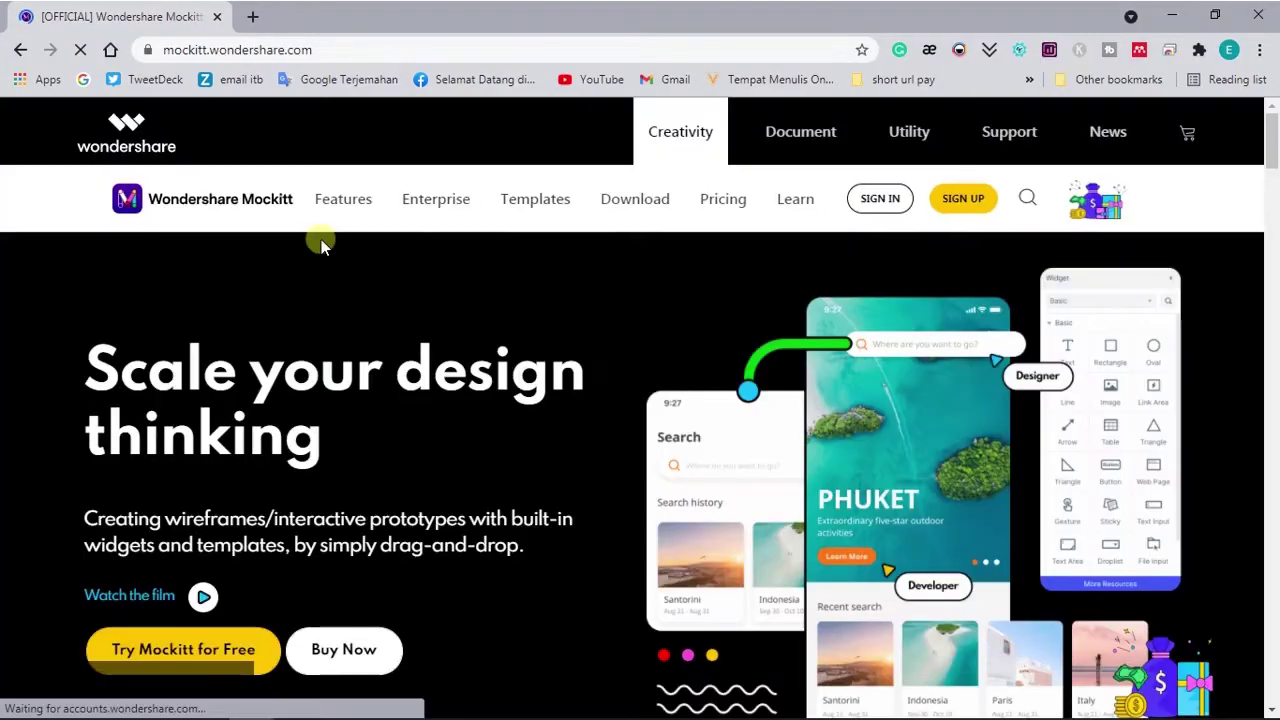
# Browse the Mockitt homepage, start the free trial and sign in with a Google account
pyautogui.scroll(-5, 489, 374)
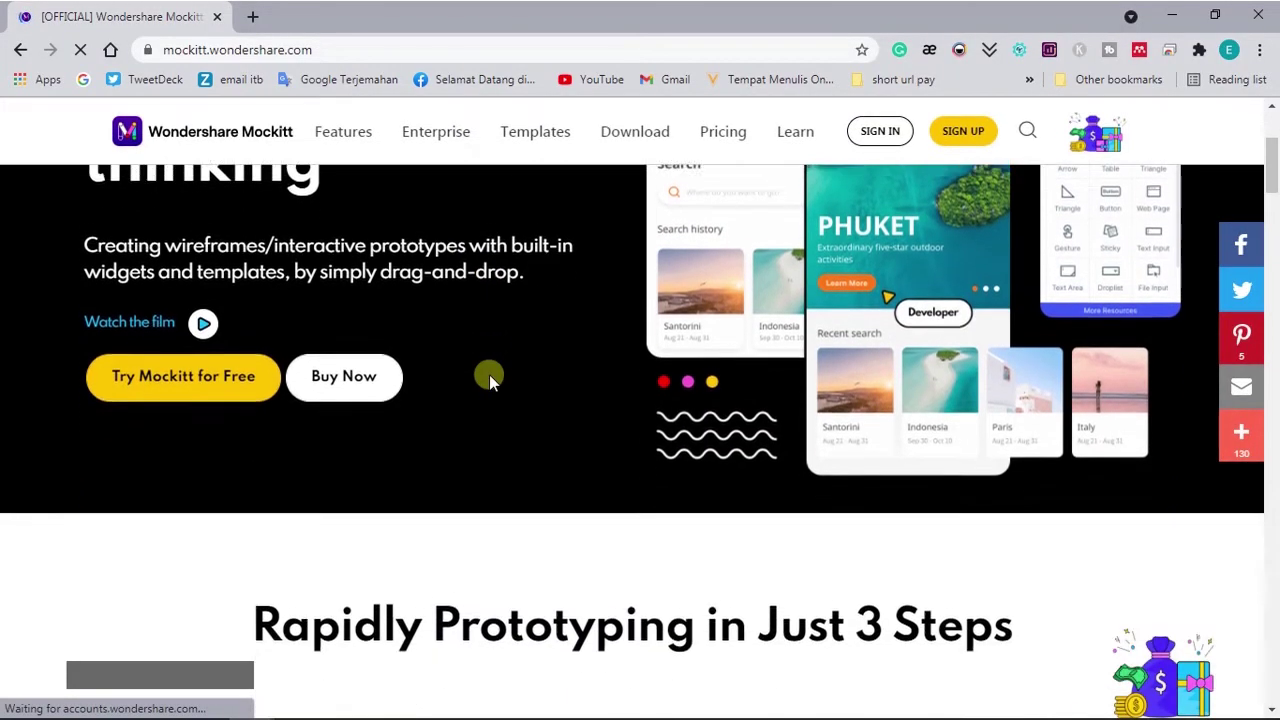
pyautogui.scroll(-8, 489, 377)
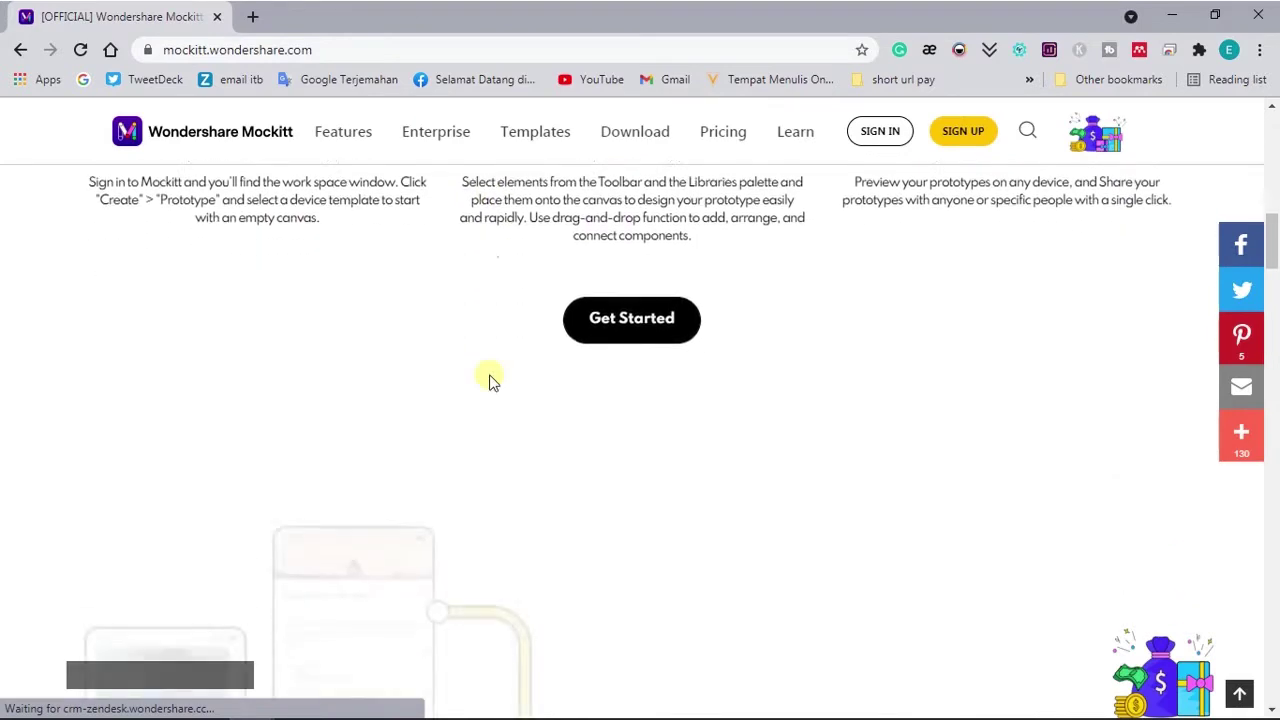
pyautogui.scroll(-10, 490, 378)
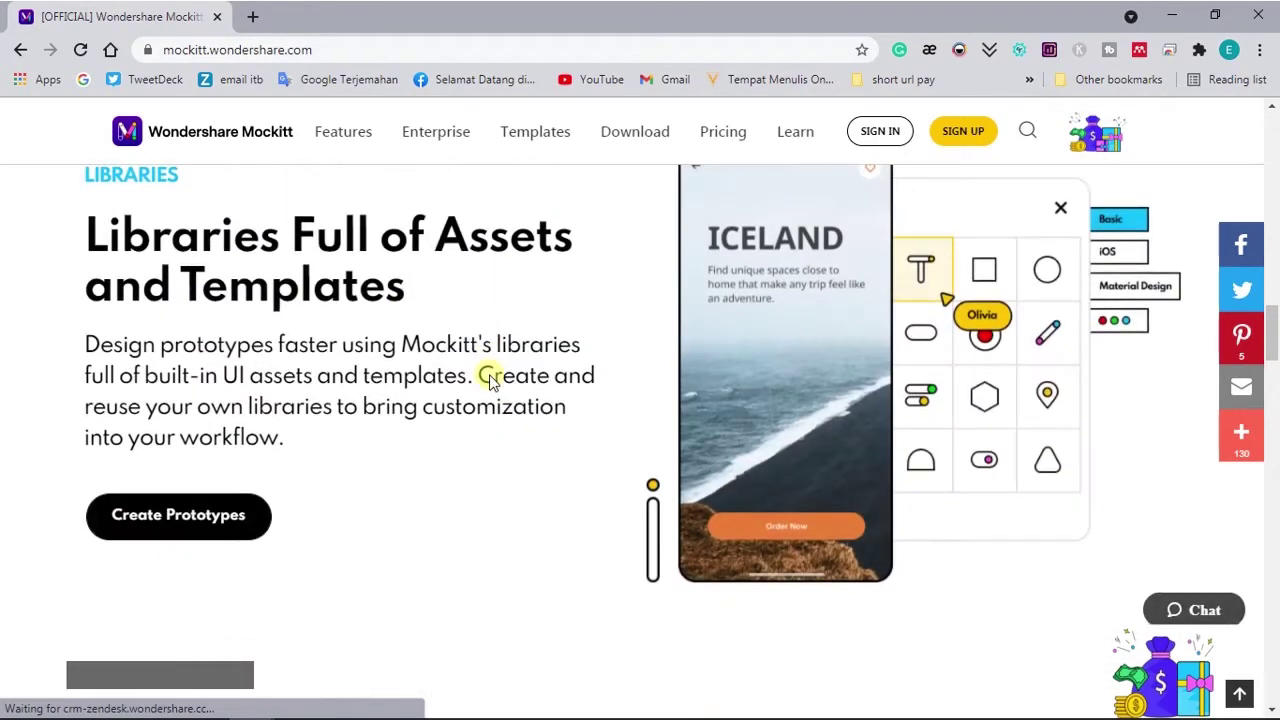
pyautogui.scroll(-10, 491, 378)
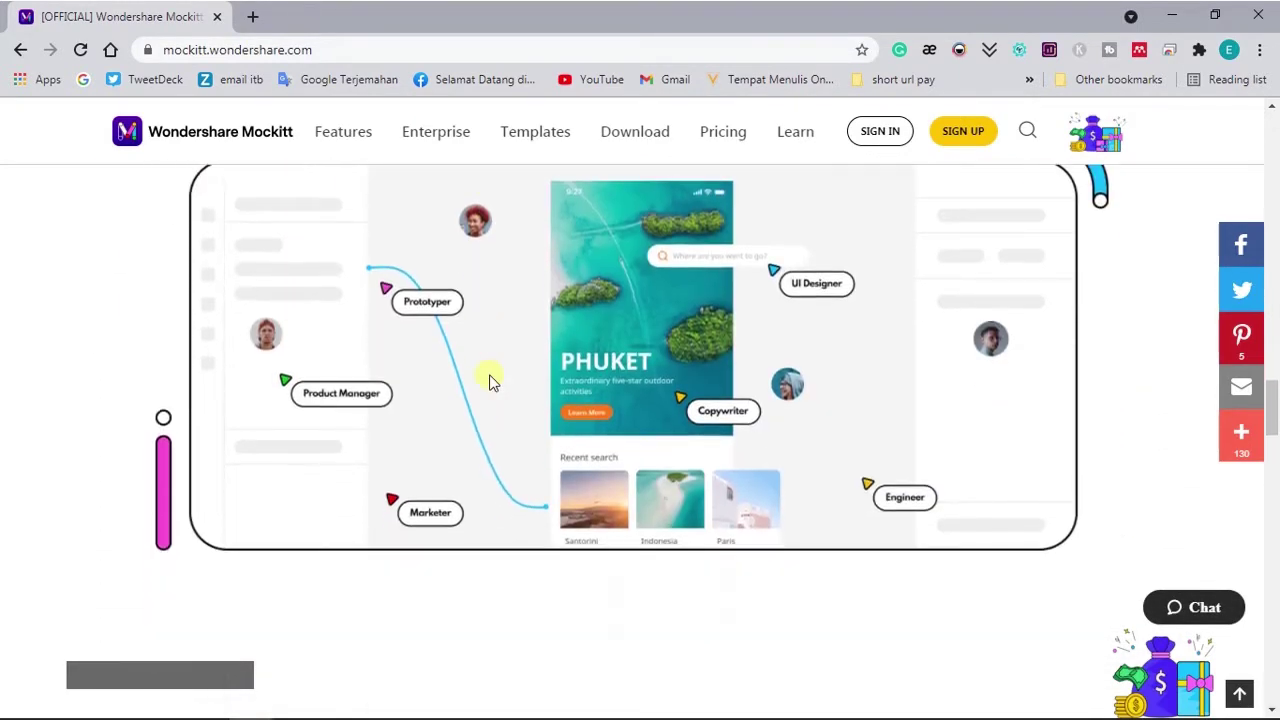
pyautogui.scroll(15, 489, 380)
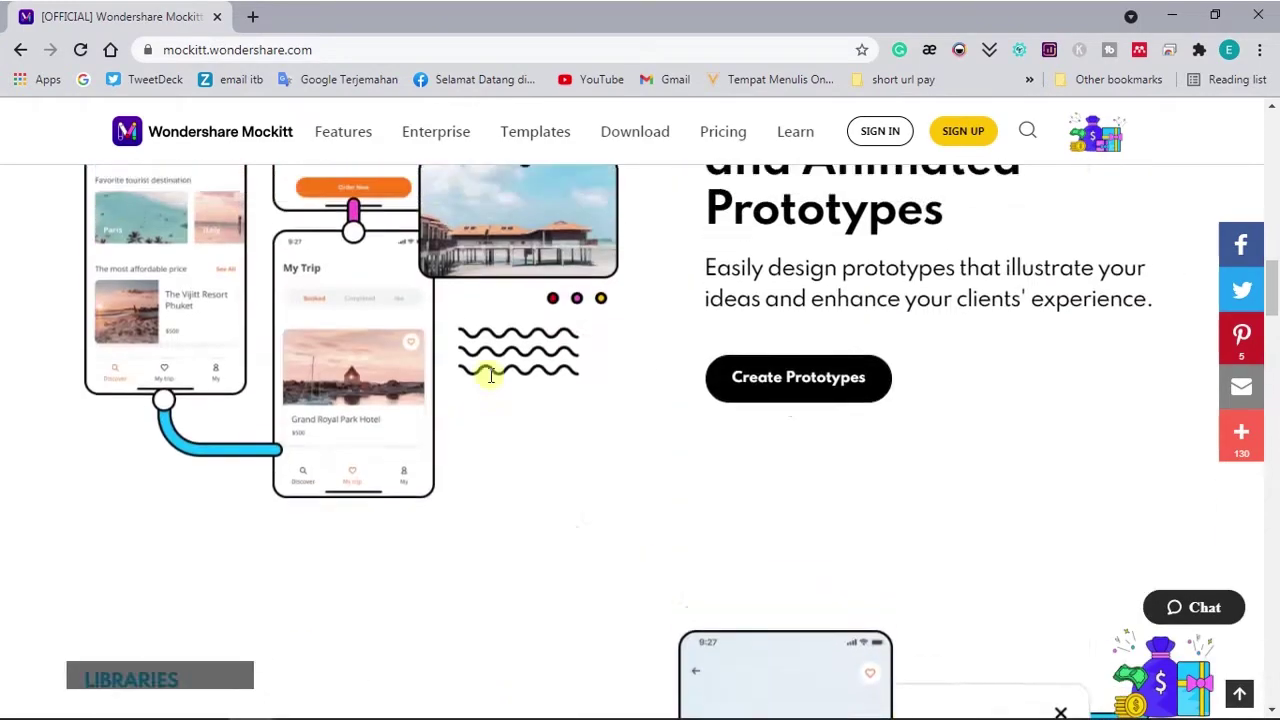
pyautogui.scroll(8, 489, 376)
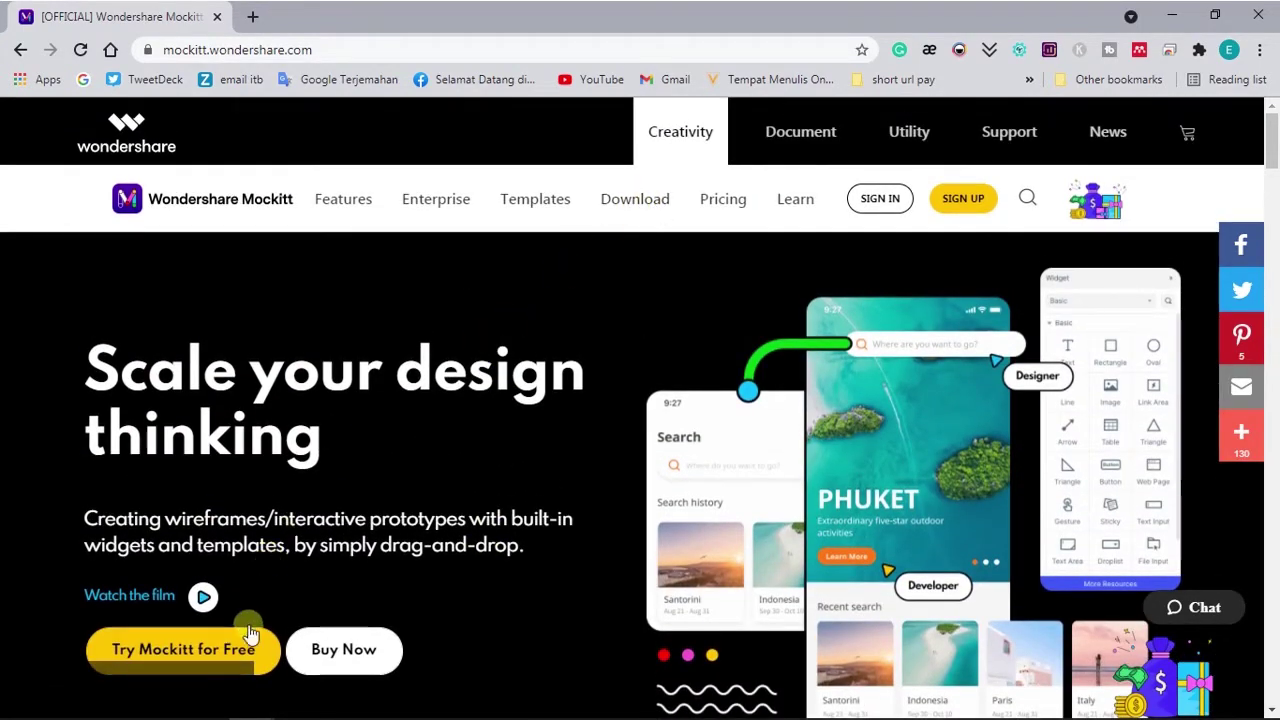
pyautogui.scroll(-1, 251, 640)
pyautogui.click(251, 571)
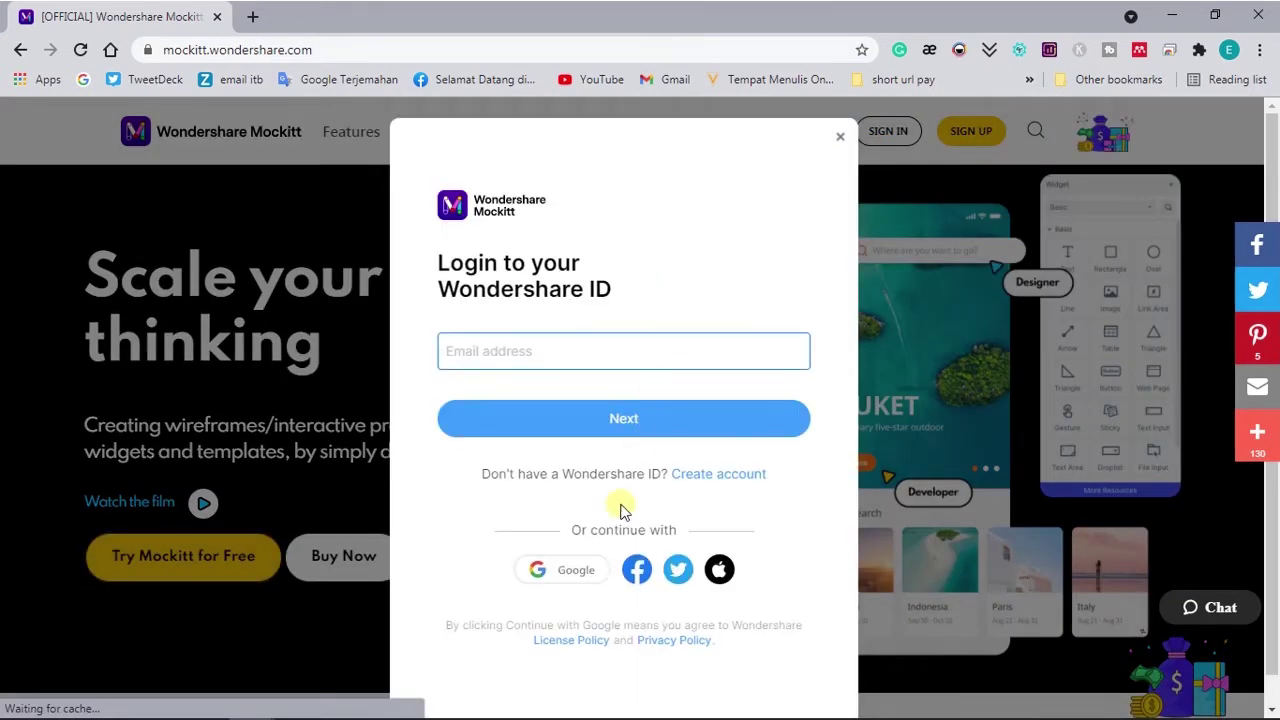
pyautogui.click(578, 572)
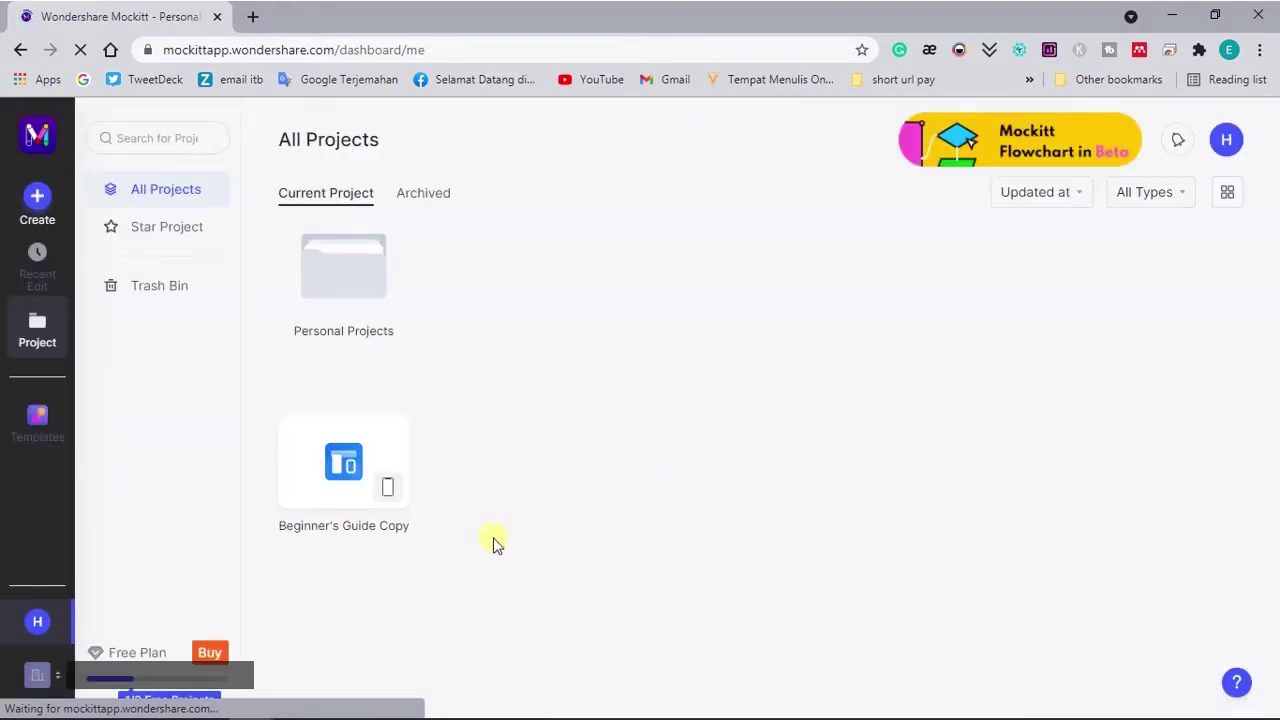
# Create a new Web Page prototype sized 1440 × 1024
pyautogui.click(362, 655)
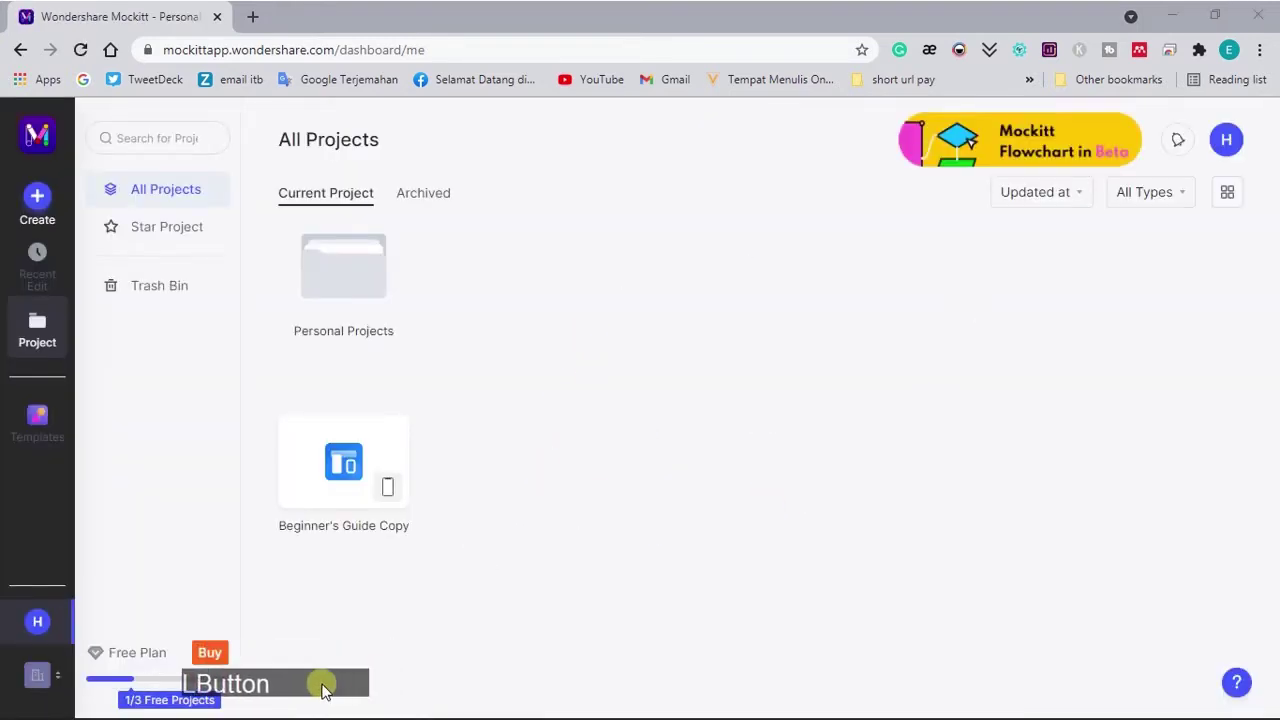
pyautogui.click(58, 212)
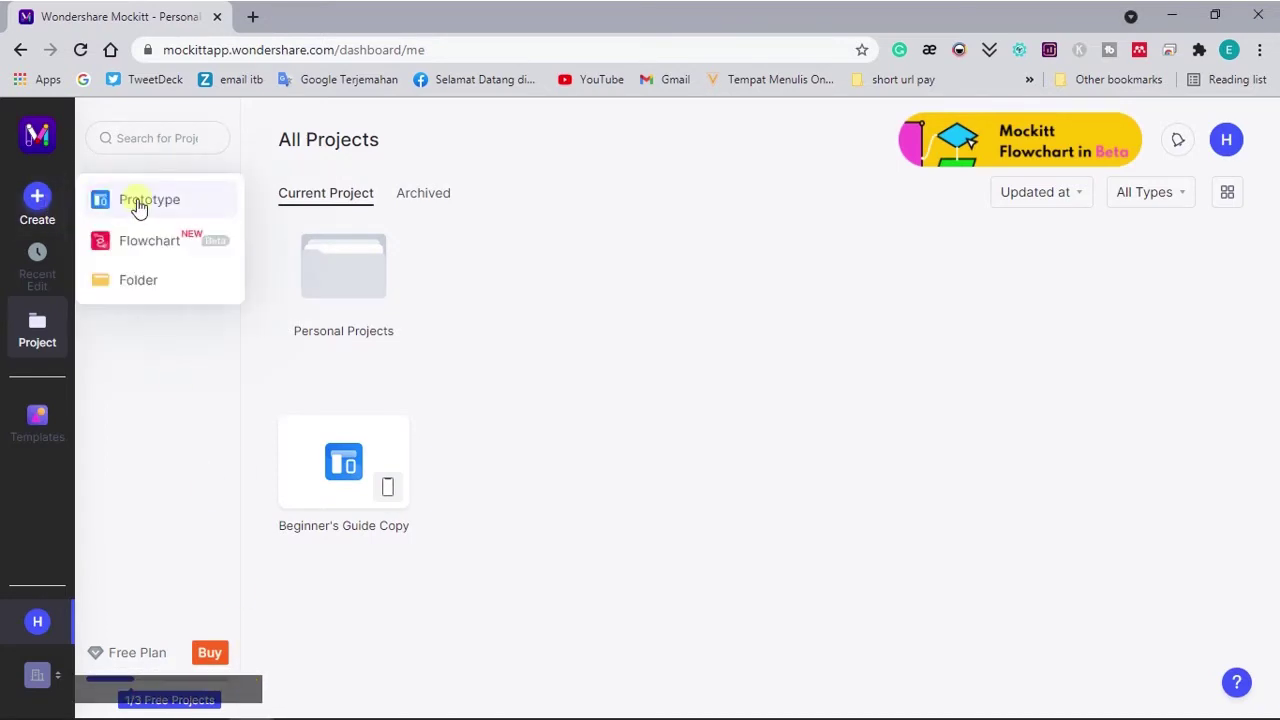
pyautogui.click(139, 203)
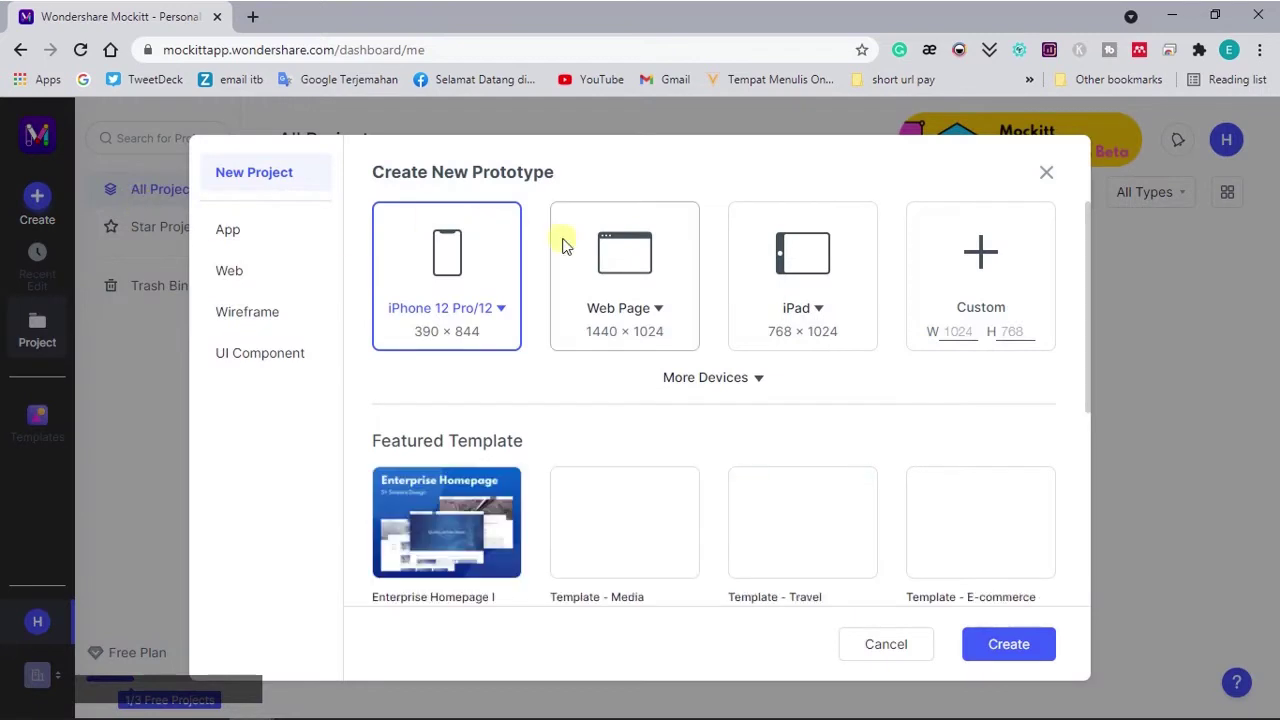
pyautogui.click(657, 317)
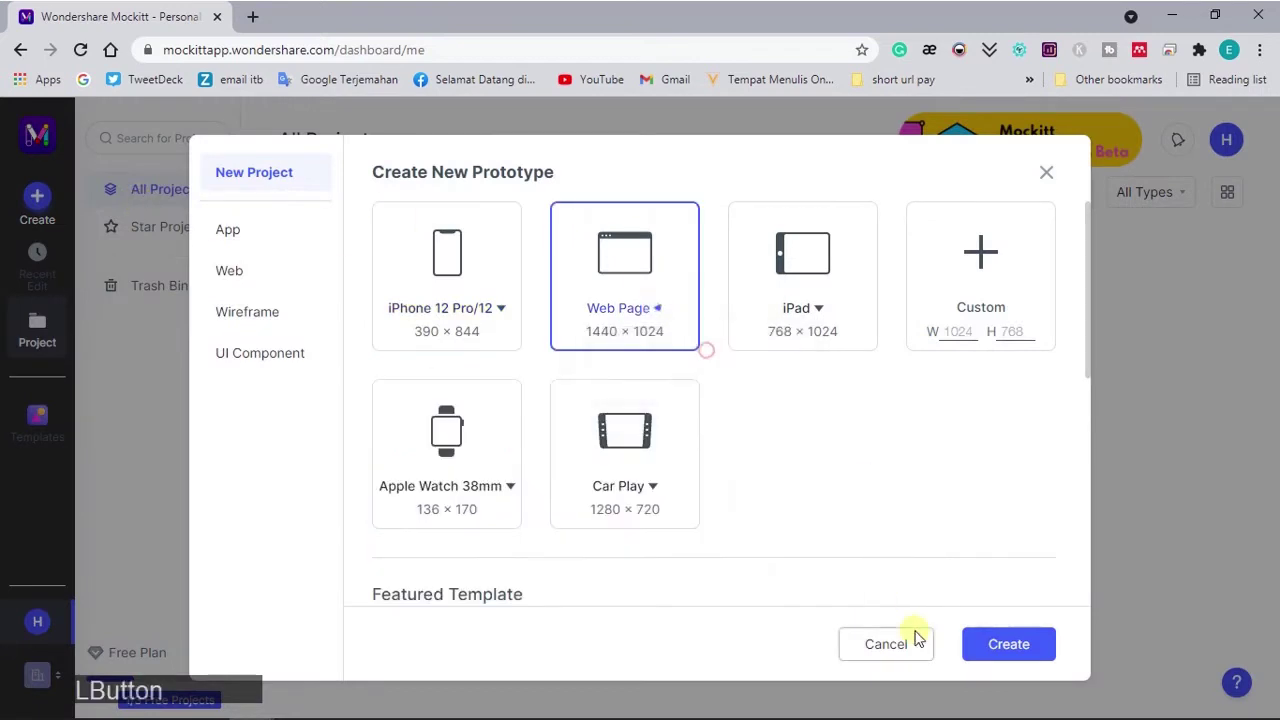
pyautogui.click(1006, 643)
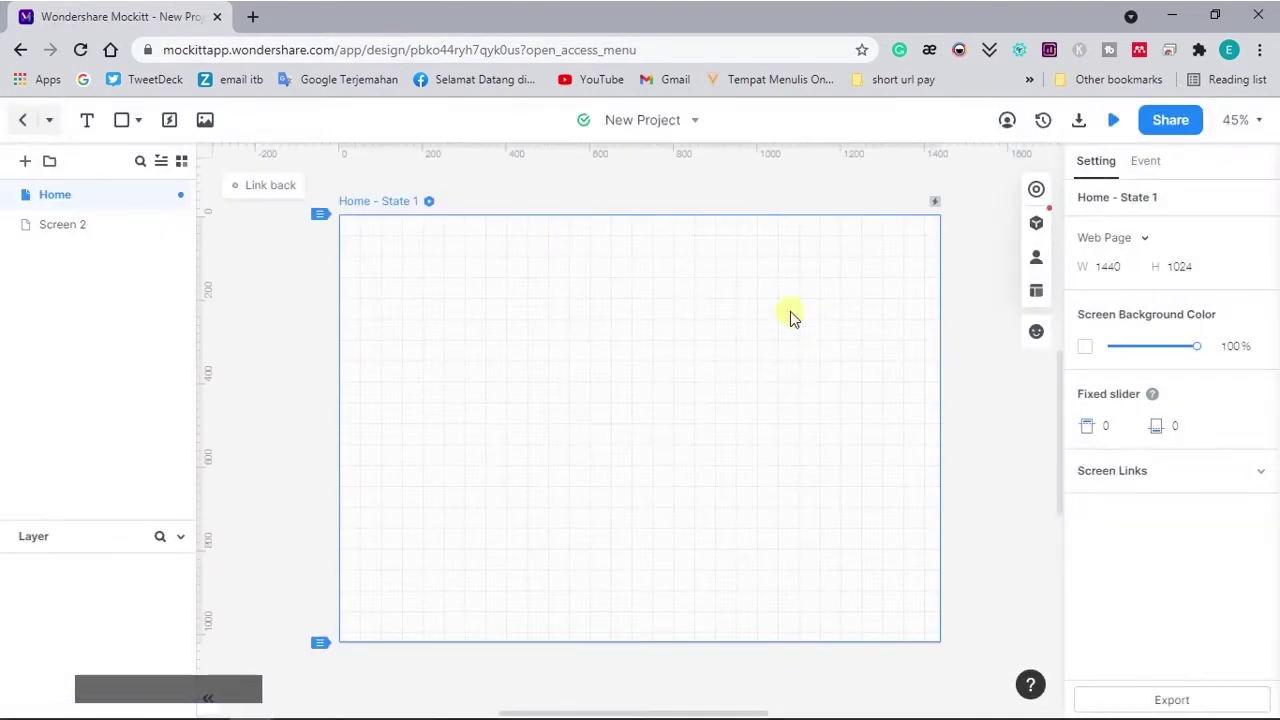
# Zoom the canvas out to 35% so the whole Home artboard is visible
pyautogui.scroll(-1, 700, 360)
pyautogui.scroll(3, 666, 337)
pyautogui.scroll(-2, 660, 278)
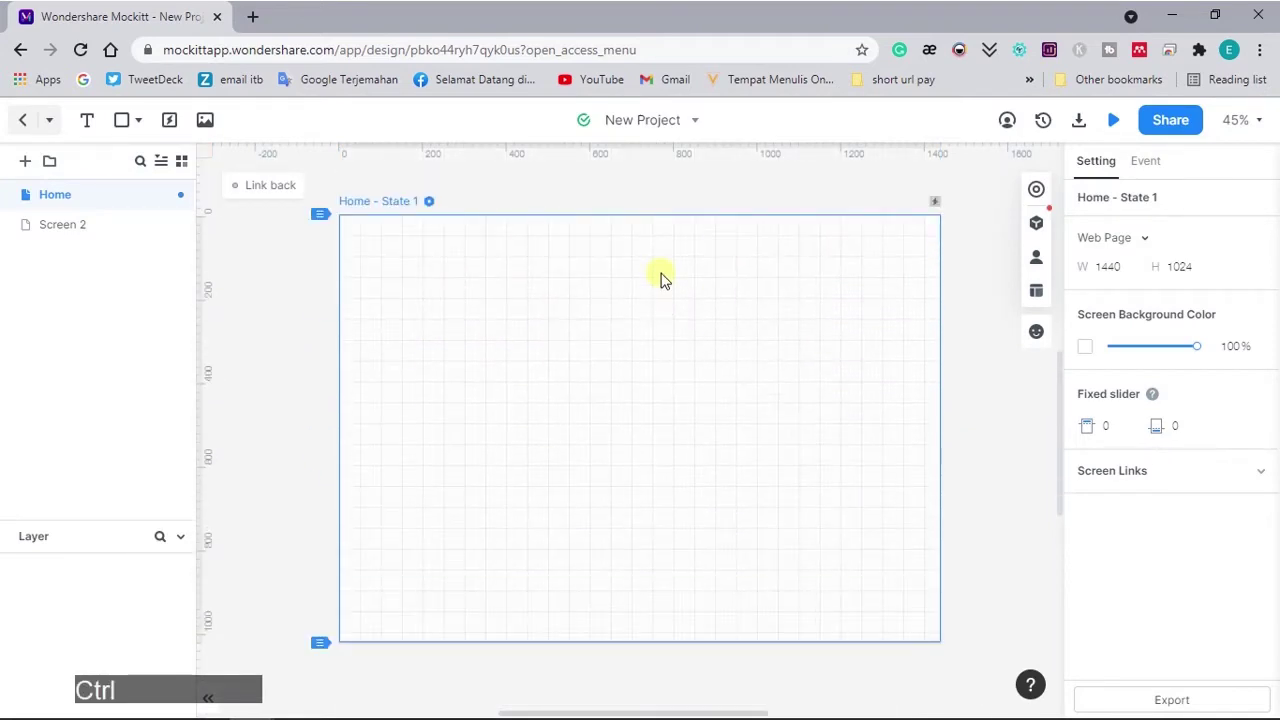
pyautogui.scroll(-3, 654, 378)
pyautogui.scroll(2, 643, 383)
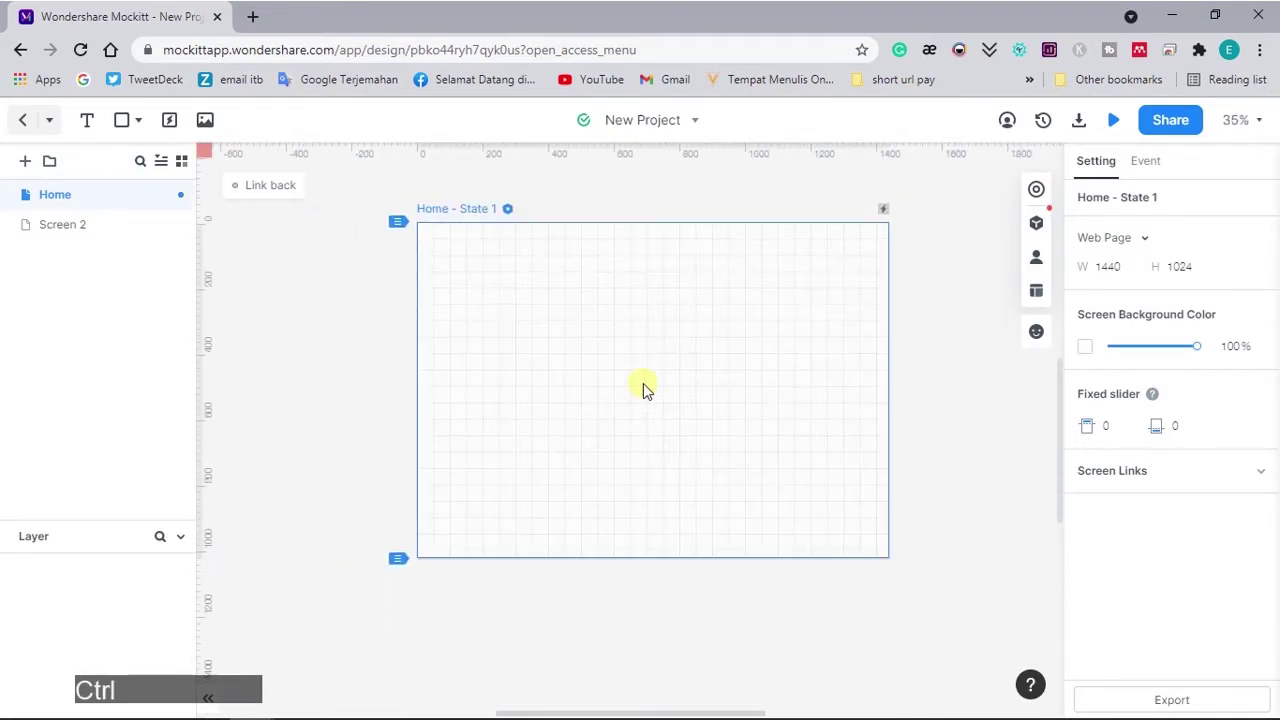
pyautogui.scroll(-2, 643, 383)
pyautogui.scroll(4, 646, 380)
pyautogui.scroll(-4, 646, 380)
pyautogui.scroll(1, 617, 258)
pyautogui.hscroll(-1, 617, 258)
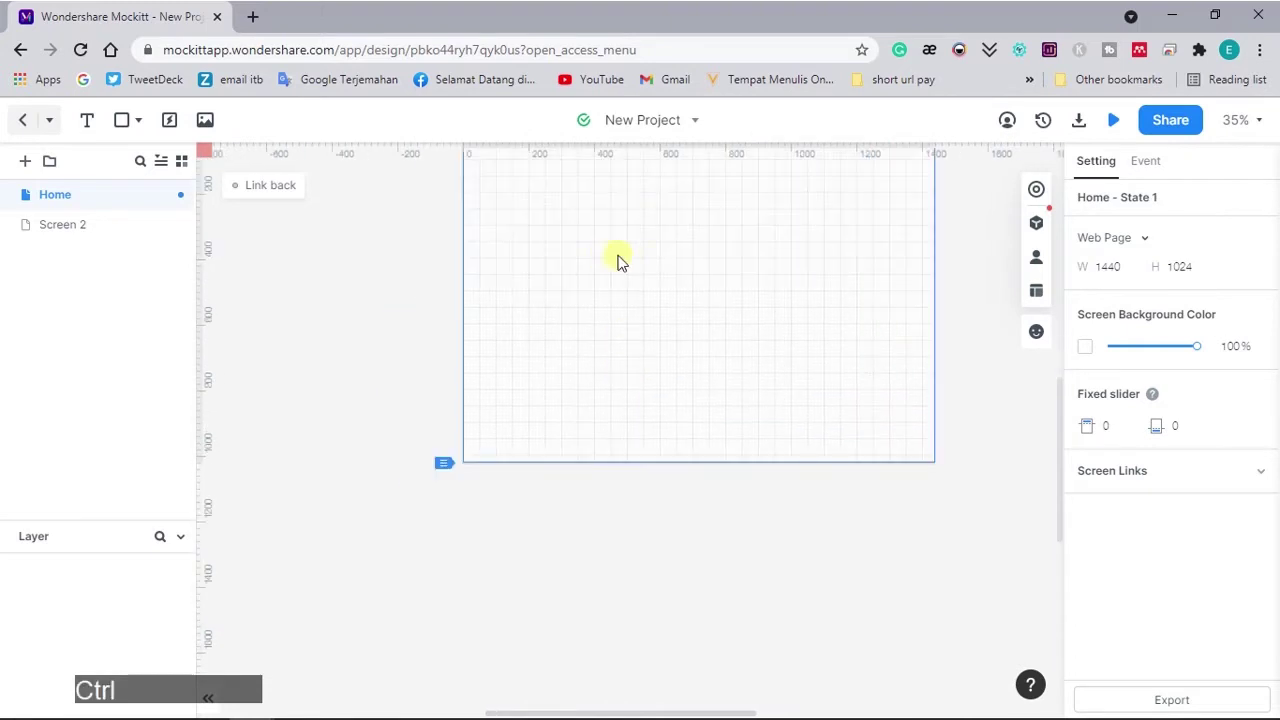
# Recentre the artboard in view and bring up the Asset image folder in File Explorer
pyautogui.press('space')
pyautogui.moveTo(643, 251); pyautogui.dragTo(572, 413)
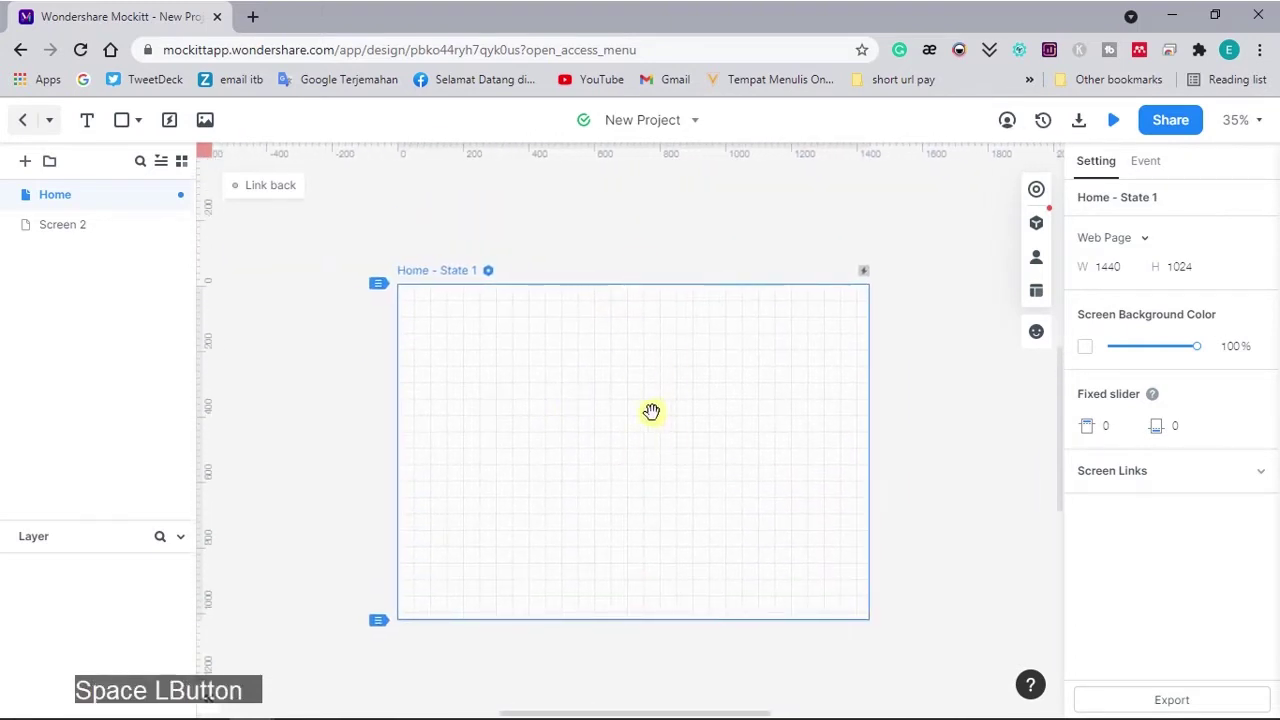
pyautogui.moveTo(651, 411); pyautogui.dragTo(622, 390)
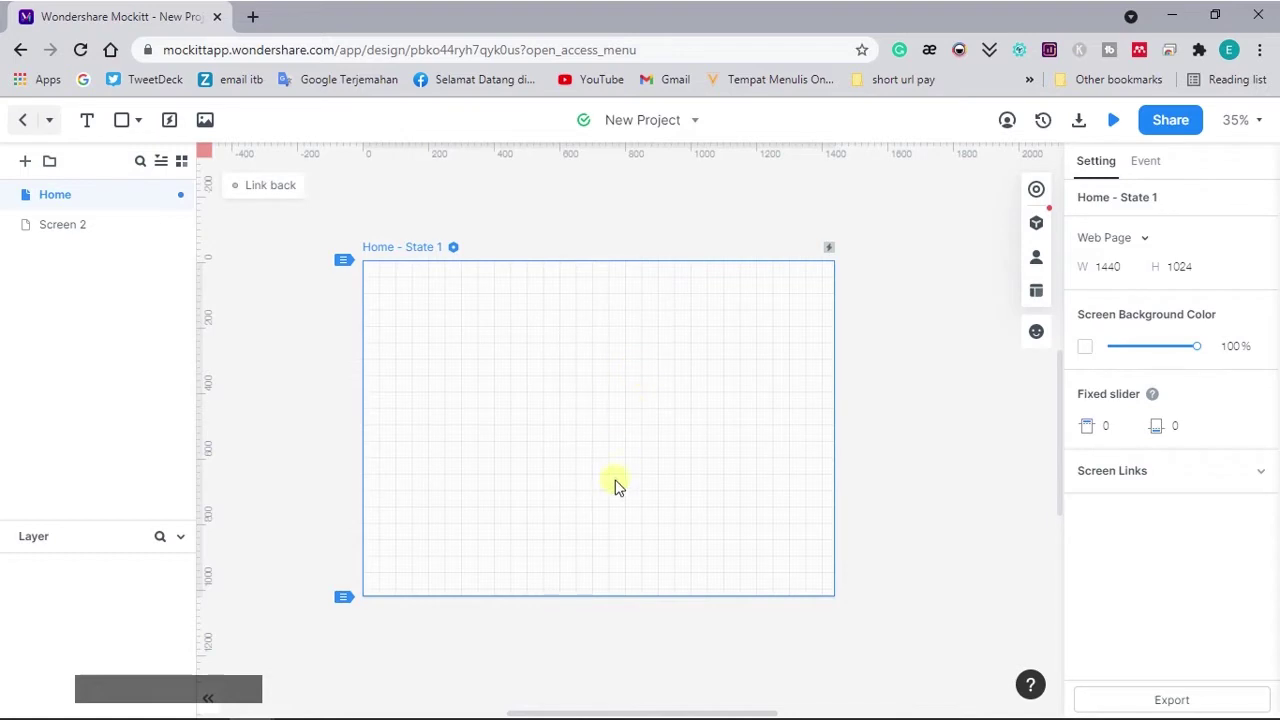
pyautogui.click(203, 712)
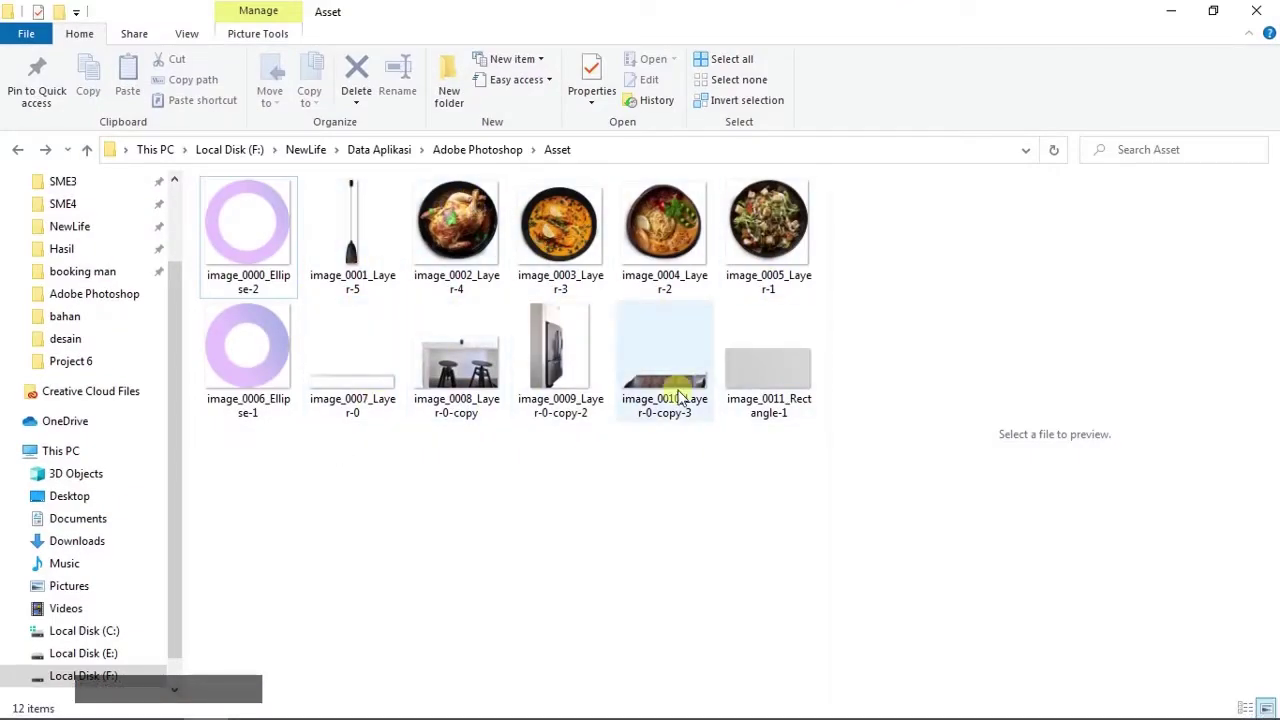
# Move the Explorer window aside and drop image_0009_Layer-0-copy-2 onto the Home screen
pyautogui.click(1210, 12)
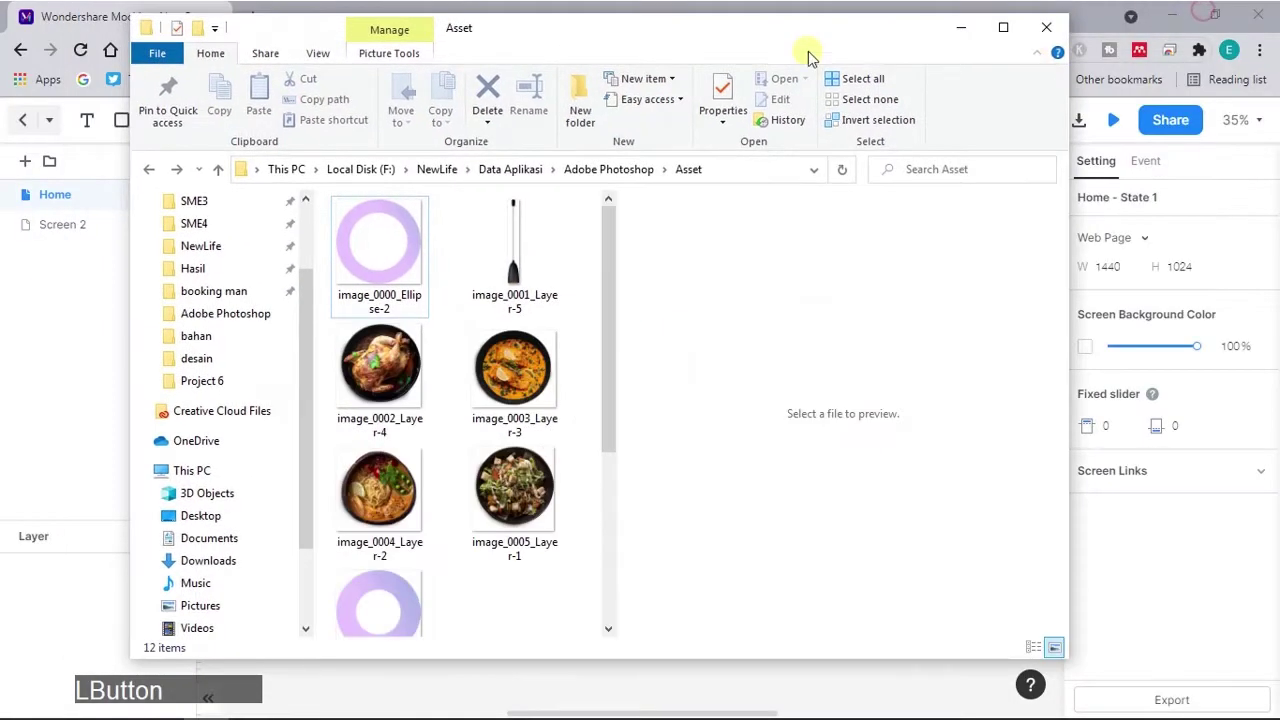
pyautogui.moveTo(815, 40); pyautogui.dragTo(277, 42)
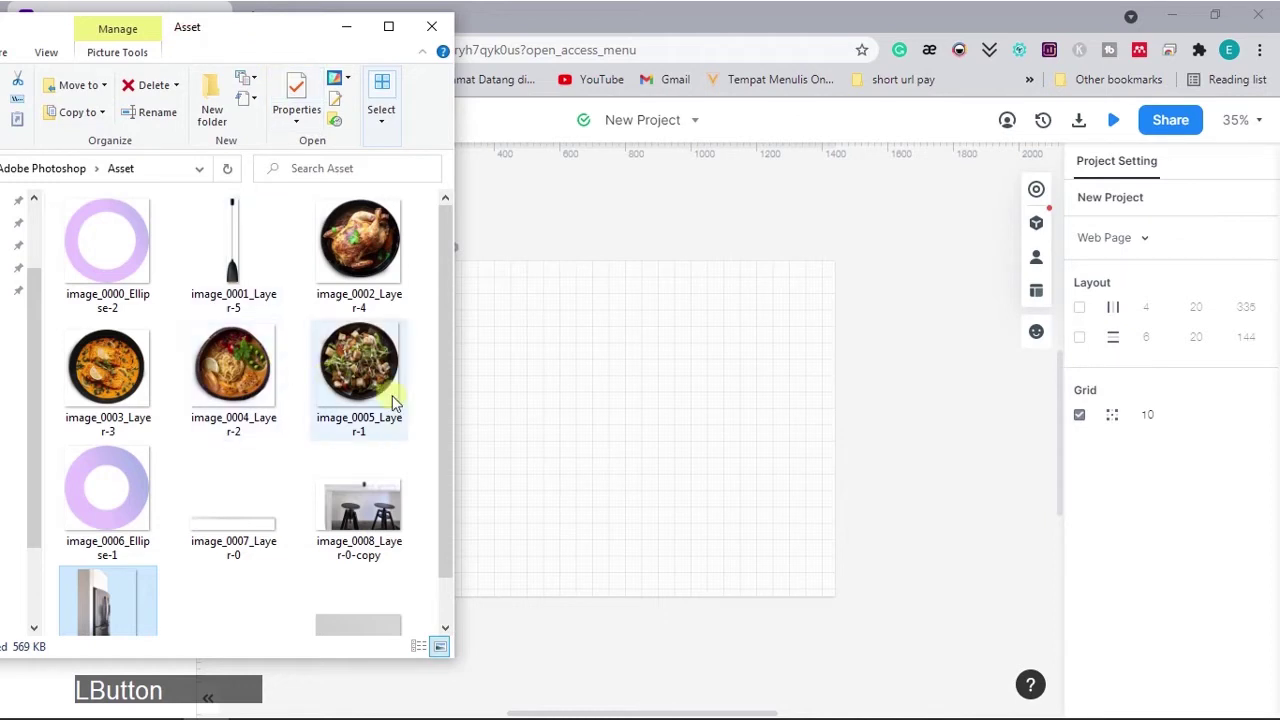
pyautogui.scroll(-1, 395, 402)
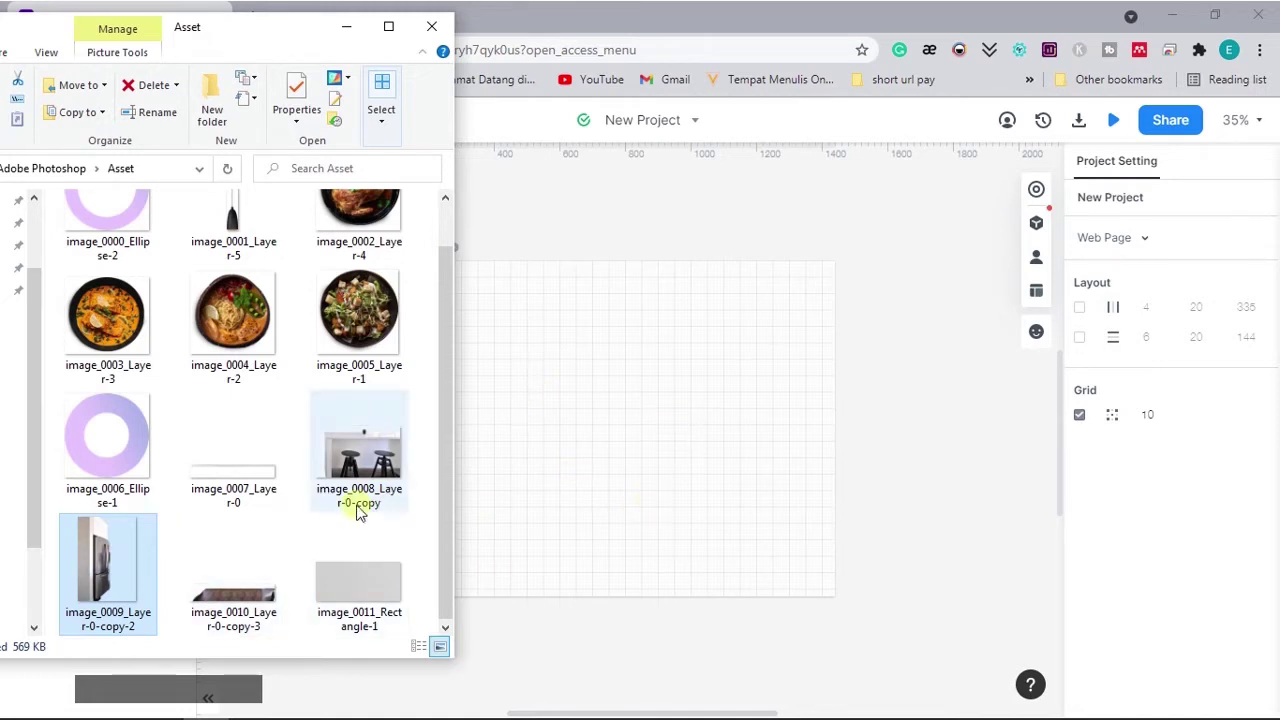
pyautogui.moveTo(97, 562); pyautogui.dragTo(611, 439)
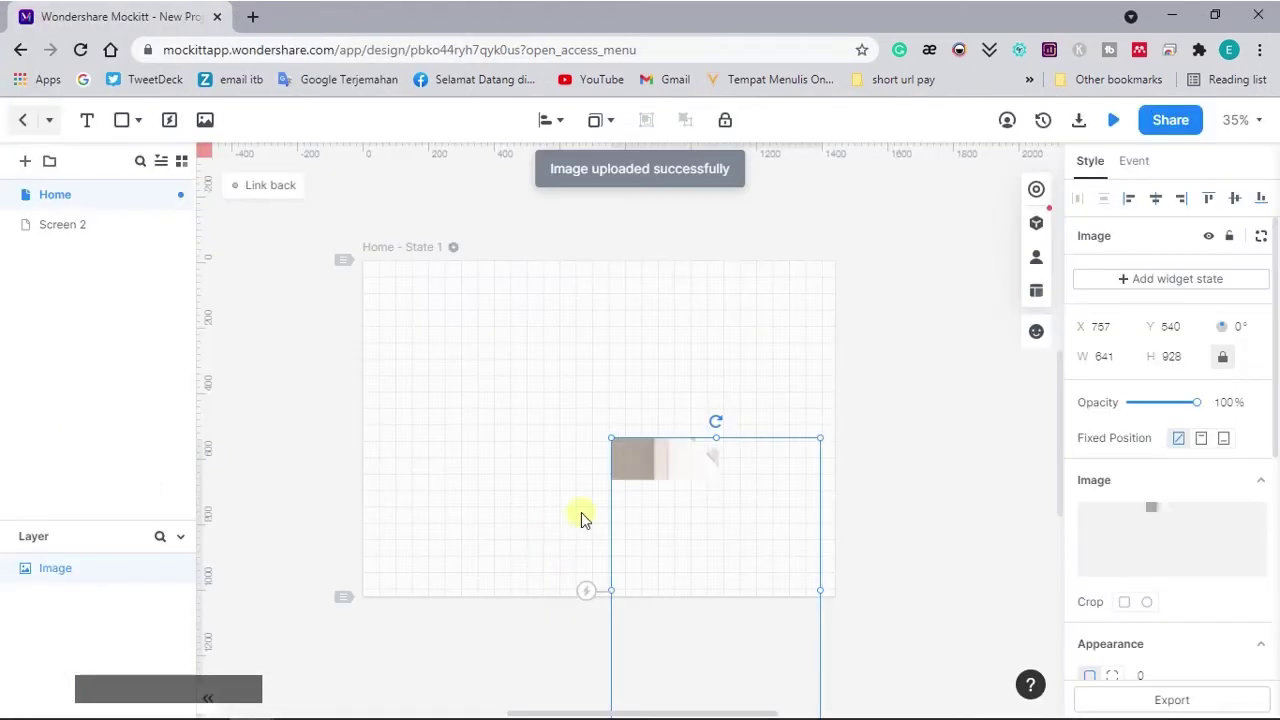
# Move the fridge to the artboard's top-left, slide the floor under it, and raise the fridge slightly
pyautogui.moveTo(640, 521); pyautogui.dragTo(394, 348)
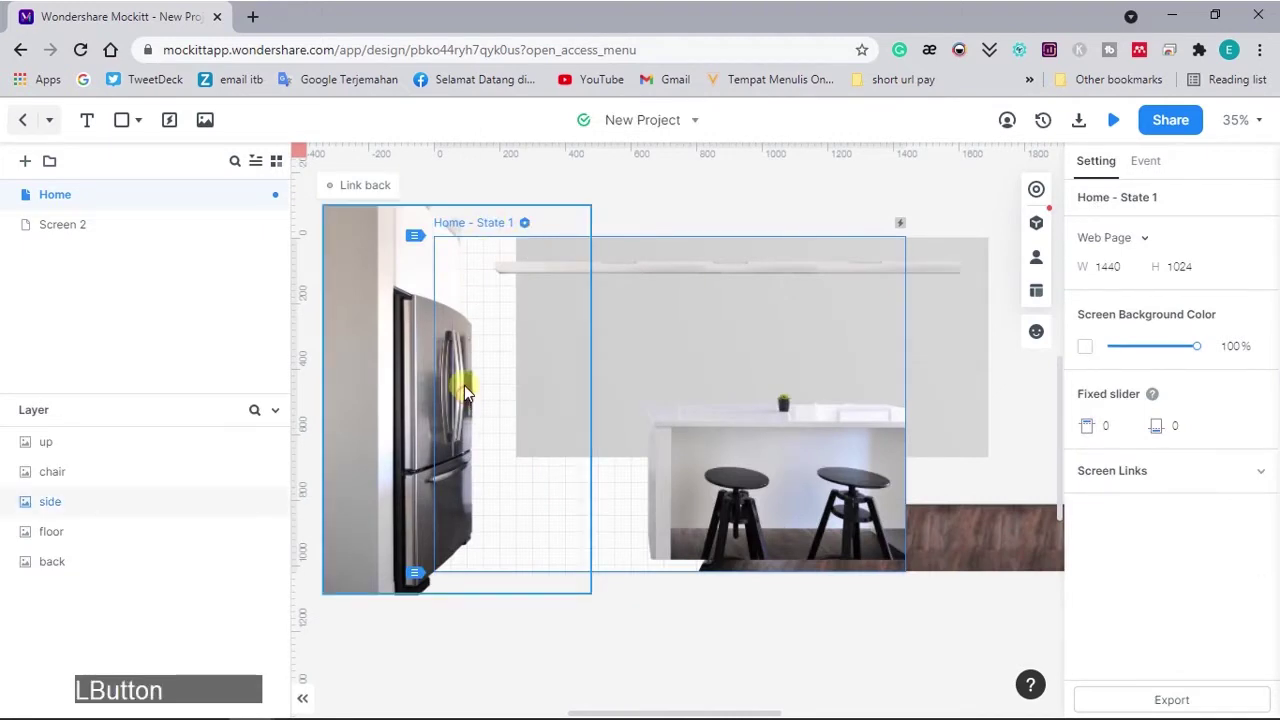
pyautogui.click(453, 477)
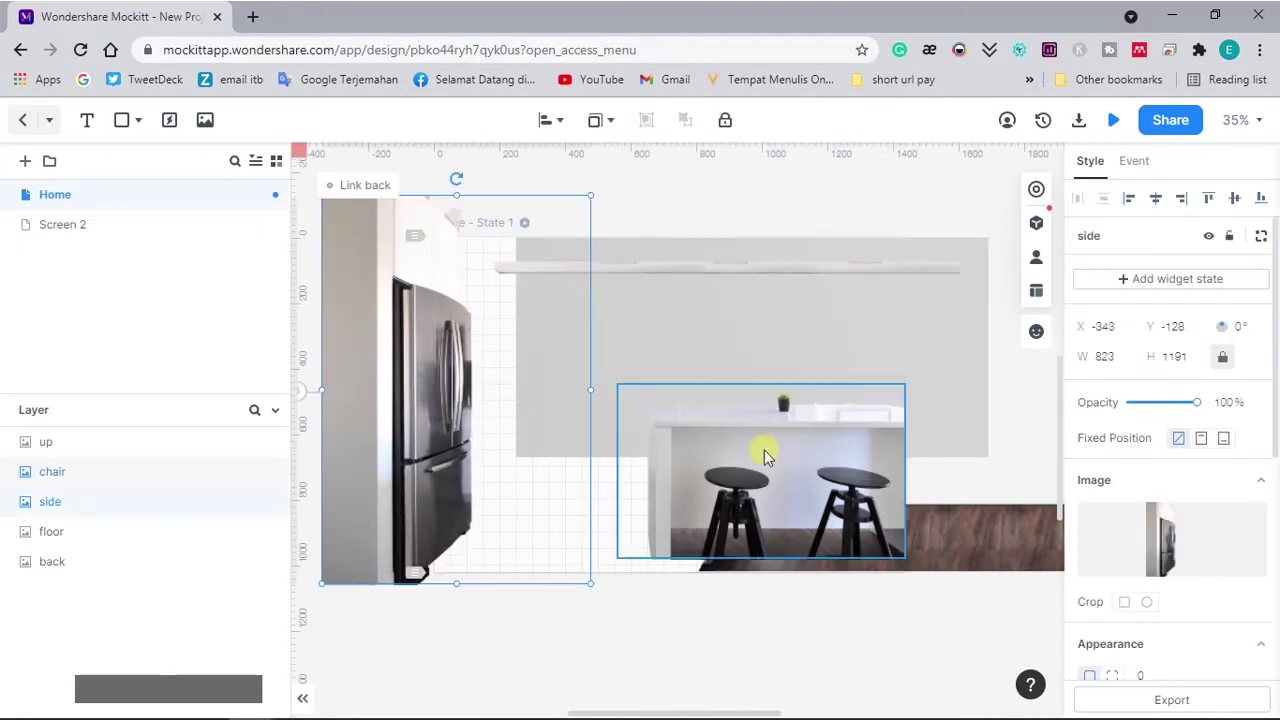
pyautogui.moveTo(960, 534); pyautogui.dragTo(665, 522)
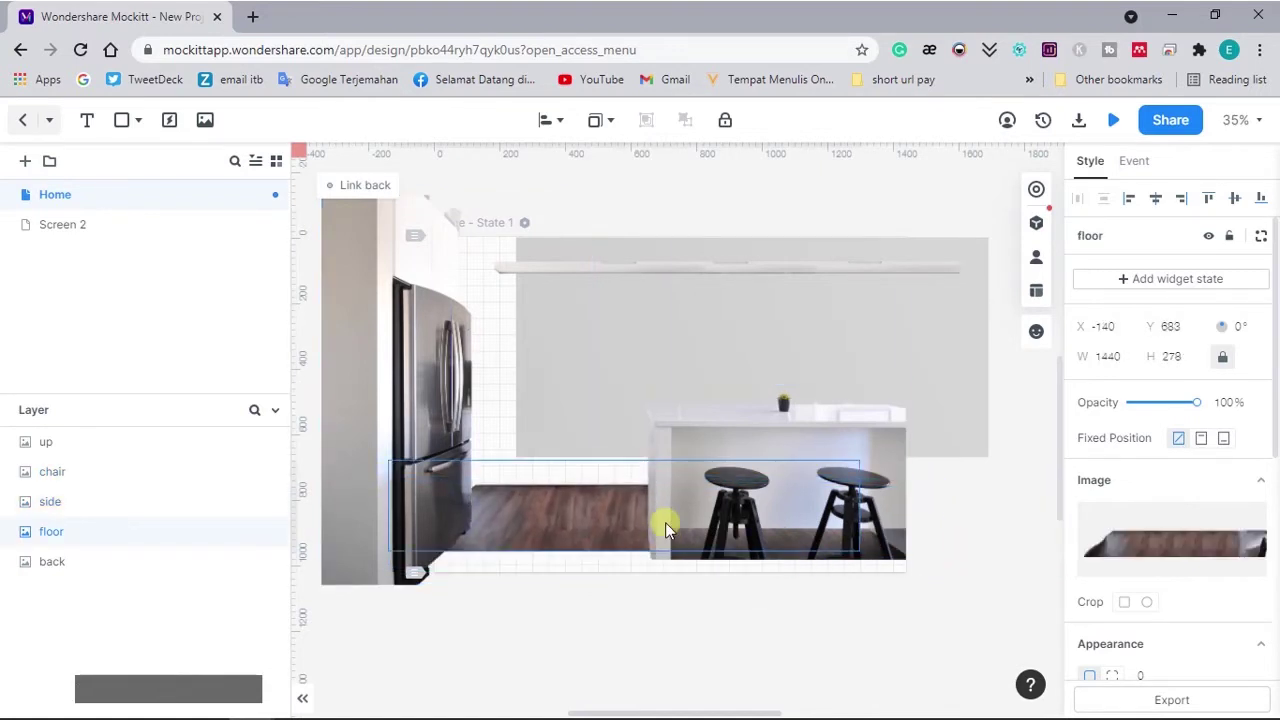
pyautogui.click(585, 533)
pyautogui.moveTo(585, 533); pyautogui.dragTo(580, 517)
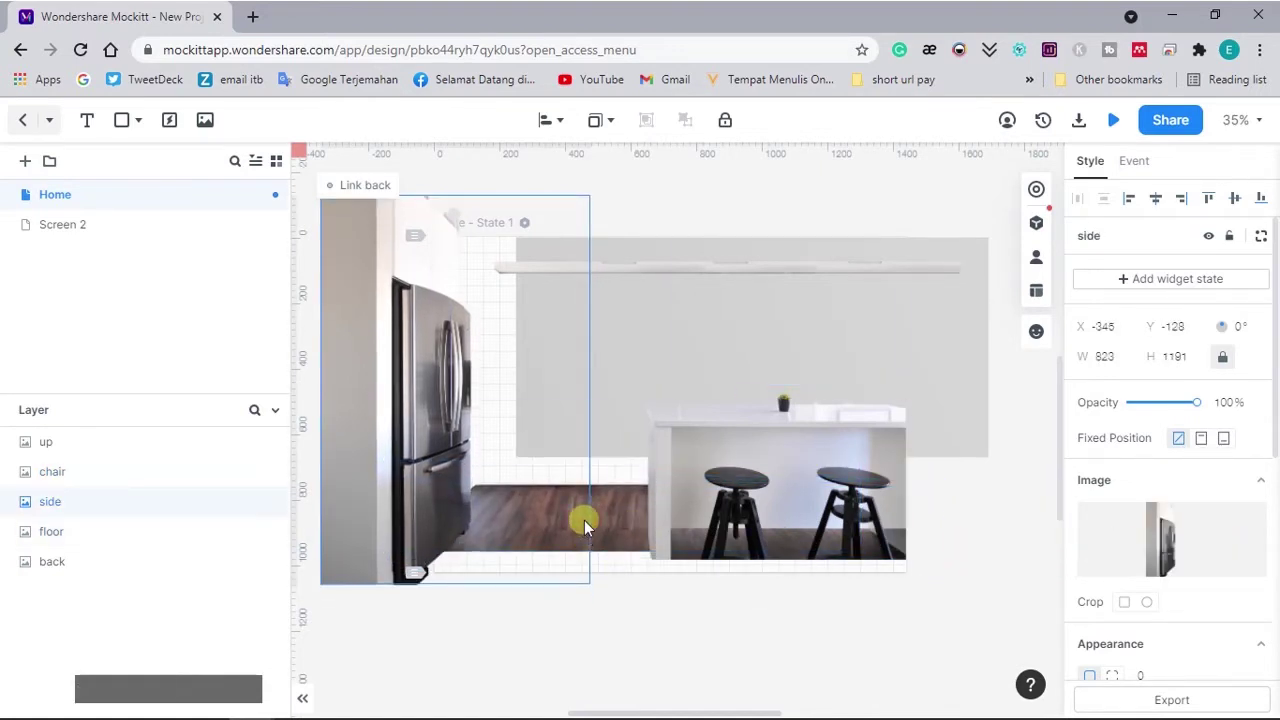
pyautogui.click(649, 629)
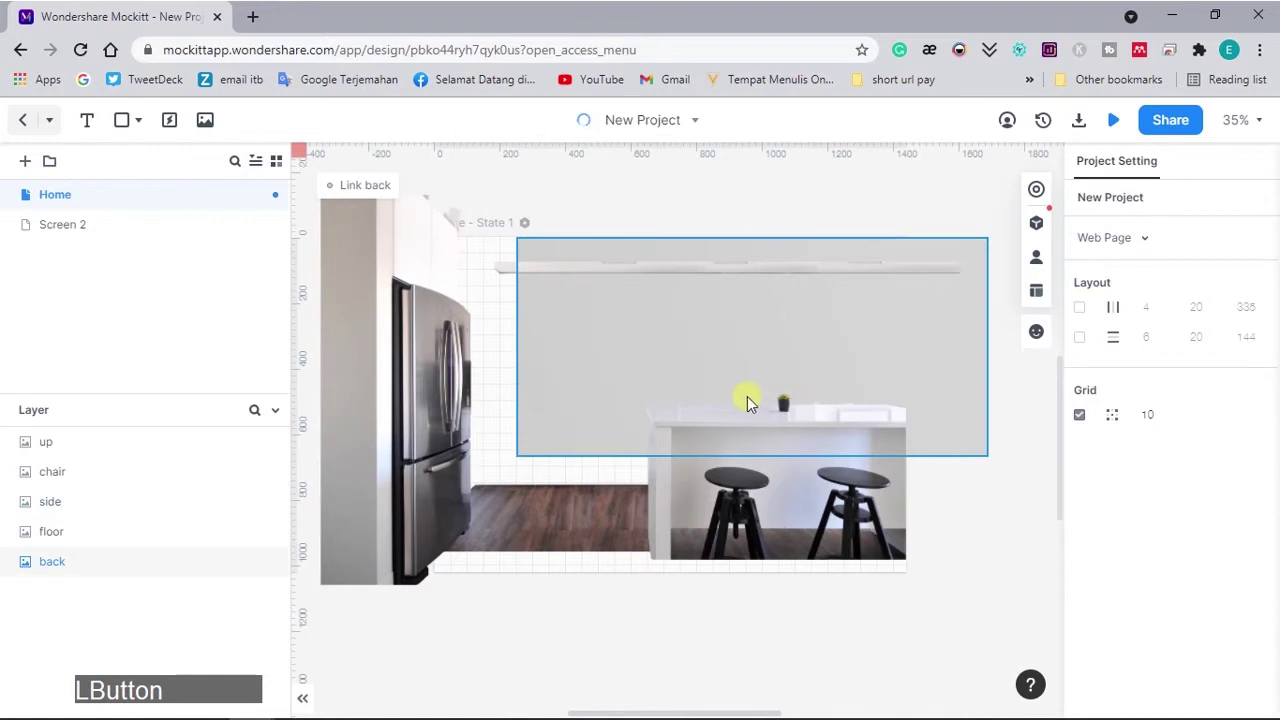
# Reposition the back wall, move the chair to X 645, Y 478, and nudge the floor down
pyautogui.moveTo(748, 402); pyautogui.dragTo(789, 373)
pyautogui.click(818, 530)
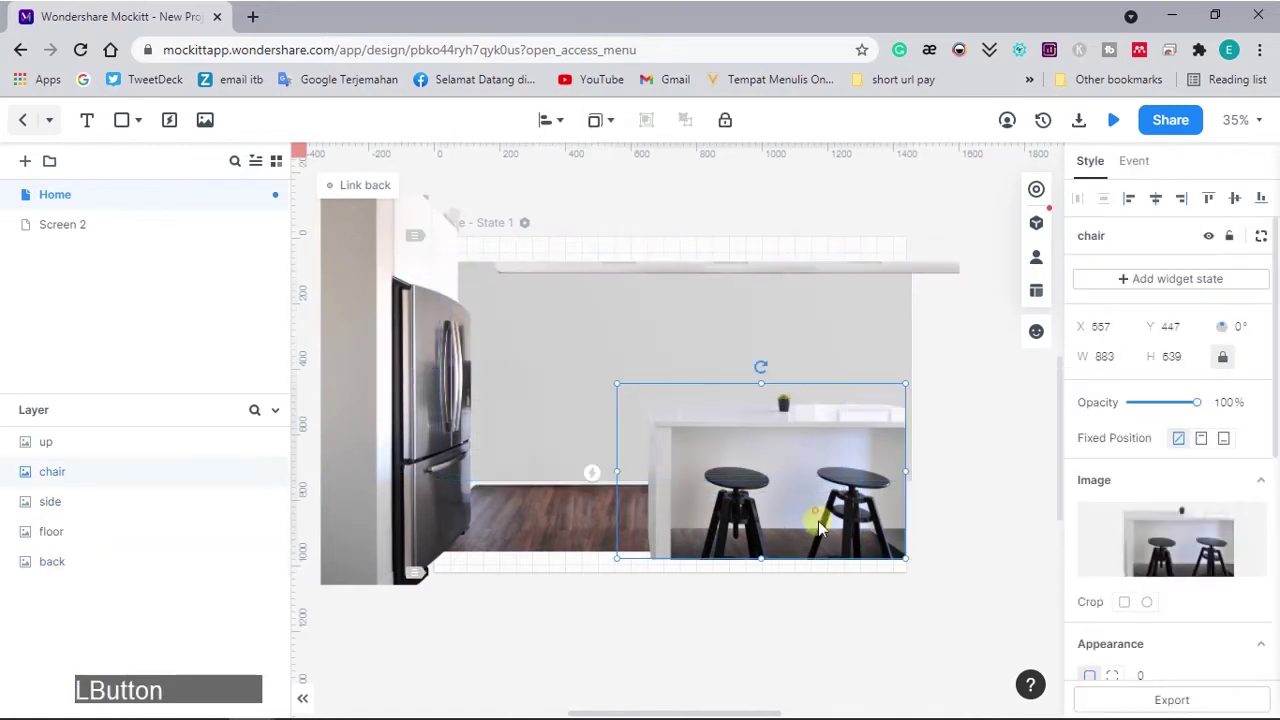
pyautogui.moveTo(818, 530); pyautogui.dragTo(861, 539)
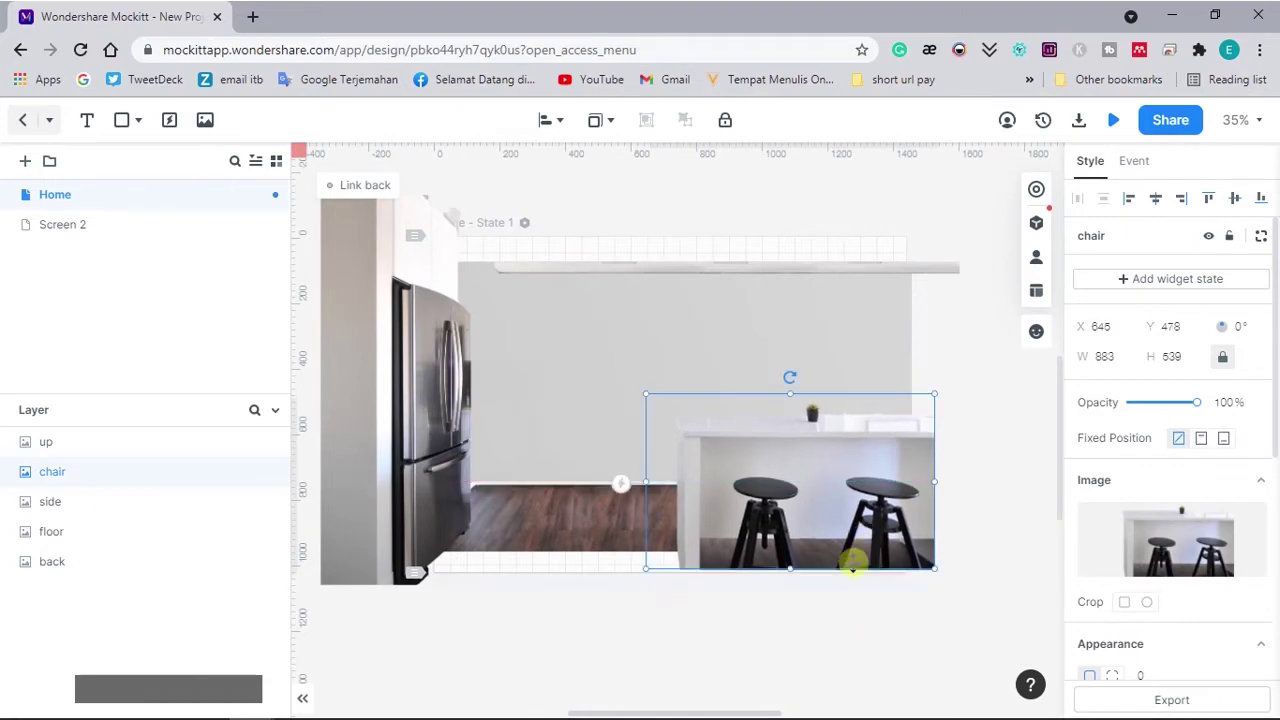
pyautogui.moveTo(760, 572); pyautogui.dragTo(757, 583)
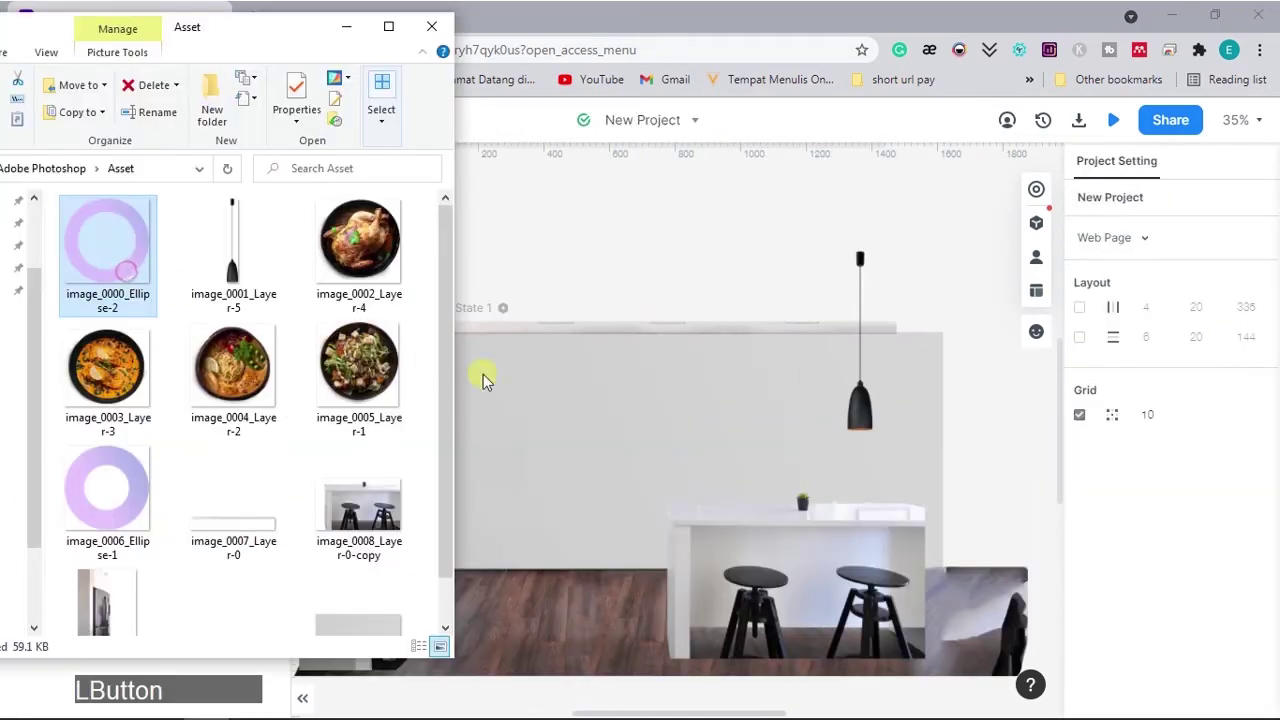
# Add the purple ring image to the design and move it toward the upper left
pyautogui.moveTo(593, 443); pyautogui.dragTo(537, 263)
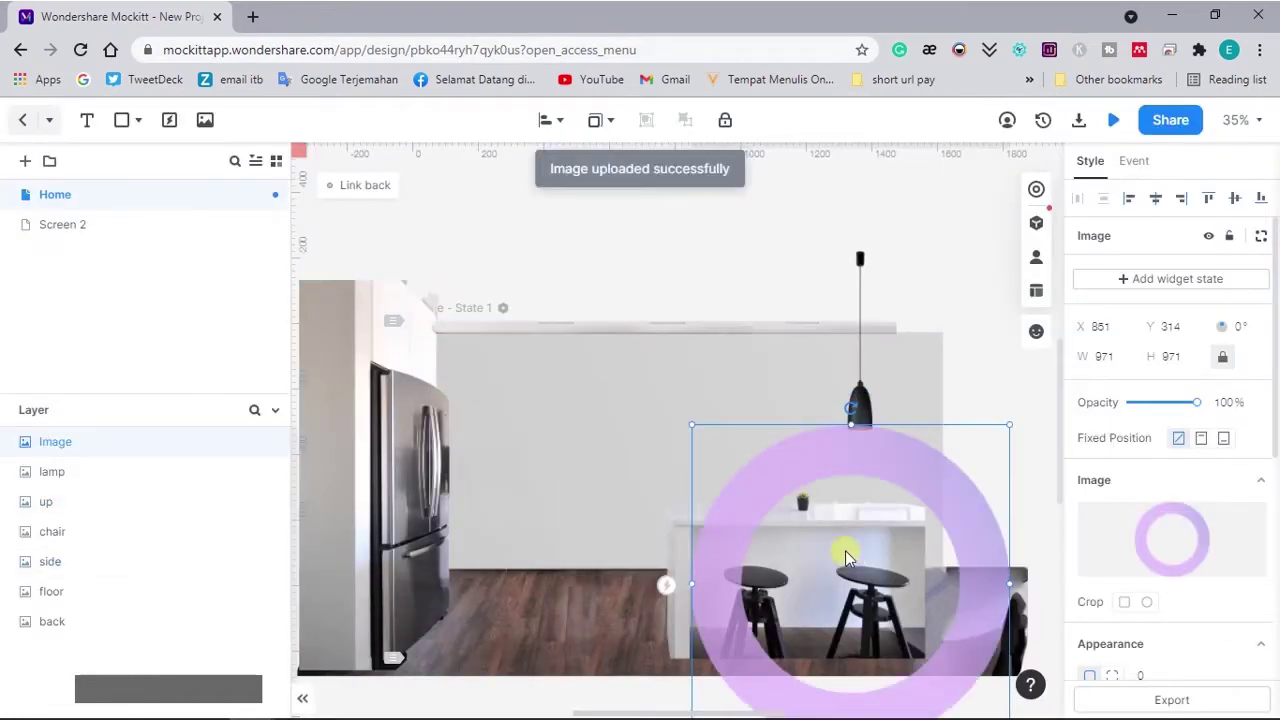
pyautogui.moveTo(846, 551); pyautogui.dragTo(640, 248)
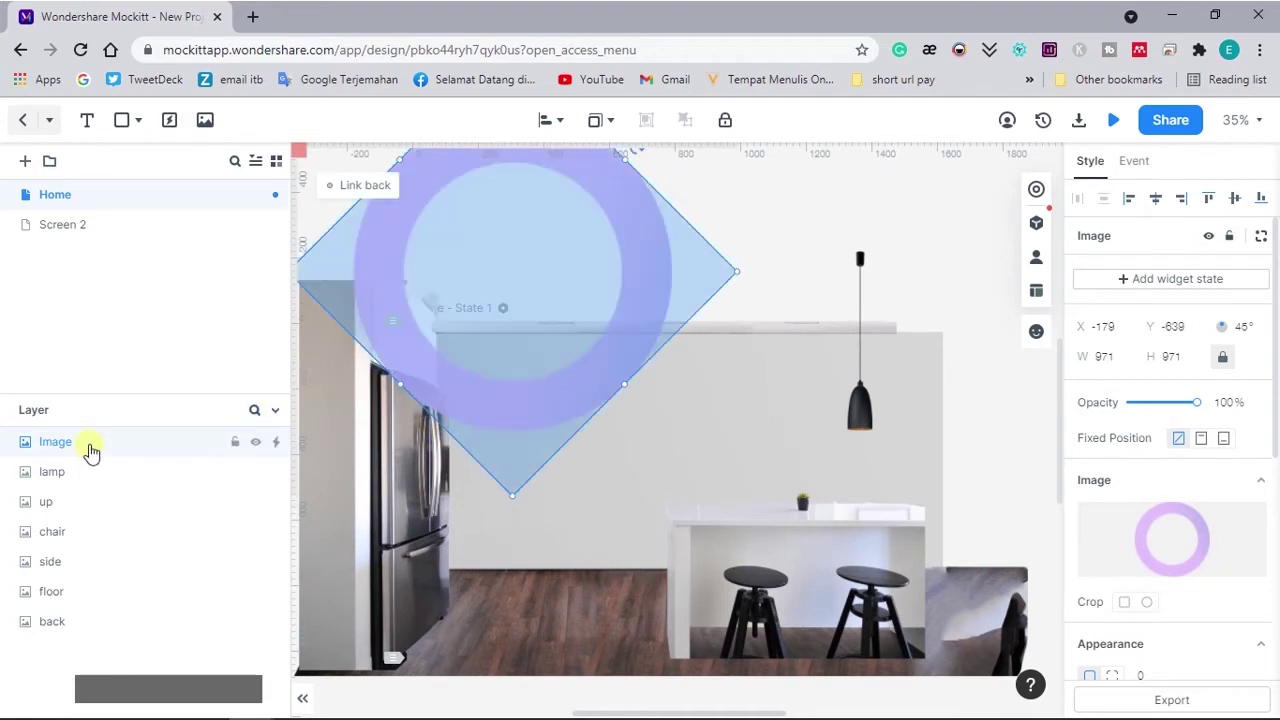
# Place the ring just above the back wall, fade it to 37% opacity, and nudge the fridge left
pyautogui.moveTo(90, 452); pyautogui.dragTo(80, 603)
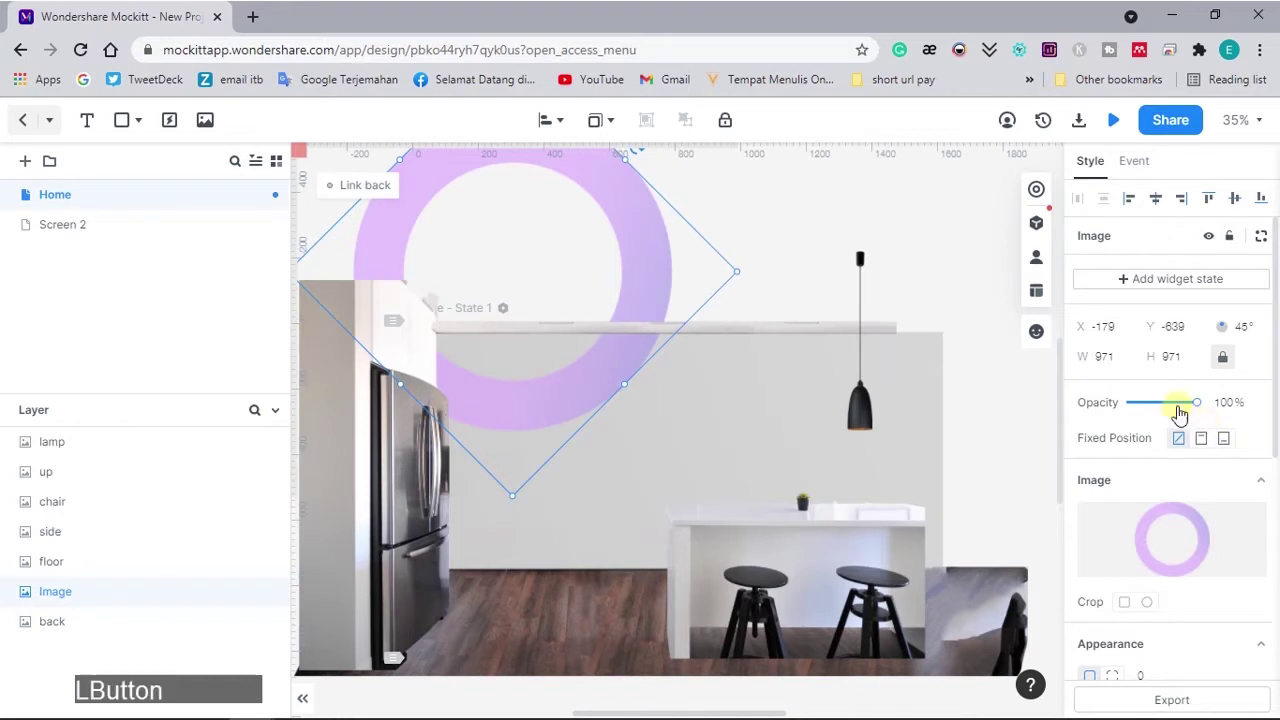
pyautogui.moveTo(1180, 414)
pyautogui.mouseDown()
pyautogui.moveTo(1123, 409)
pyautogui.moveTo(1155, 412)
pyautogui.mouseUp()
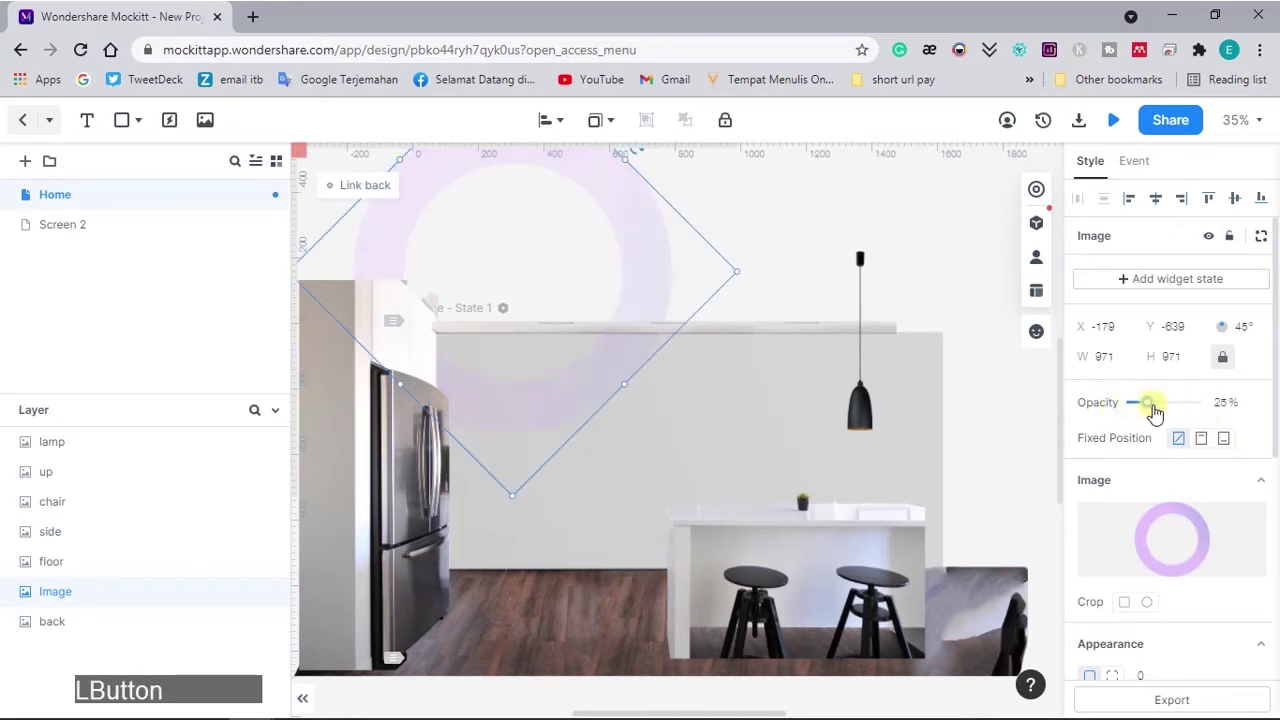
pyautogui.click(1155, 412)
pyautogui.moveTo(571, 397); pyautogui.dragTo(587, 419)
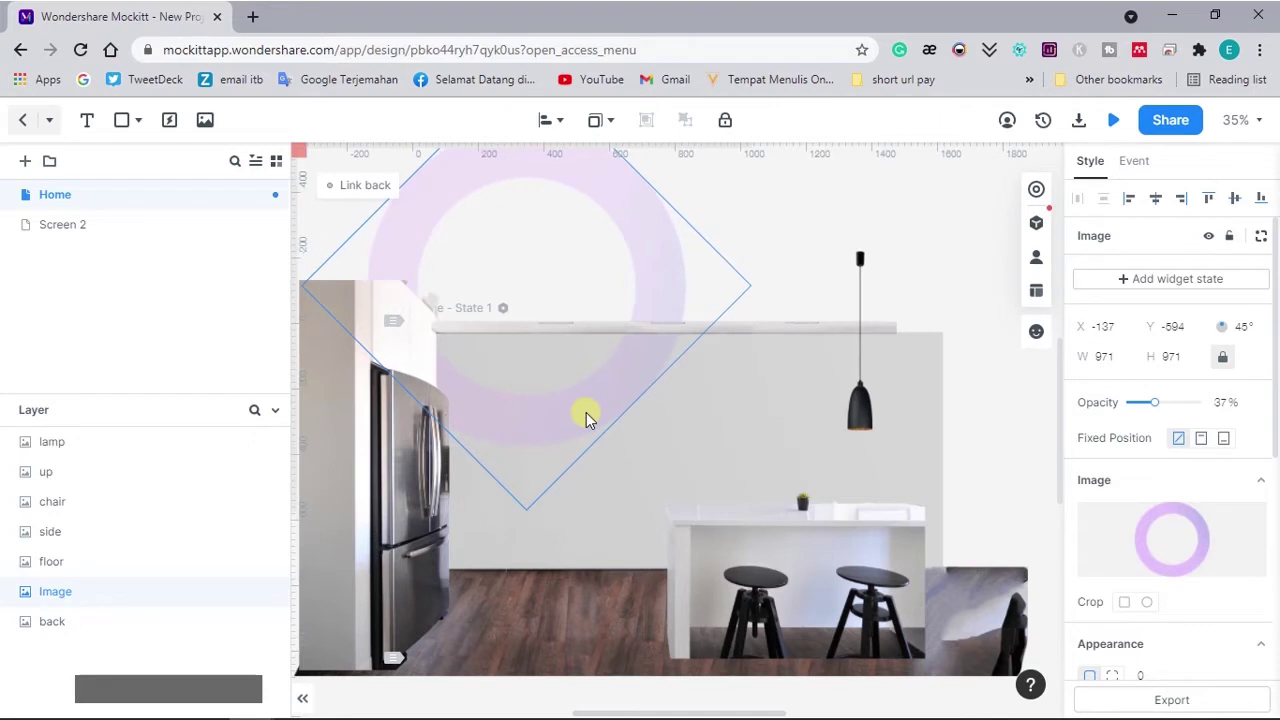
pyautogui.click(398, 555)
pyautogui.moveTo(400, 580); pyautogui.dragTo(403, 589)
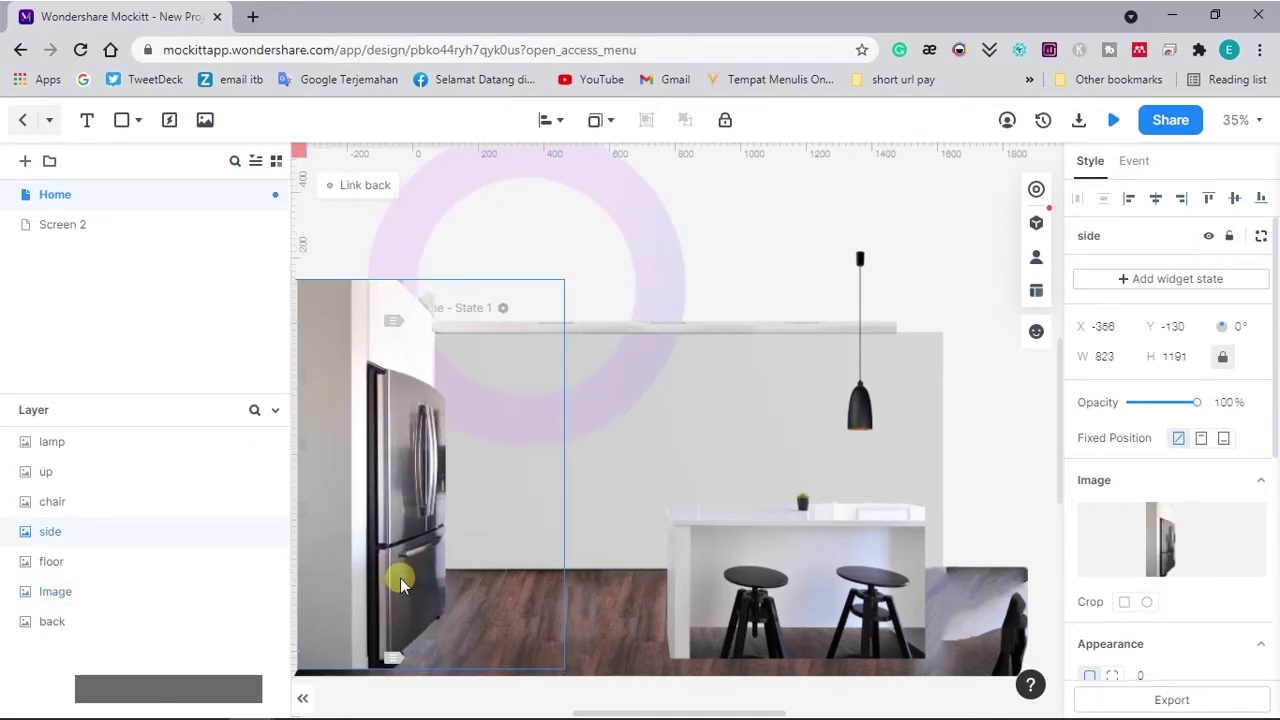
# Enlarge the back wall slightly and arrange the salmon, noodle and other dish plates around the ring
pyautogui.moveTo(748, 470); pyautogui.dragTo(737, 466)
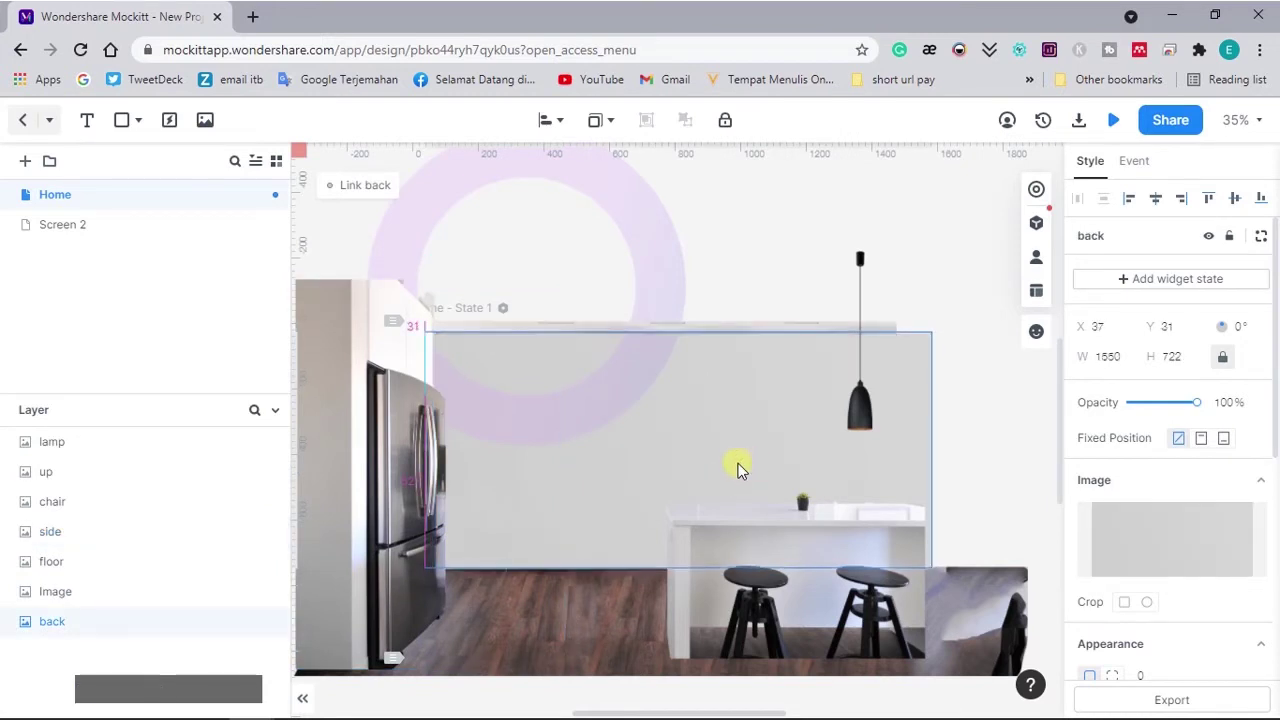
pyautogui.moveTo(677, 569); pyautogui.dragTo(686, 491)
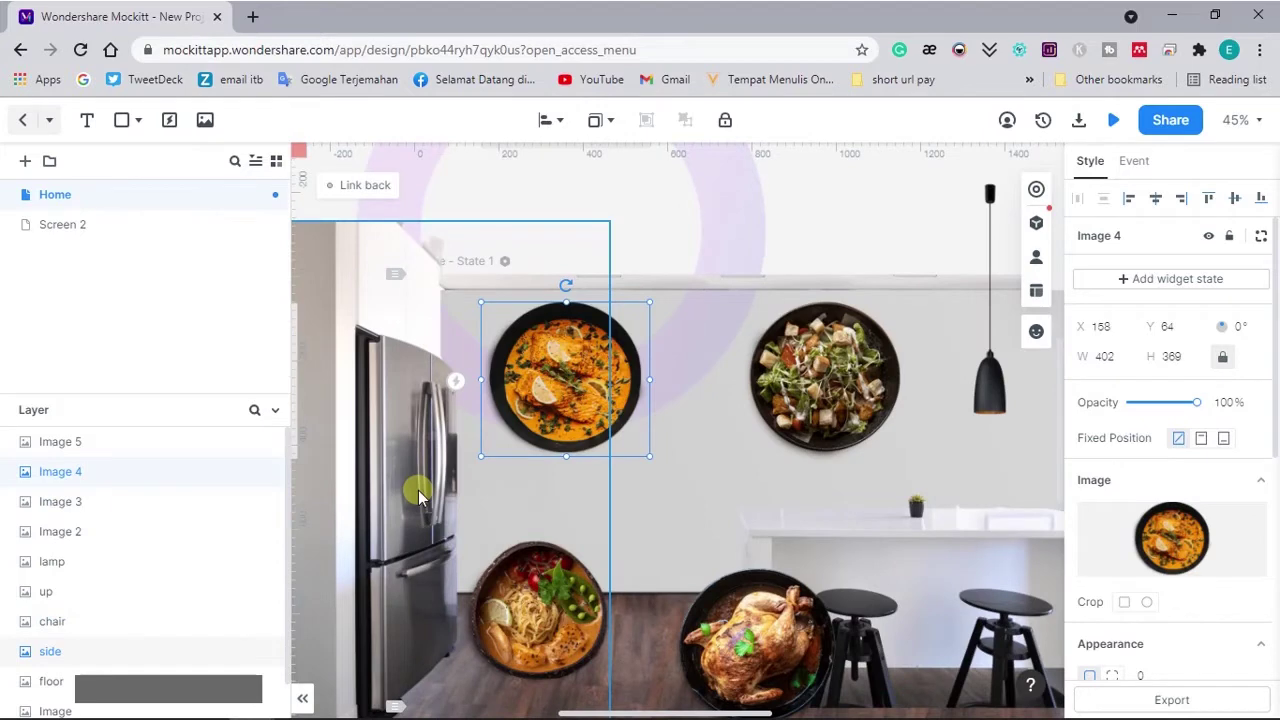
pyautogui.moveTo(590, 377); pyautogui.dragTo(582, 395)
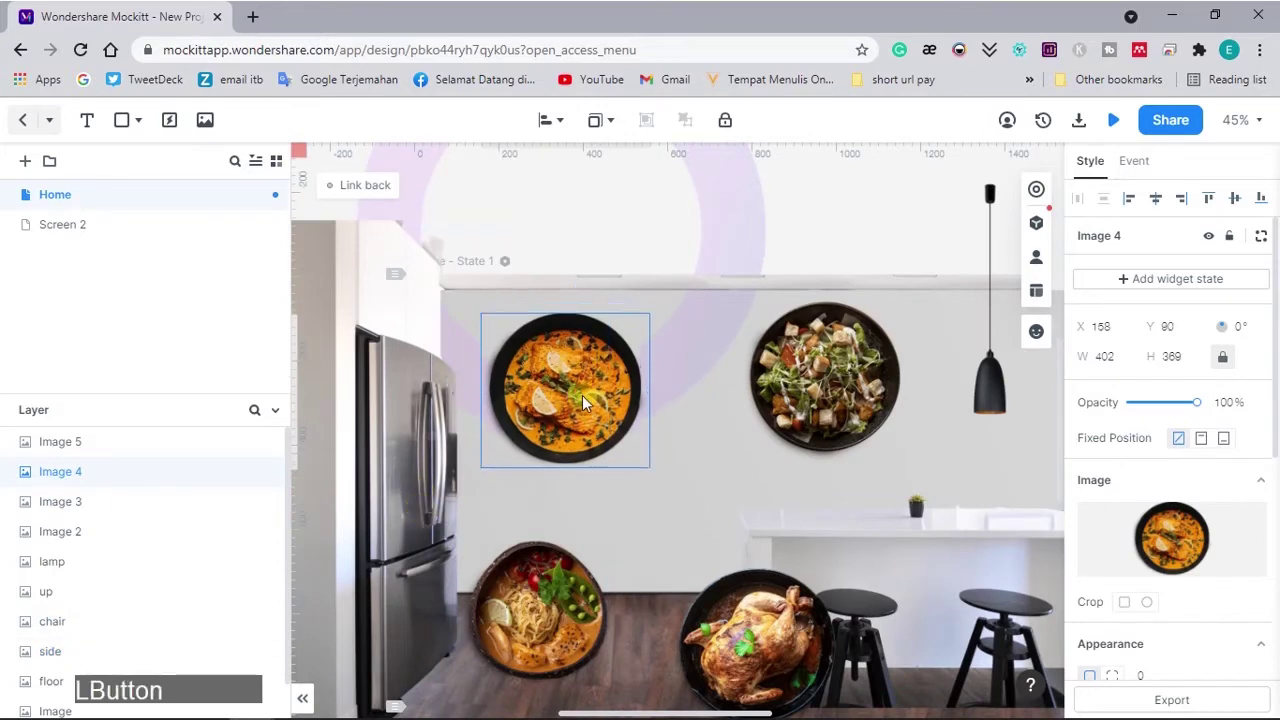
pyautogui.moveTo(585, 570); pyautogui.dragTo(678, 535)
pyautogui.moveTo(768, 500); pyautogui.dragTo(867, 192)
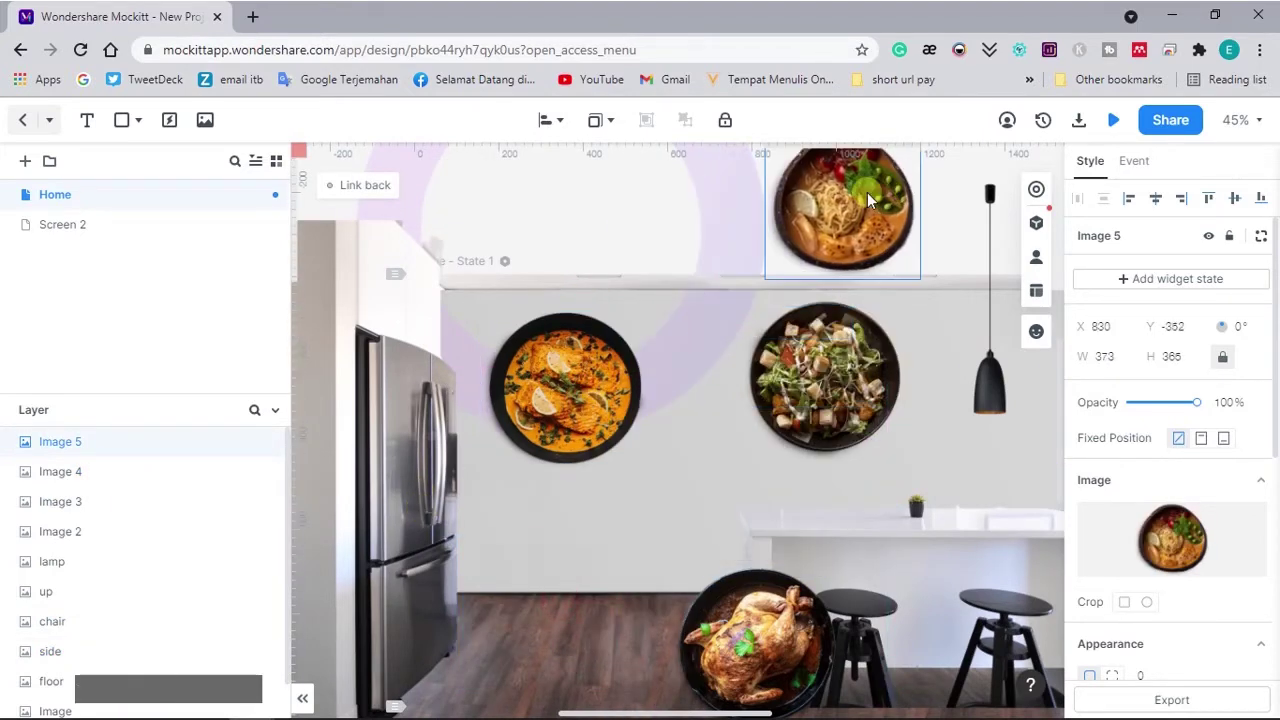
pyautogui.scroll(3, 829, 343)
pyautogui.moveTo(841, 486); pyautogui.dragTo(734, 512)
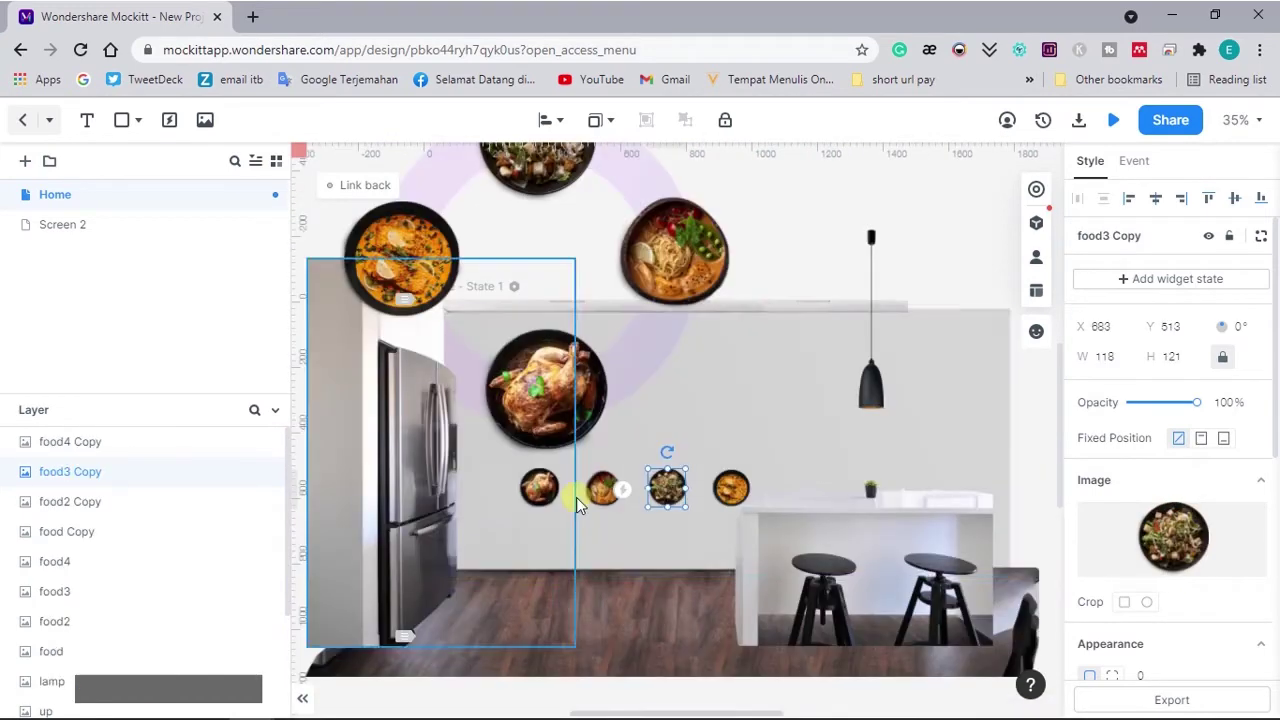
# Check the row of small plate copies, then clear the selection to show the Home - State 1 settings
pyautogui.click(576, 497)
pyautogui.click(540, 488)
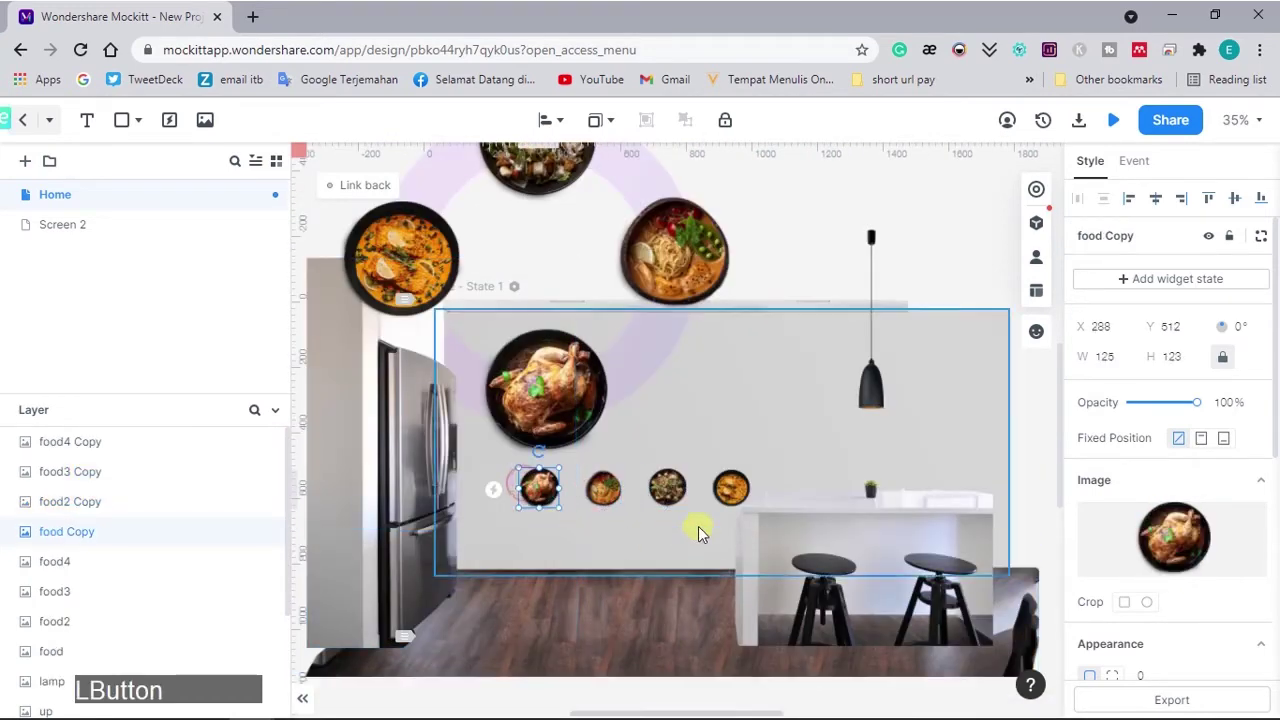
pyautogui.click(783, 274)
pyautogui.click(808, 214)
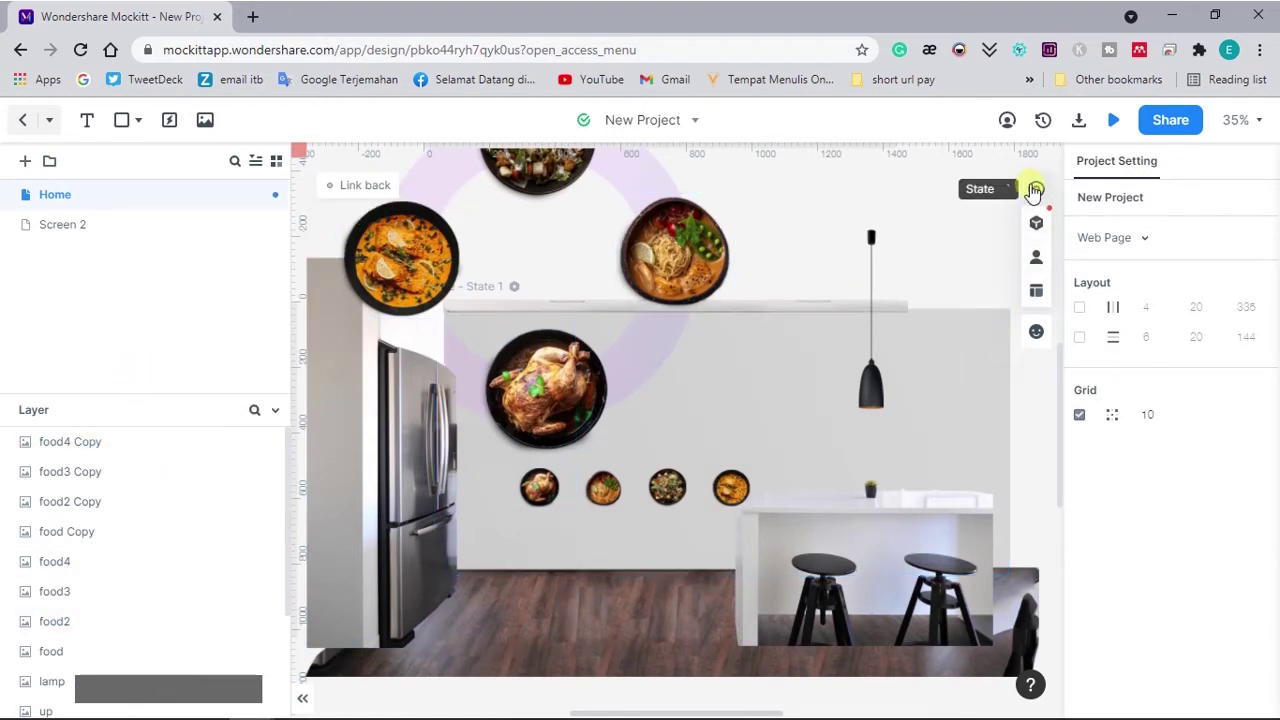
pyautogui.click(124, 120)
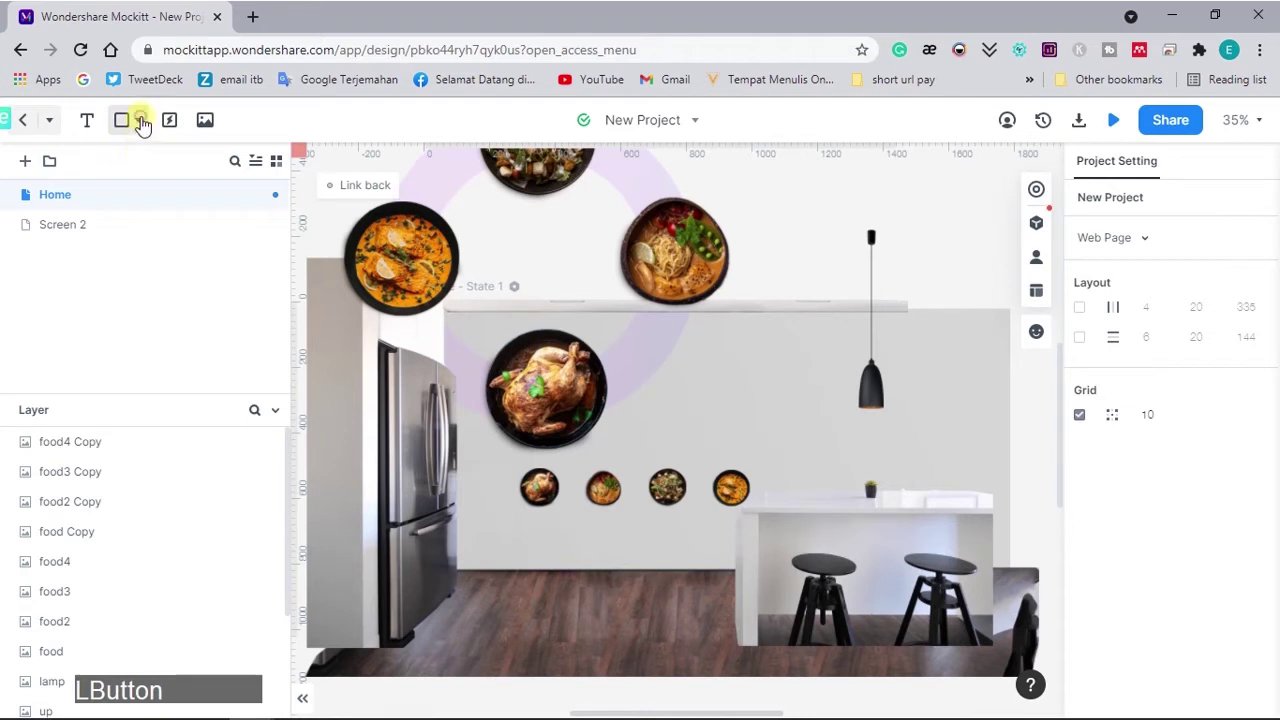
# Draw a rectangle around the first small plate, set it to 62% opacity, and layer it beneath food Copy
pyautogui.click(142, 121)
pyautogui.click(142, 121)
pyautogui.click(140, 120)
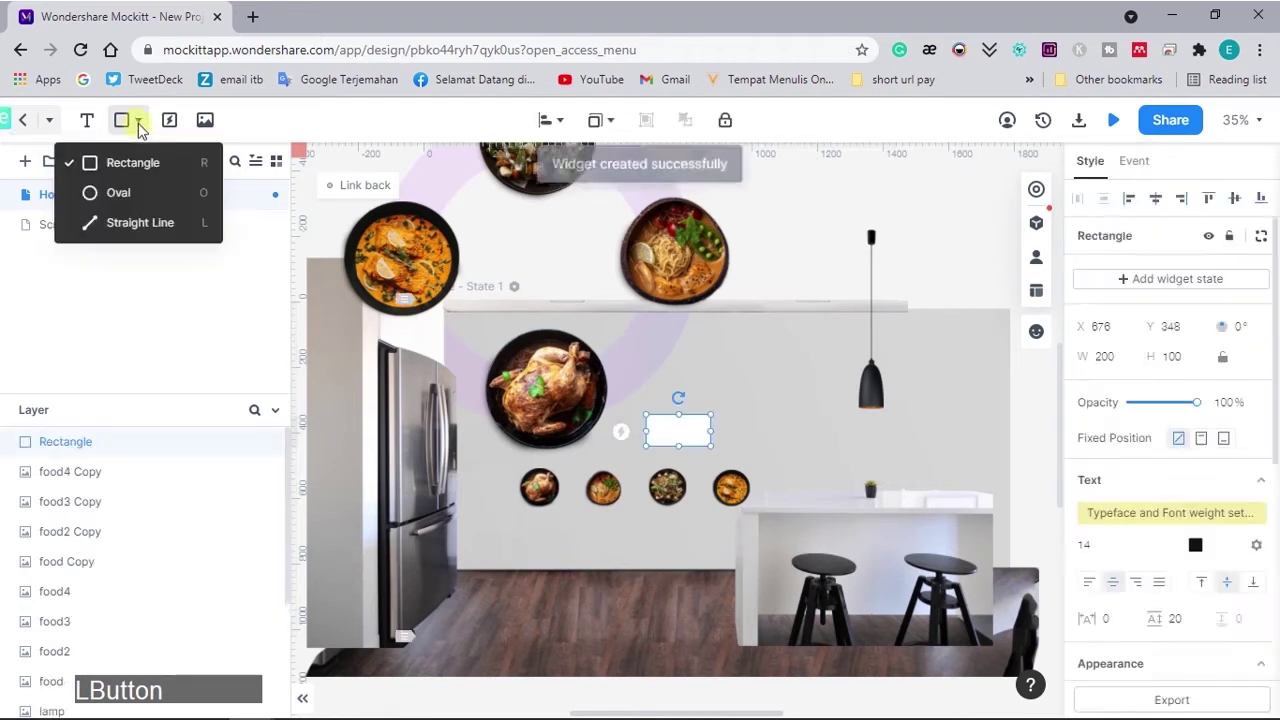
pyautogui.click(138, 160)
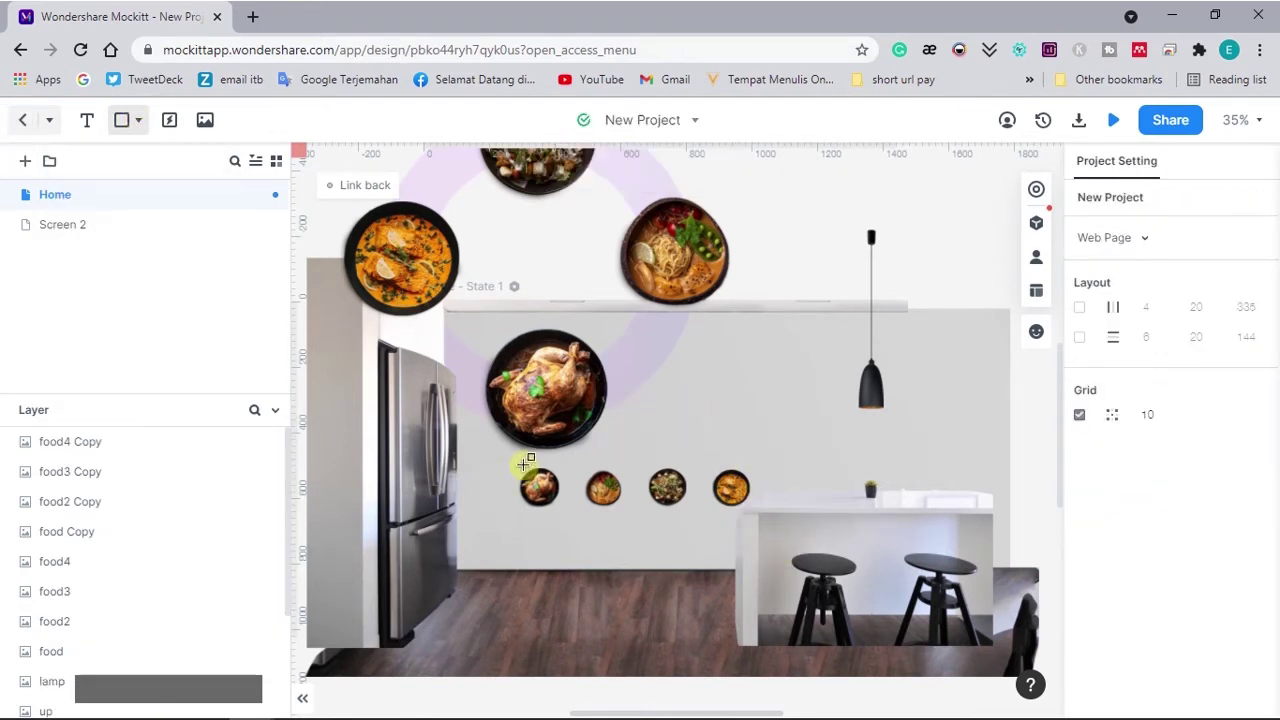
pyautogui.moveTo(513, 457); pyautogui.dragTo(568, 525)
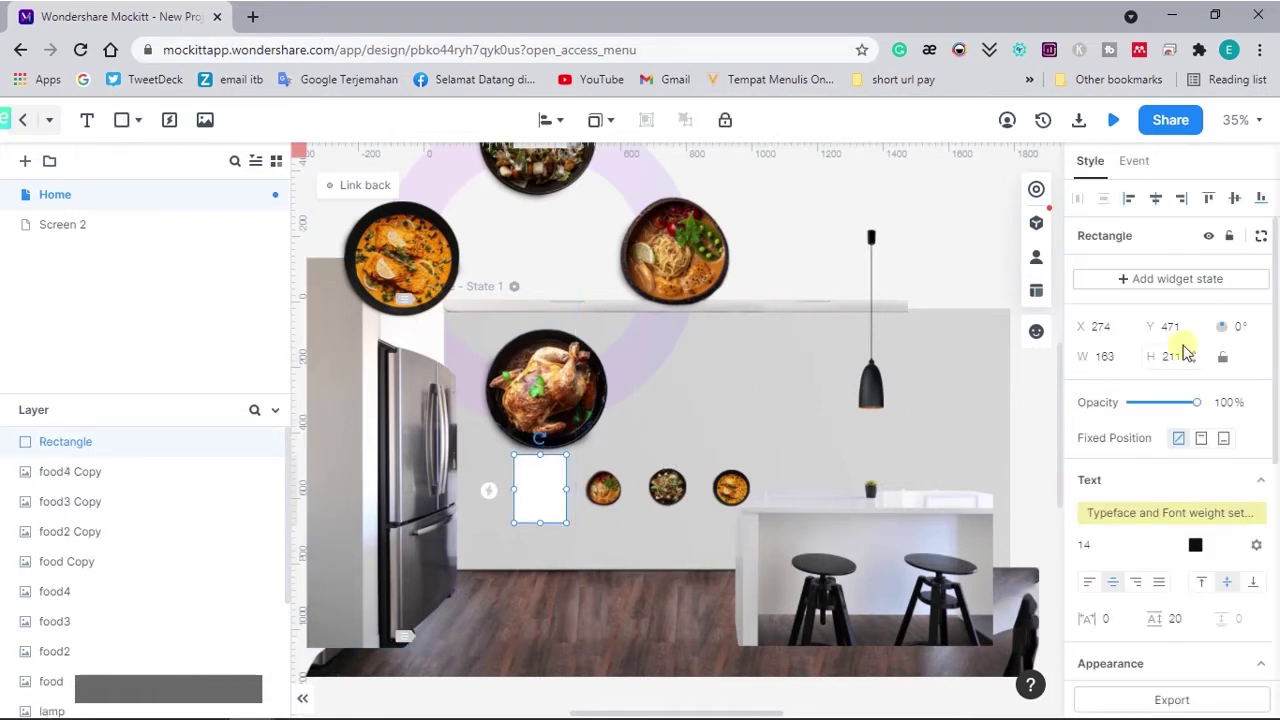
pyautogui.moveTo(1192, 402); pyautogui.dragTo(1180, 408)
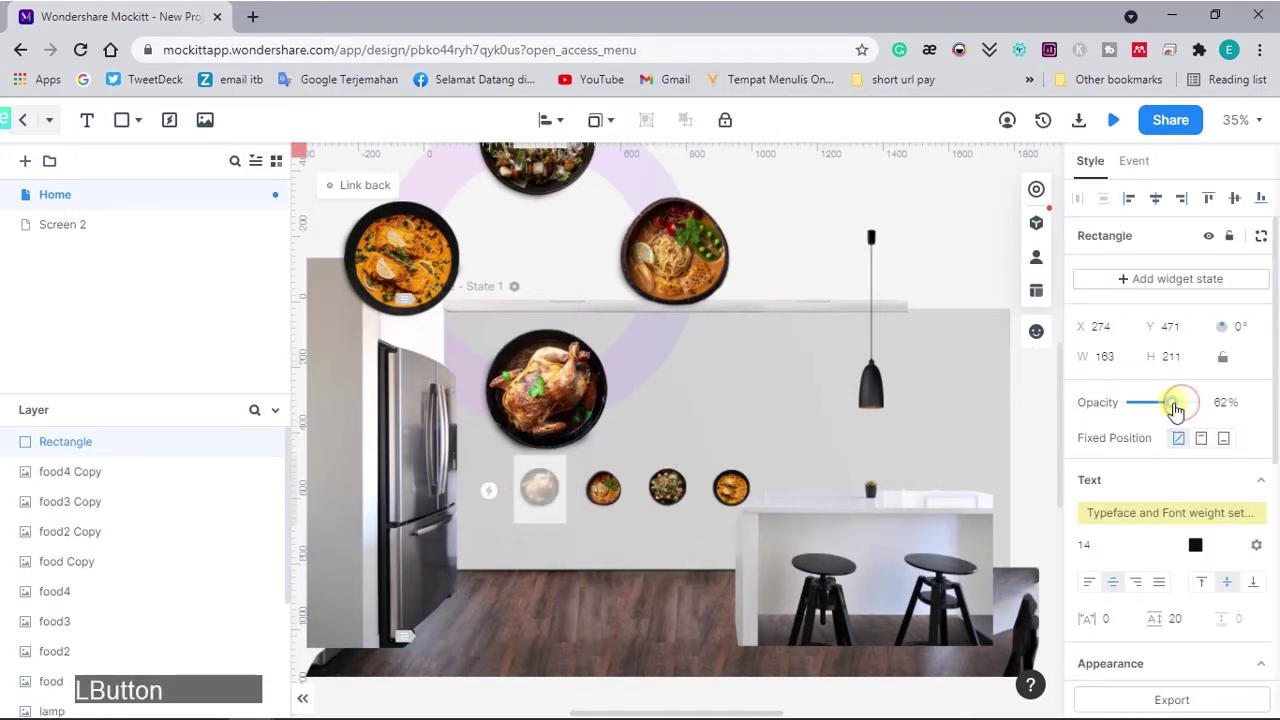
pyautogui.moveTo(86, 449); pyautogui.dragTo(121, 577)
pyautogui.moveTo(86, 457); pyautogui.dragTo(100, 572)
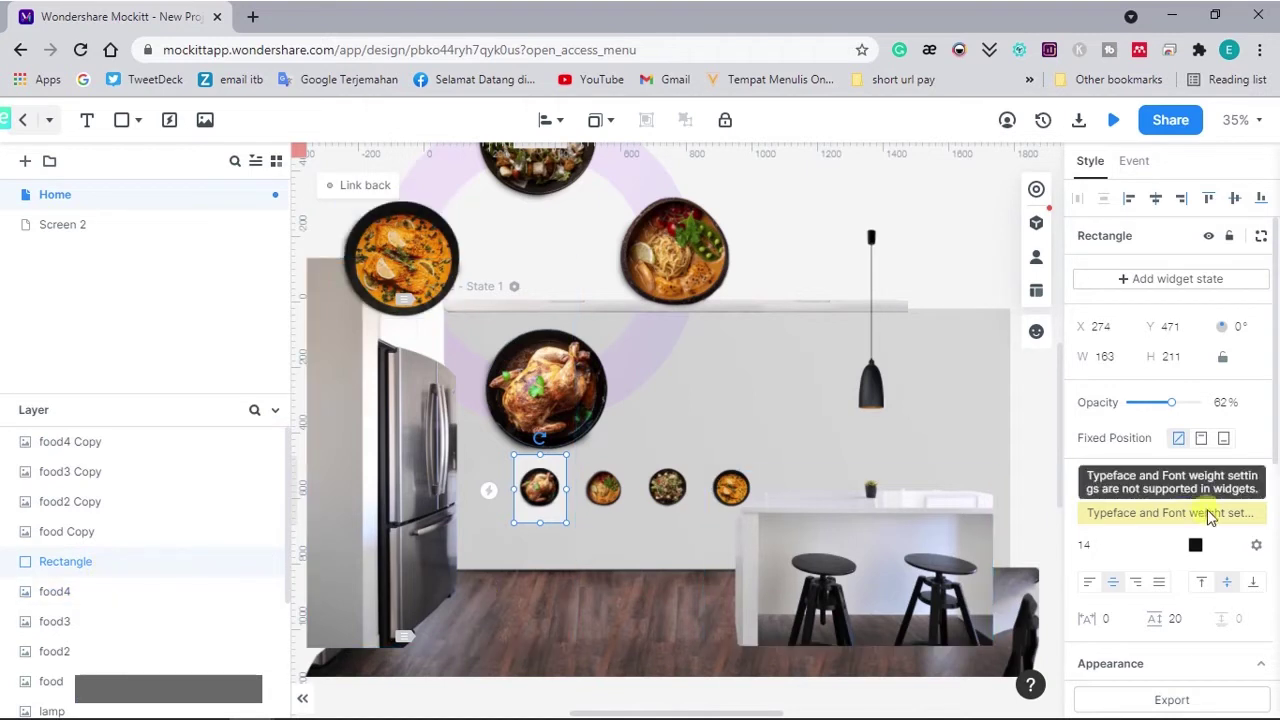
pyautogui.scroll(-3, 1182, 578)
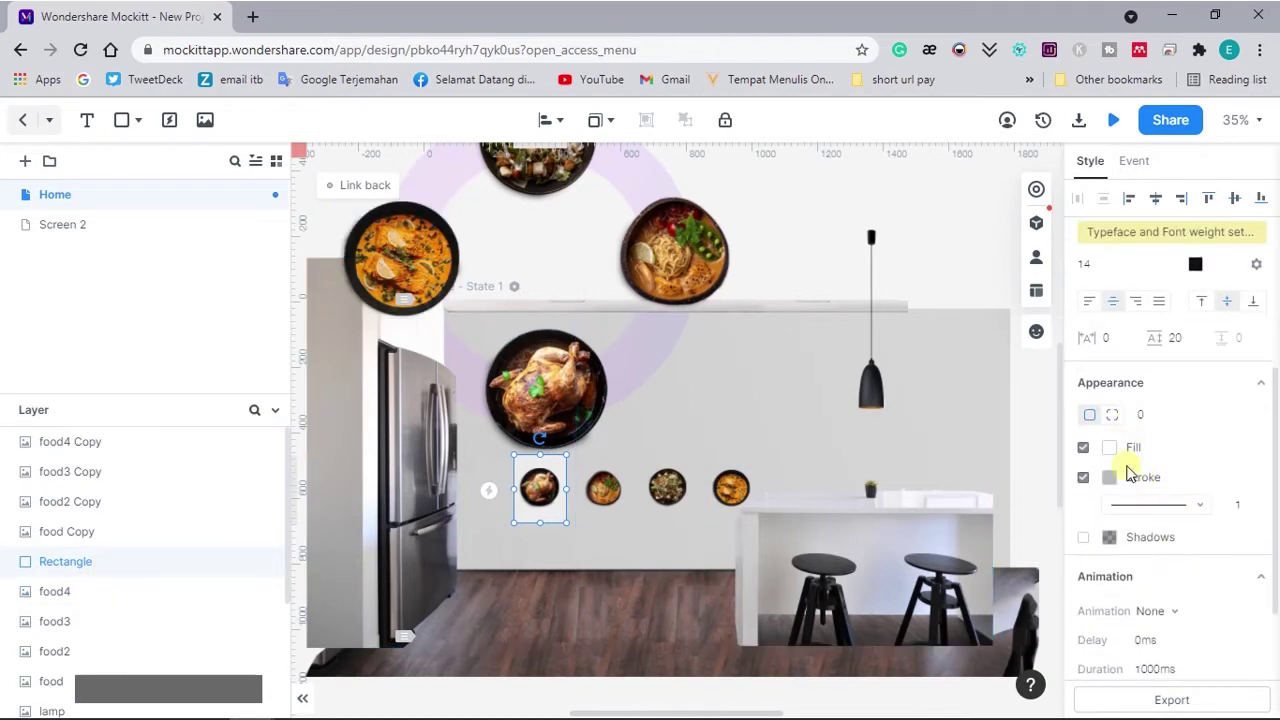
pyautogui.scroll(-2, 1192, 548)
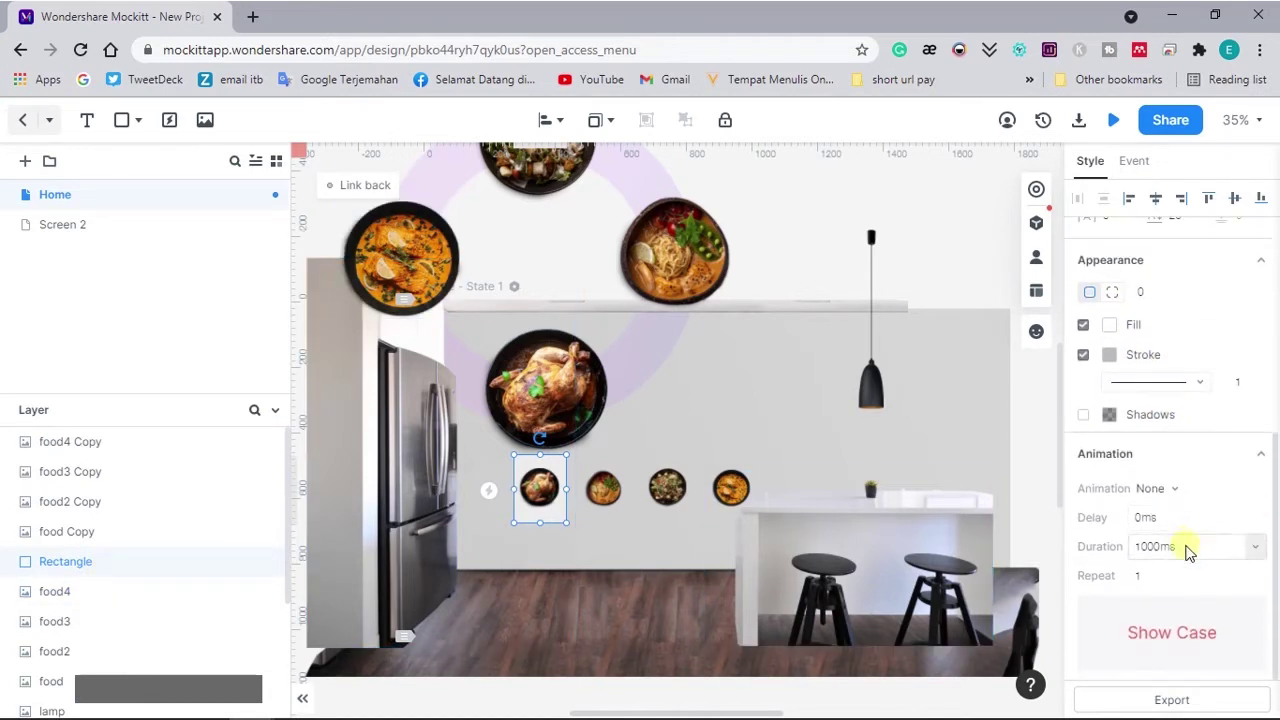
pyautogui.scroll(1, 1222, 575)
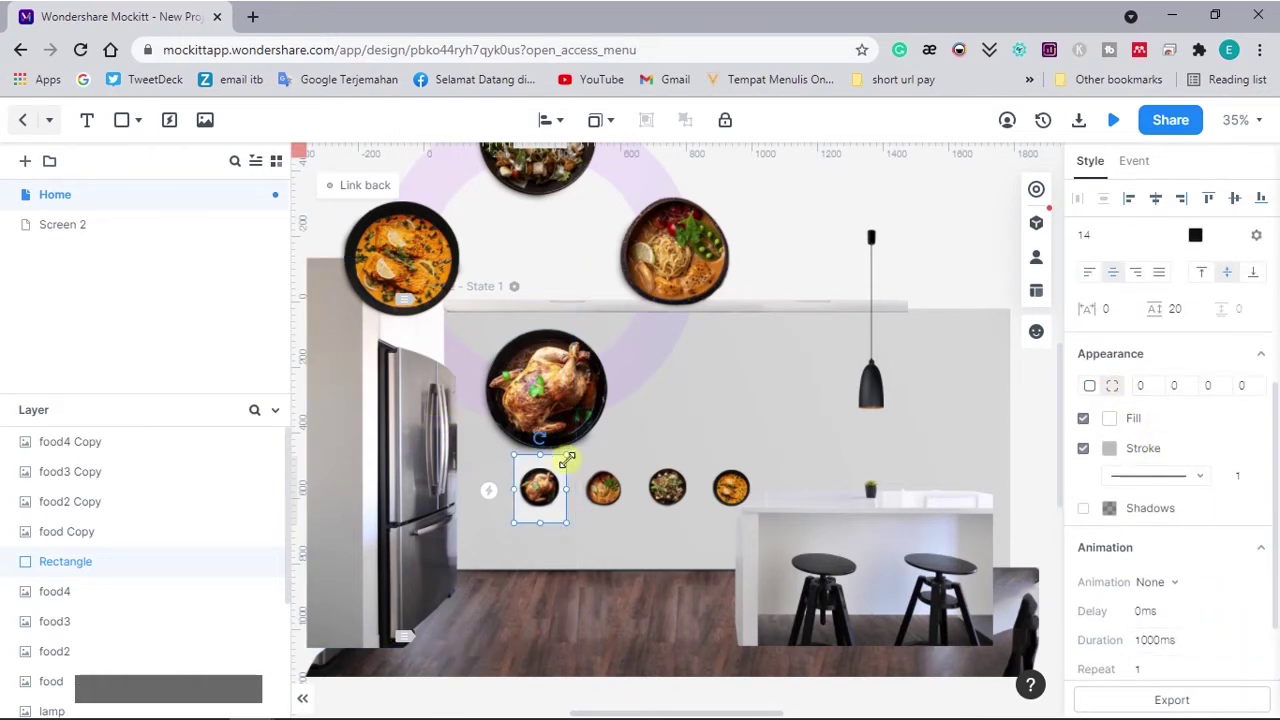
# Round the card rectangle's corners to 15 px and give it a pale blue #F2FBFF fill
pyautogui.moveTo(566, 472)
pyautogui.mouseDown()
pyautogui.moveTo(563, 451)
pyautogui.moveTo(568, 471)
pyautogui.mouseUp()
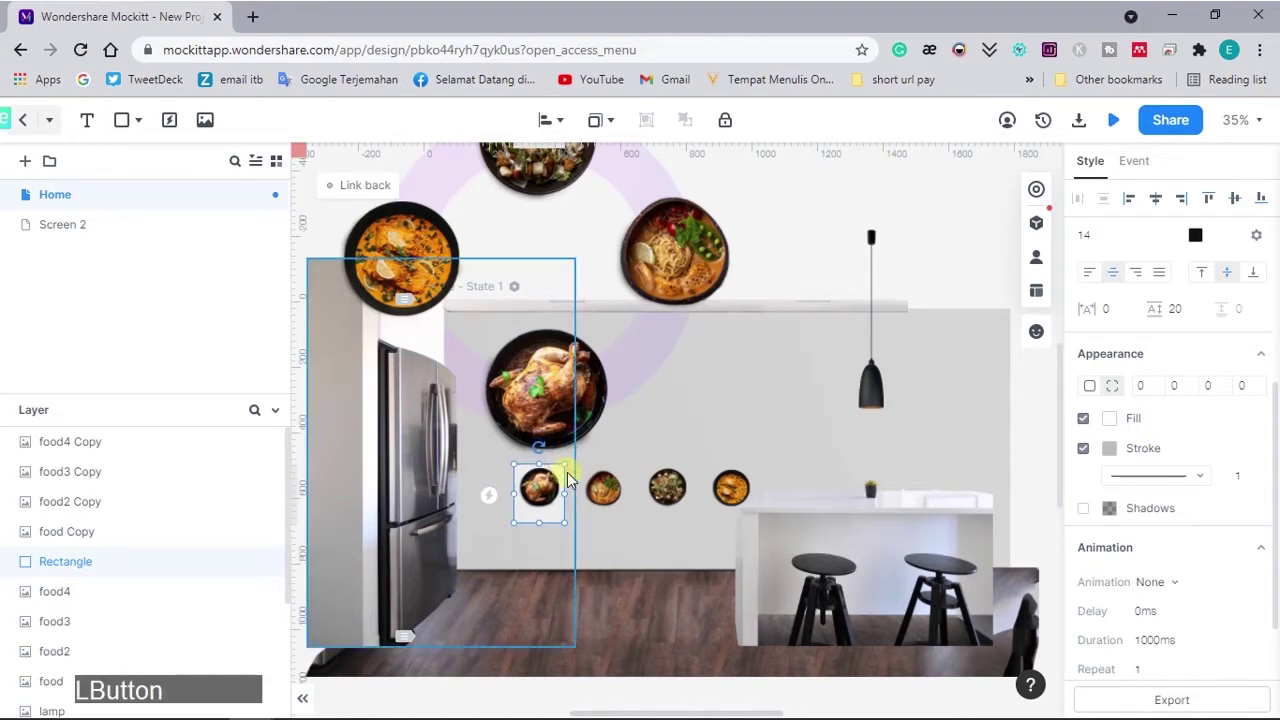
pyautogui.click(1109, 447)
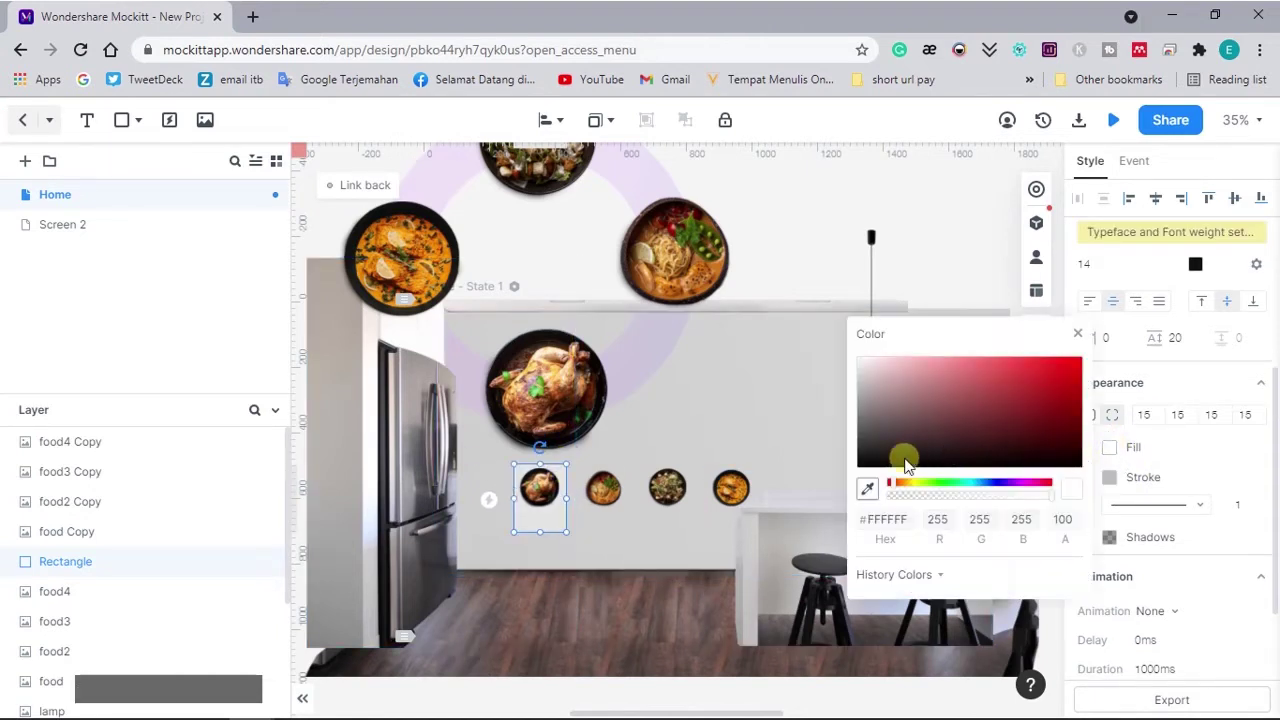
pyautogui.moveTo(970, 489); pyautogui.dragTo(980, 486)
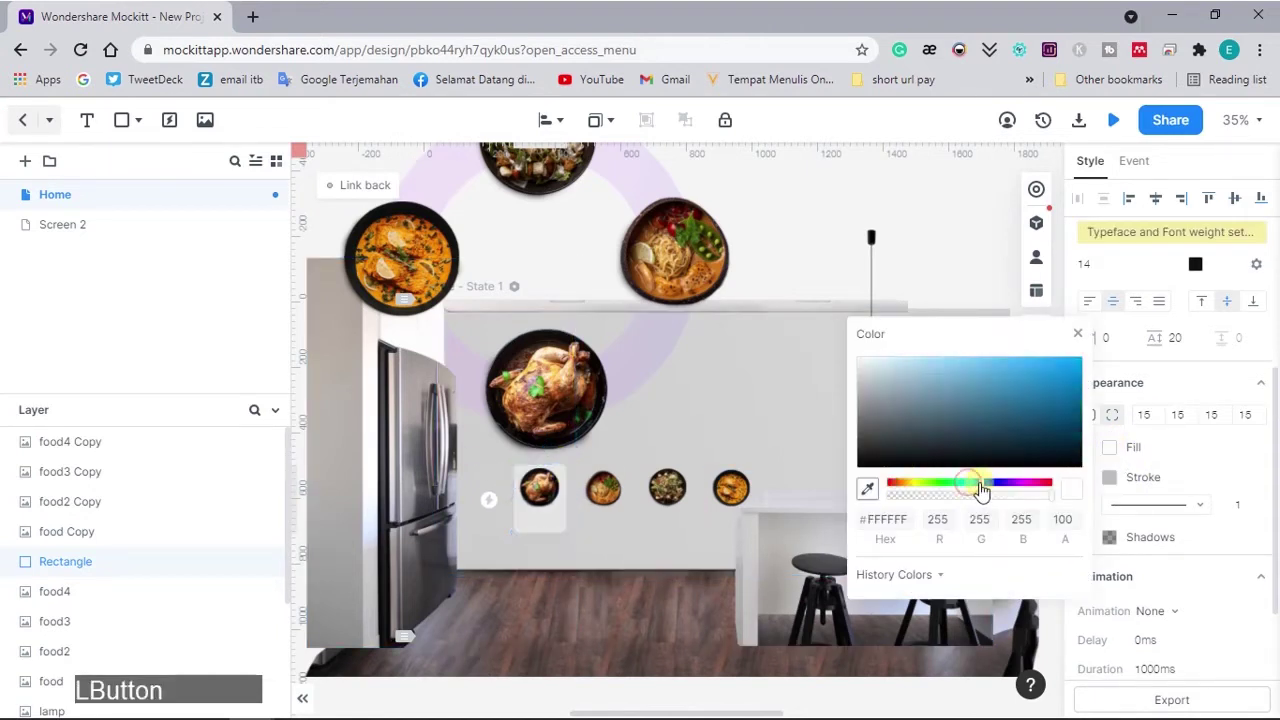
pyautogui.click(878, 363)
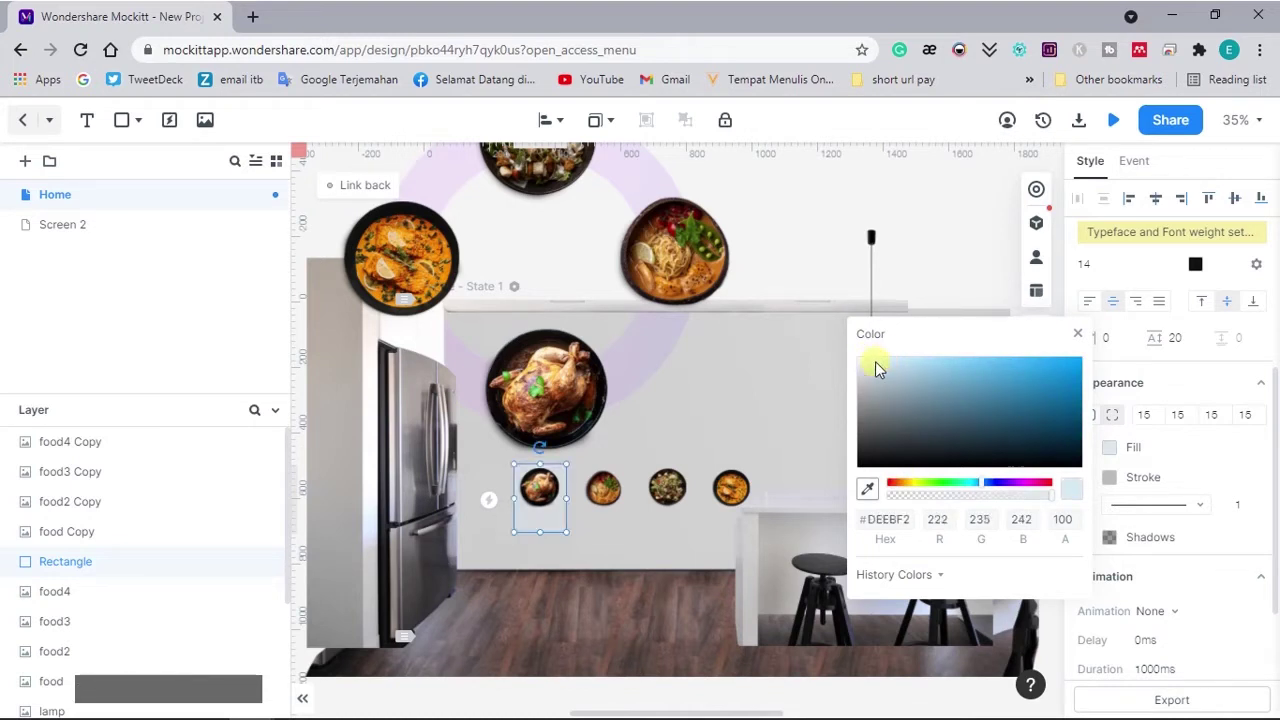
pyautogui.moveTo(875, 362); pyautogui.dragTo(870, 356)
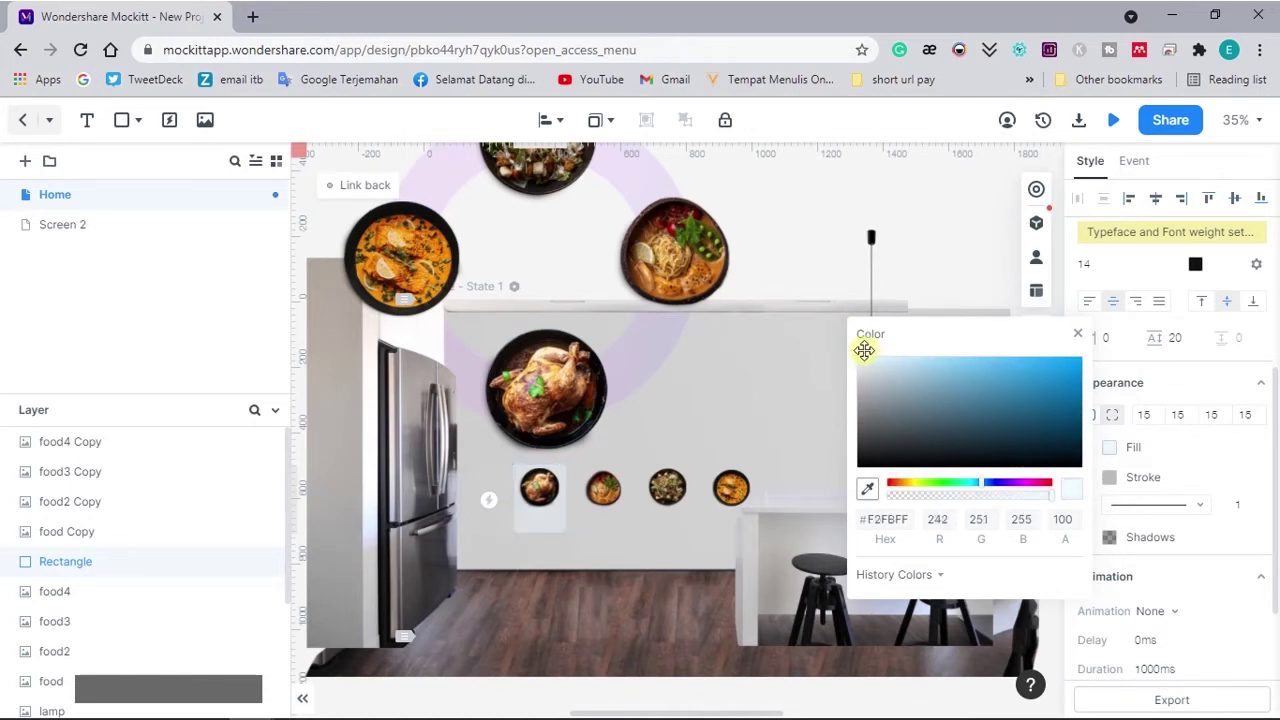
pyautogui.click(1168, 446)
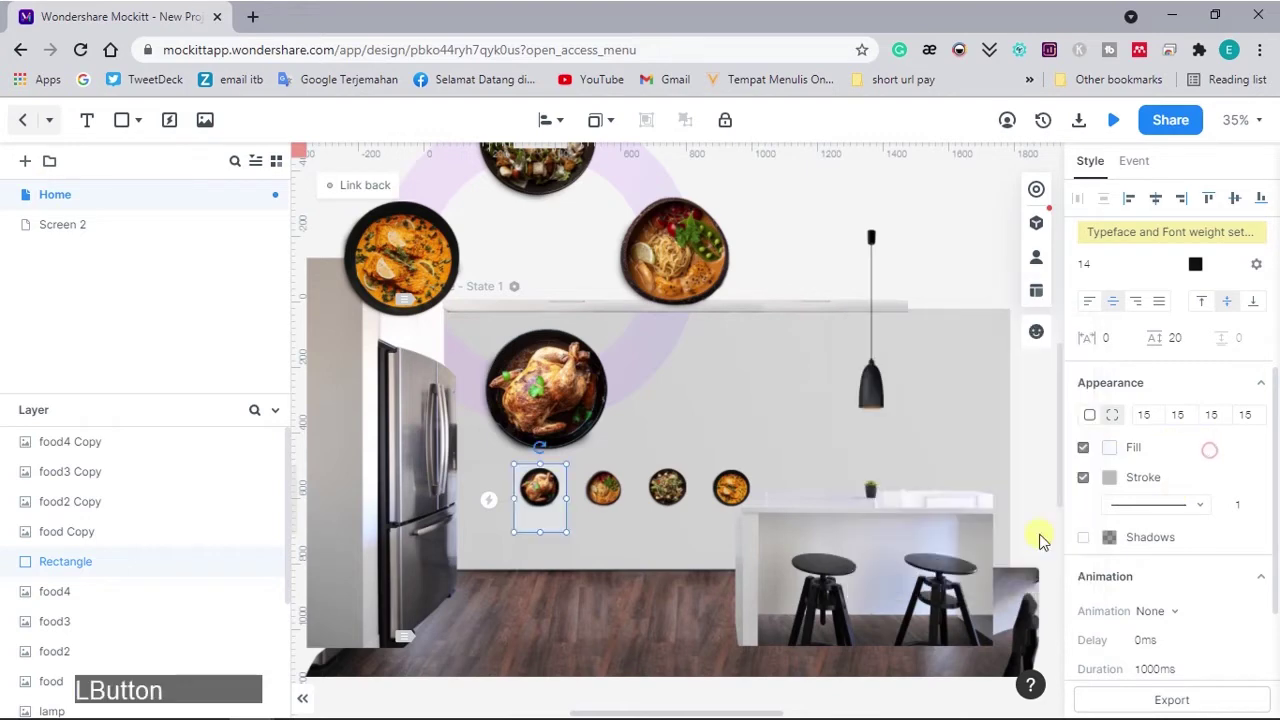
pyautogui.click(790, 256)
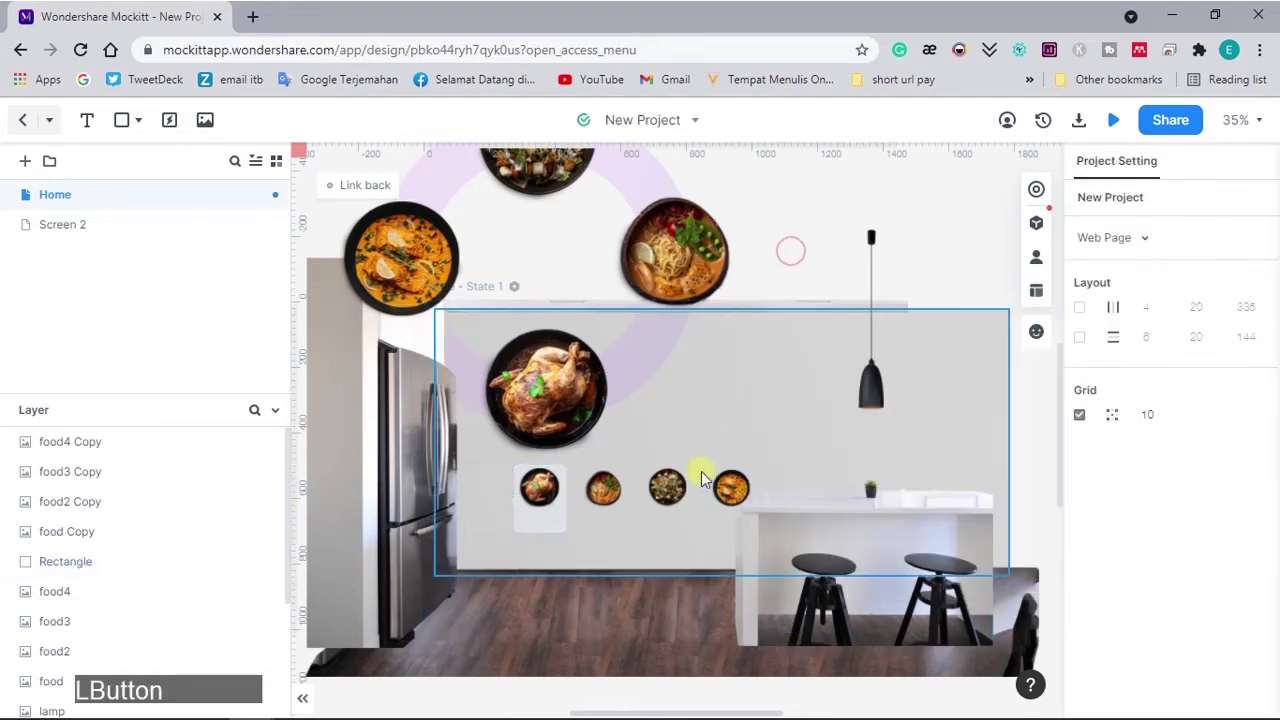
pyautogui.click(561, 519)
# Duplicate the highlight rectangle and place the roughly 91×81 copy beneath the first dish thumbnail
pyautogui.scroll(3, 555, 527)
pyautogui.scroll(-5, 557, 555)
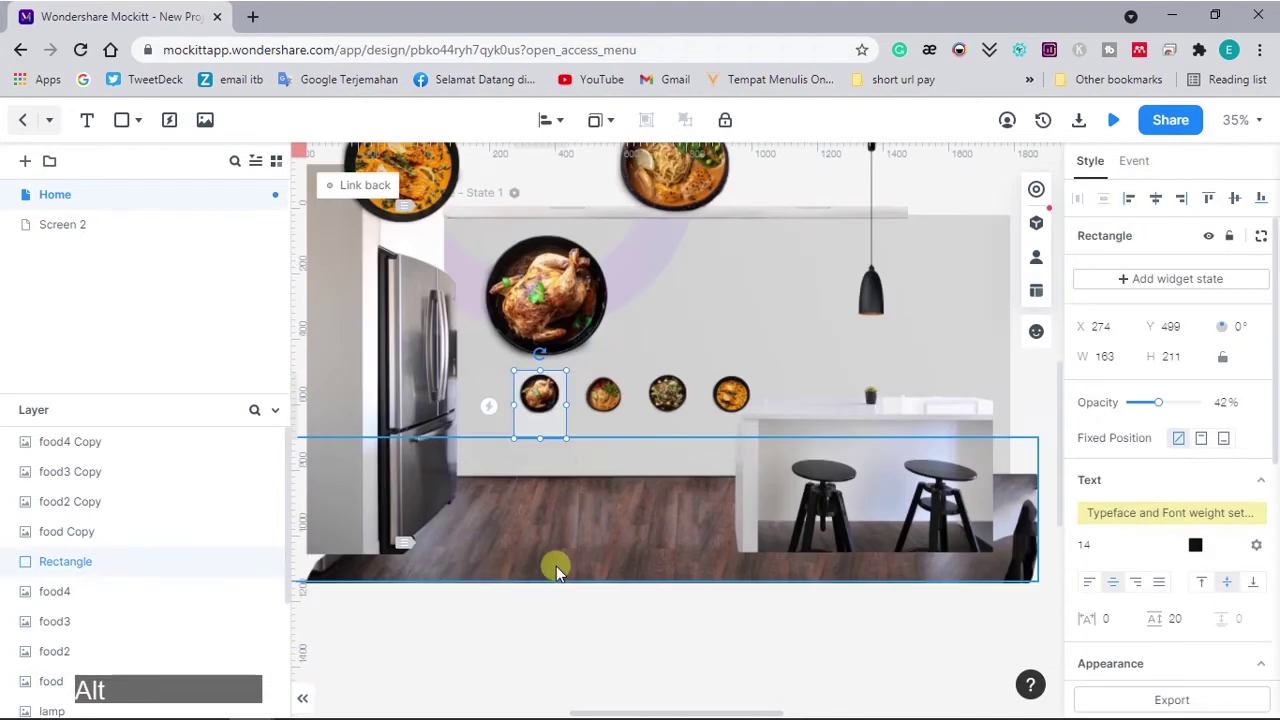
pyautogui.keyDown('ctrl'); pyautogui.scroll(2, 538, 405); pyautogui.keyUp('ctrl')
pyautogui.keyDown('ctrl'); pyautogui.scroll(2, 563, 371); pyautogui.keyUp('ctrl')
pyautogui.keyDown('ctrl'); pyautogui.scroll(-5, 594, 434); pyautogui.keyUp('ctrl')
pyautogui.moveTo(585, 524); pyautogui.dragTo(580, 562)
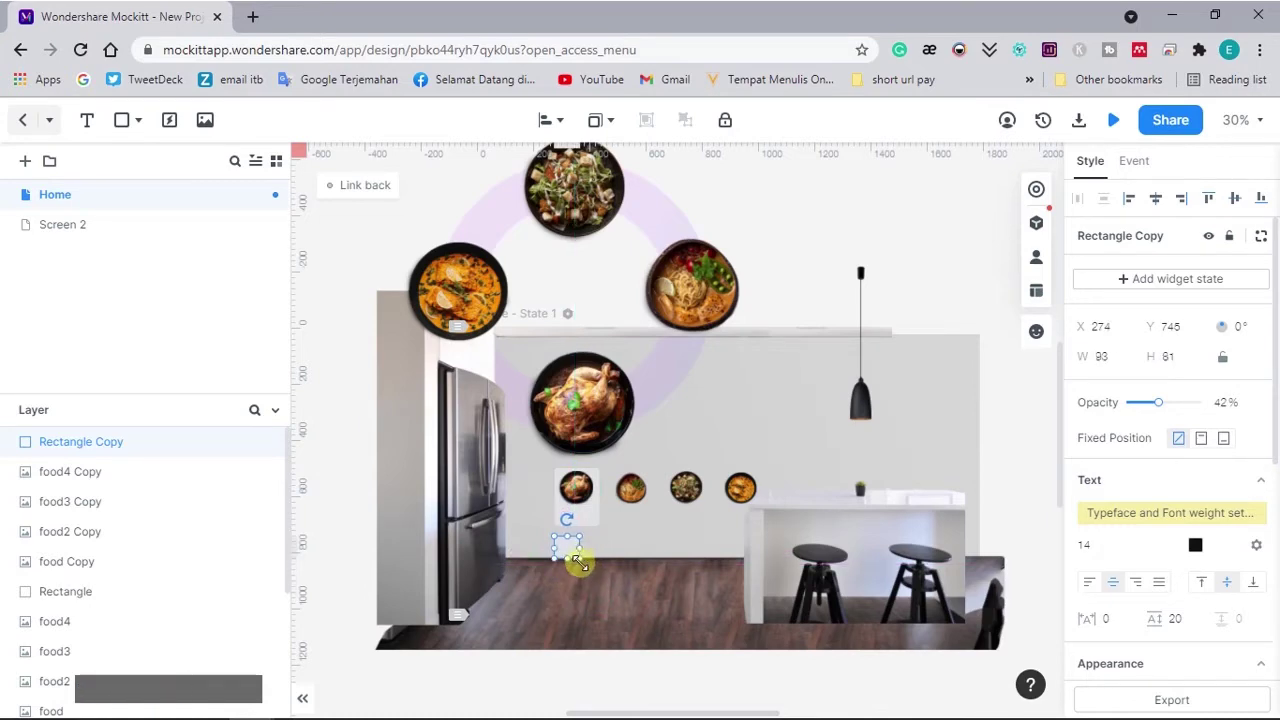
pyautogui.scroll(3, 611, 579)
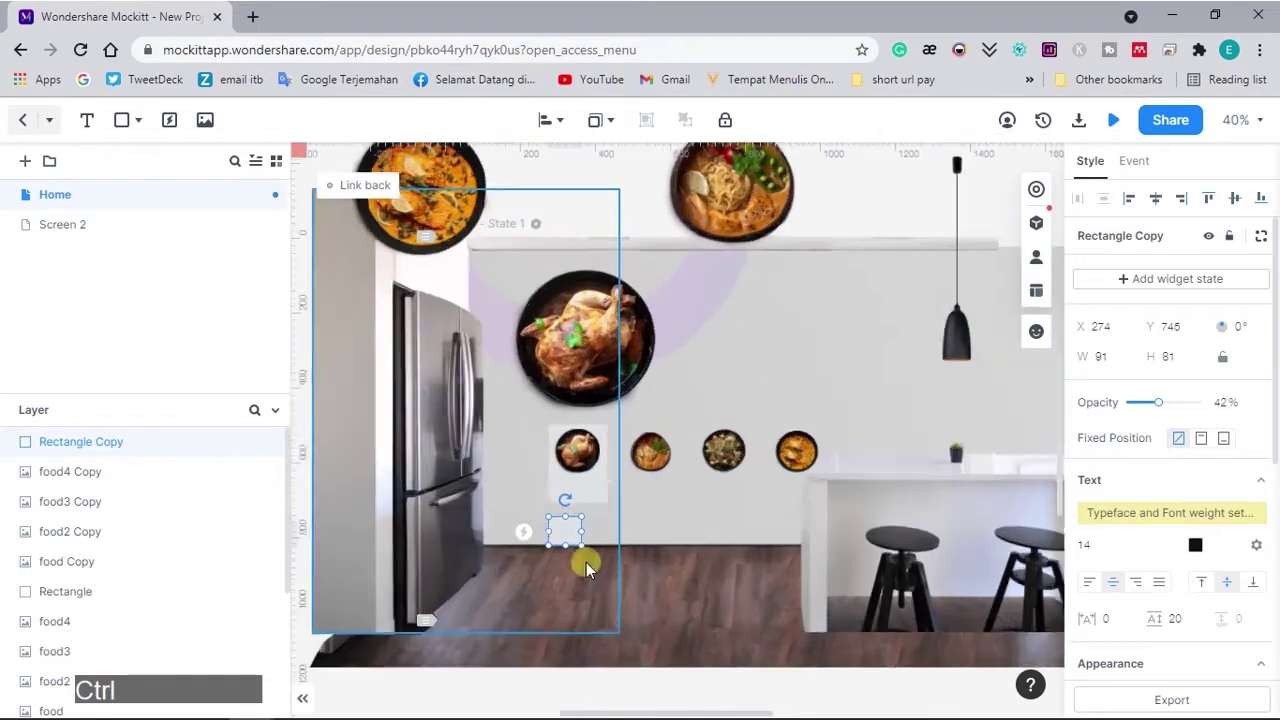
pyautogui.keyDown('ctrl'); pyautogui.scroll(3, 585, 568); pyautogui.keyUp('ctrl')
pyautogui.click(611, 600)
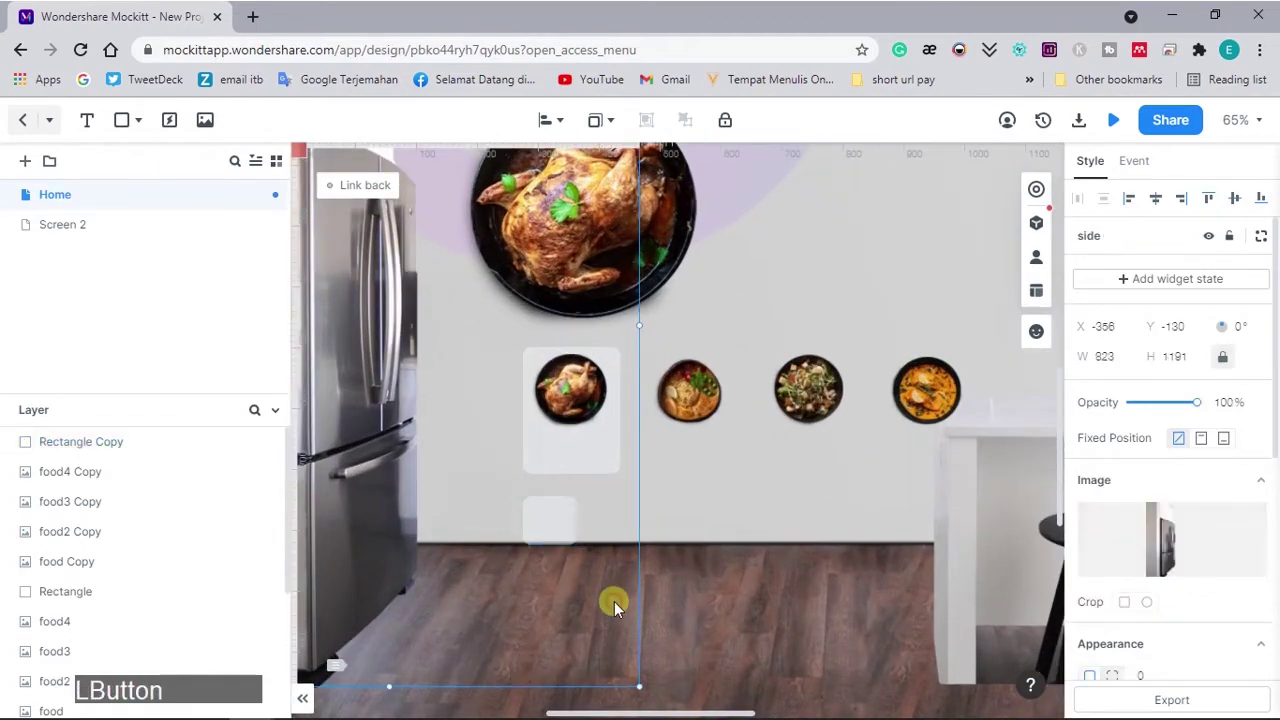
pyautogui.moveTo(558, 522); pyautogui.dragTo(566, 521)
# Shift the floor image slightly down and select the translucent rectangle under the lamp
pyautogui.moveTo(786, 604)
pyautogui.mouseDown()
pyautogui.moveTo(782, 632)
pyautogui.moveTo(786, 617)
pyautogui.mouseUp()
pyautogui.scroll(-5, 786, 571)
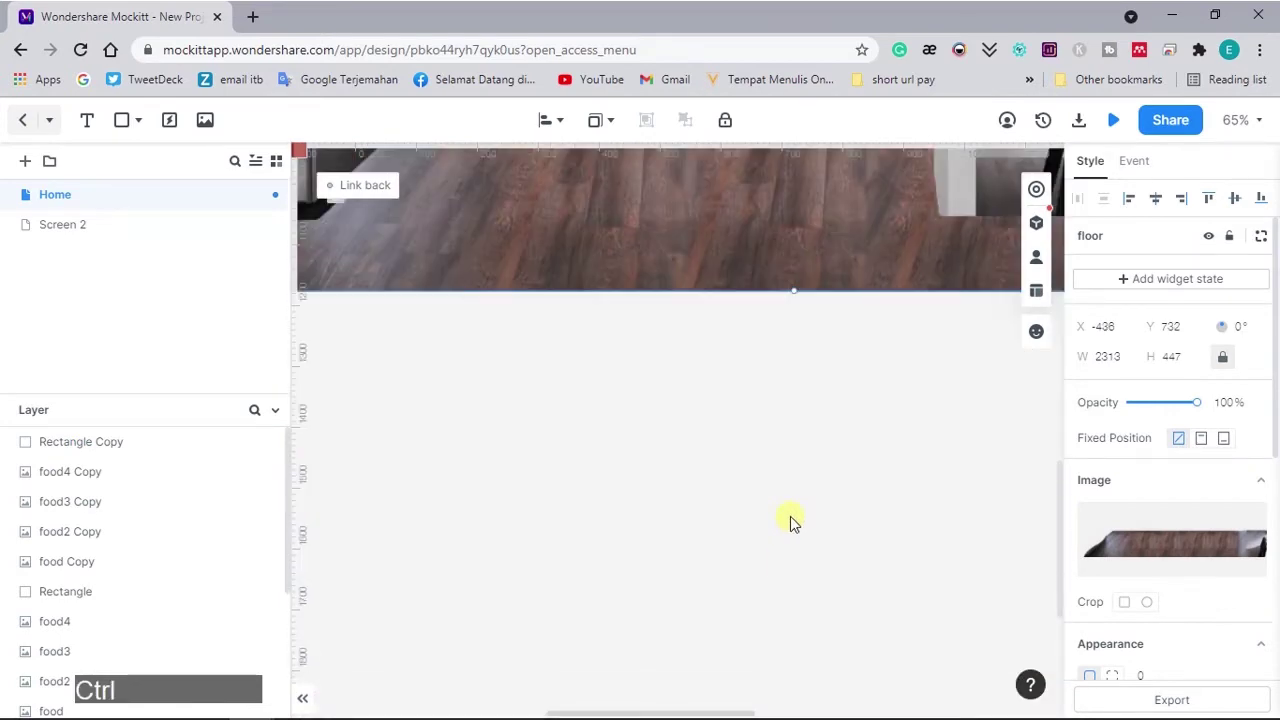
pyautogui.scroll(-5, 800, 450)
pyautogui.moveTo(740, 569); pyautogui.dragTo(957, 215)
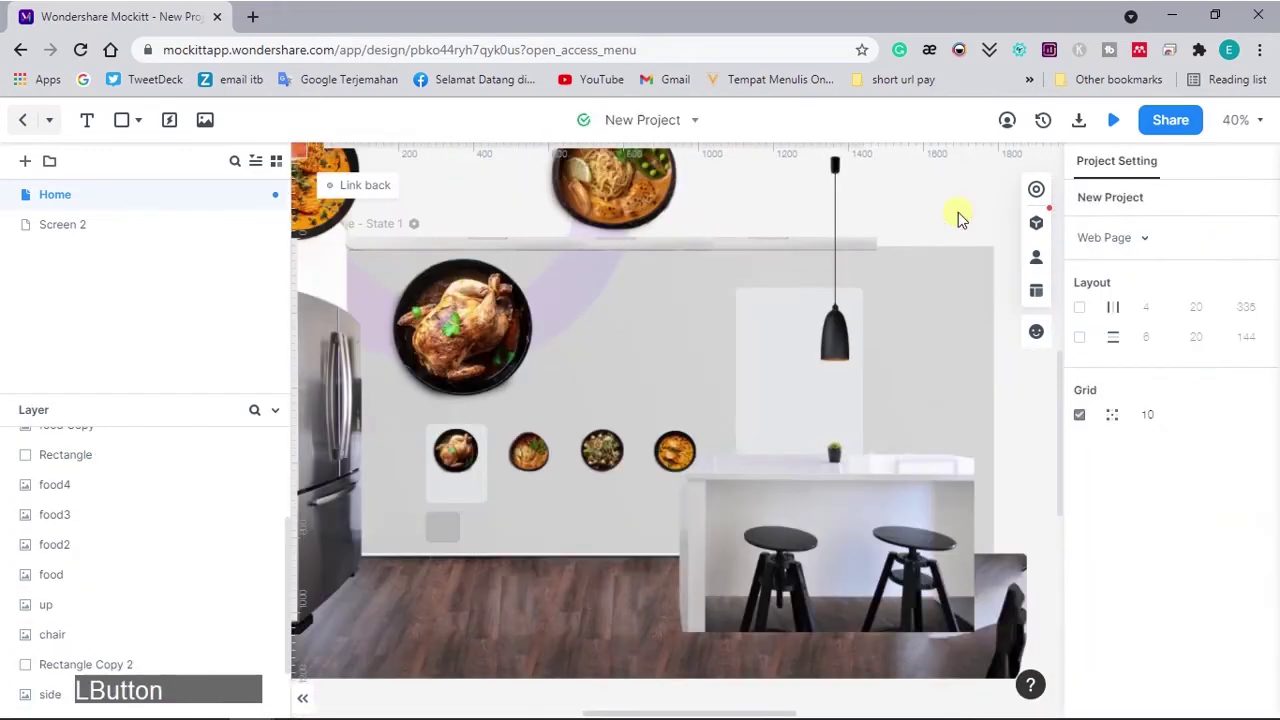
pyautogui.click(808, 383)
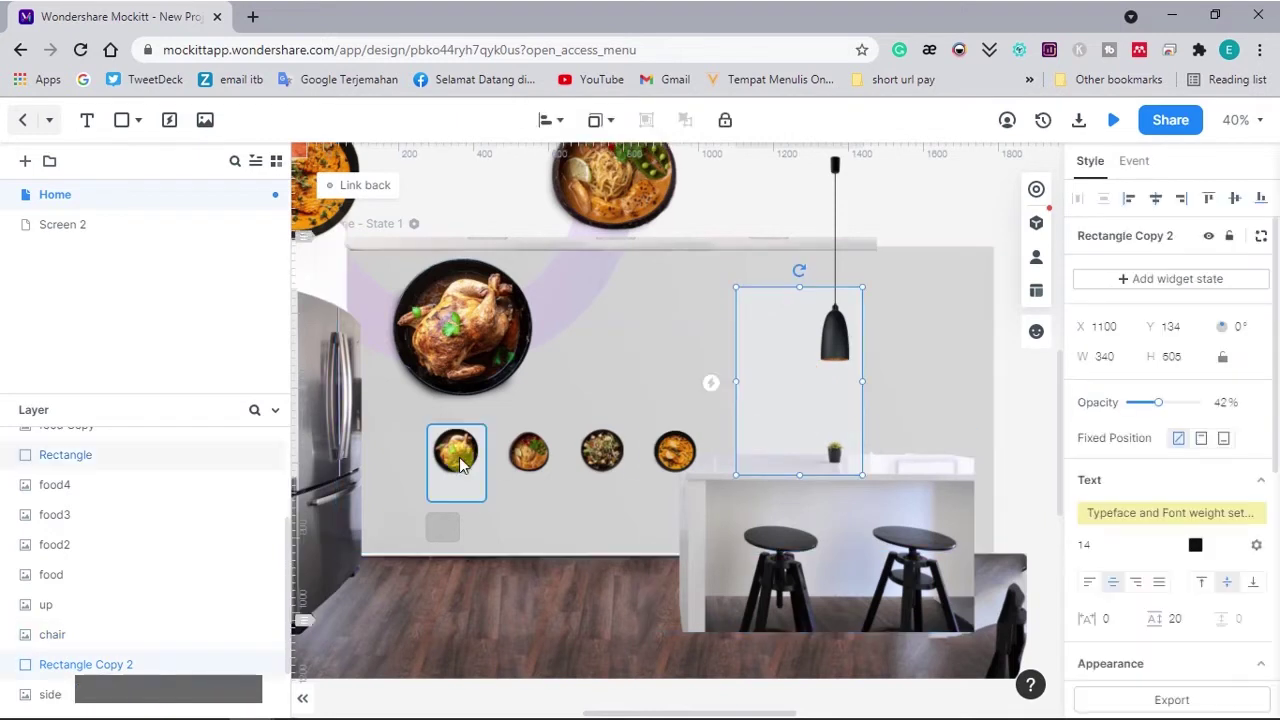
# Select the three translucent rectangles together and enable a drop shadow on them
pyautogui.keyDown('shift'); pyautogui.click(449, 526); pyautogui.keyUp('shift')
pyautogui.keyDown('shift'); pyautogui.click(938, 521); pyautogui.keyUp('shift')
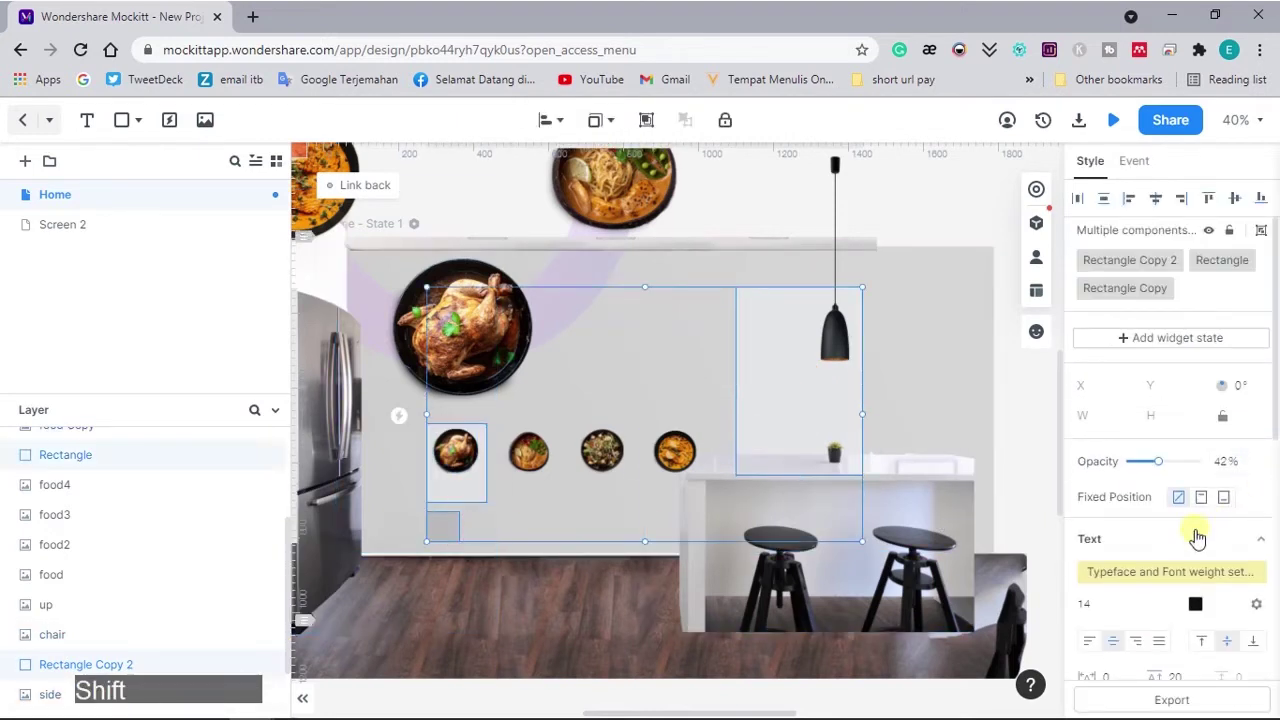
pyautogui.scroll(-4, 1194, 534)
pyautogui.scroll(-1, 1148, 515)
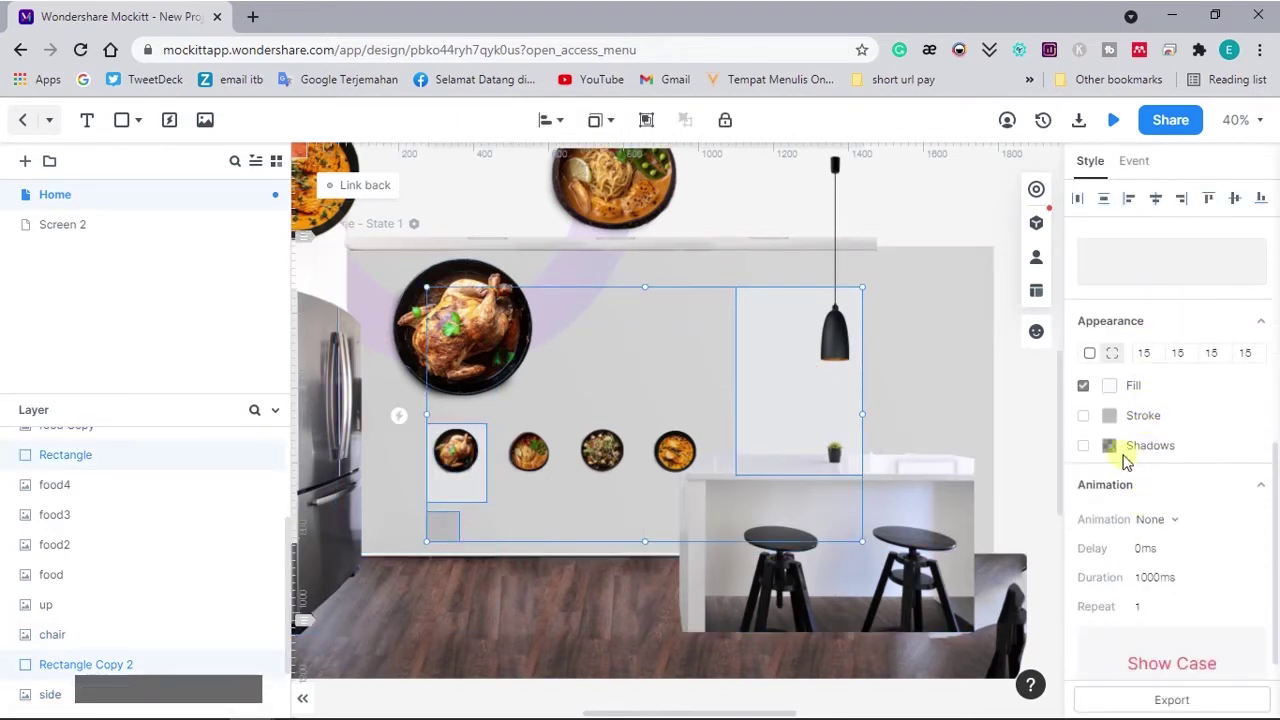
pyautogui.click(1084, 449)
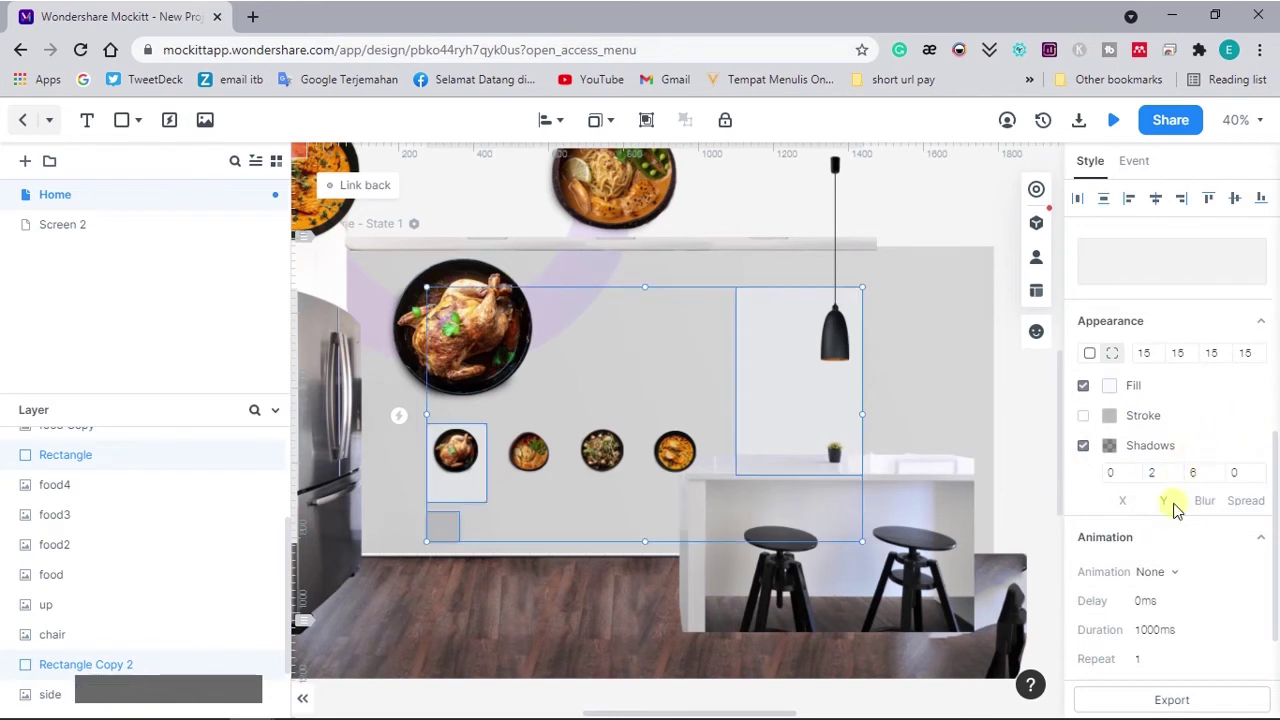
# Set the shadow blur to 17 and spread to 4, then clear the selection
pyautogui.click(1215, 478)
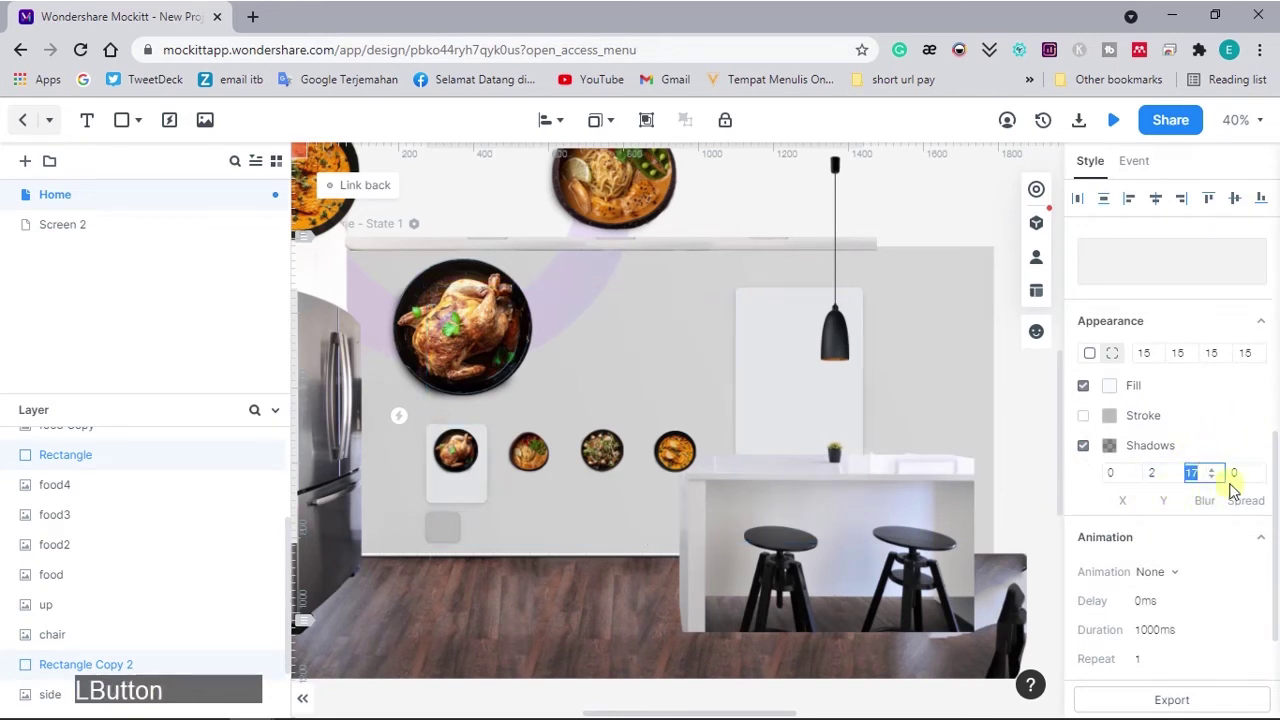
pyautogui.click(1242, 473)
pyautogui.click(1259, 470)
pyautogui.click(1260, 476)
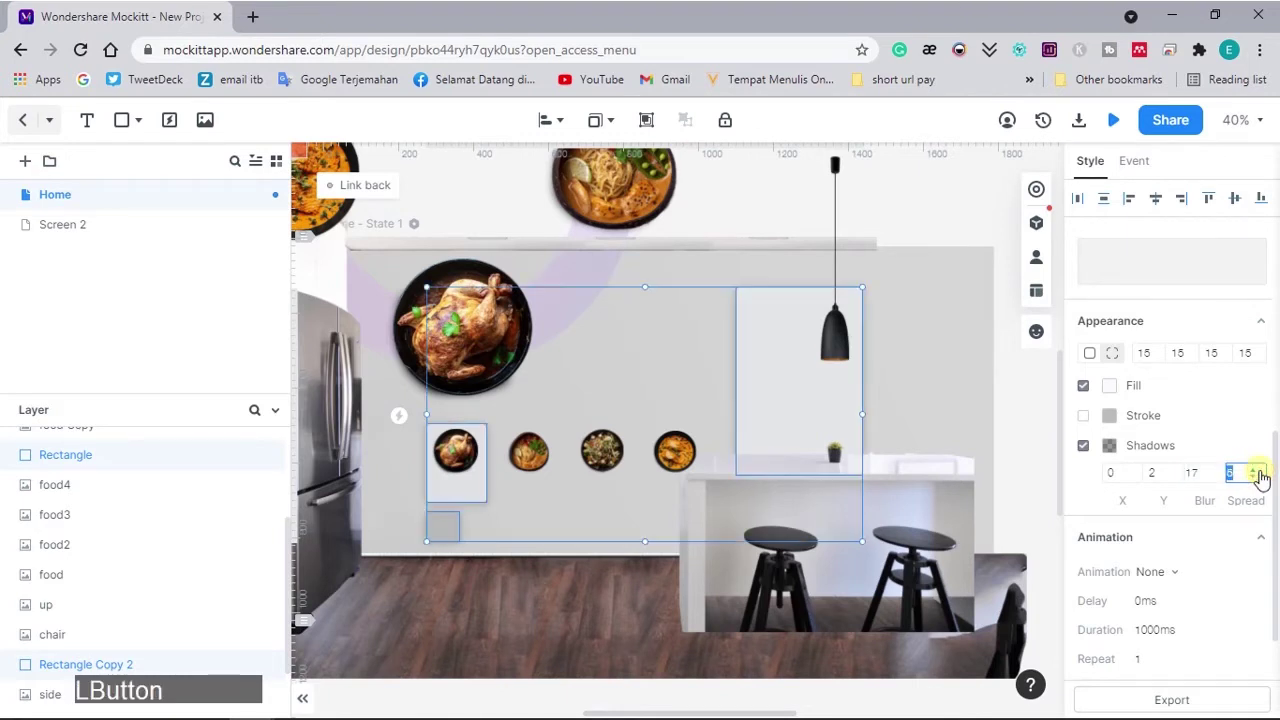
pyautogui.click(1261, 485)
pyautogui.click(714, 290)
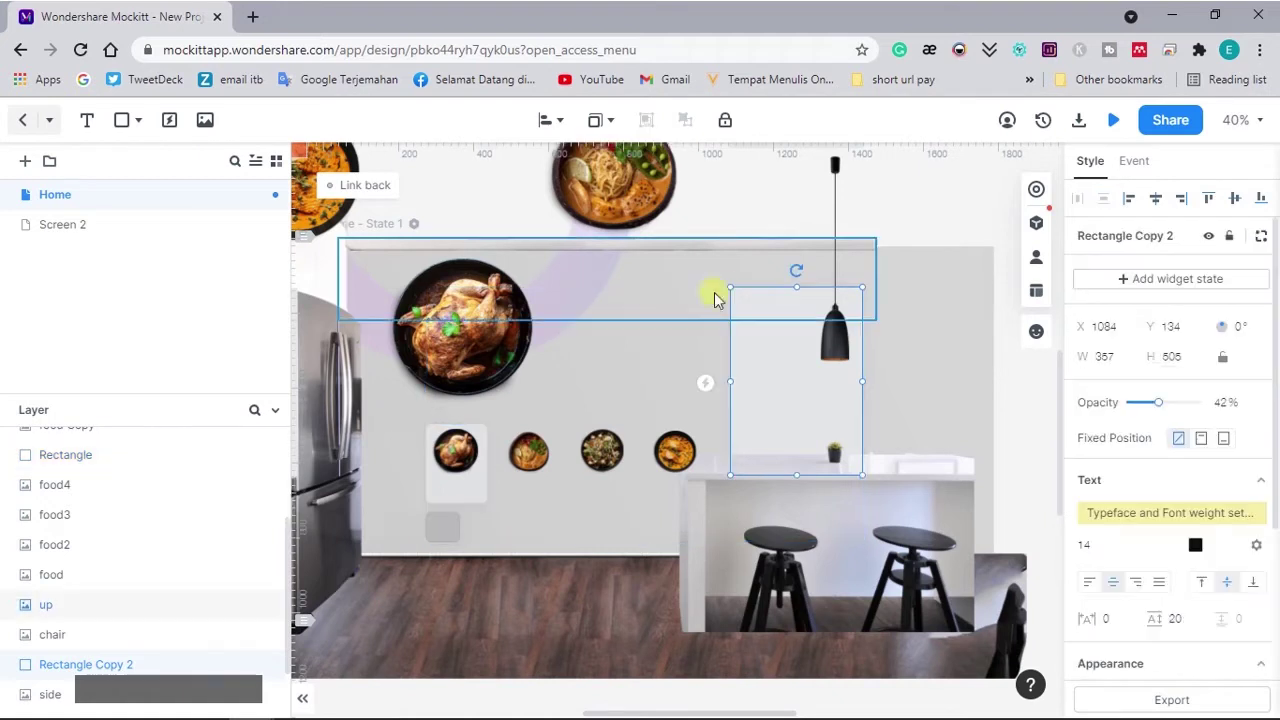
pyautogui.click(929, 206)
pyautogui.press('ctrl')
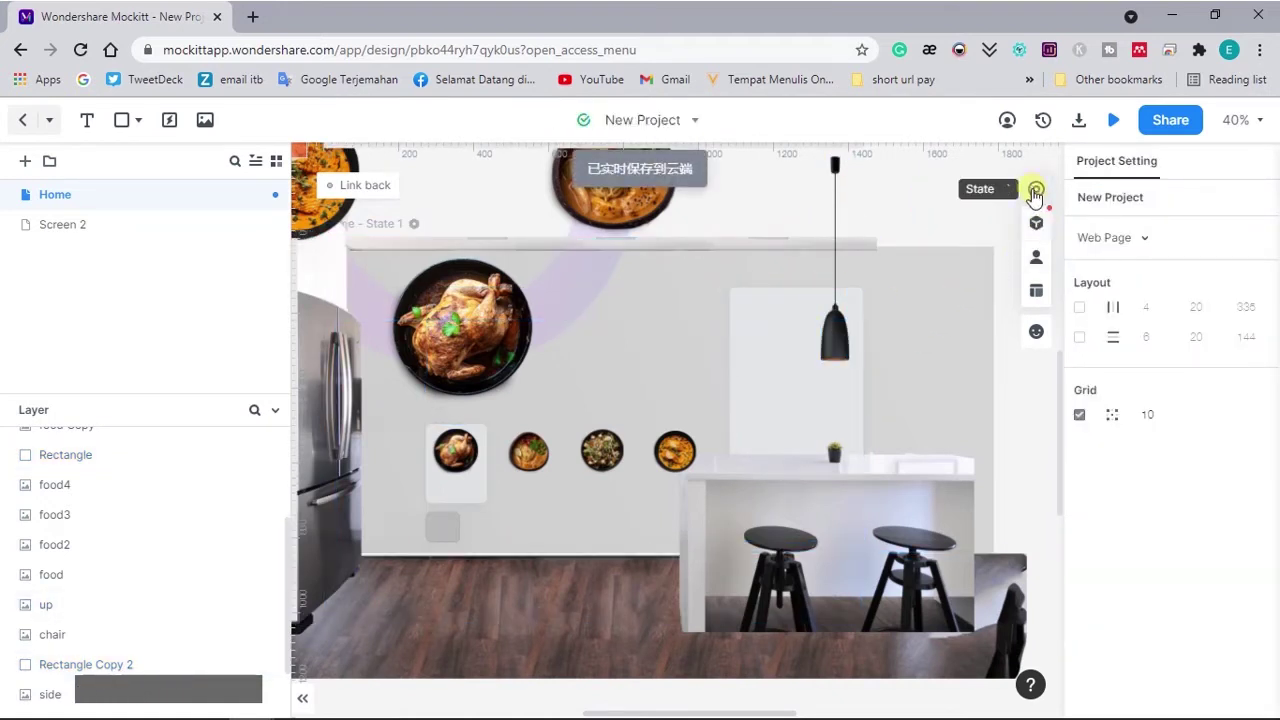
# Browse the Basic and Explore resource tabs, then drop a test rectangle and delete it
pyautogui.click(1038, 224)
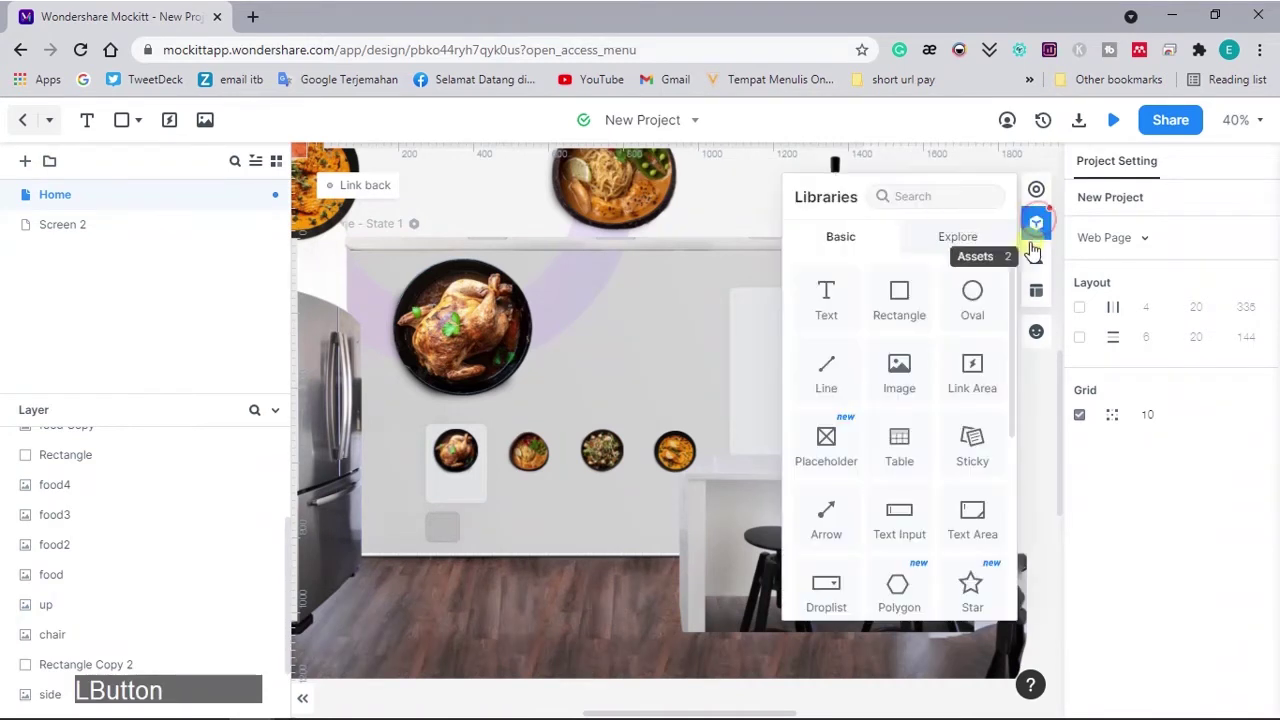
pyautogui.click(966, 224)
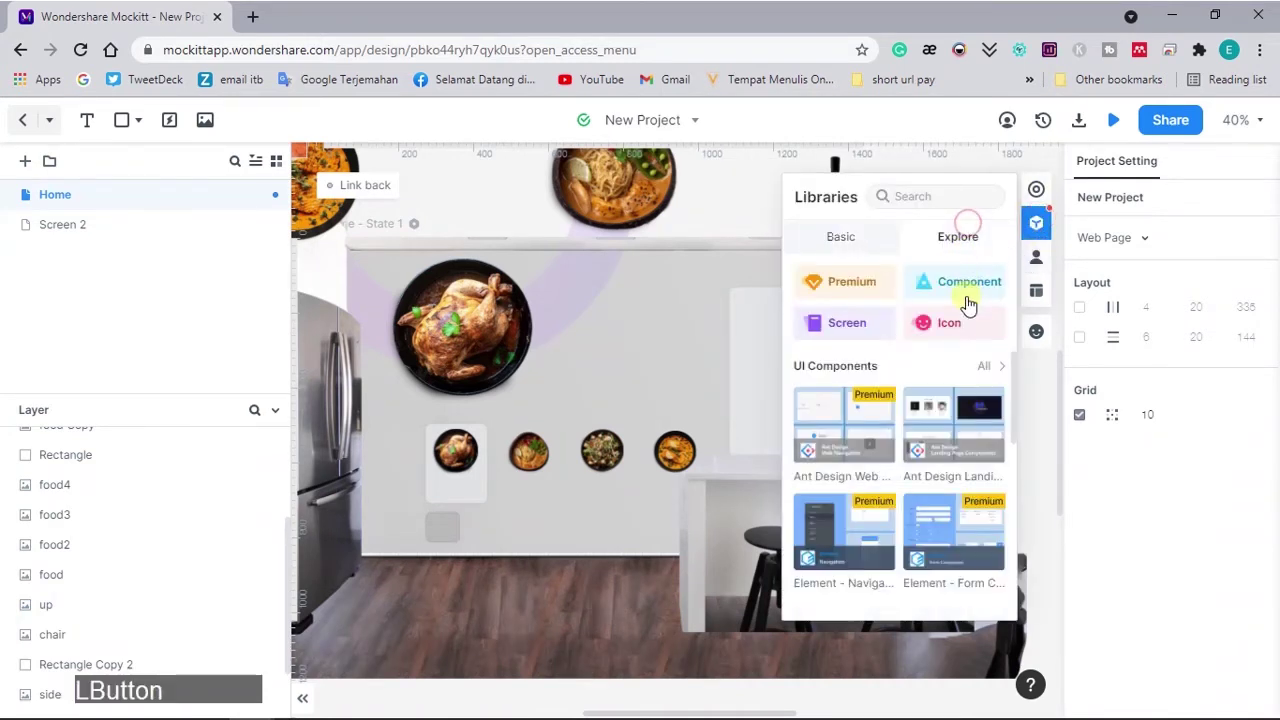
pyautogui.click(874, 240)
pyautogui.click(940, 240)
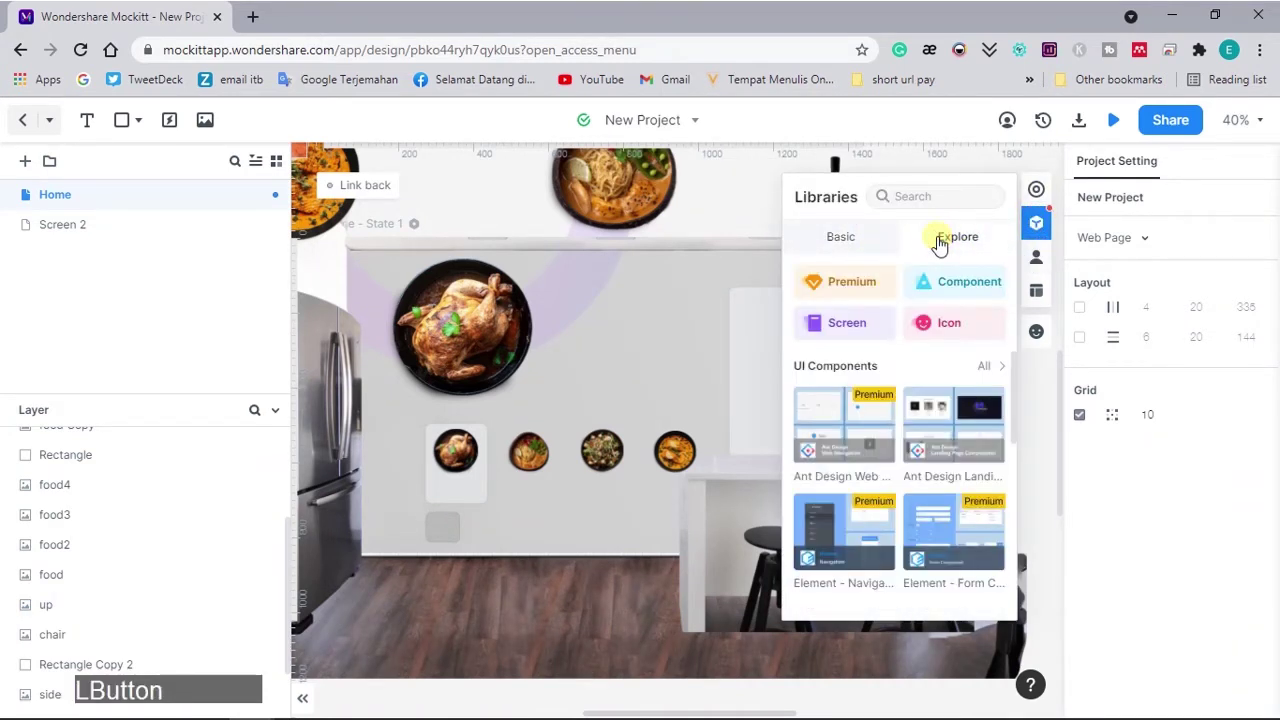
pyautogui.click(891, 242)
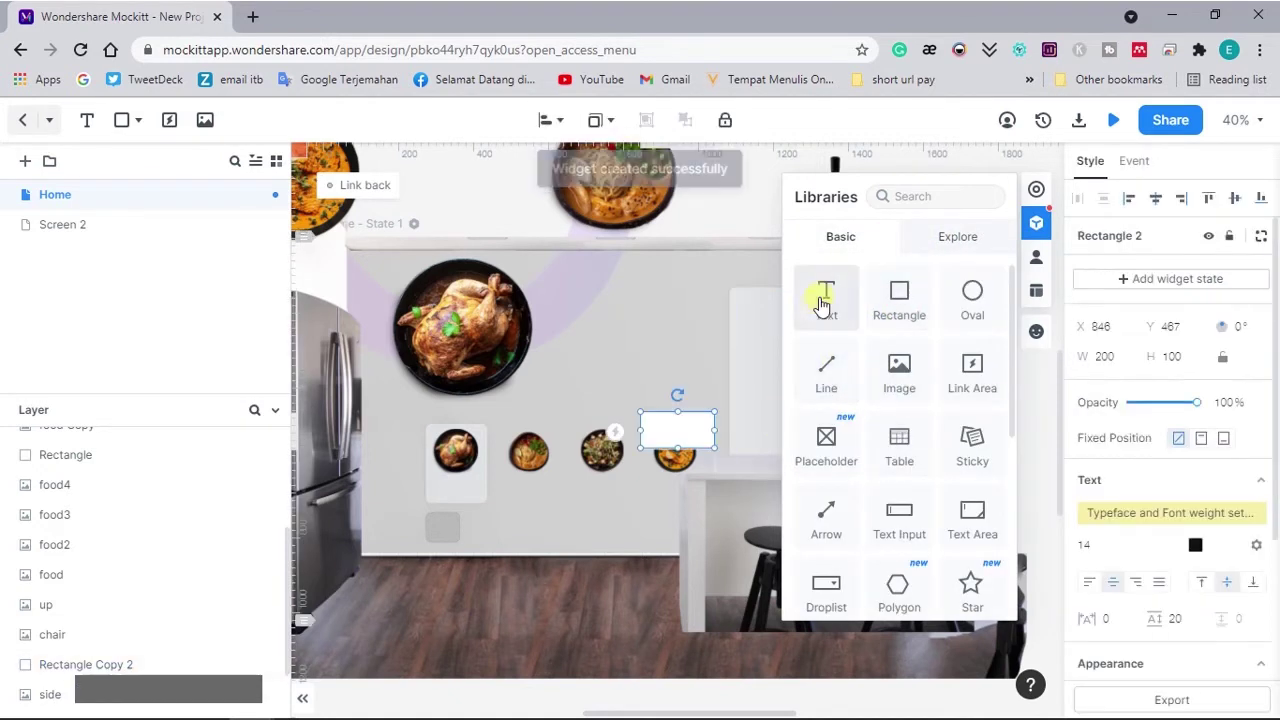
pyautogui.moveTo(680, 420); pyautogui.dragTo(678, 408)
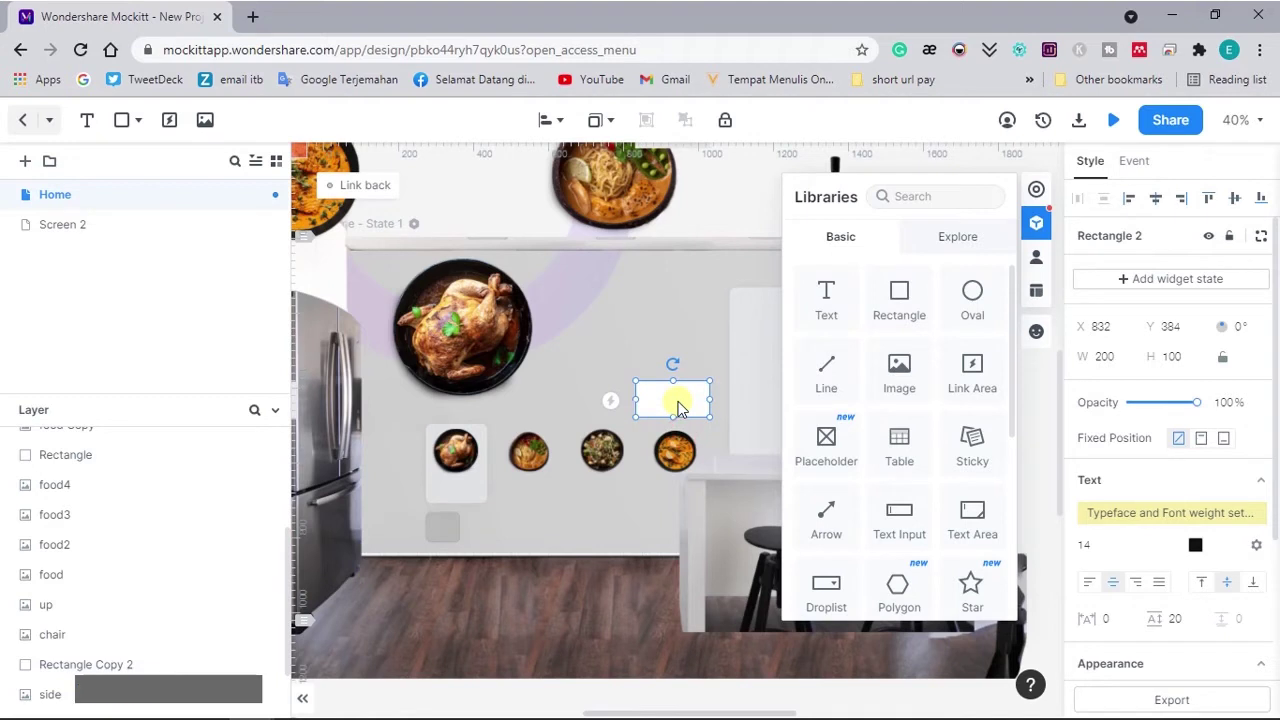
pyautogui.press('Delete')
# Search the icon library for 'search' and place that icon above the dish row
pyautogui.click(965, 248)
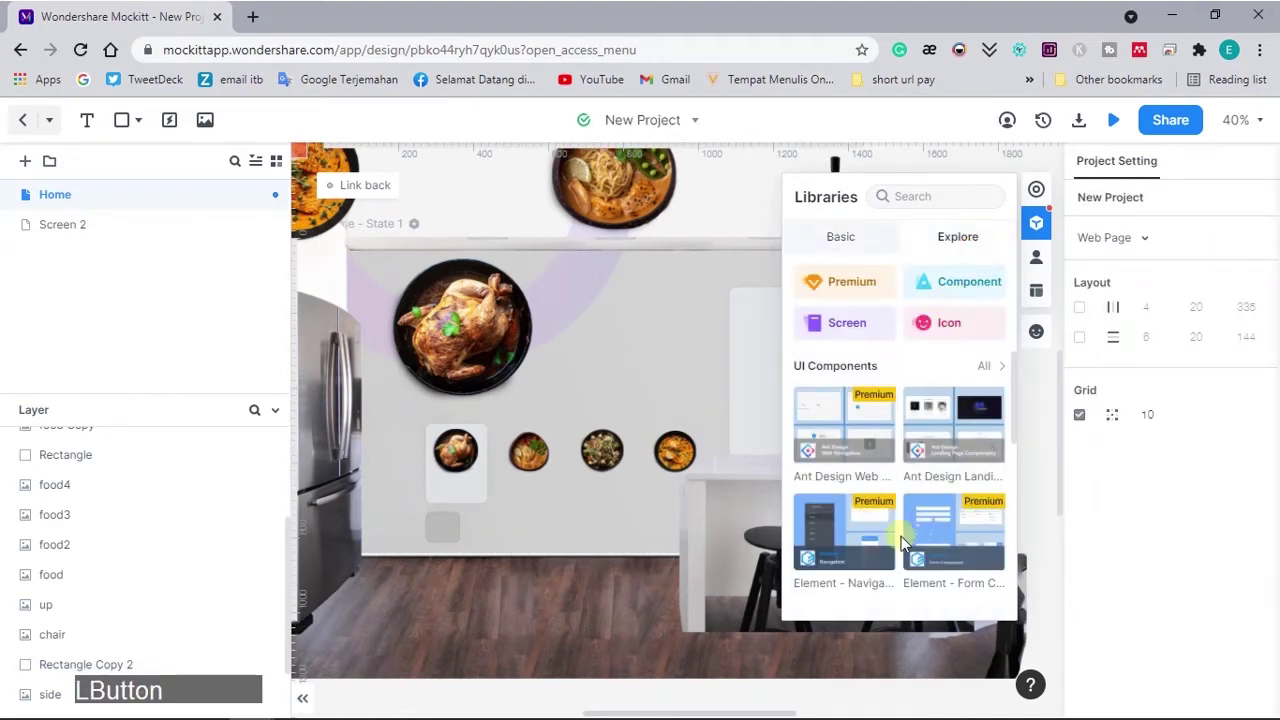
pyautogui.click(918, 331)
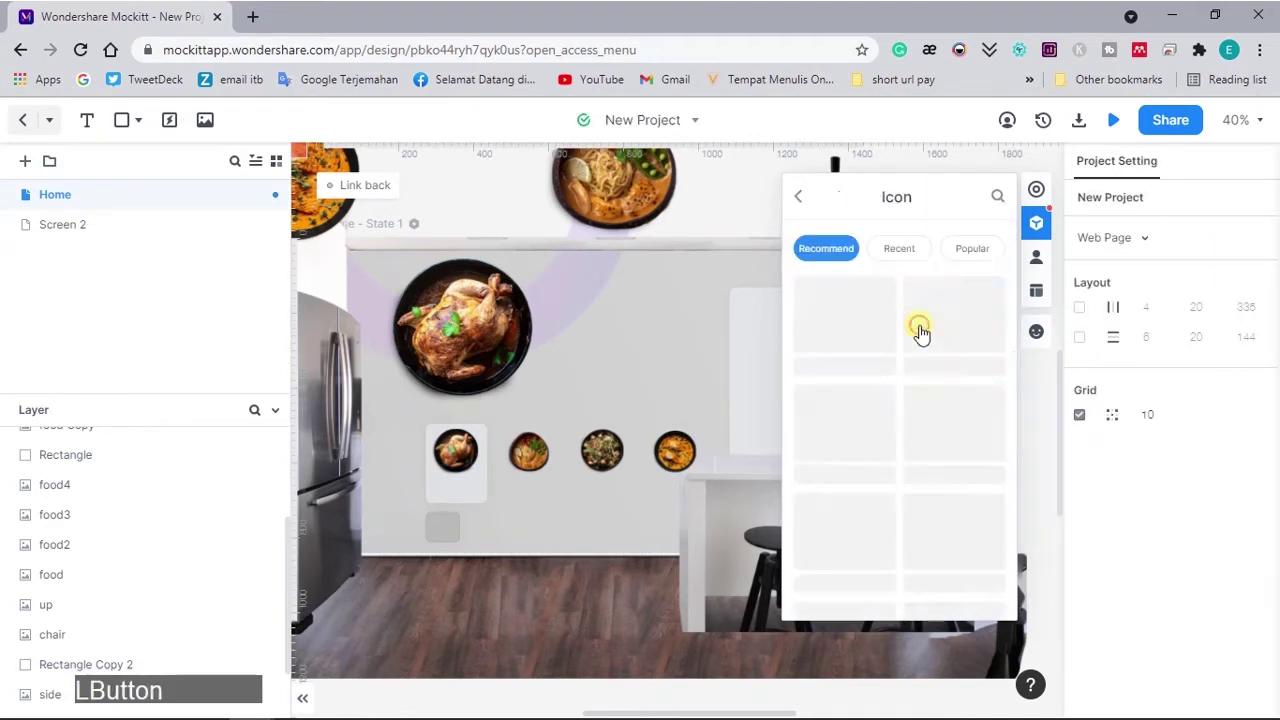
pyautogui.click(900, 197)
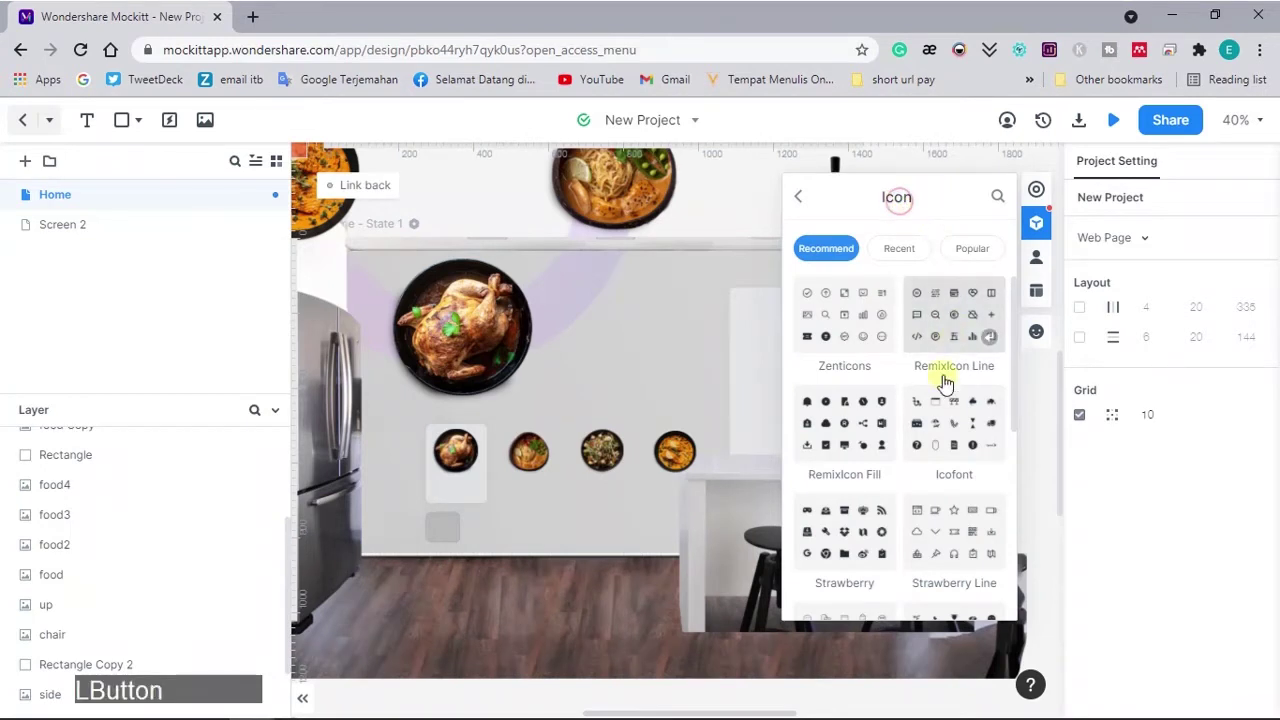
pyautogui.click(997, 196)
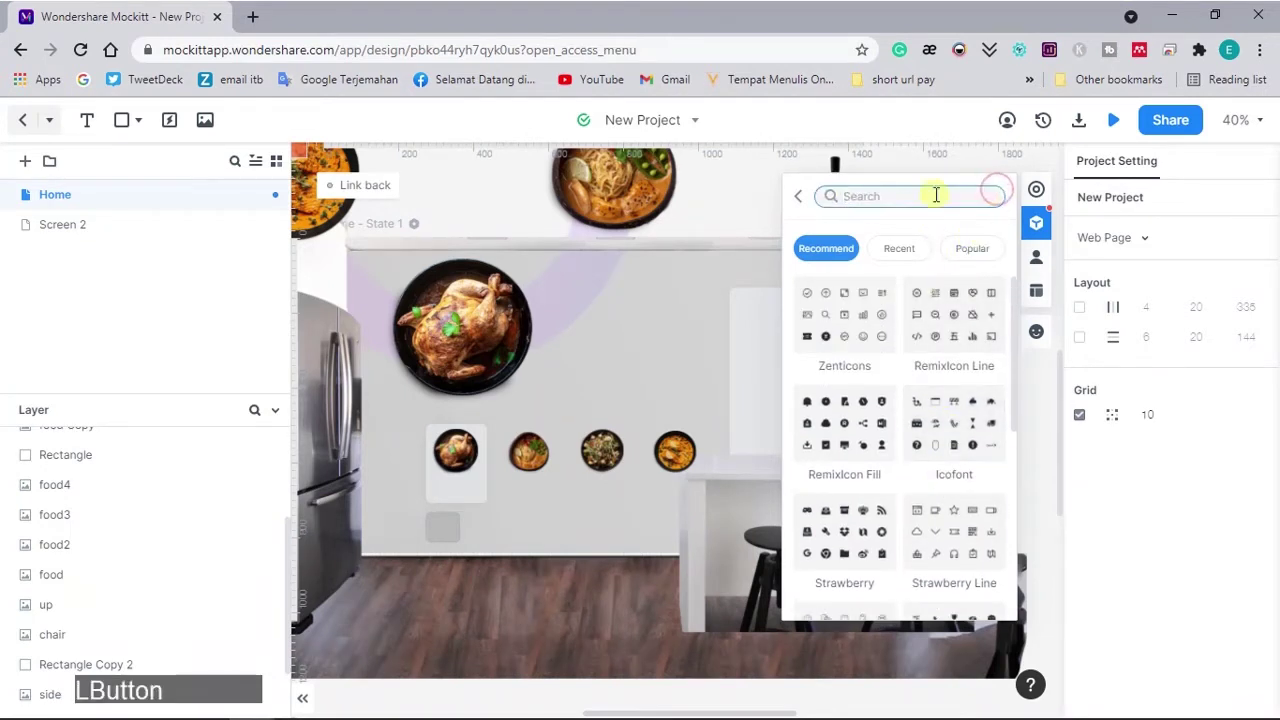
pyautogui.write('search')
pyautogui.press('Return')
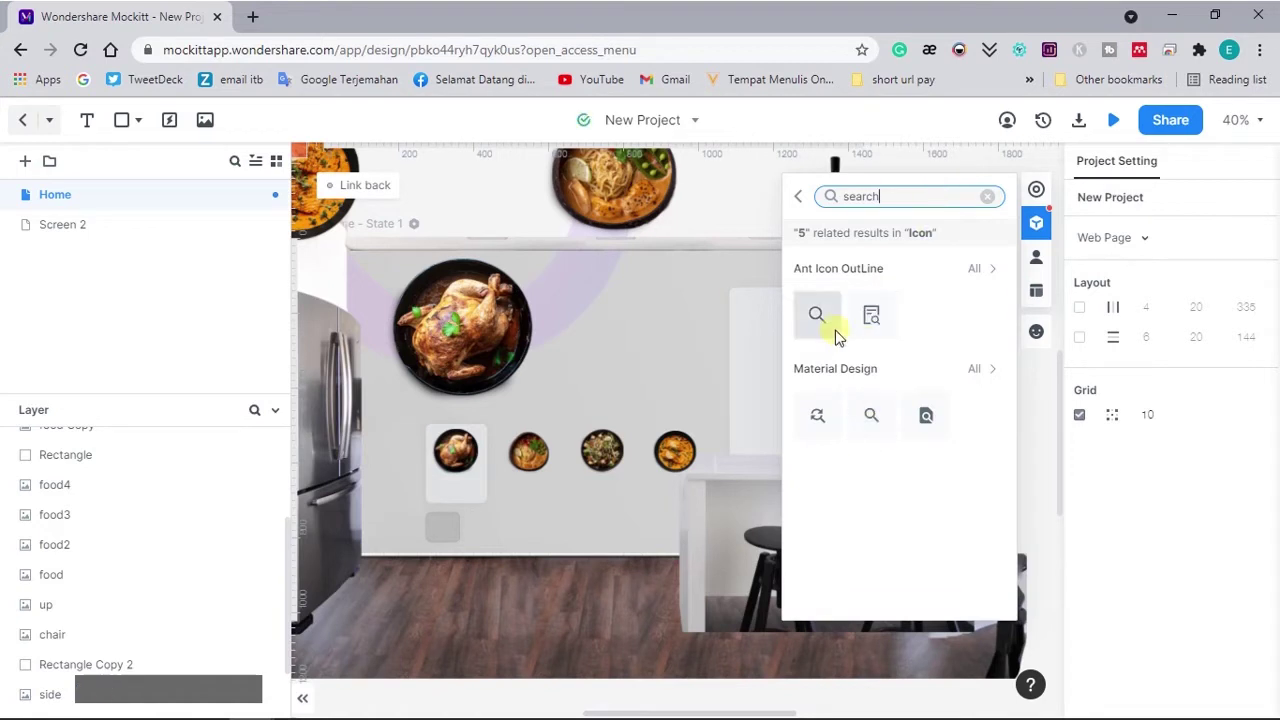
pyautogui.click(871, 414)
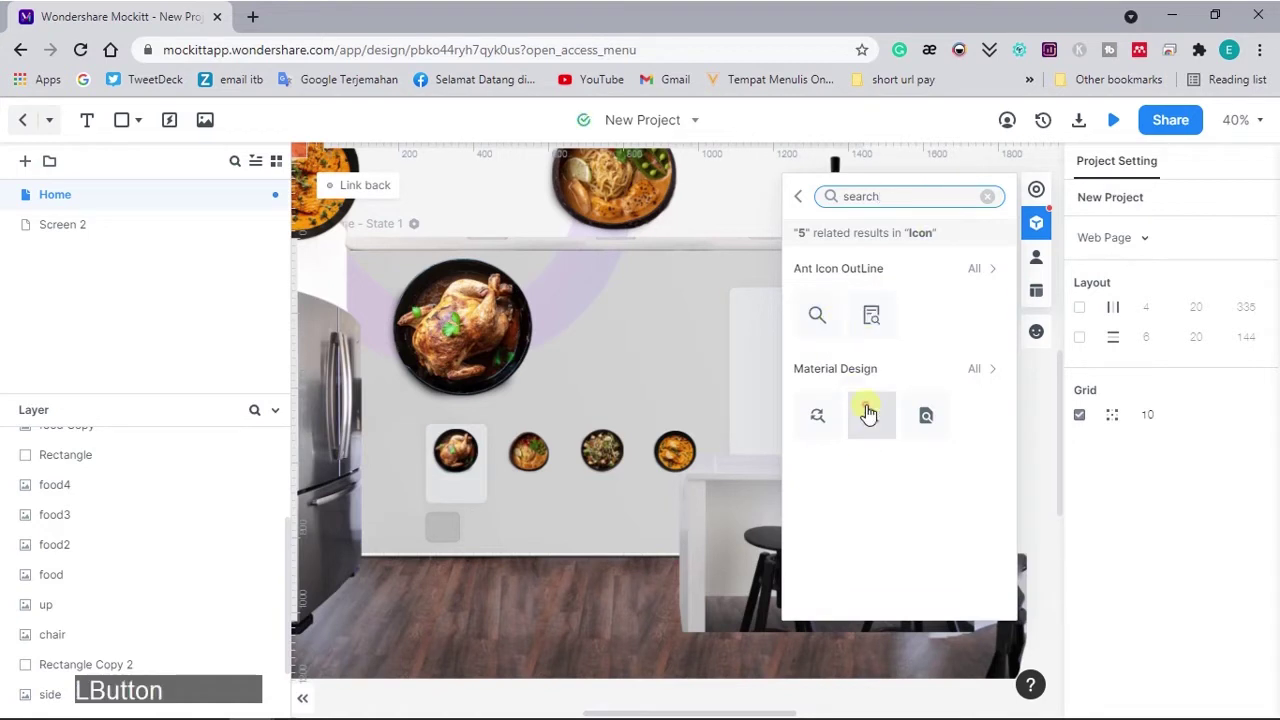
pyautogui.moveTo(877, 420); pyautogui.dragTo(620, 358)
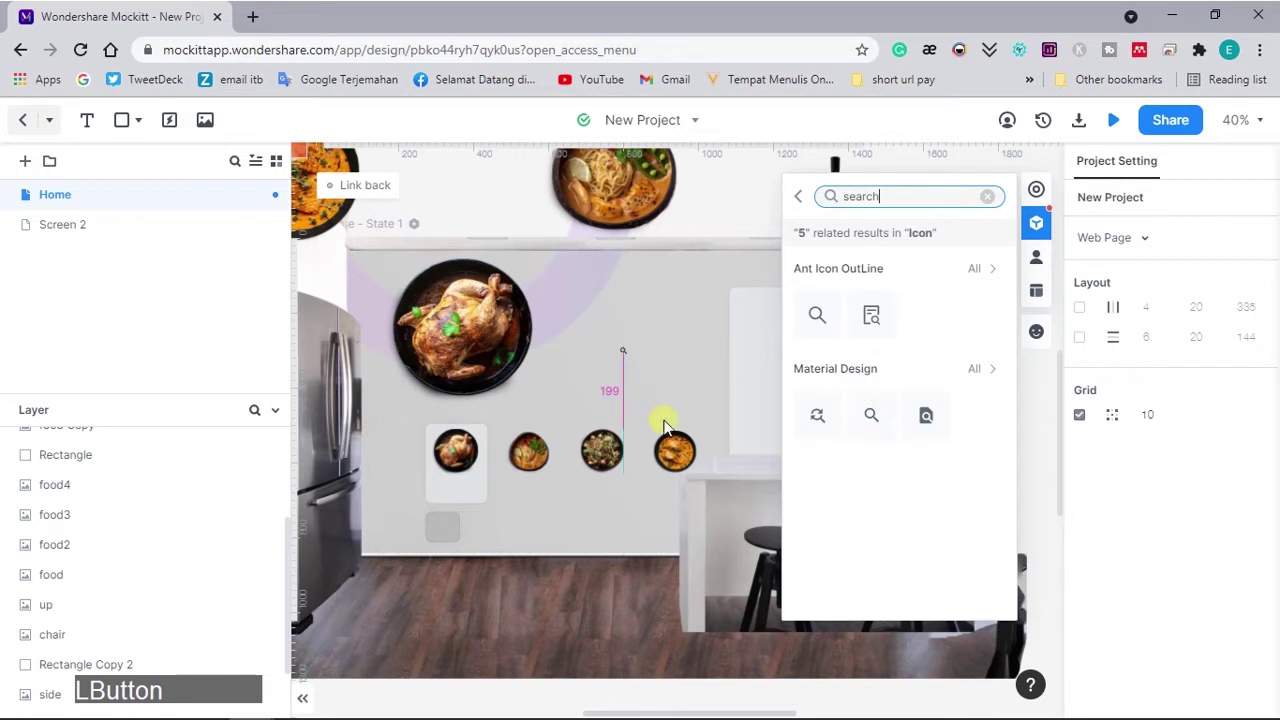
pyautogui.moveTo(665, 425); pyautogui.dragTo(665, 425)
# Search for navigation, drink and arrow icons and add another icon at the row's end
pyautogui.doubleClick(843, 197)
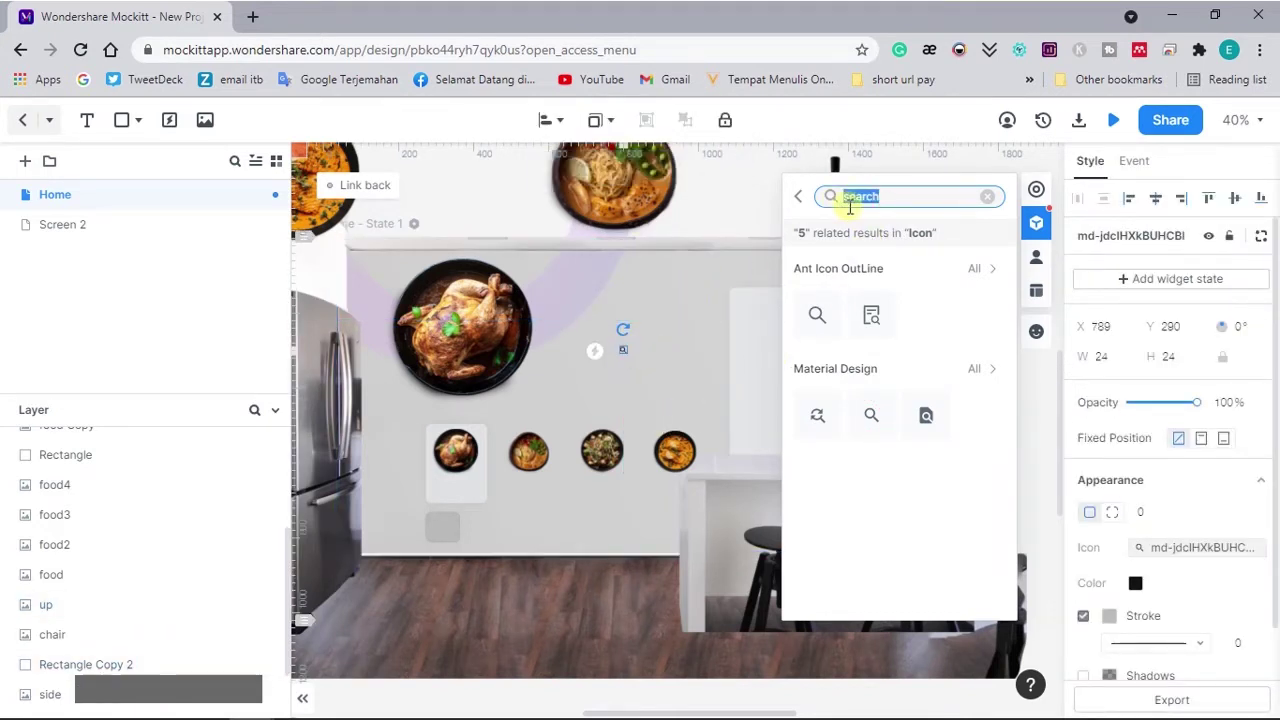
pyautogui.press('Return')
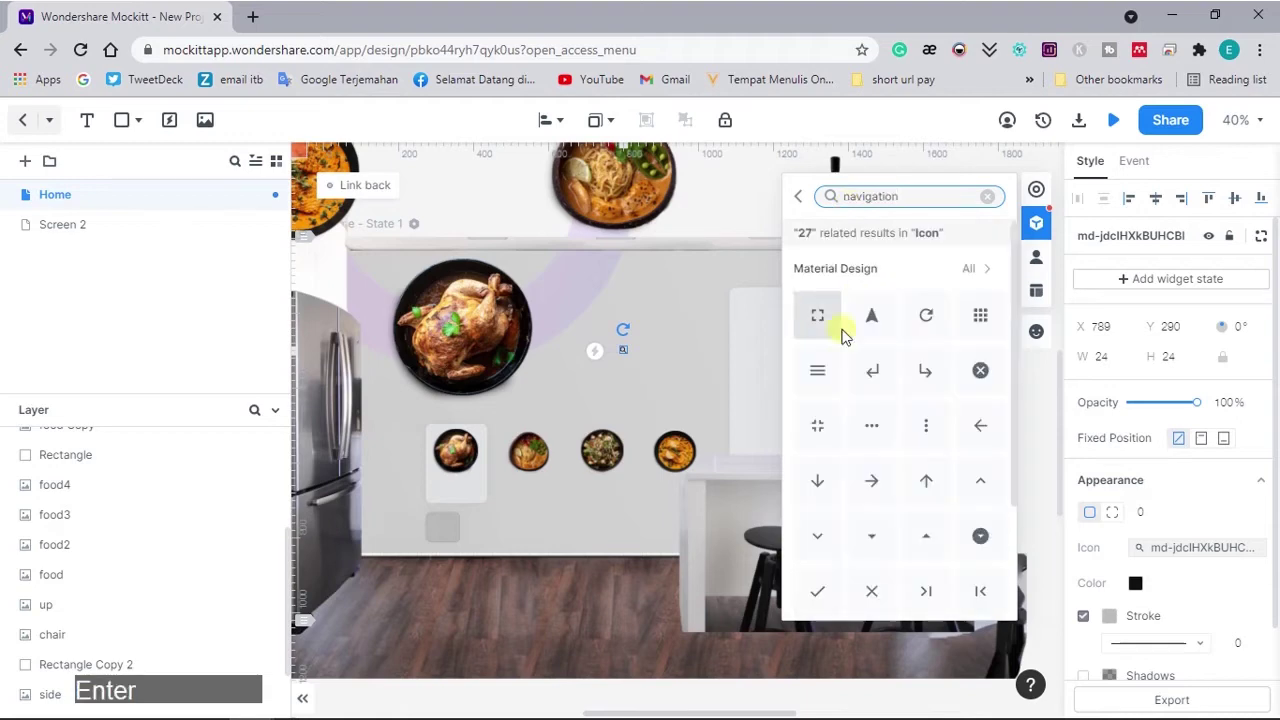
pyautogui.doubleClick(849, 196)
pyautogui.write('drink')
pyautogui.press('Return')
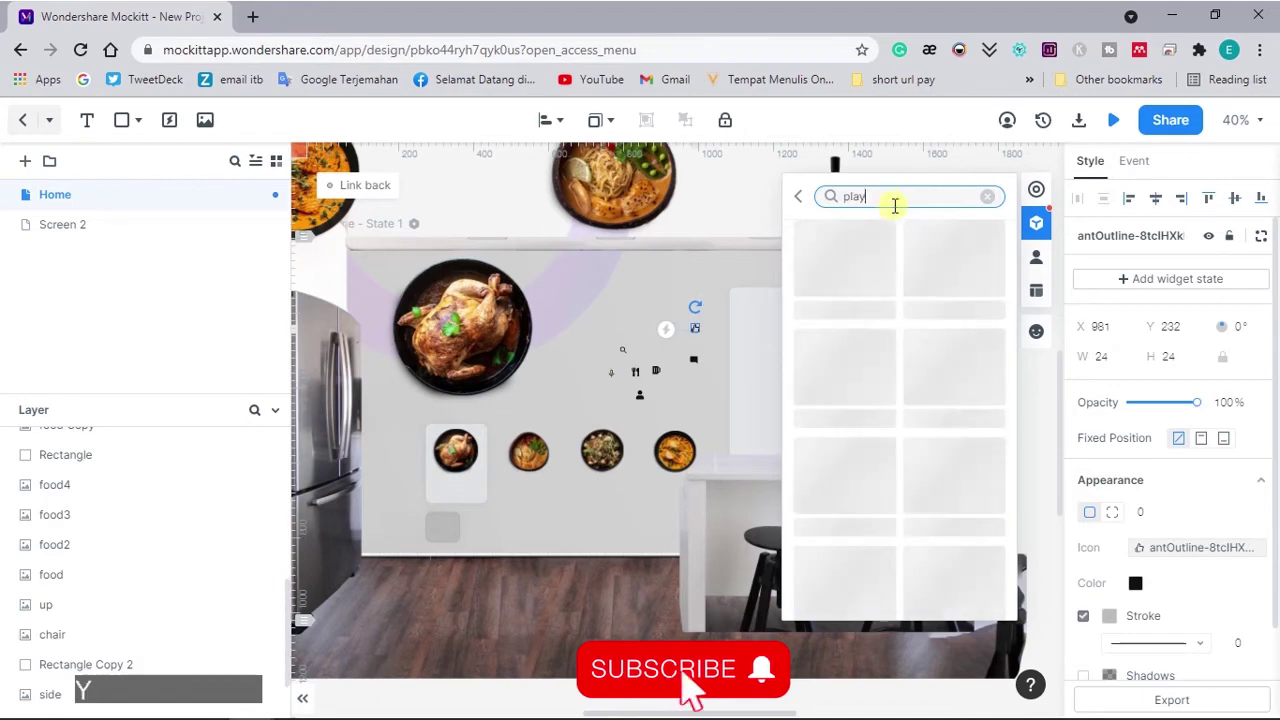
pyautogui.press('Return')
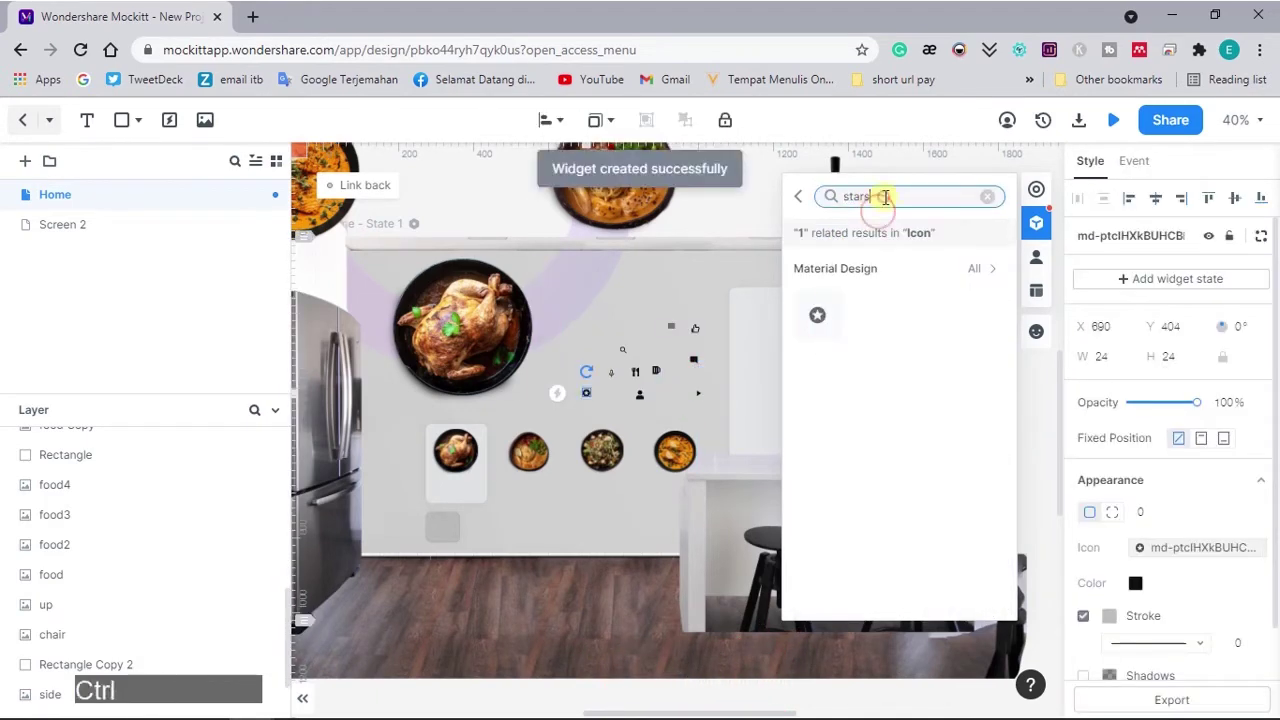
pyautogui.hotkey('ctrl', 'a')
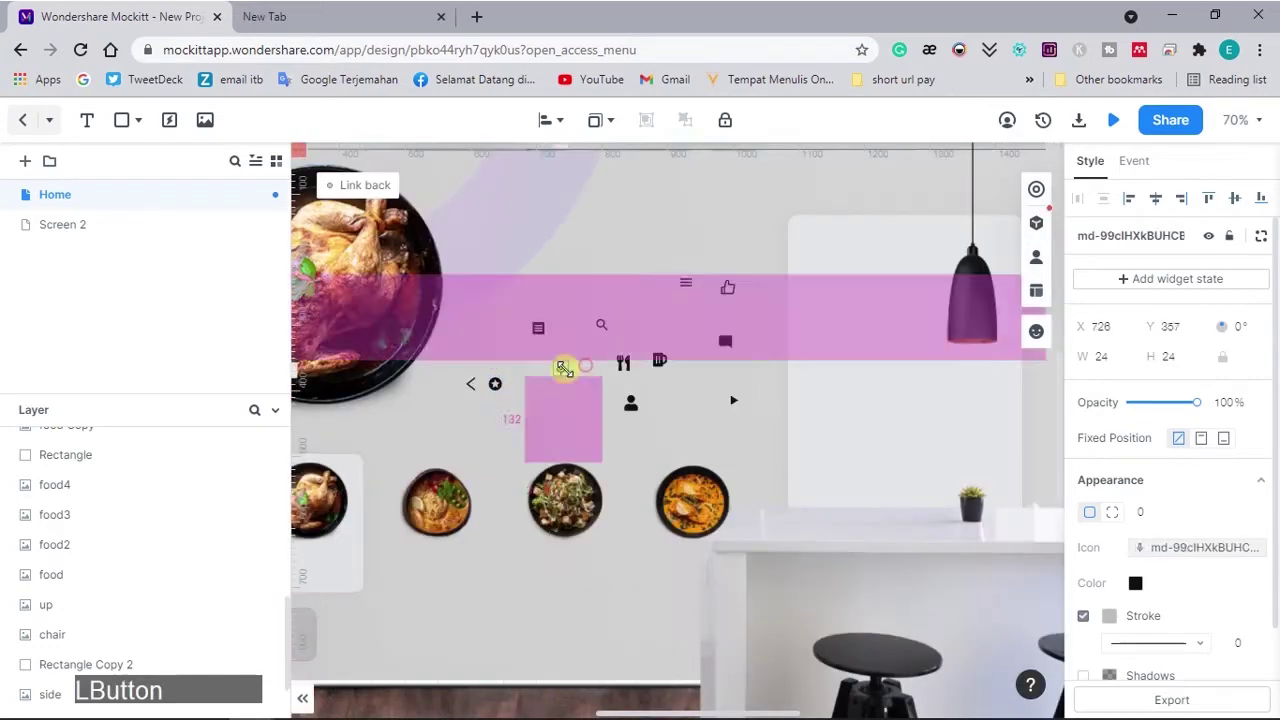
pyautogui.moveTo(557, 363); pyautogui.dragTo(750, 390)
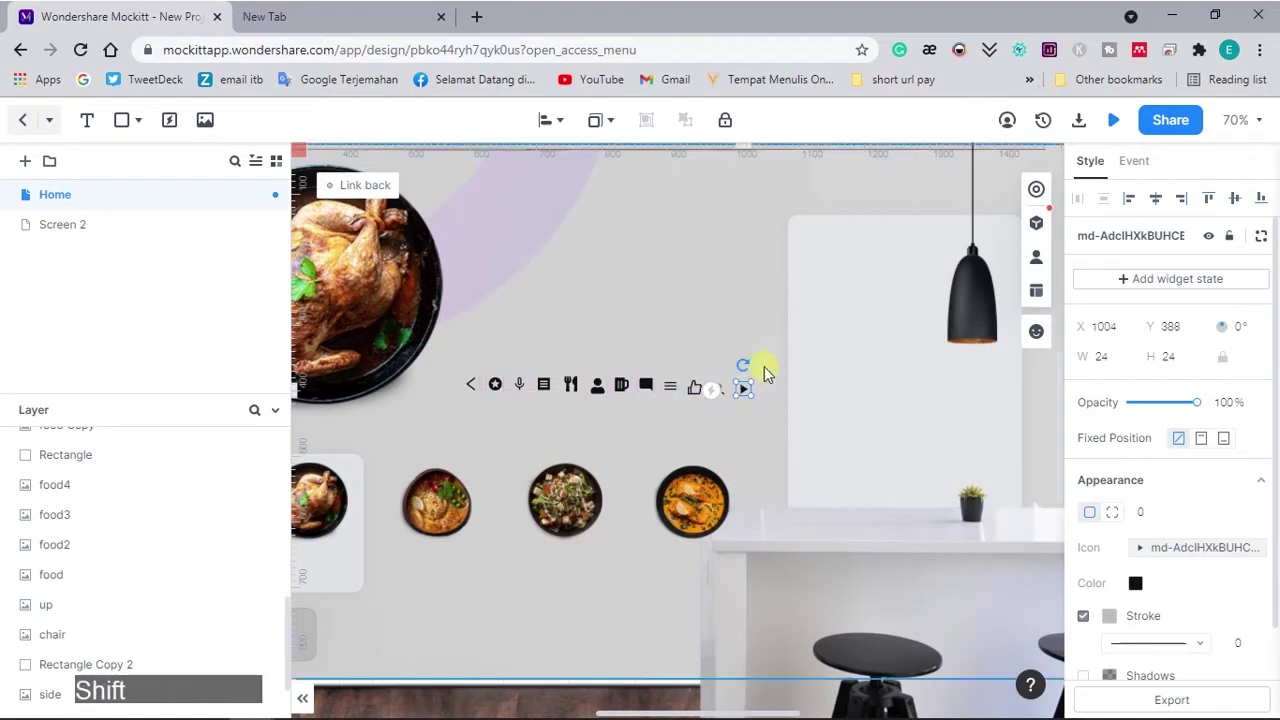
# Select the whole range of row icons, starting from the star, in the layer list
pyautogui.click(494, 384)
pyautogui.scroll(8, 114, 560)
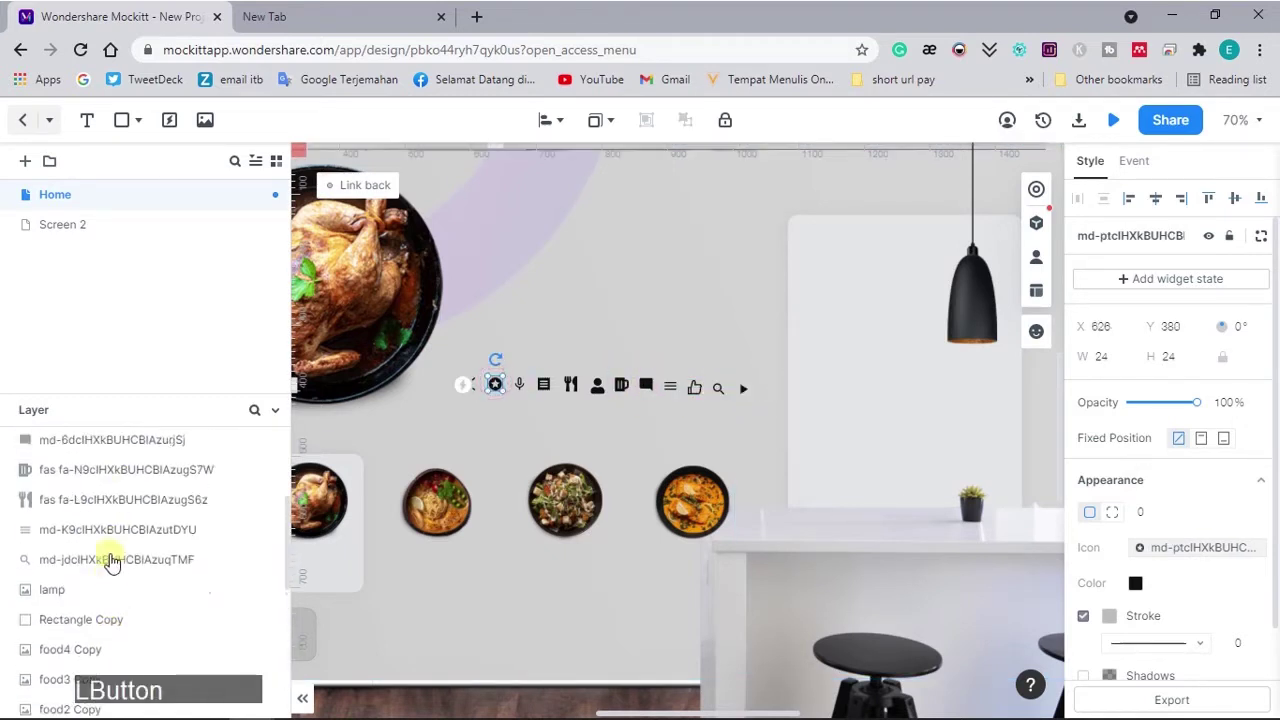
pyautogui.click(110, 446)
pyautogui.scroll(-2, 110, 540)
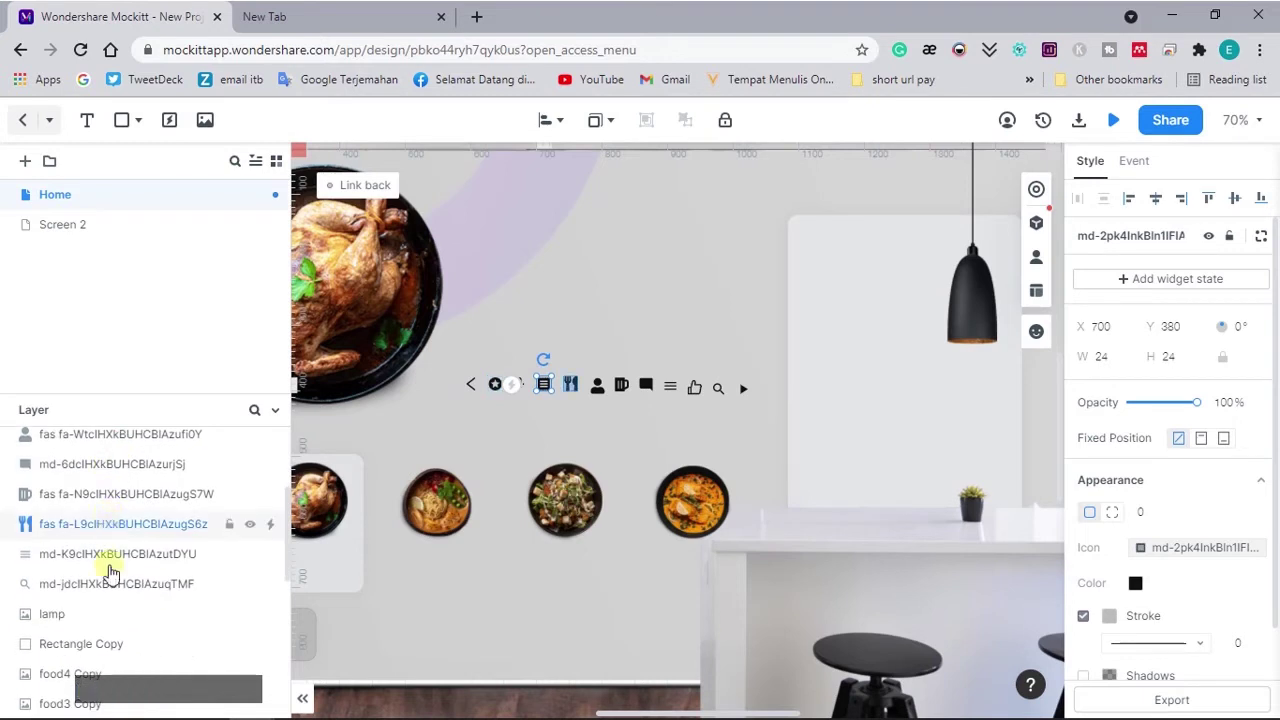
pyautogui.keyDown('shift'); pyautogui.click(108, 582); pyautogui.keyUp('shift')
pyautogui.scroll(-2, 110, 586)
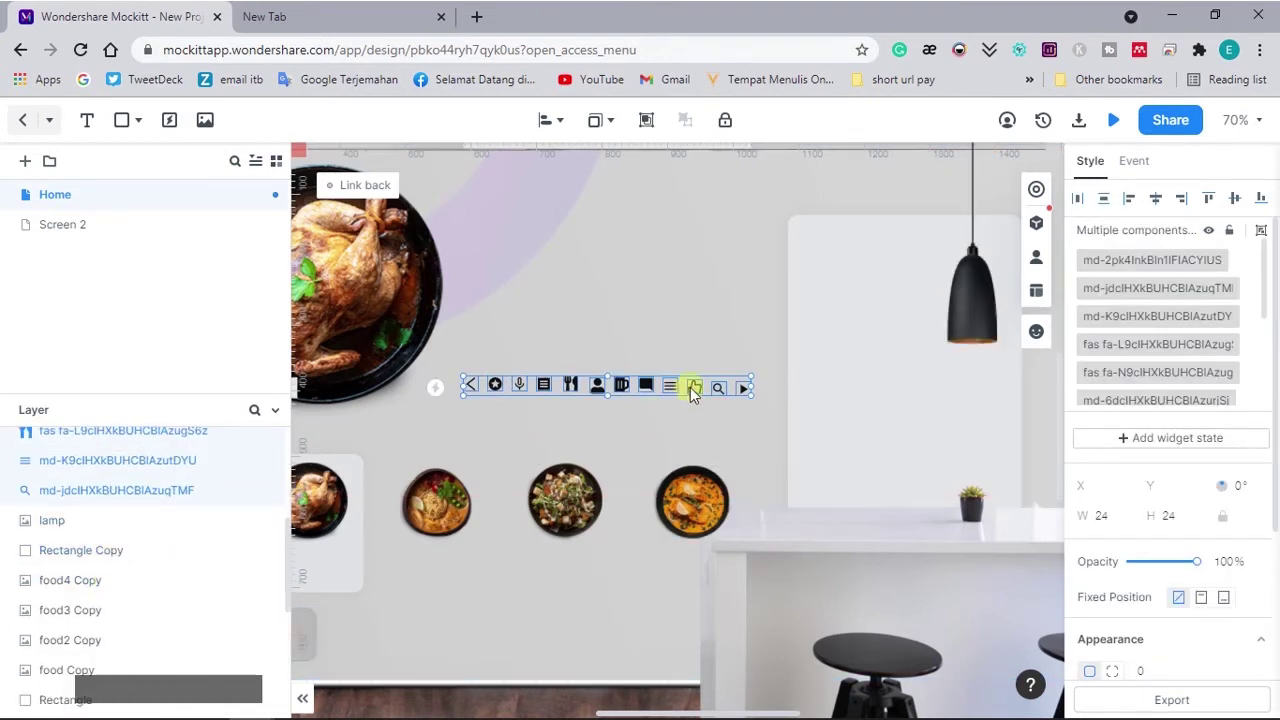
pyautogui.scroll(-3, 1215, 500)
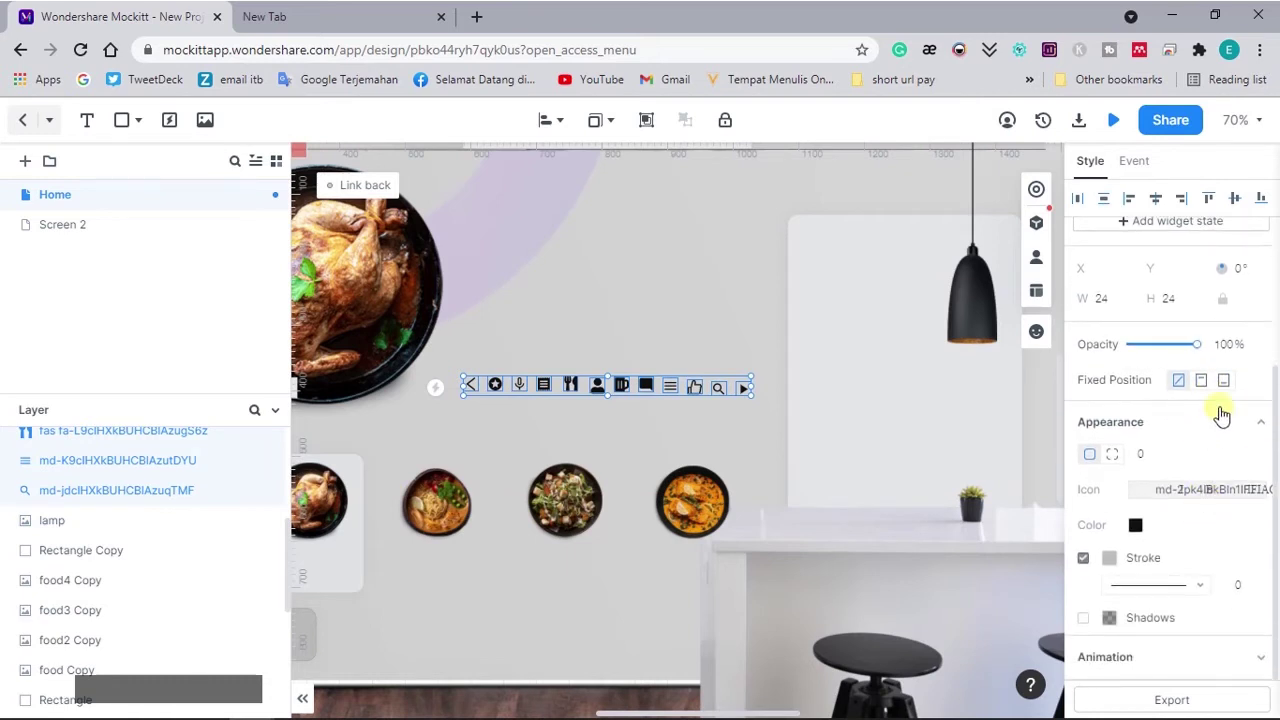
# Recolour the selected icons to grey #6F6F6F at 100% opacity
pyautogui.click(1136, 528)
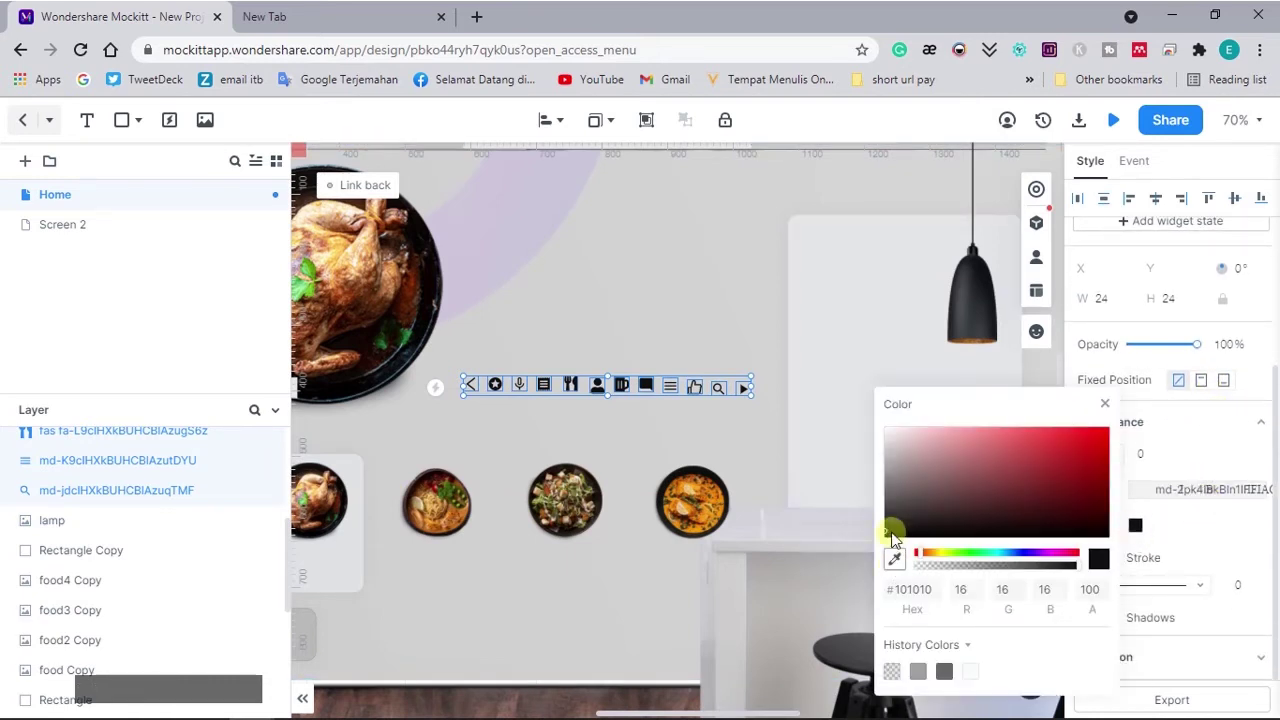
pyautogui.moveTo(893, 537); pyautogui.dragTo(873, 496)
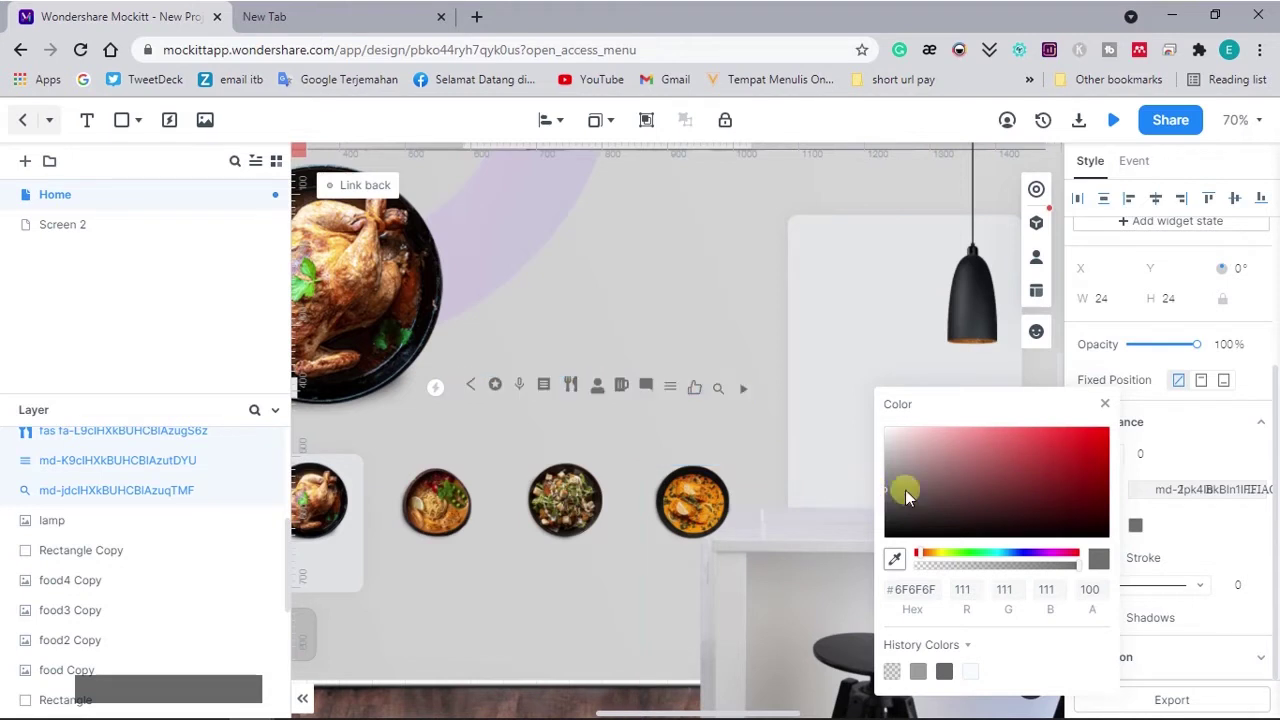
pyautogui.click(1203, 428)
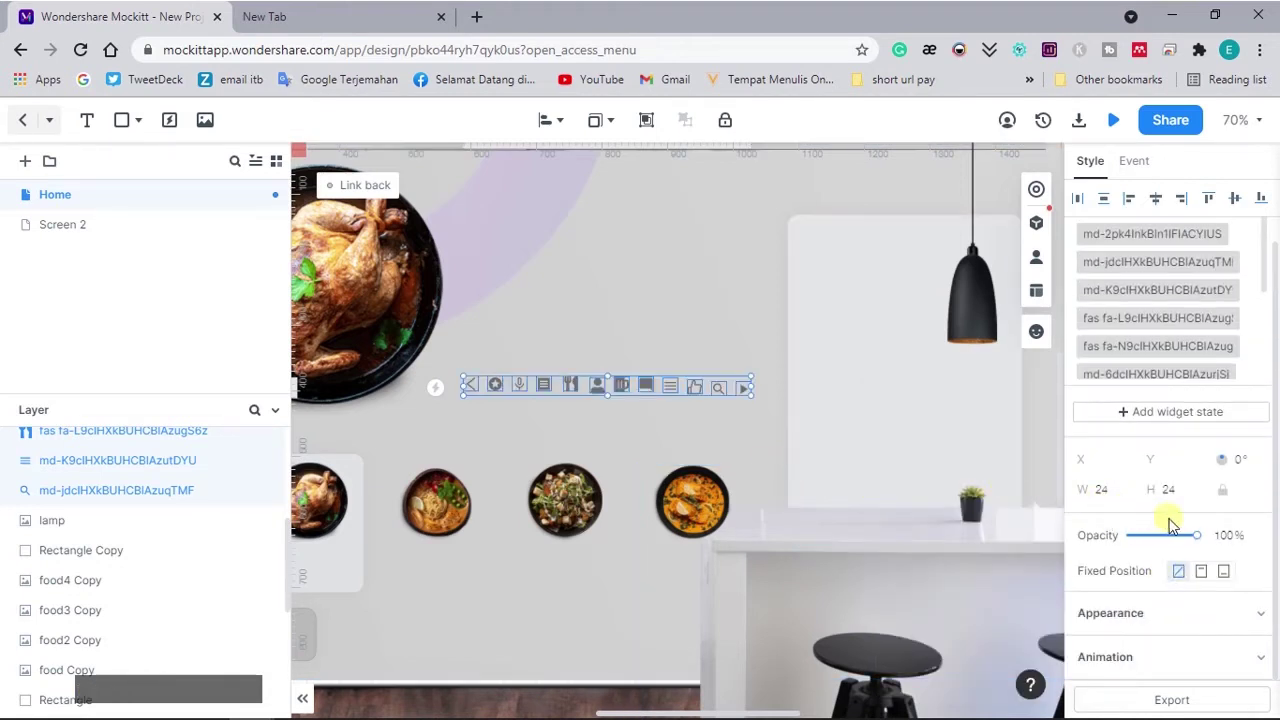
pyautogui.moveTo(1196, 535); pyautogui.dragTo(1235, 545)
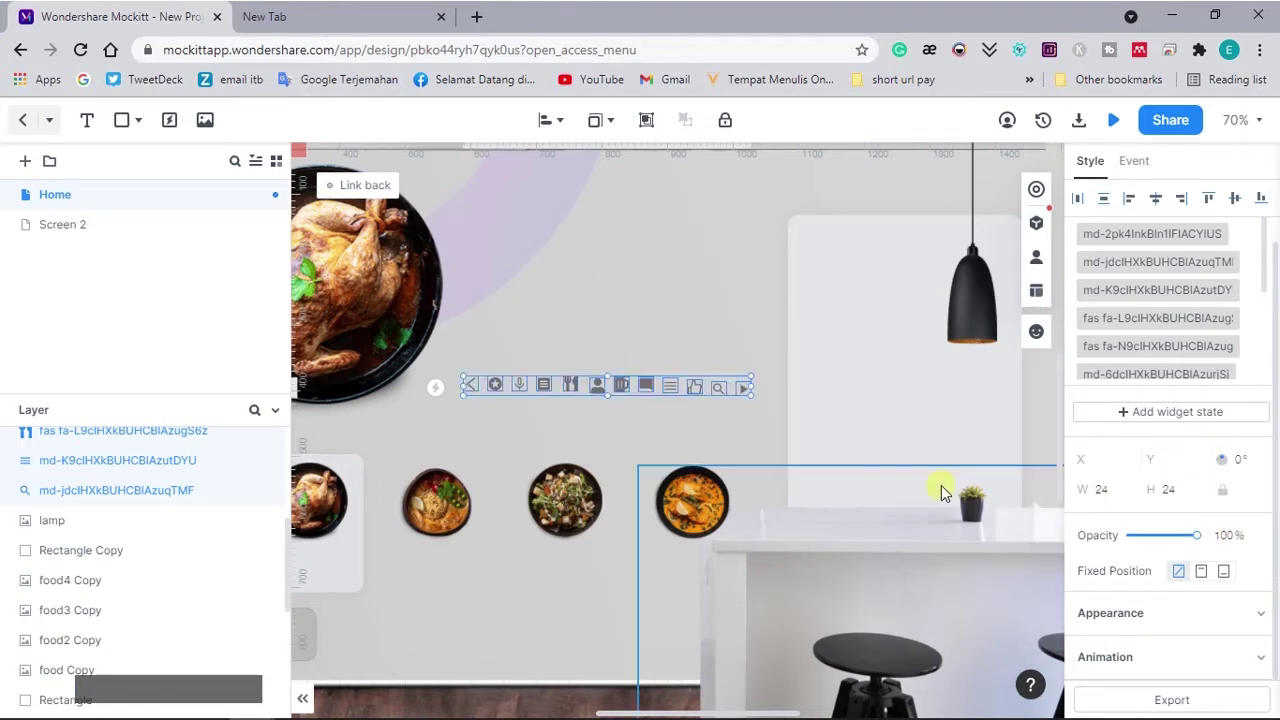
pyautogui.click(763, 420)
pyautogui.scroll(2, 619, 477)
pyautogui.hscroll(2, 619, 477)
pyautogui.click(619, 477)
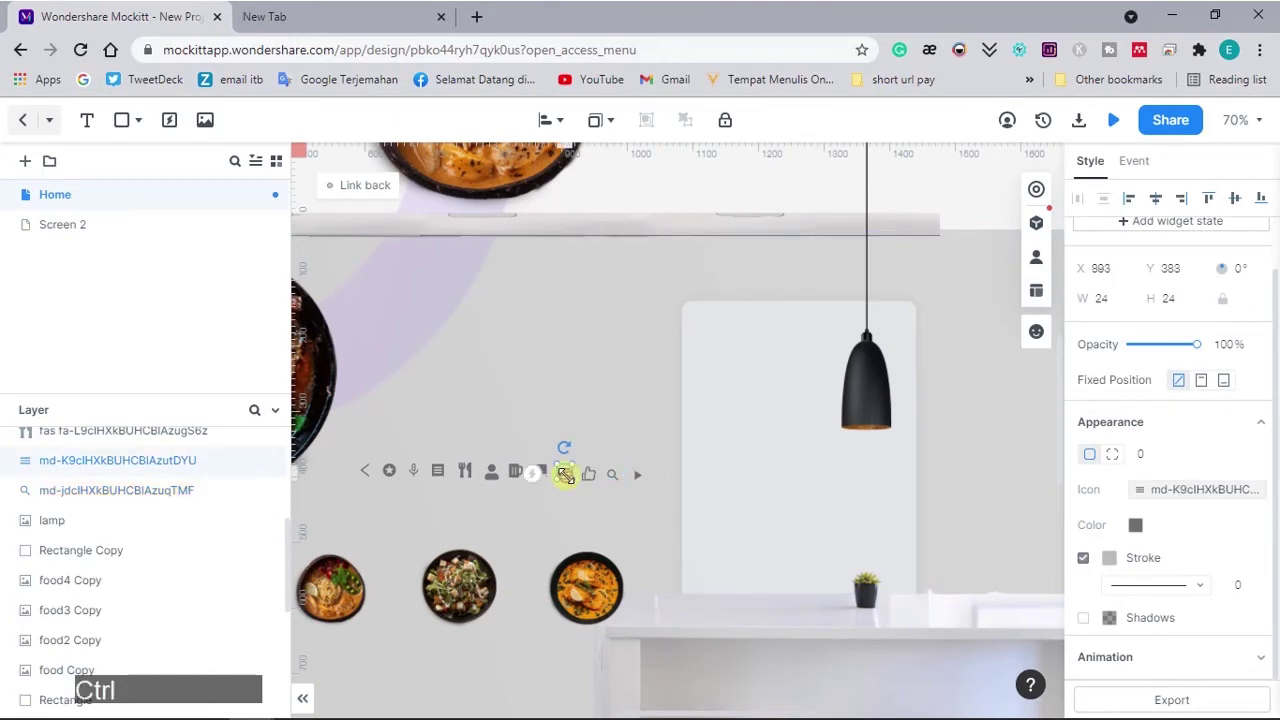
# Move the search and menu icons into the header beside the lamp, search left of menu
pyautogui.keyDown('shift'); pyautogui.click(566, 476); pyautogui.keyUp('shift')
pyautogui.moveTo(605, 476); pyautogui.dragTo(880, 260)
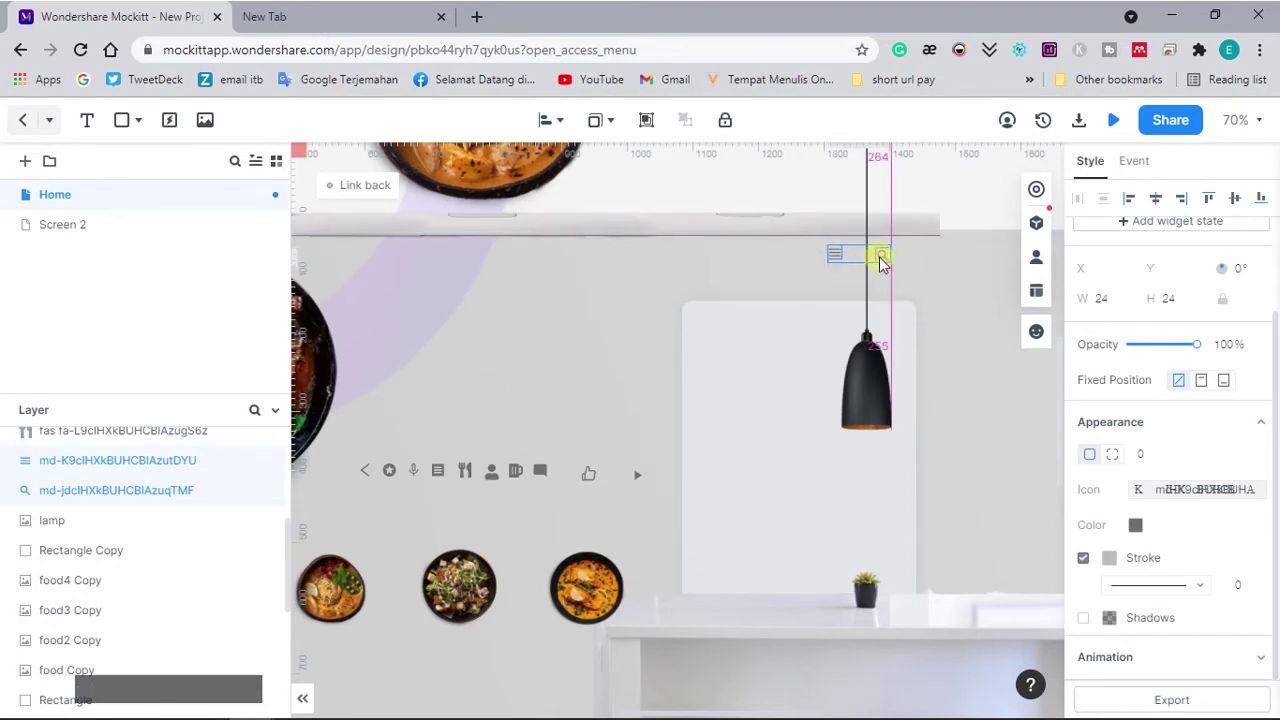
pyautogui.click(841, 294)
pyautogui.click(766, 310)
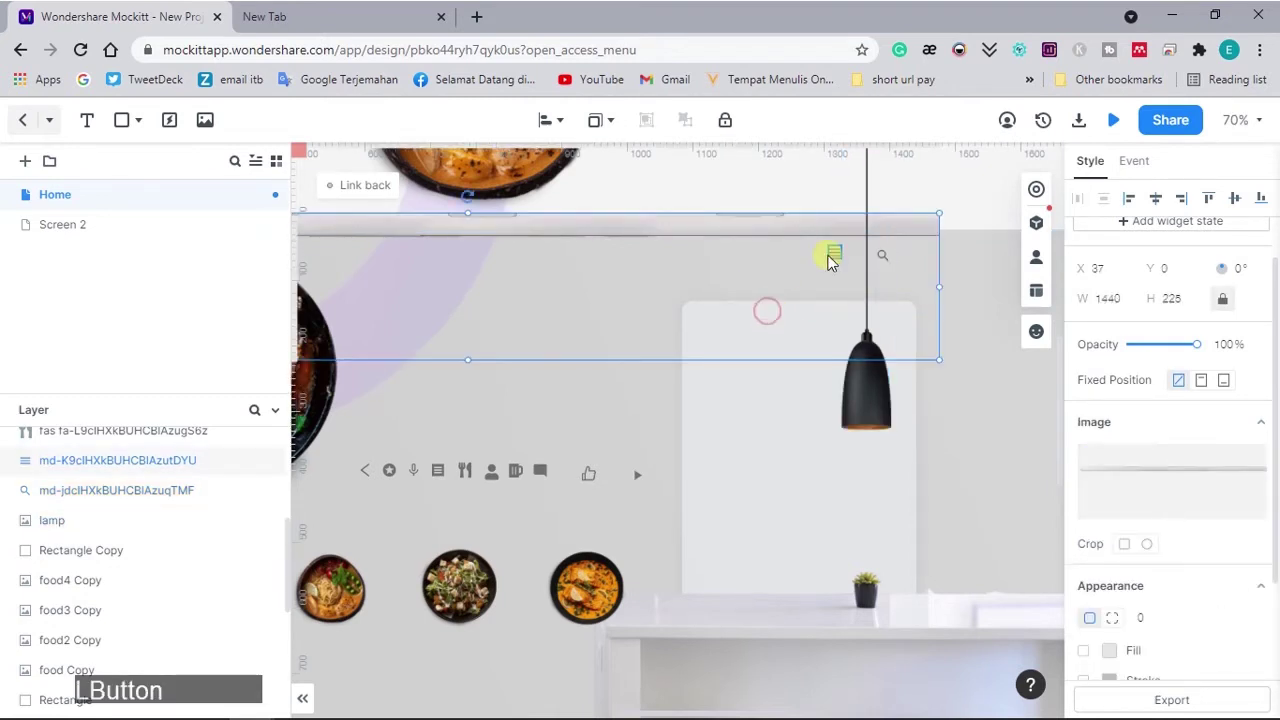
pyautogui.click(830, 255)
pyautogui.scroll(3, 175, 480)
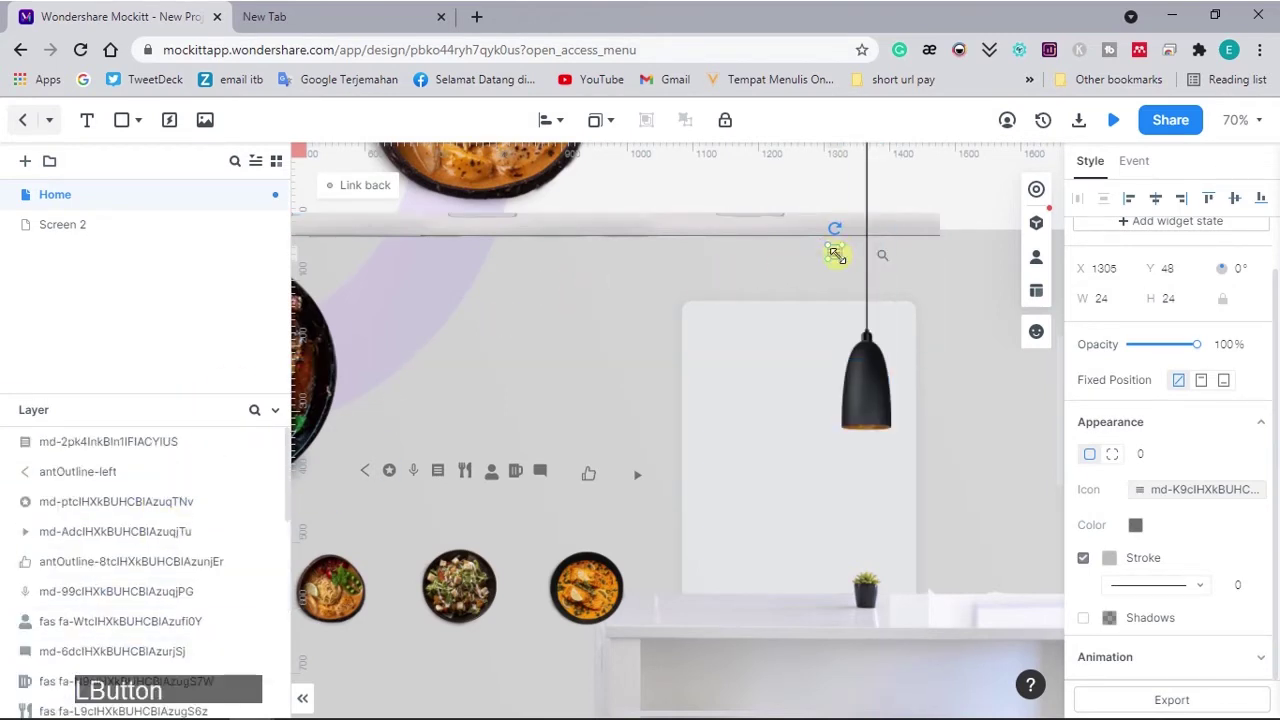
pyautogui.moveTo(884, 257); pyautogui.dragTo(842, 258)
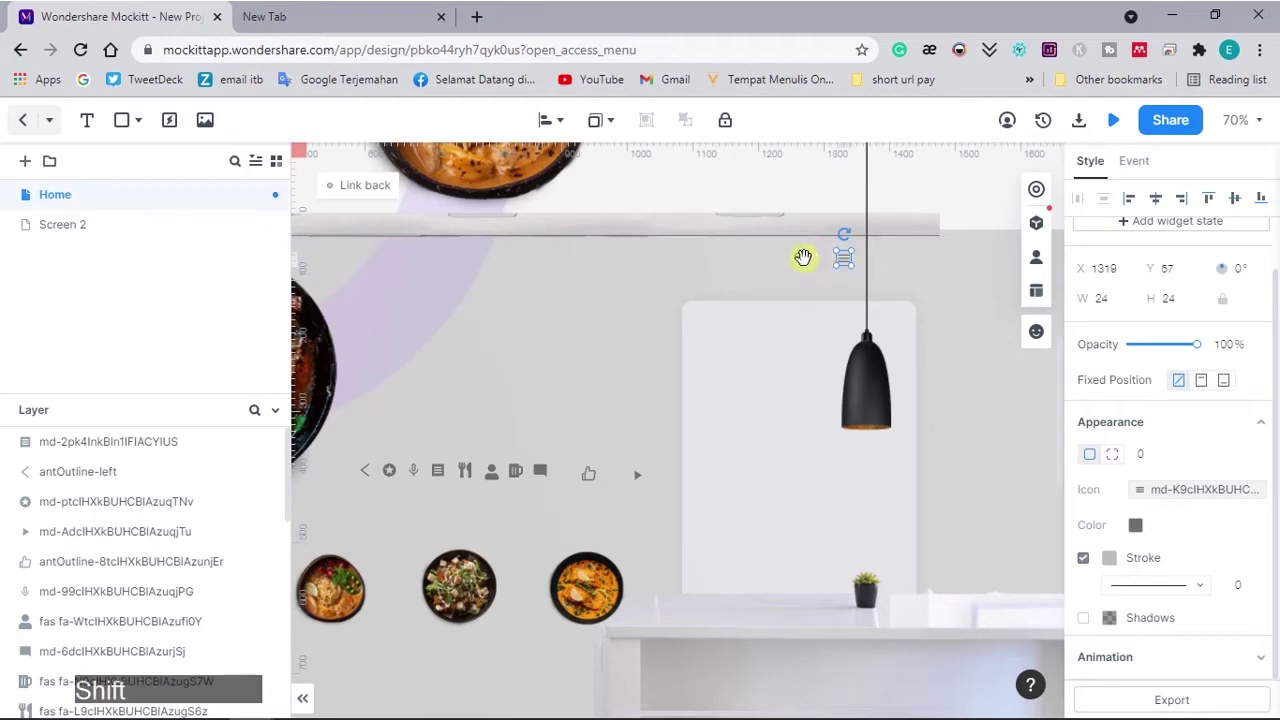
# Darken both header icons to #353535 grey
pyautogui.keyDown('shift'); pyautogui.click(800, 262); pyautogui.keyUp('shift')
pyautogui.click(1135, 525)
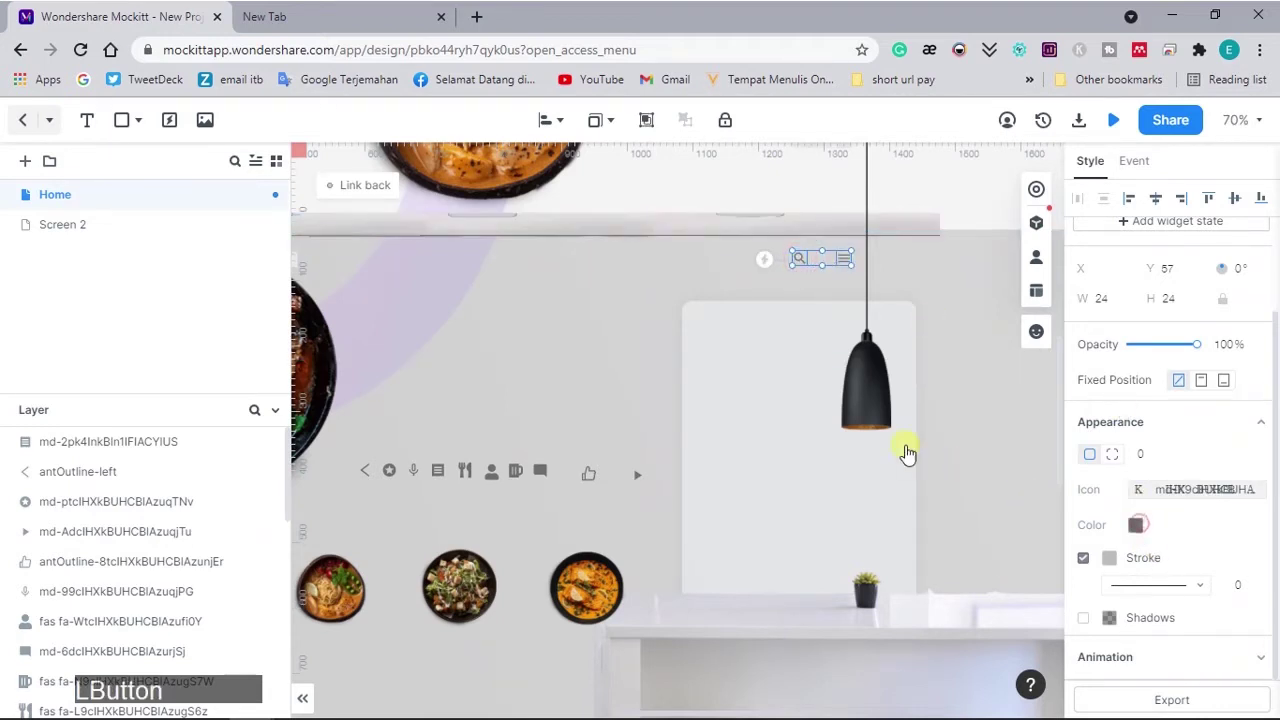
pyautogui.moveTo(880, 505); pyautogui.dragTo(877, 520)
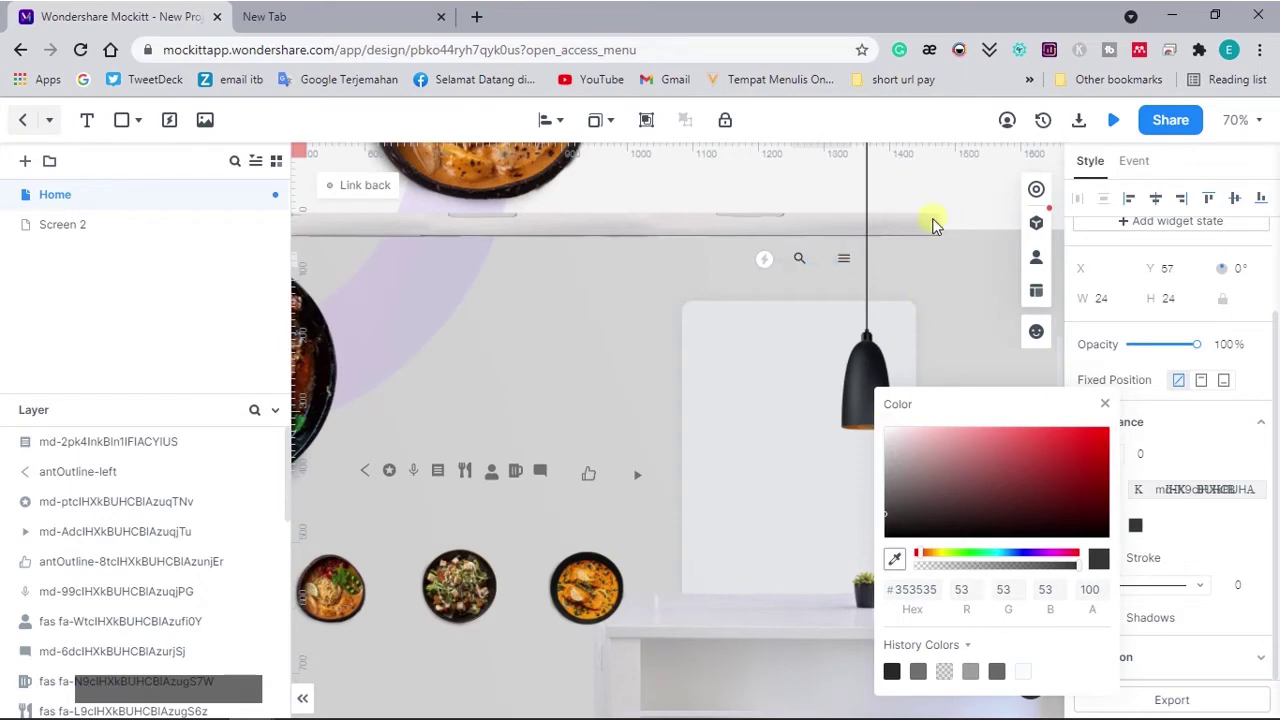
pyautogui.click(851, 249)
pyautogui.scroll(-3, 760, 180)
# Rename the project to 'Food Project' and add a text element beside the play icon
pyautogui.doubleClick(655, 121)
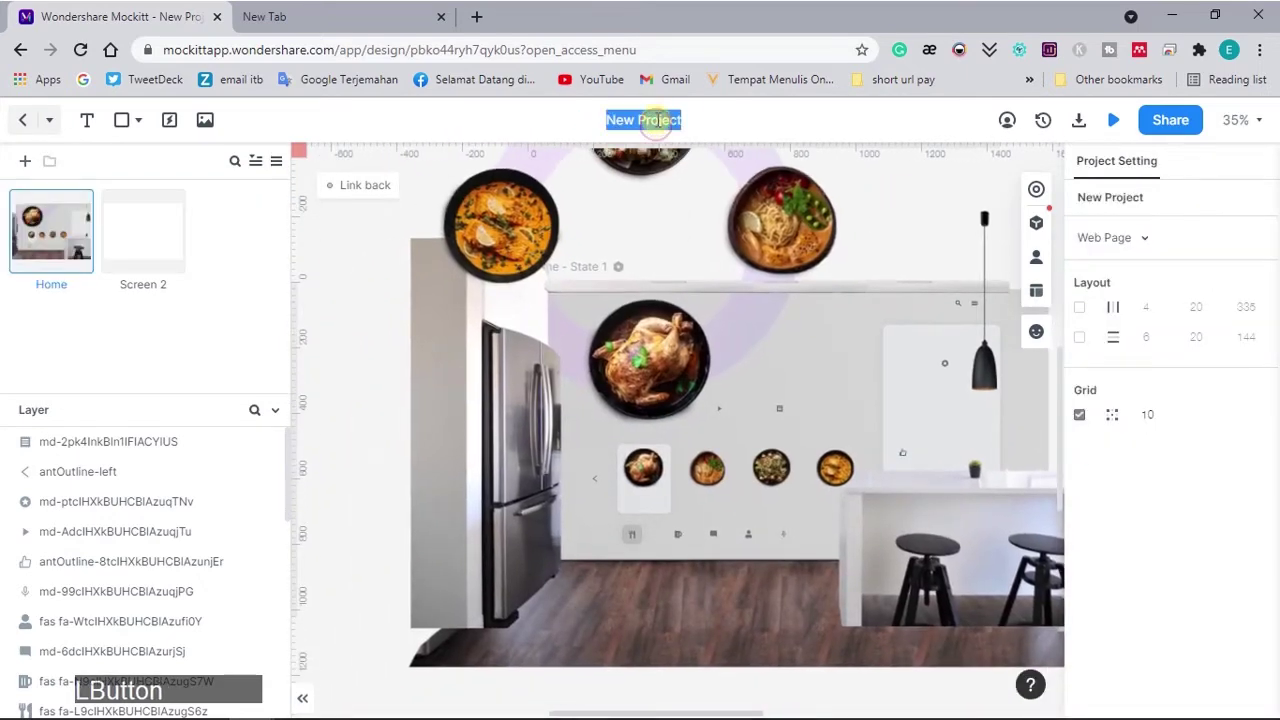
pyautogui.write('F')
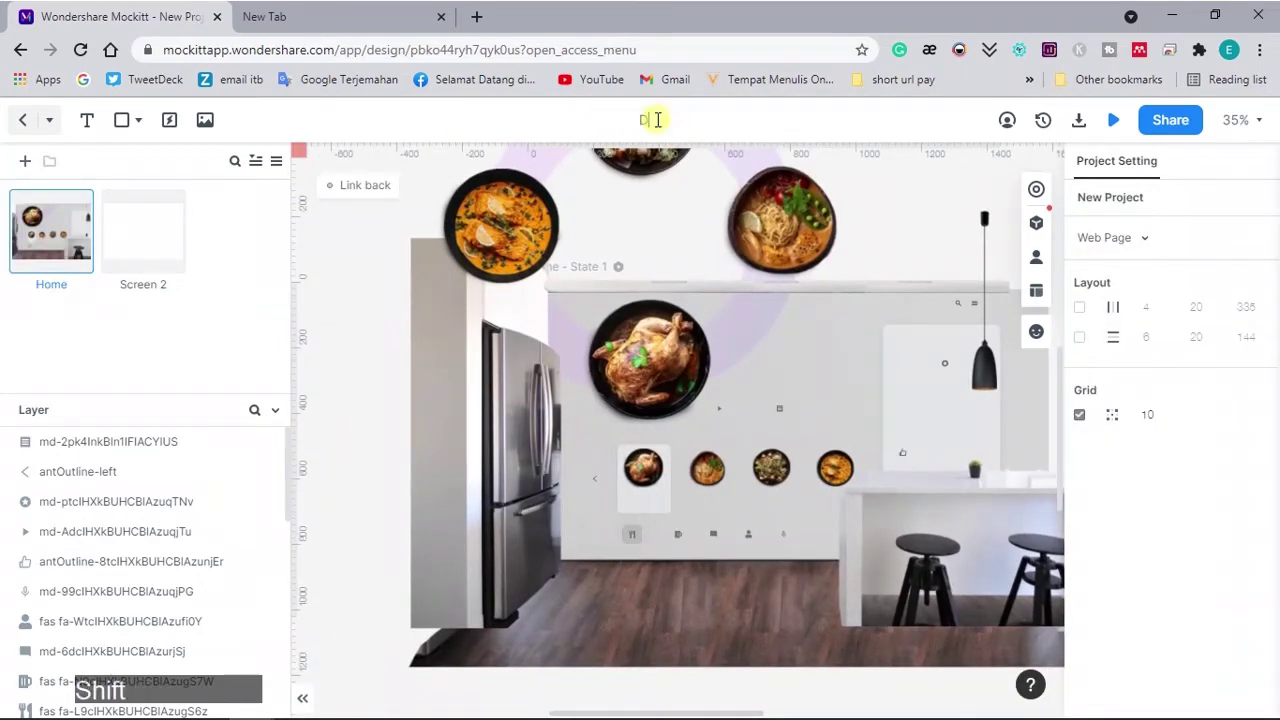
pyautogui.write('ood Pr')
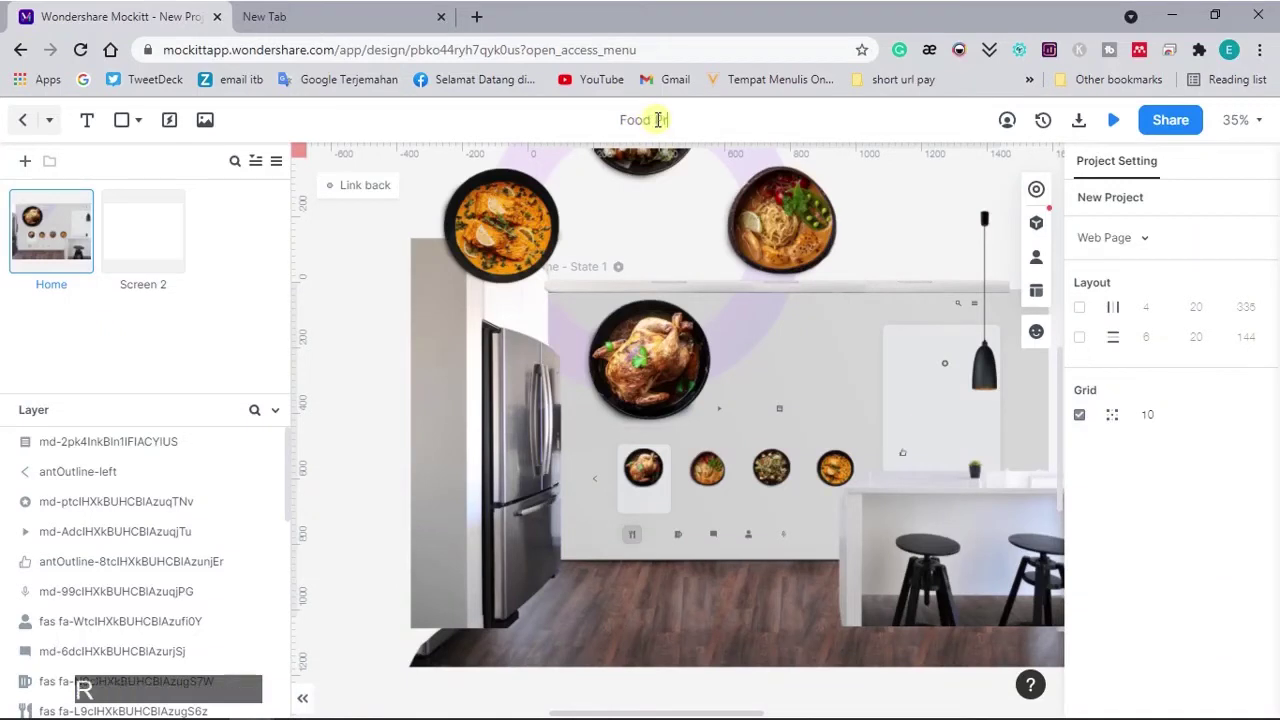
pyautogui.write('oject')
pyautogui.press('Return')
pyautogui.moveTo(869, 200); pyautogui.dragTo(753, 277)
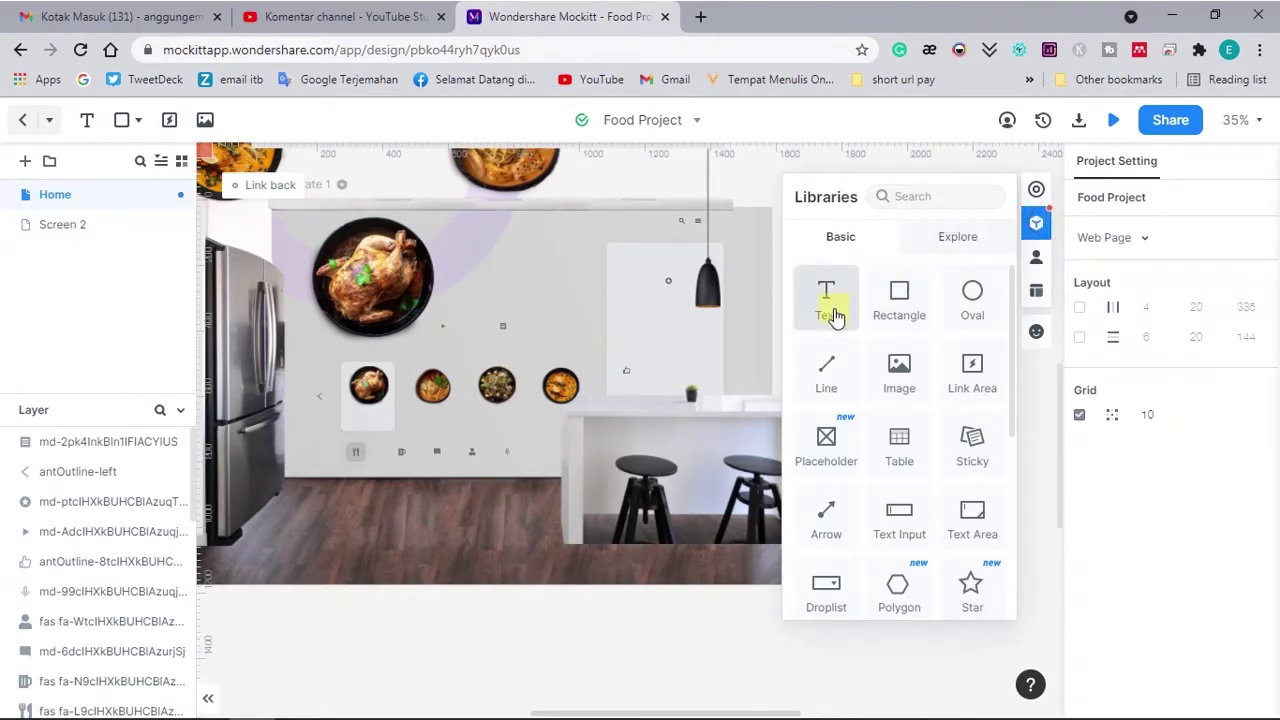
pyautogui.moveTo(829, 305); pyautogui.dragTo(468, 319)
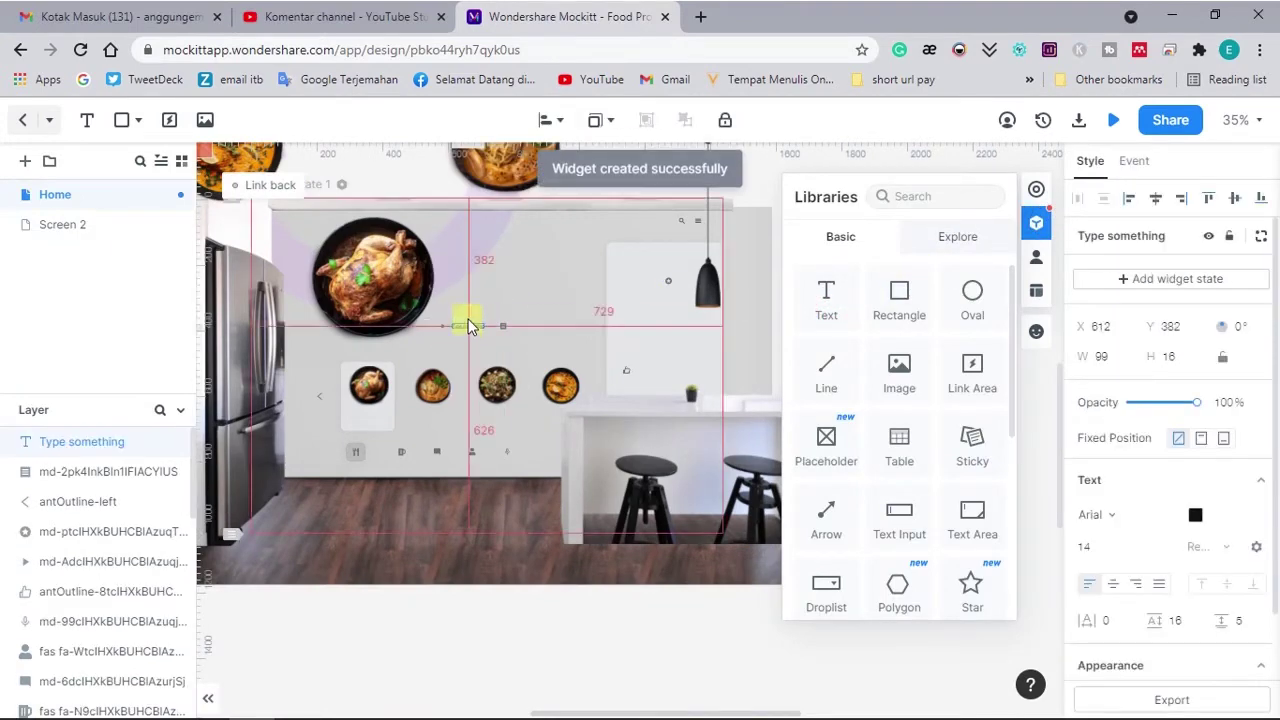
# Nudge the new text into place and set its font to Helvetica
pyautogui.scroll(5, 466, 290)
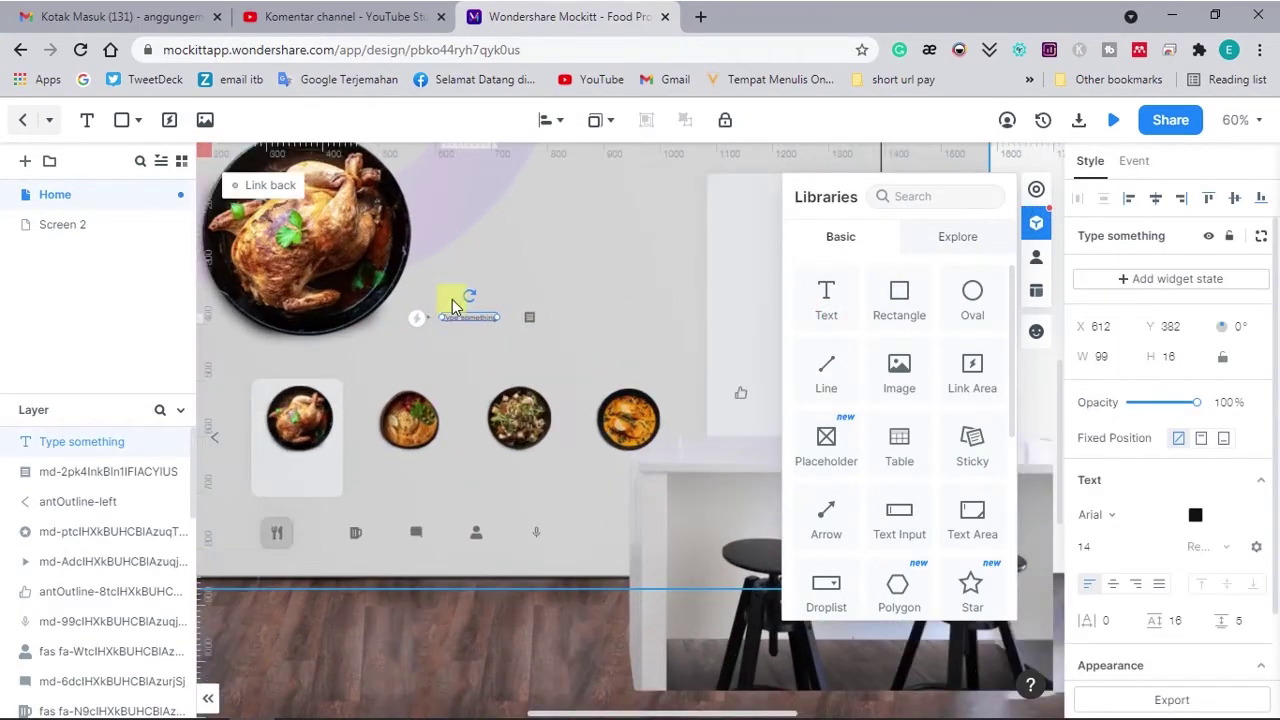
pyautogui.click(477, 535)
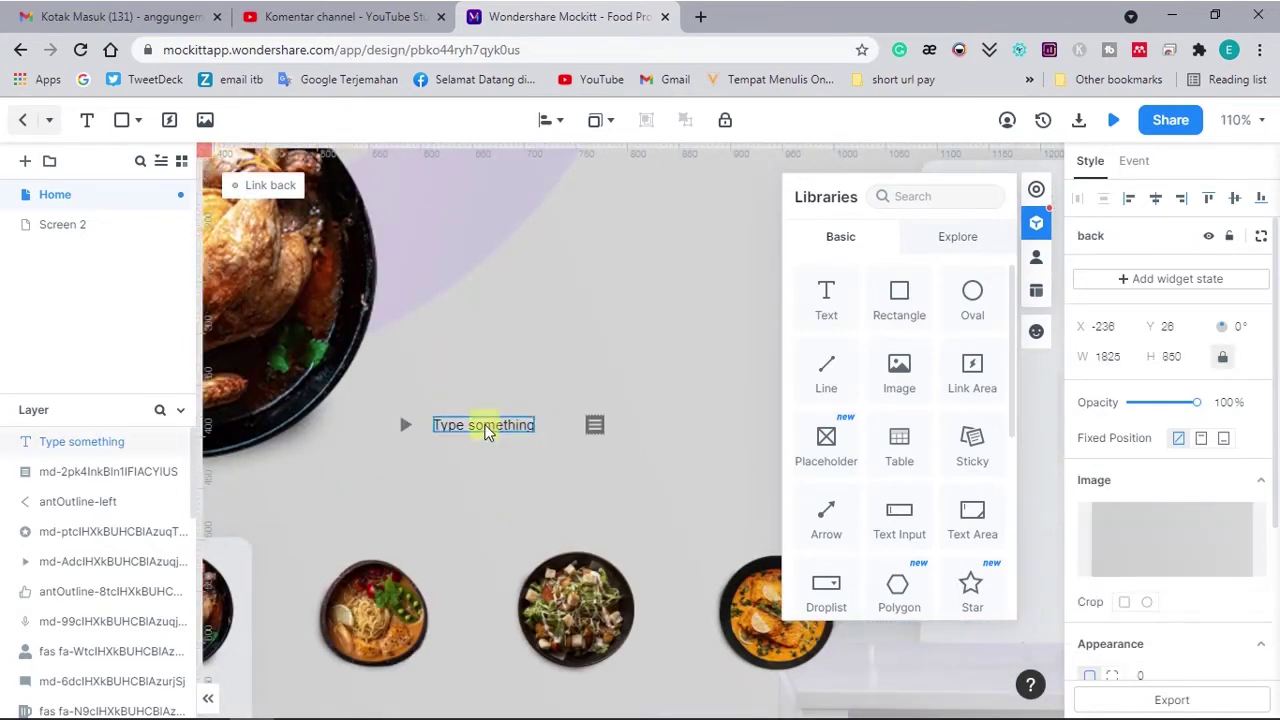
pyautogui.moveTo(483, 425); pyautogui.dragTo(489, 435)
pyautogui.click(511, 472)
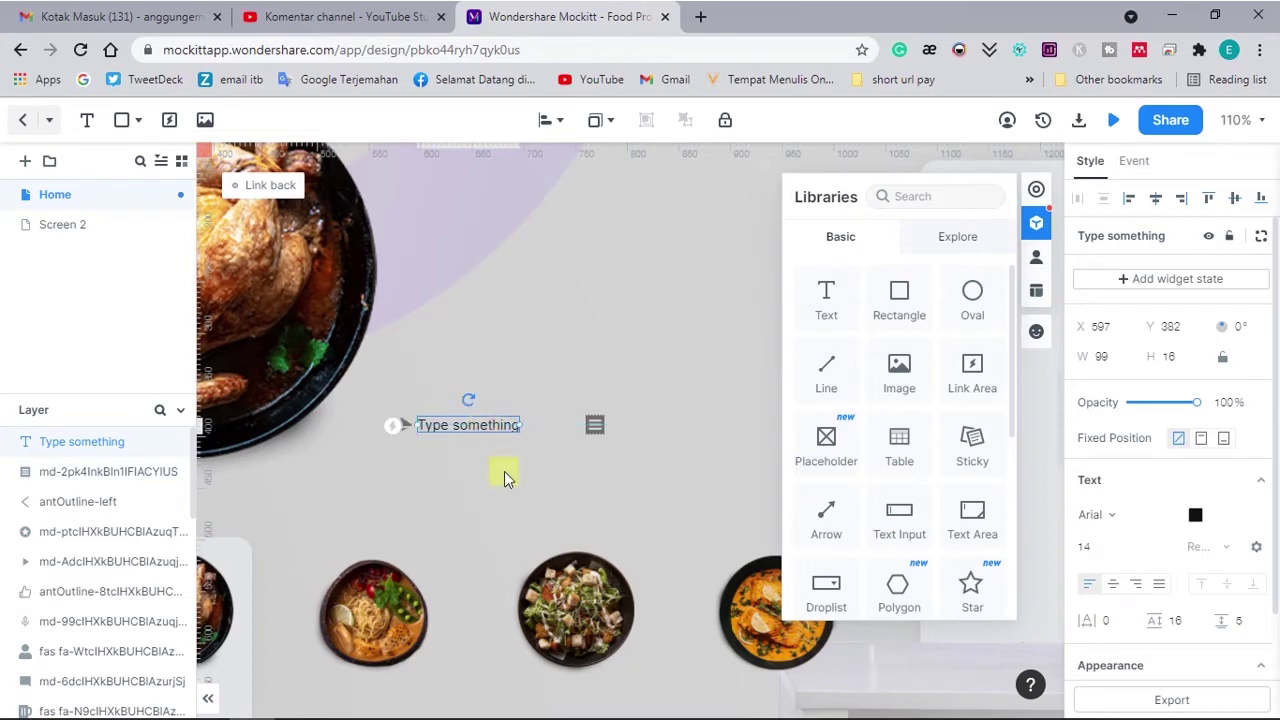
pyautogui.scroll(2, 466, 434)
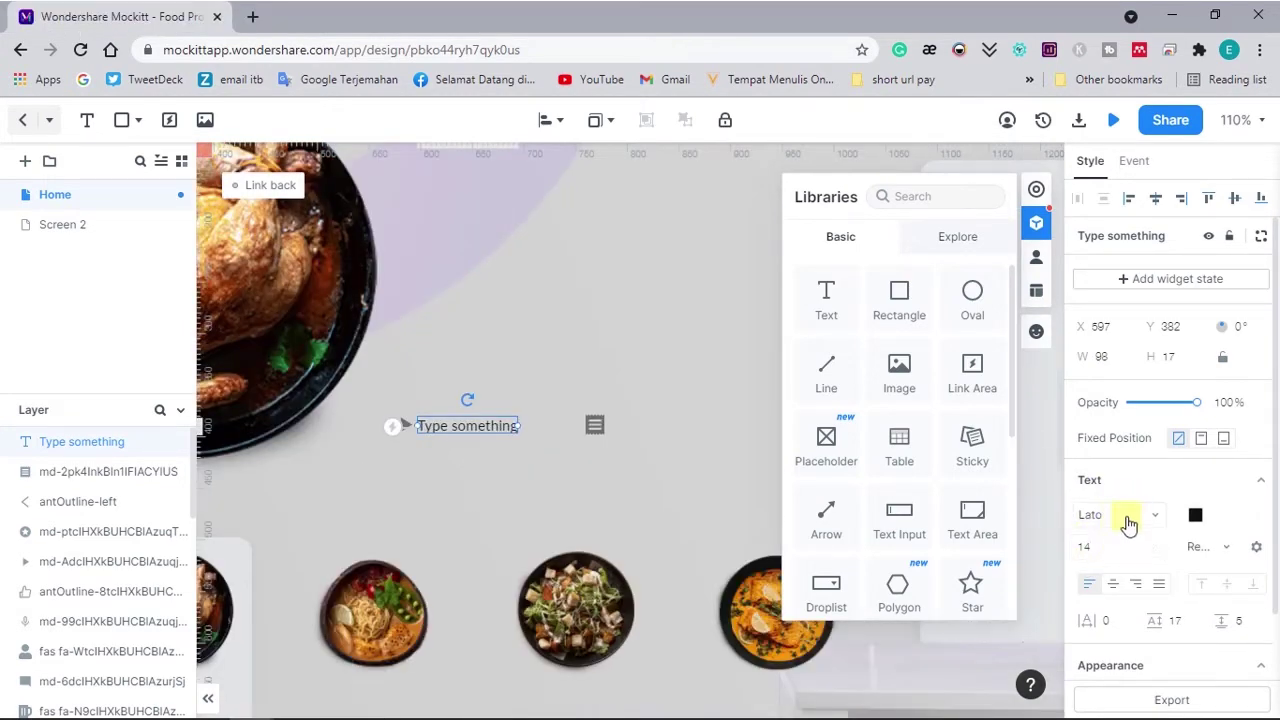
pyautogui.click(1158, 524)
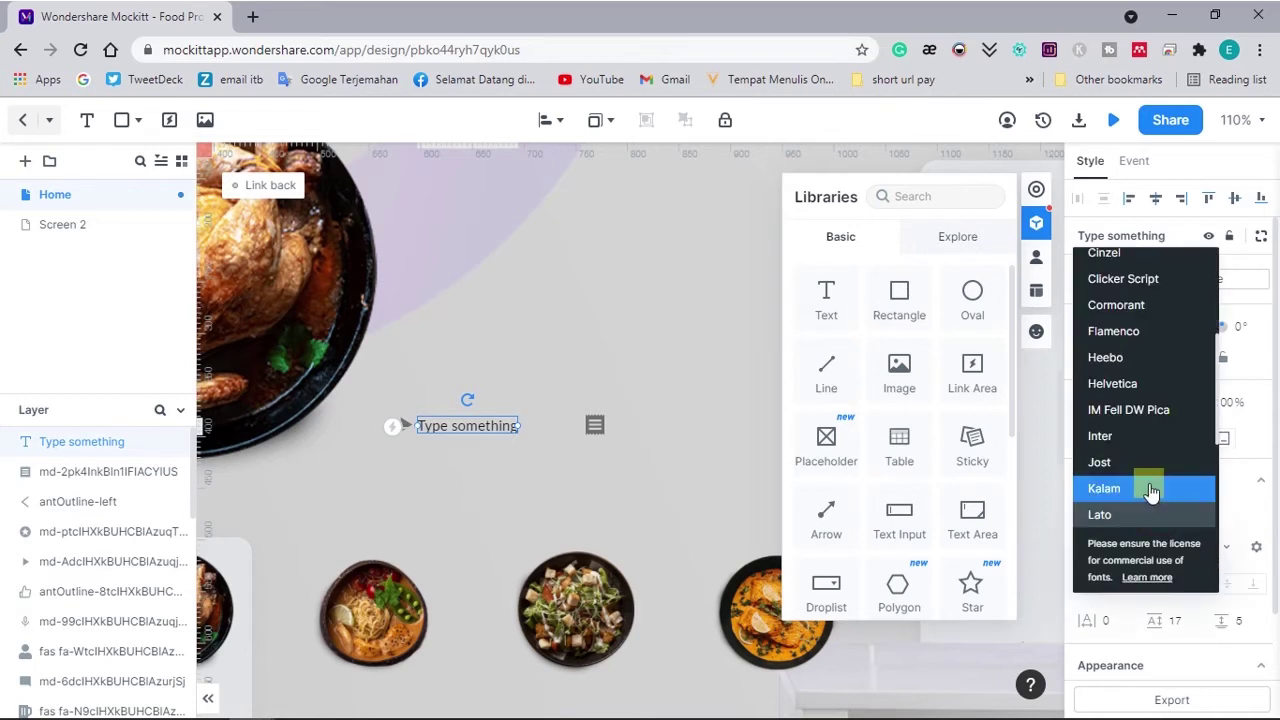
pyautogui.click(1145, 385)
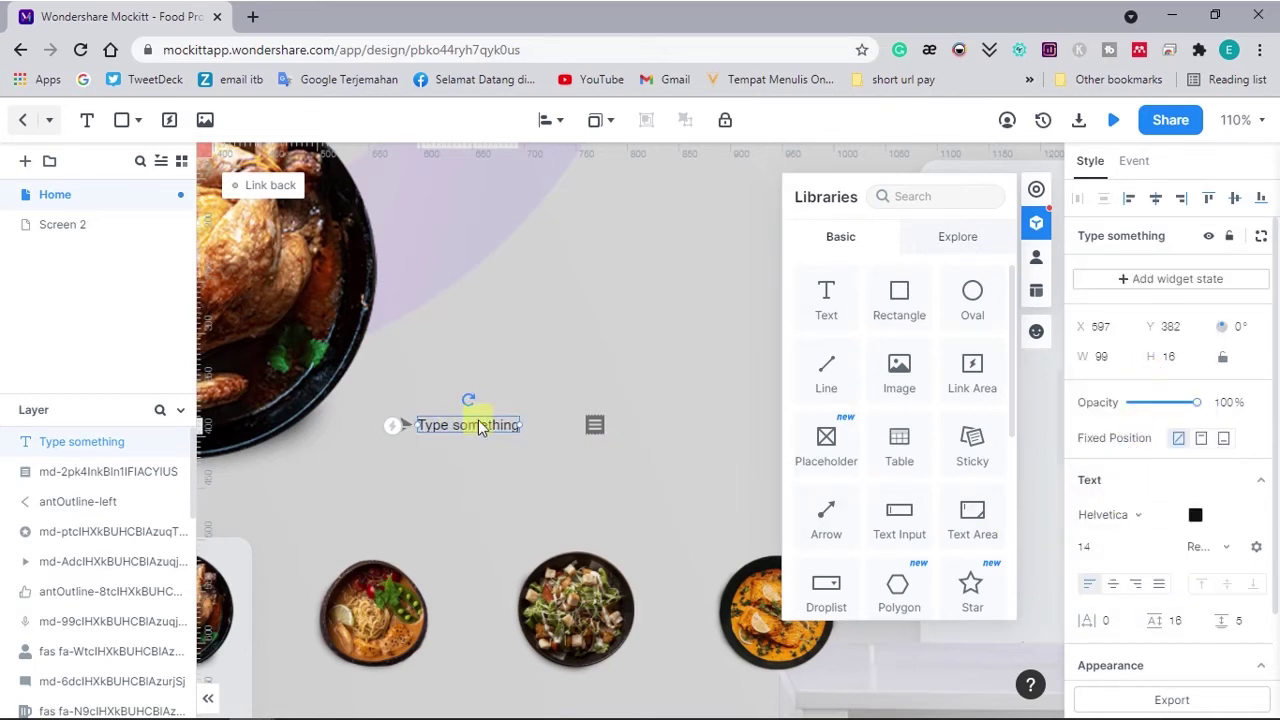
# Try size 20 and bold on the text, then undo both to keep size 14 regular
pyautogui.click(594, 426)
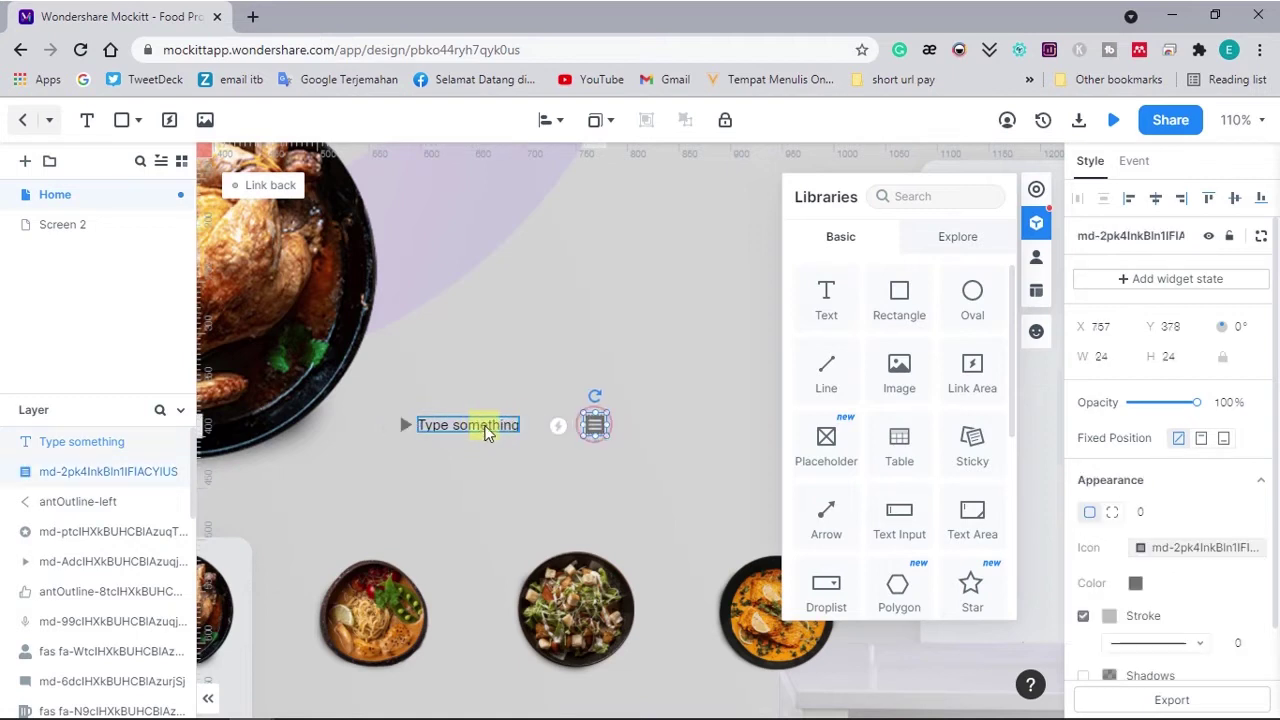
pyautogui.click(484, 429)
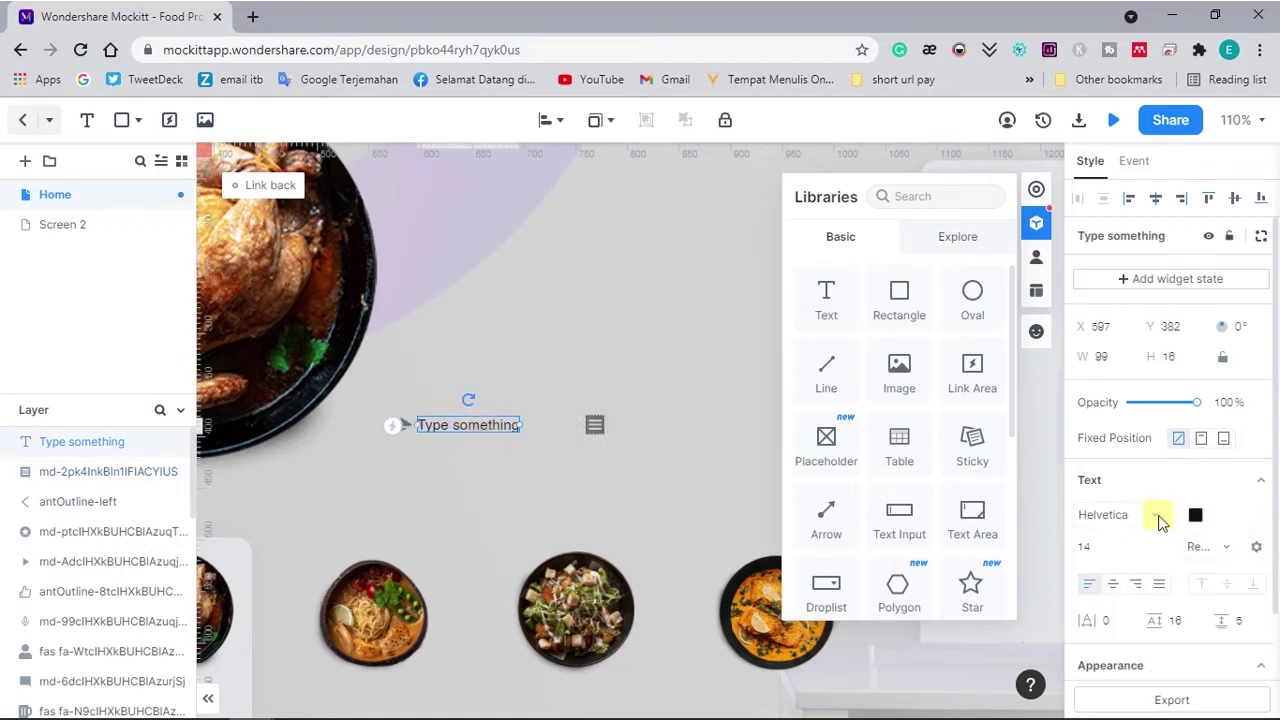
pyautogui.click(1156, 548)
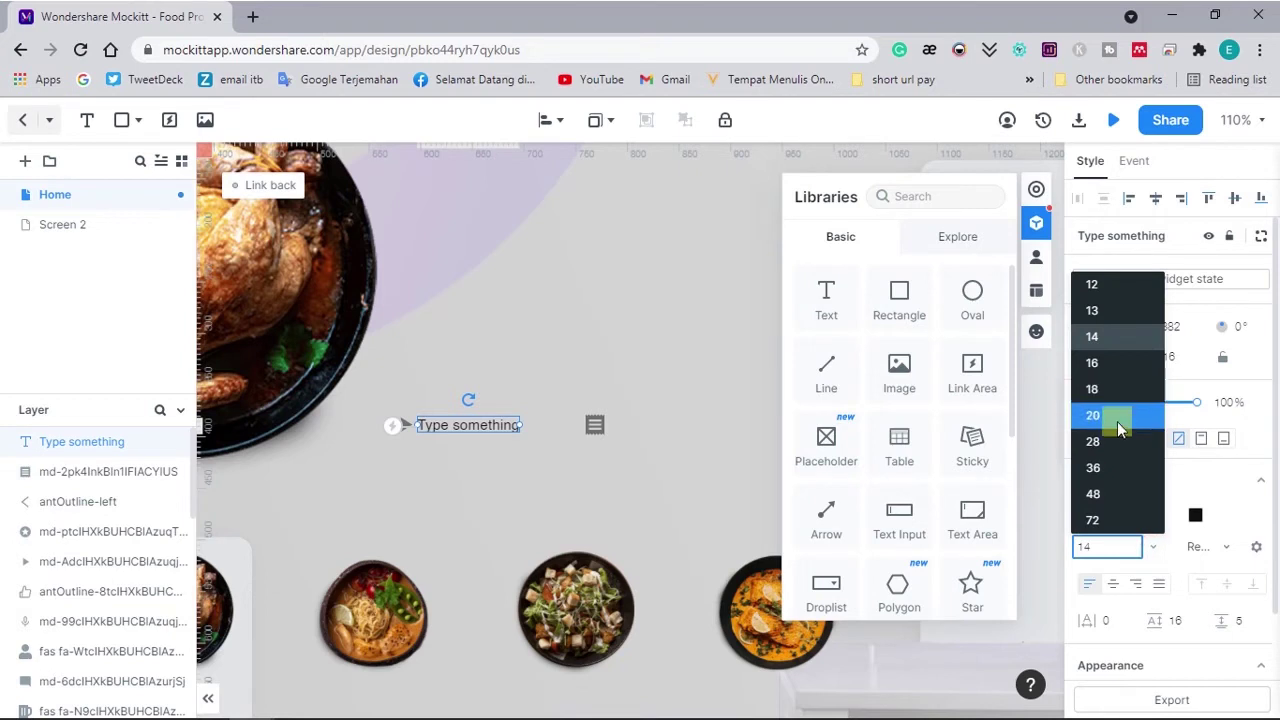
pyautogui.click(1119, 424)
pyautogui.hotkey('ctrl', 'z')
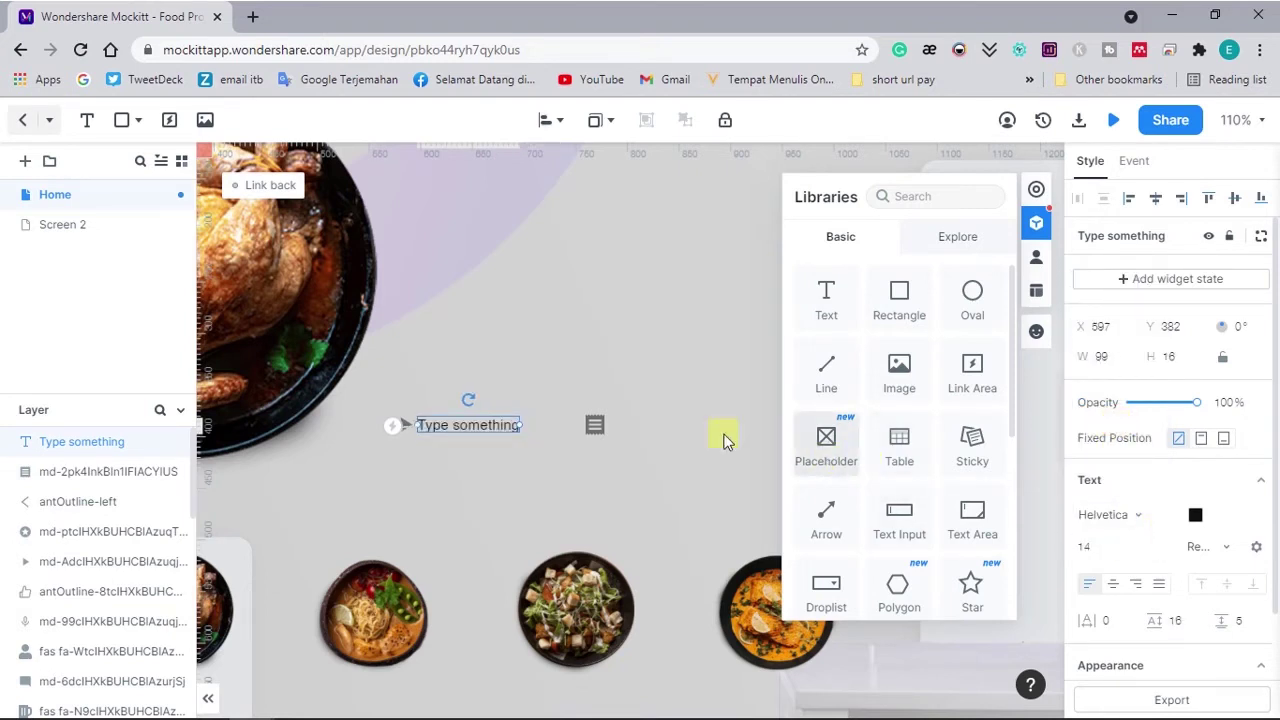
pyautogui.click(1230, 548)
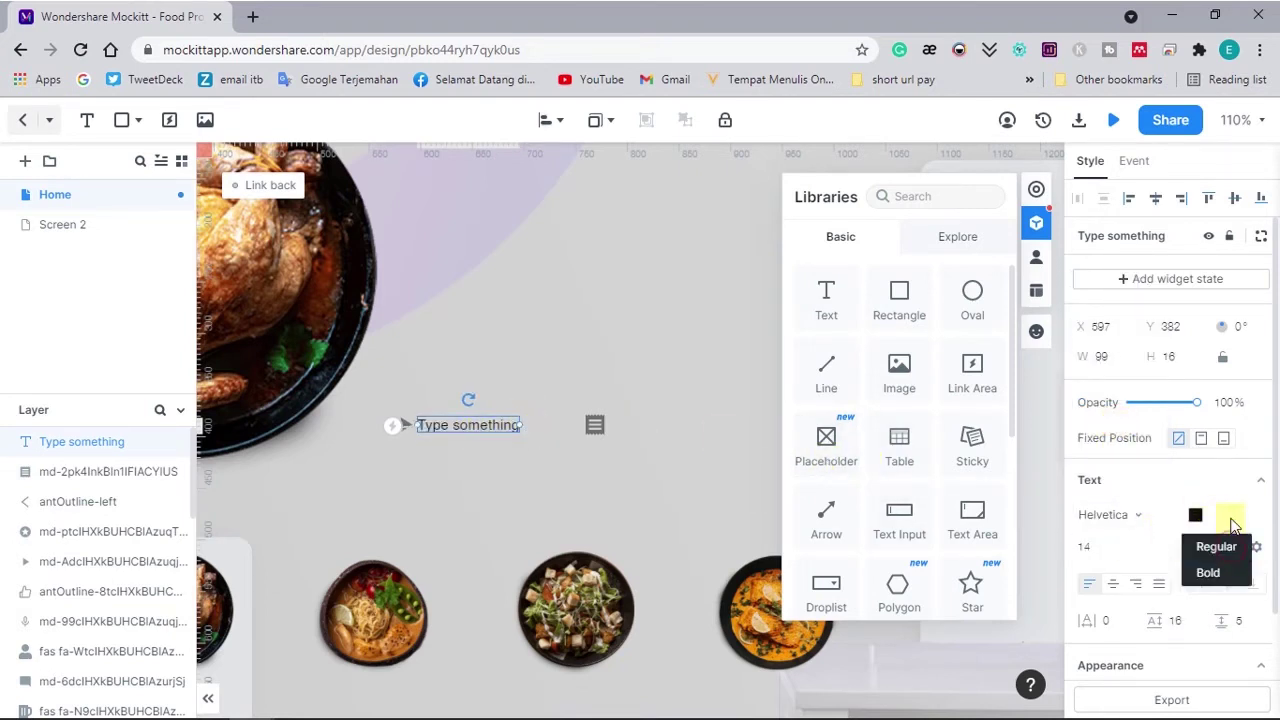
pyautogui.click(1233, 571)
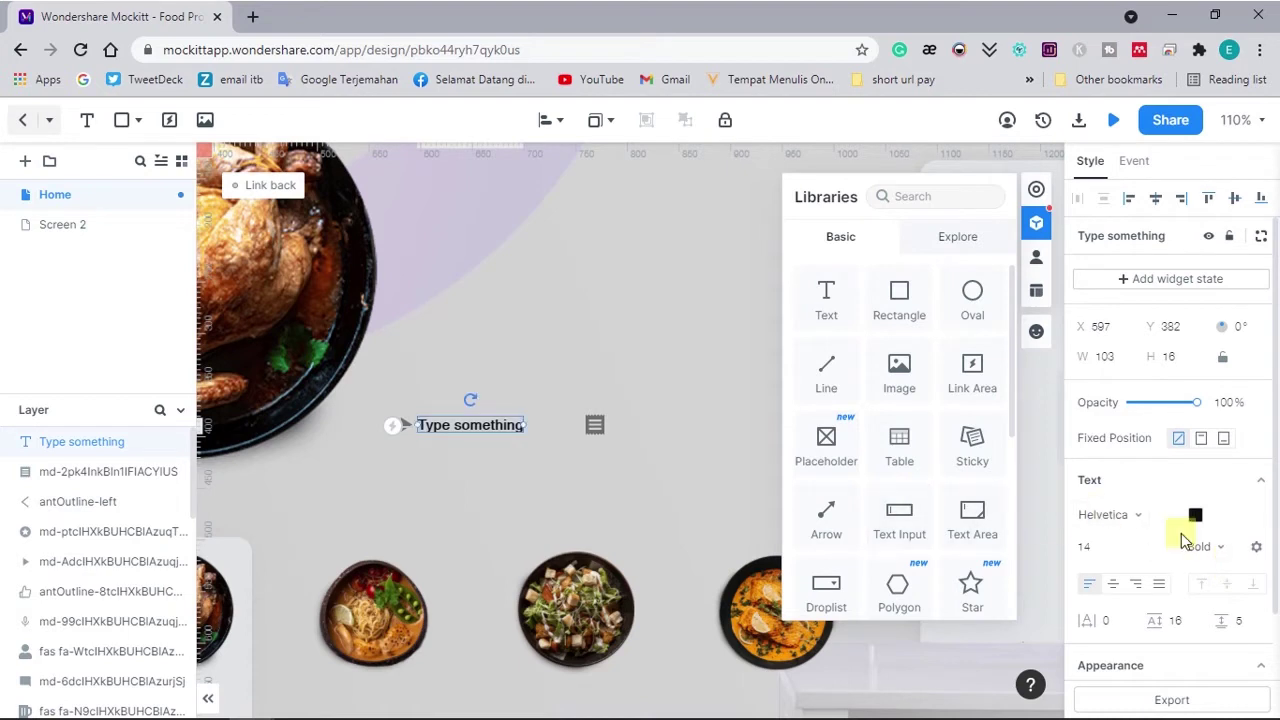
pyautogui.hotkey('ctrl', 'z')
pyautogui.scroll(-1, 1163, 543)
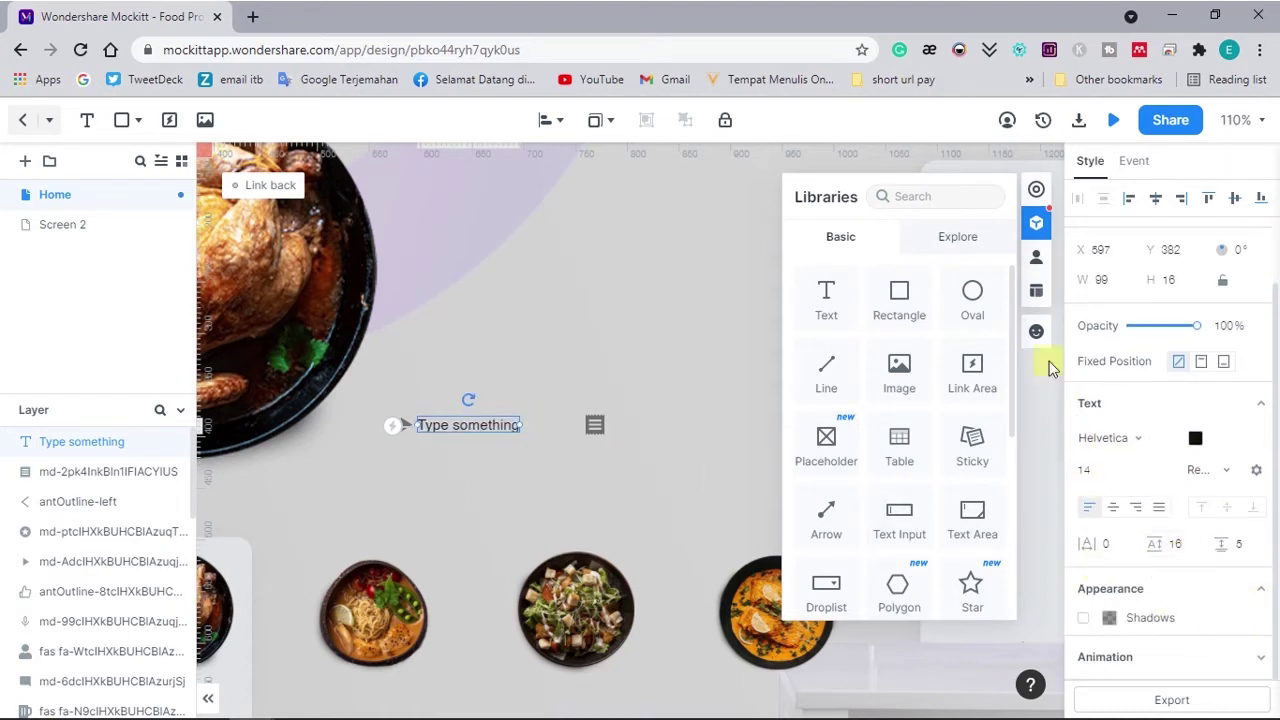
# Change the Play video label's text colour to a lighter grey
pyautogui.click(1036, 223)
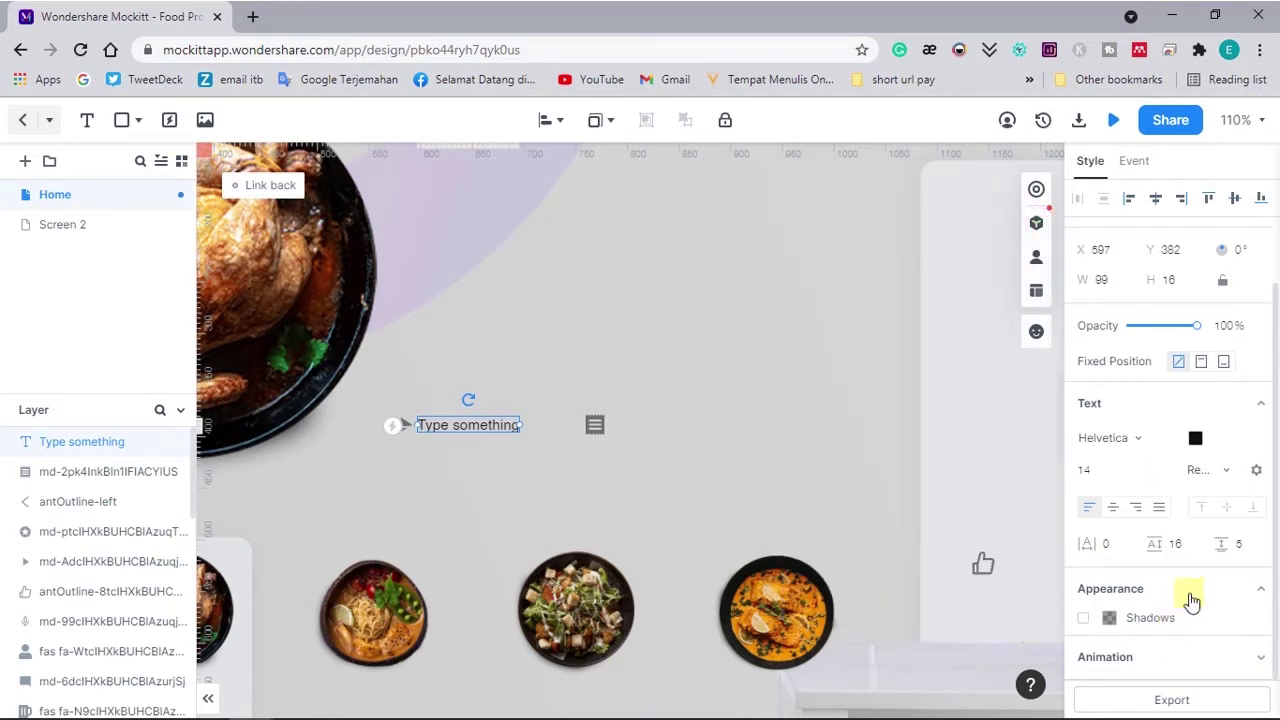
pyautogui.click(1195, 440)
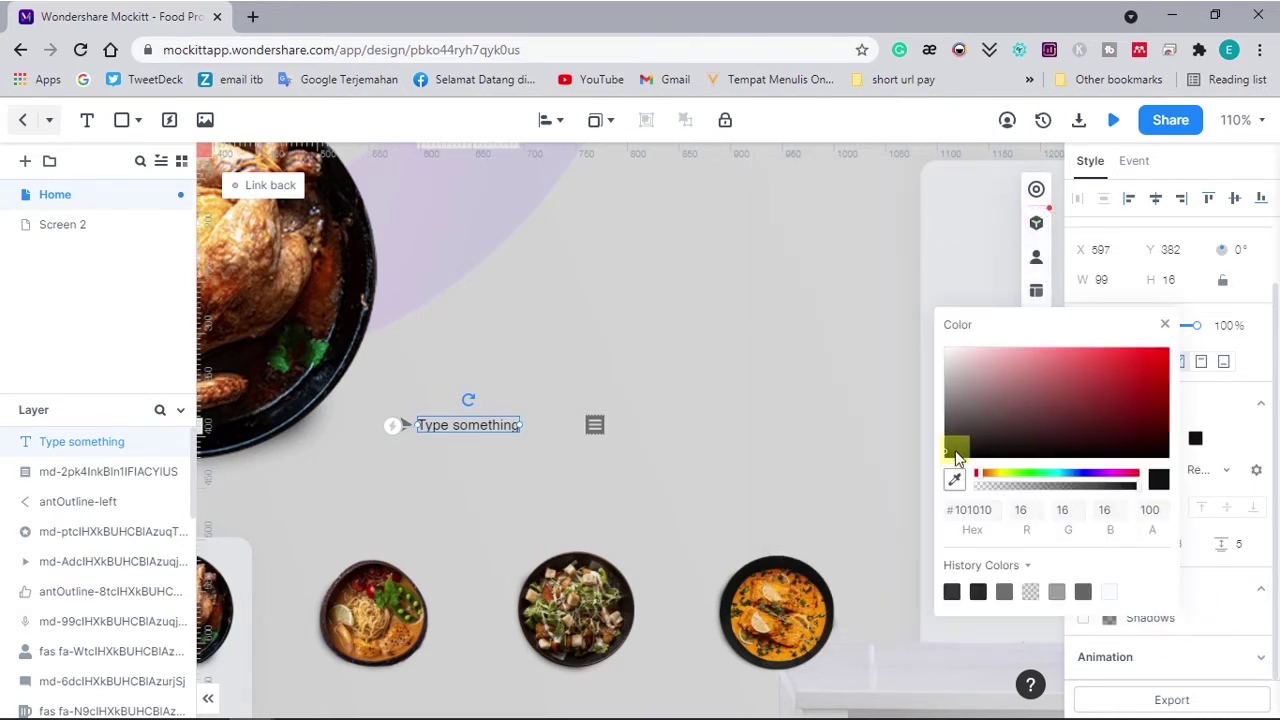
pyautogui.moveTo(943, 438); pyautogui.dragTo(942, 424)
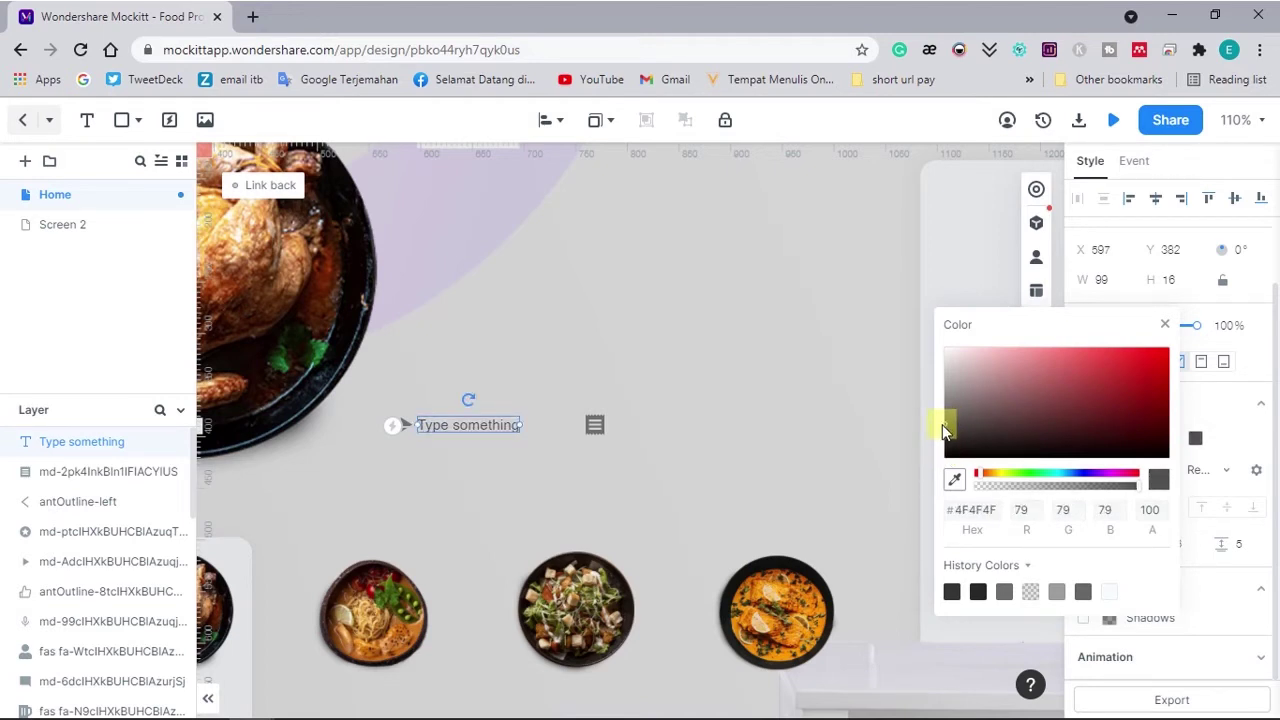
pyautogui.moveTo(942, 424); pyautogui.dragTo(942, 422)
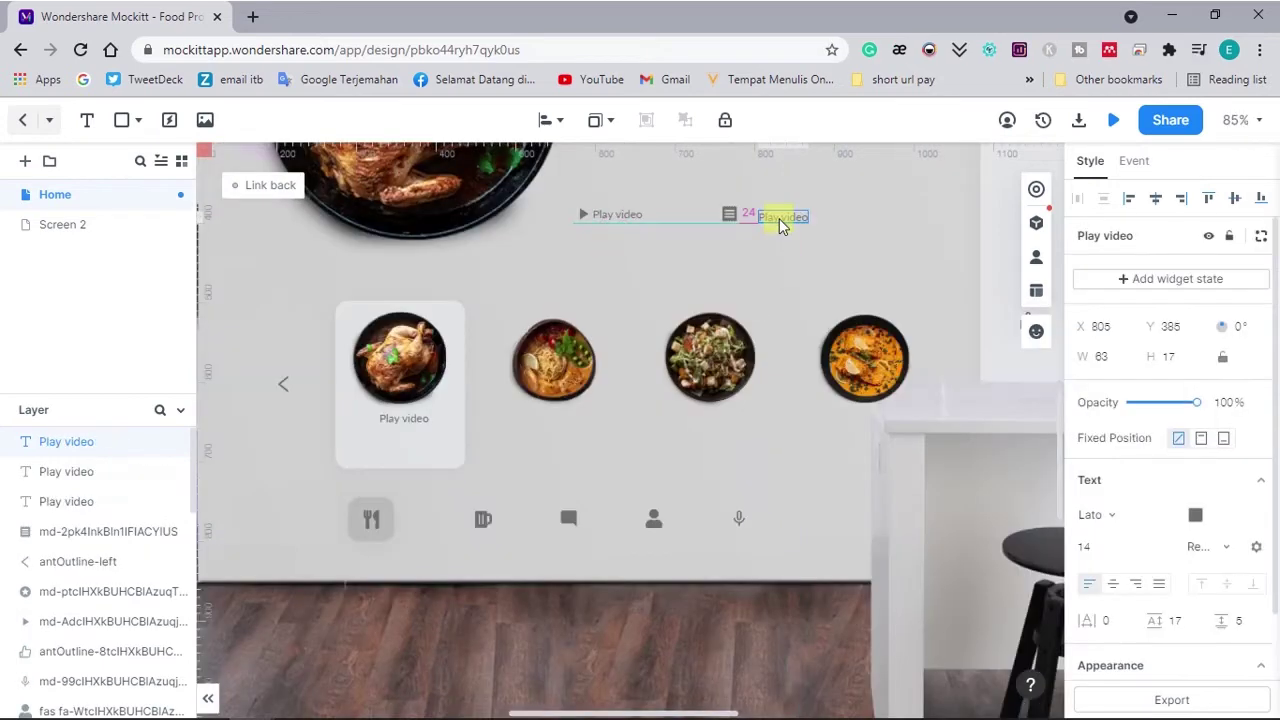
# Duplicate the Play video label to its right and retitle the copy 'Order food'
pyautogui.moveTo(777, 217)
pyautogui.mouseDown()
pyautogui.moveTo(606, 214)
pyautogui.moveTo(764, 218)
pyautogui.mouseUp()
pyautogui.click(760, 276)
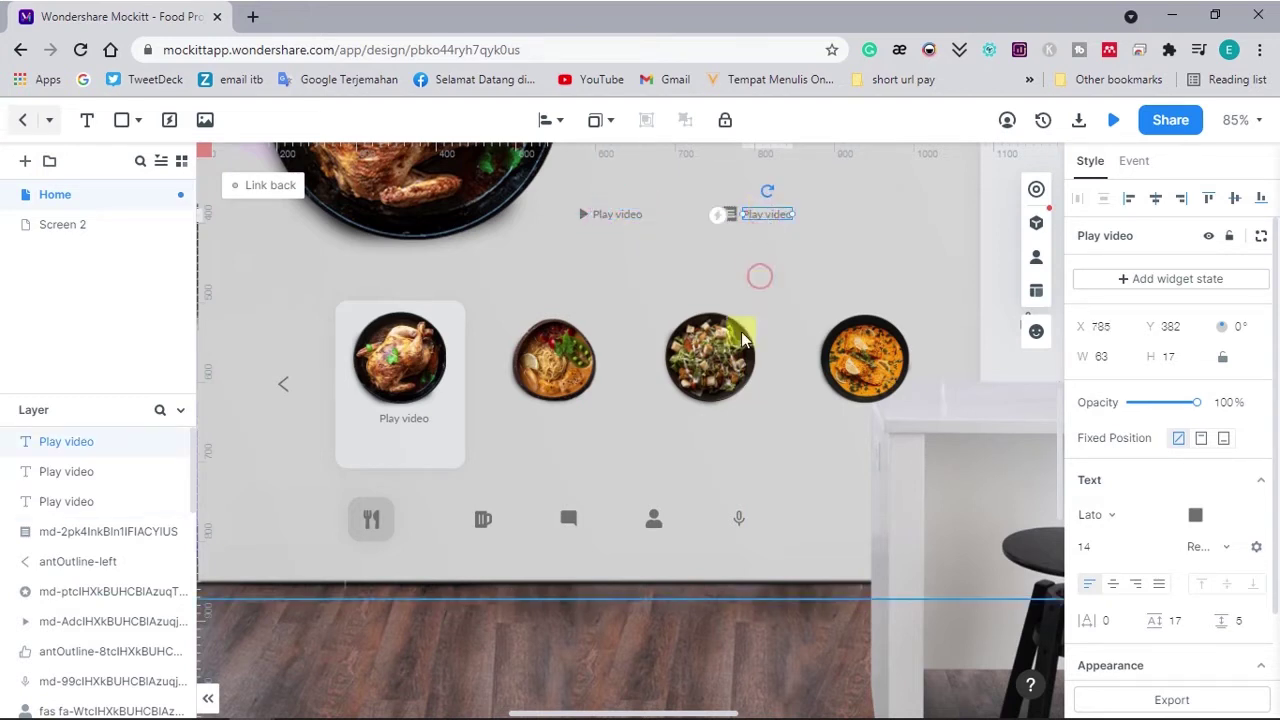
pyautogui.click(787, 222)
pyautogui.doubleClick(780, 220)
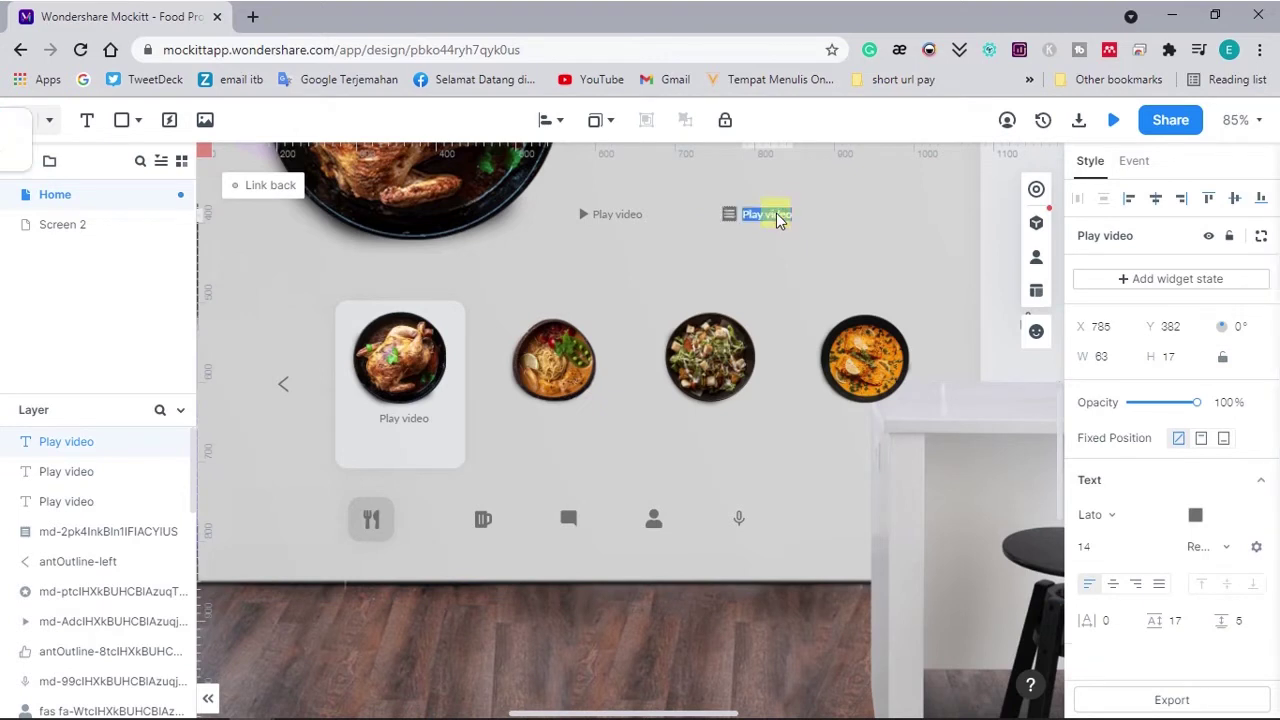
pyautogui.write('P')
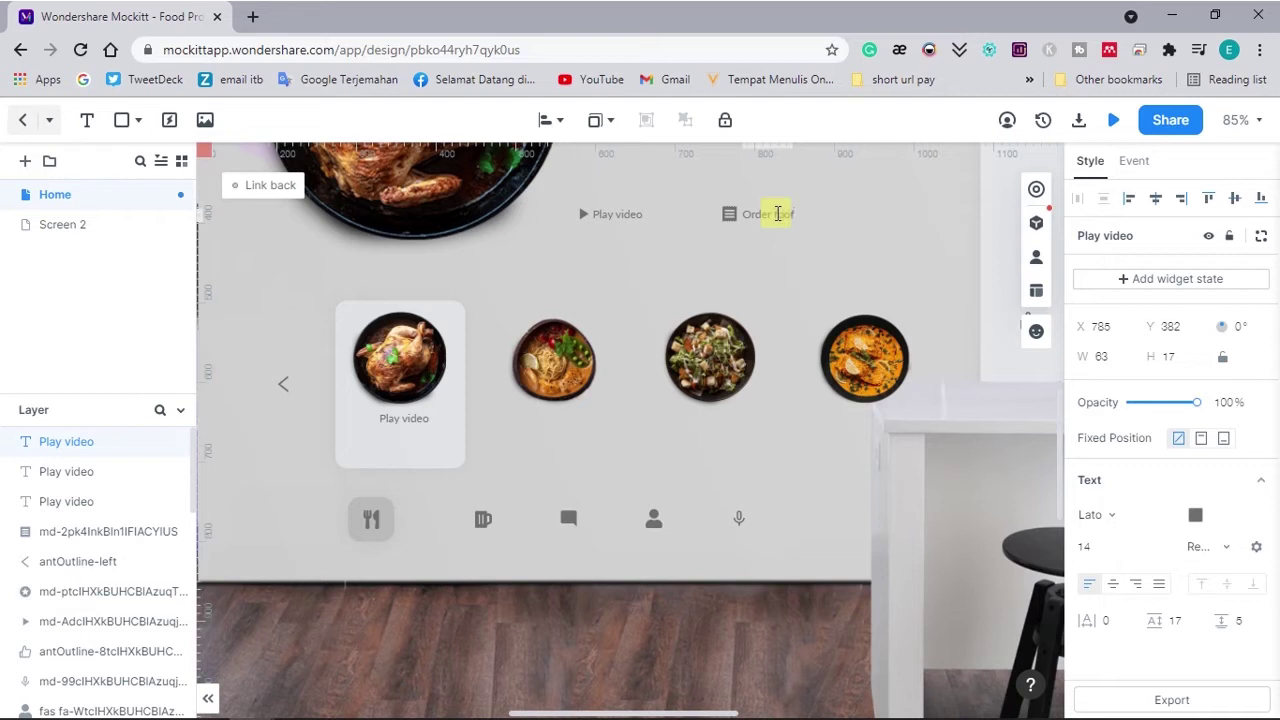
pyautogui.click(743, 338)
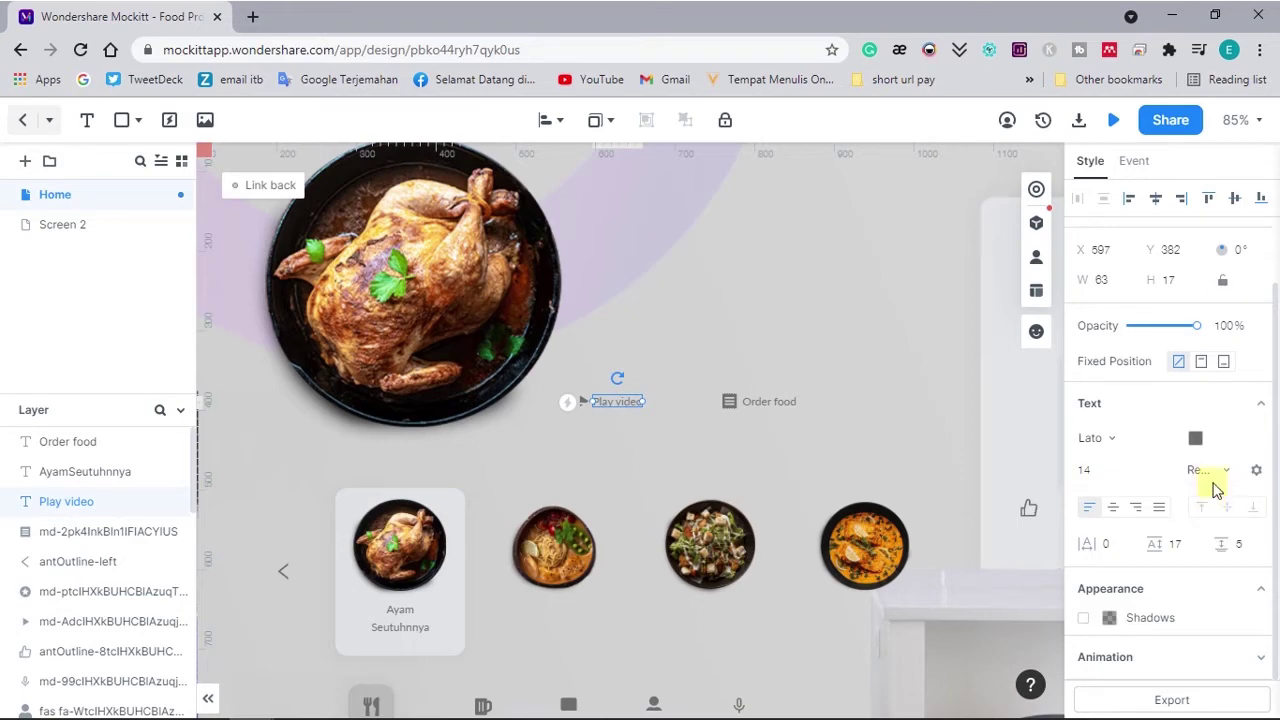
# Check the label's font weight, then select the 'Ayam Seutuhnya' caption under the first dish
pyautogui.click(1213, 478)
pyautogui.click(1217, 485)
pyautogui.scroll(-3, 829, 523)
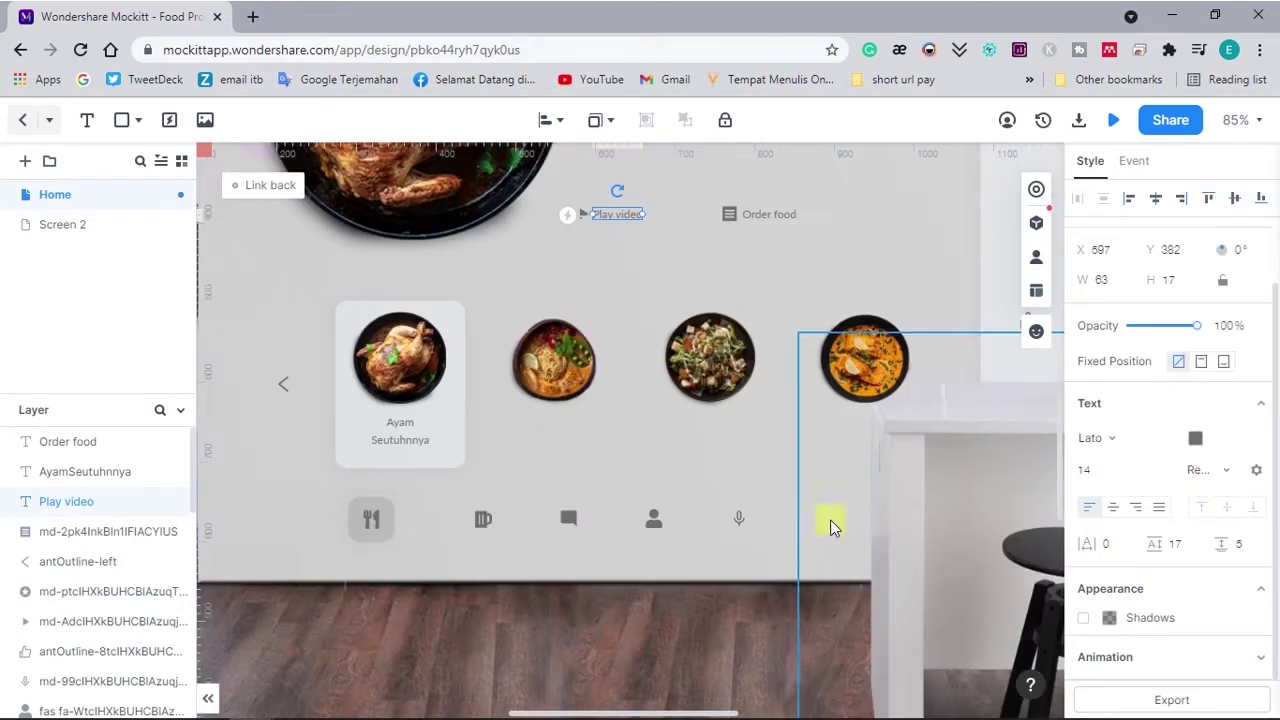
pyautogui.scroll(2, 423, 520)
pyautogui.click(399, 533)
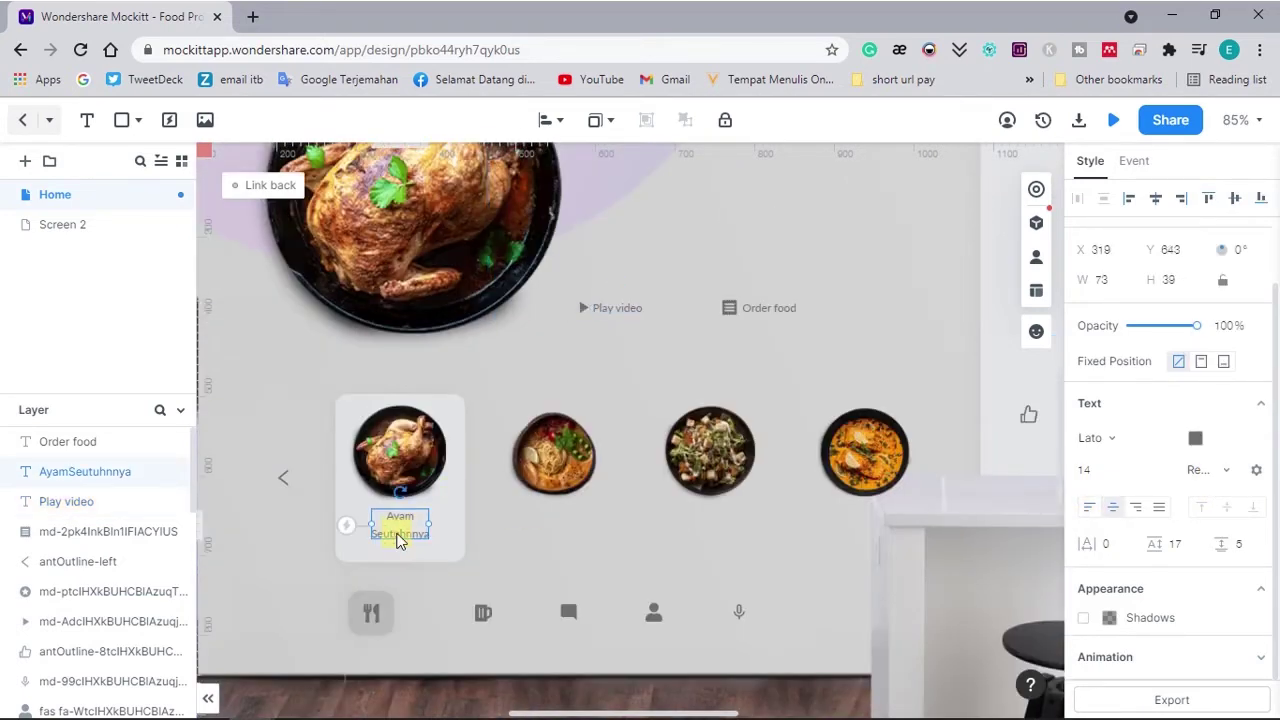
# Set the 'Ayam Seutuhnya' caption's line height to 13
pyautogui.click(1190, 549)
pyautogui.click(1190, 549)
pyautogui.click(1190, 549)
pyautogui.click(1190, 549)
pyautogui.click(1190, 549)
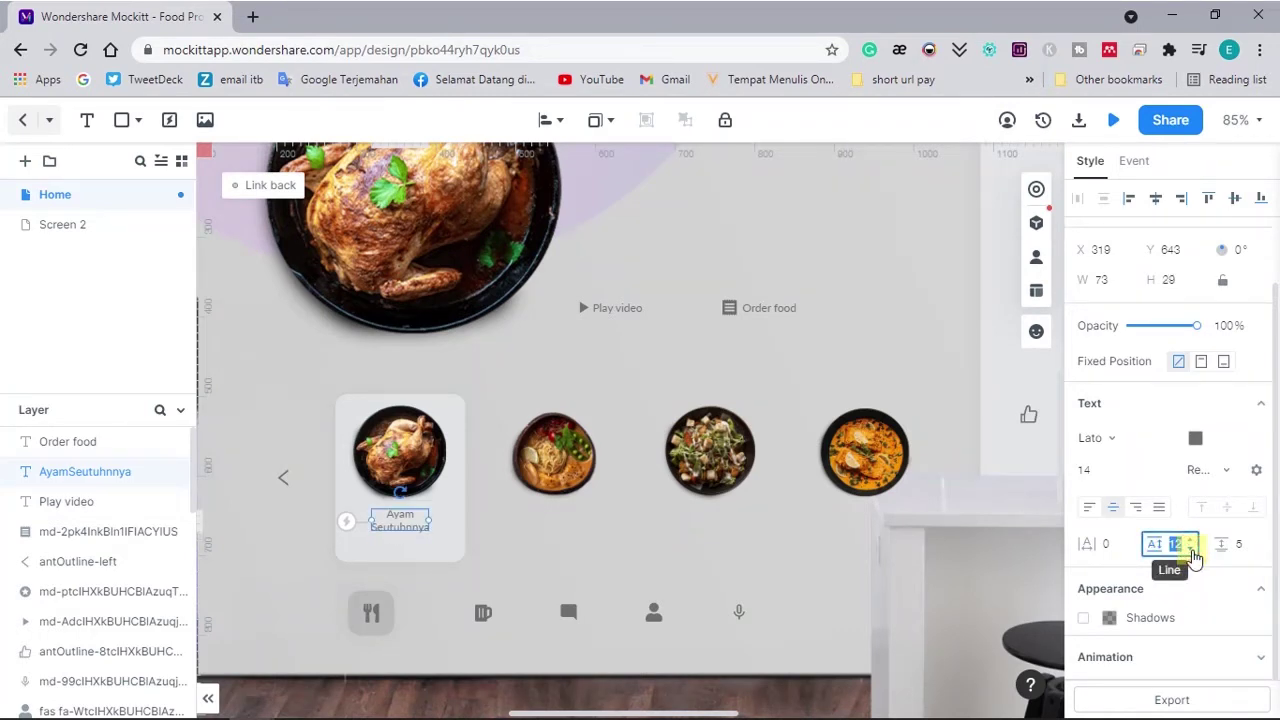
pyautogui.click(1191, 545)
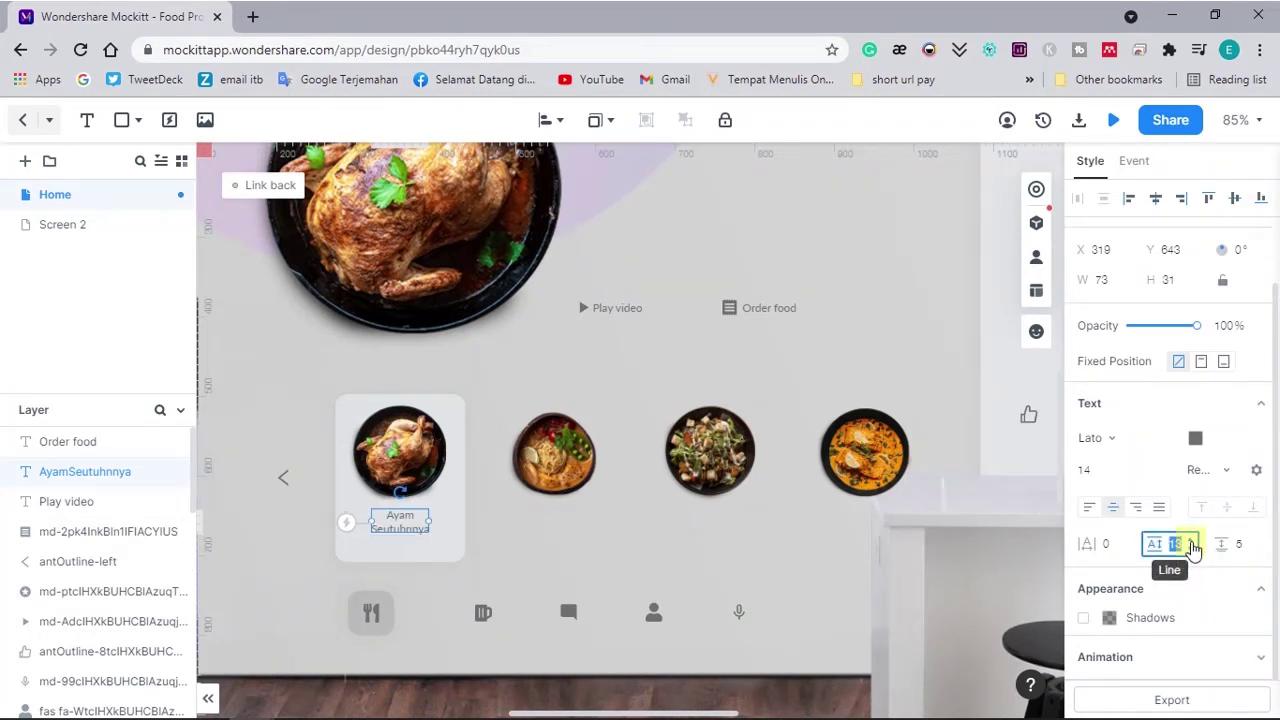
pyautogui.click(1191, 555)
pyautogui.click(1191, 556)
pyautogui.click(1191, 558)
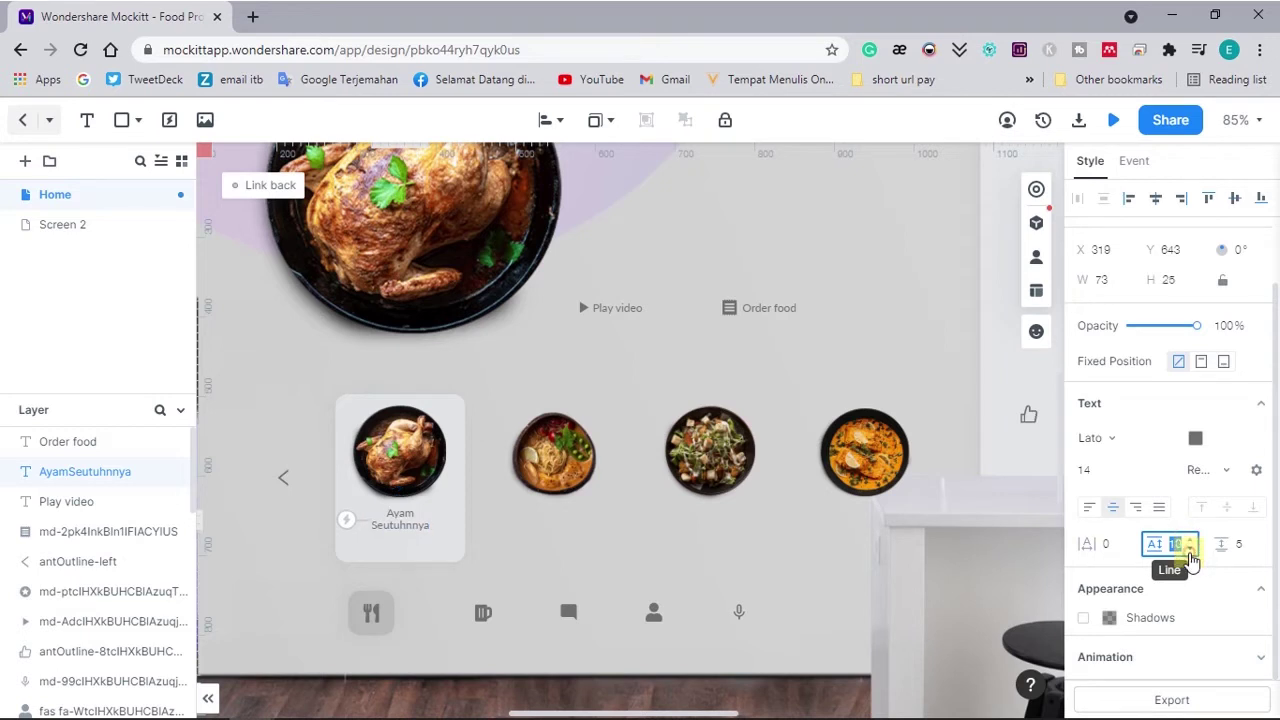
pyautogui.click(1192, 545)
pyautogui.click(1192, 545)
pyautogui.click(1192, 545)
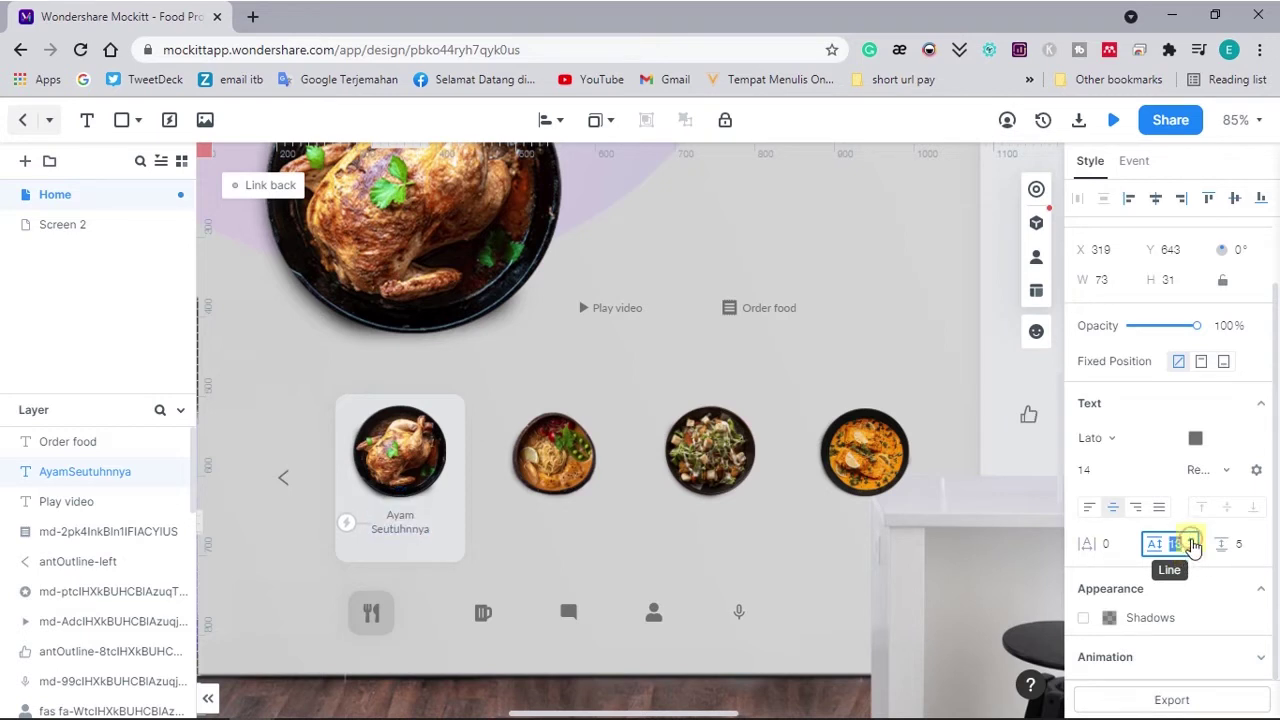
pyautogui.click(1197, 586)
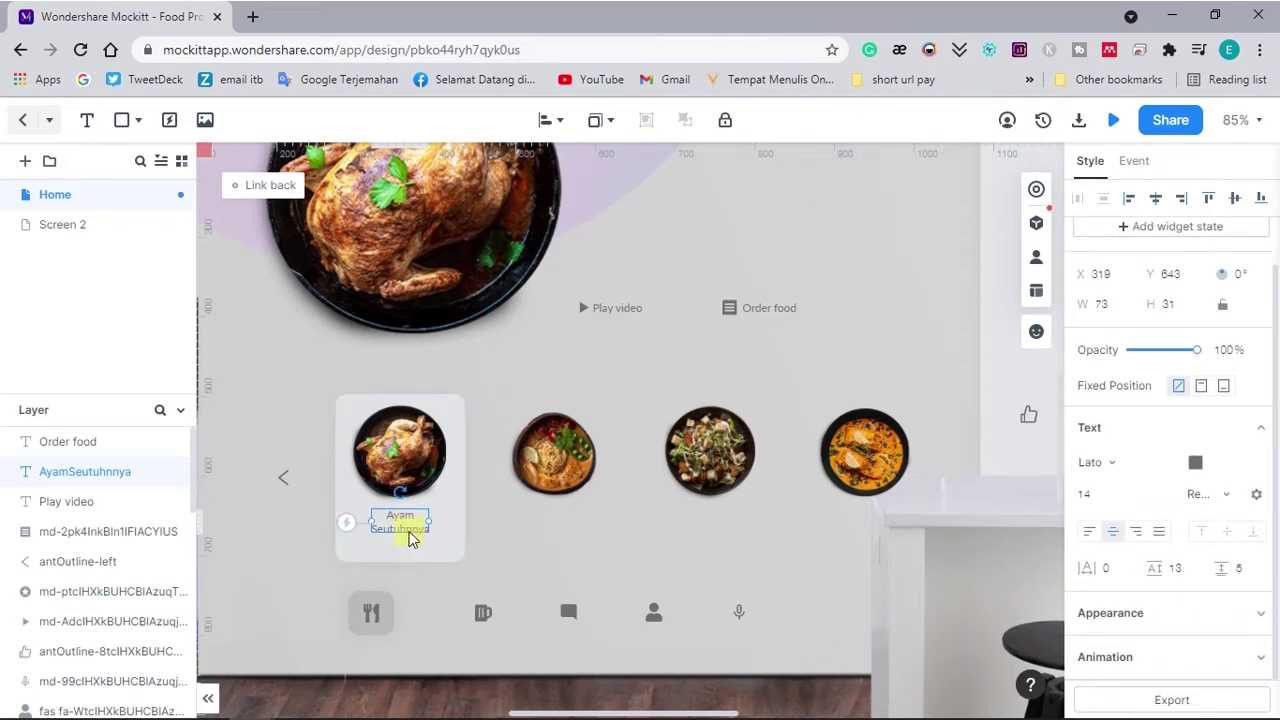
# Copy the caption under the second dish thumbnail
pyautogui.moveTo(409, 538); pyautogui.dragTo(557, 514)
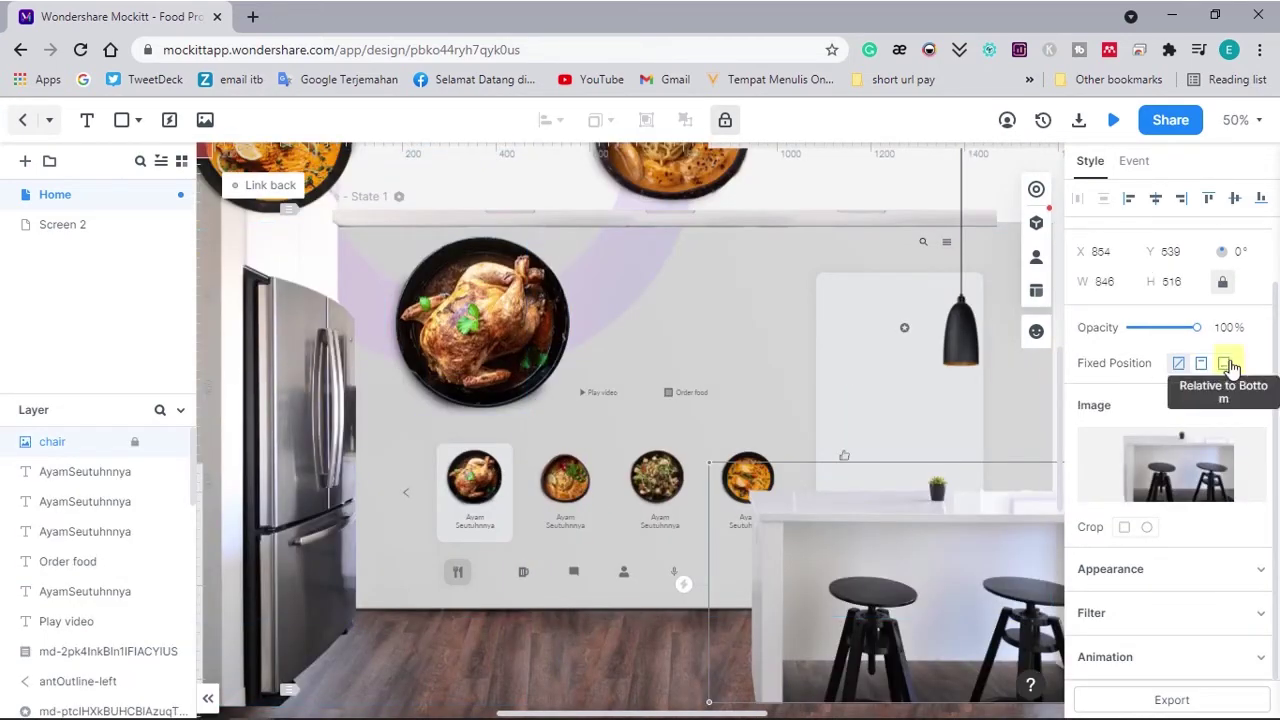
pyautogui.scroll(2, 1170, 425)
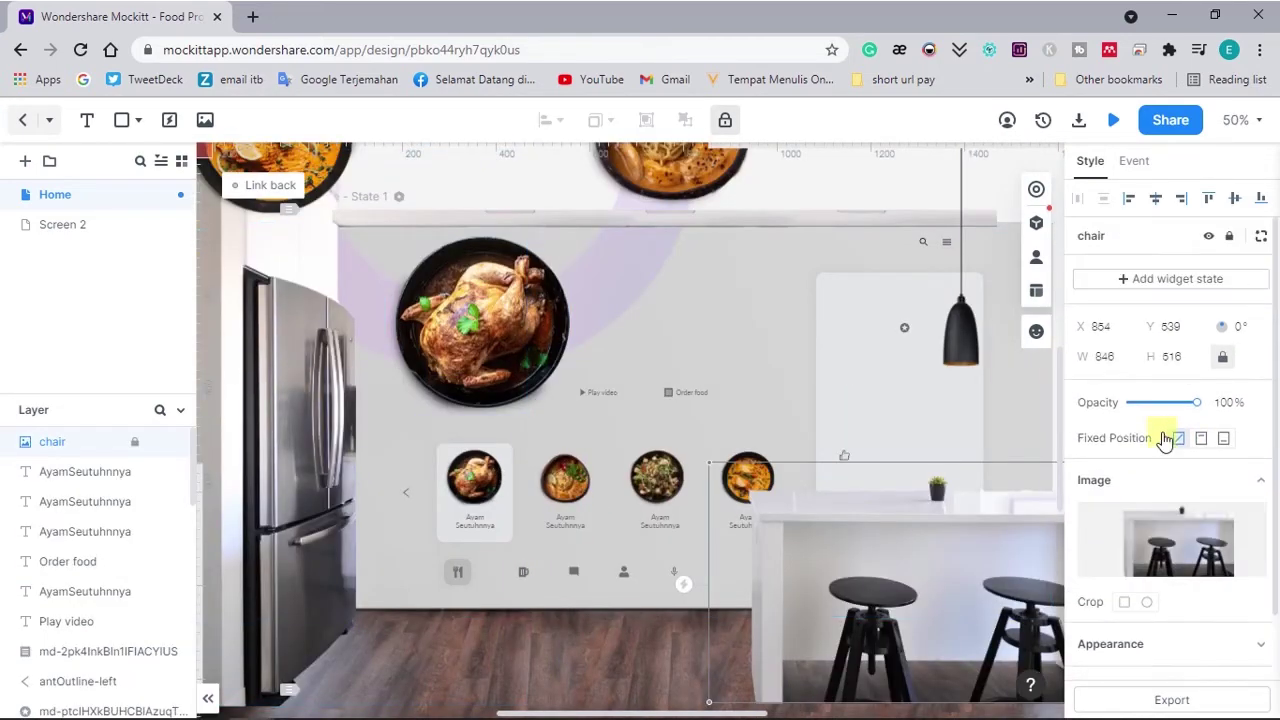
pyautogui.scroll(-2, 1168, 437)
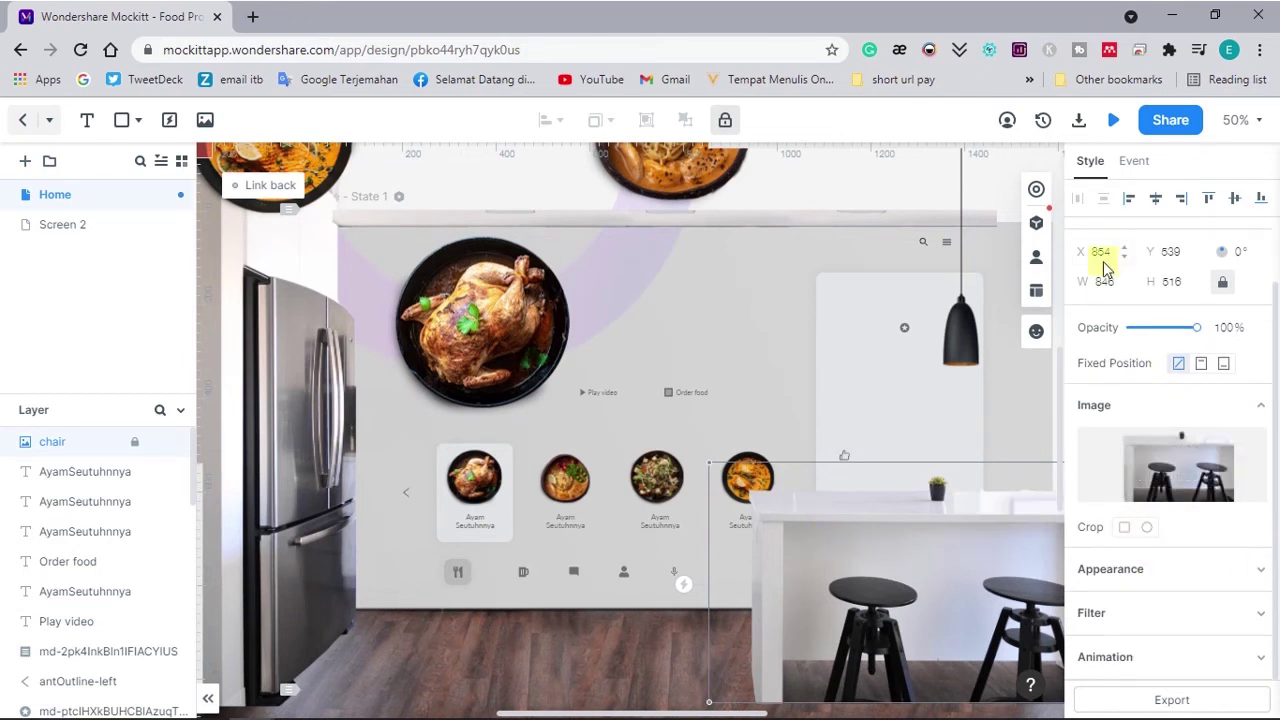
# Add a rectangle to the page from the component libraries and pan toward the page's left
pyautogui.click(1036, 222)
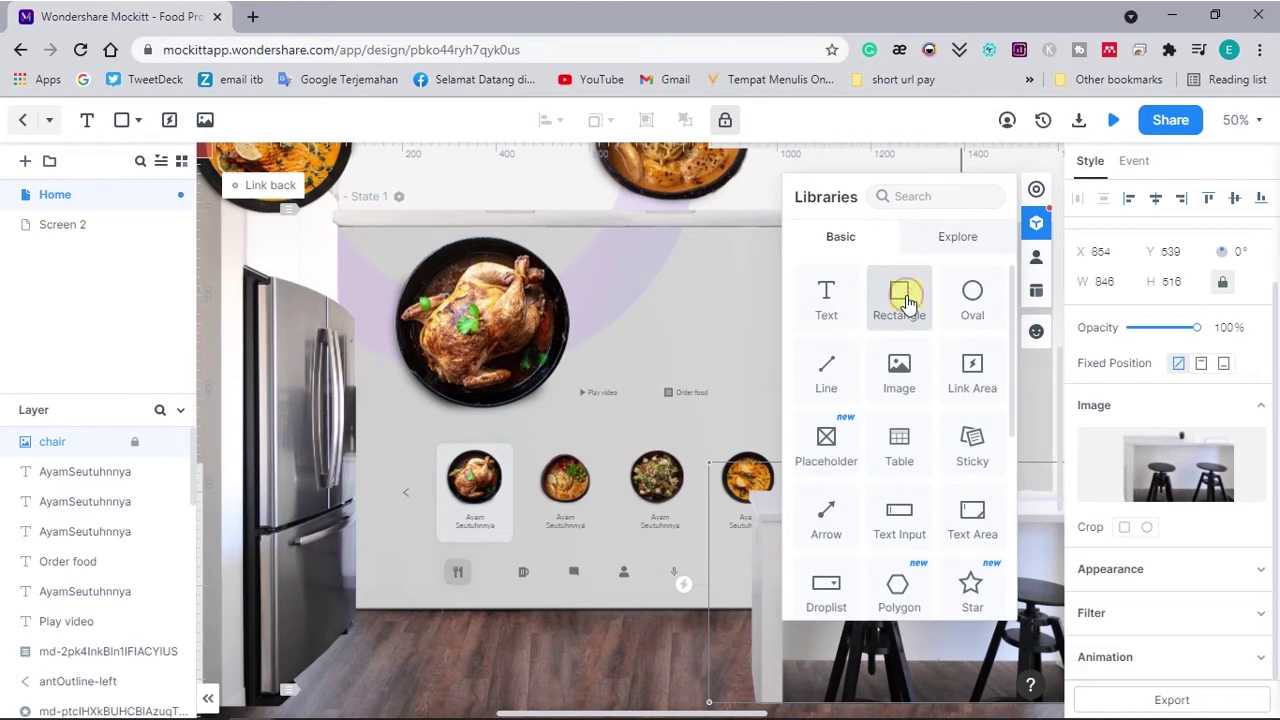
pyautogui.moveTo(889, 337); pyautogui.dragTo(378, 362)
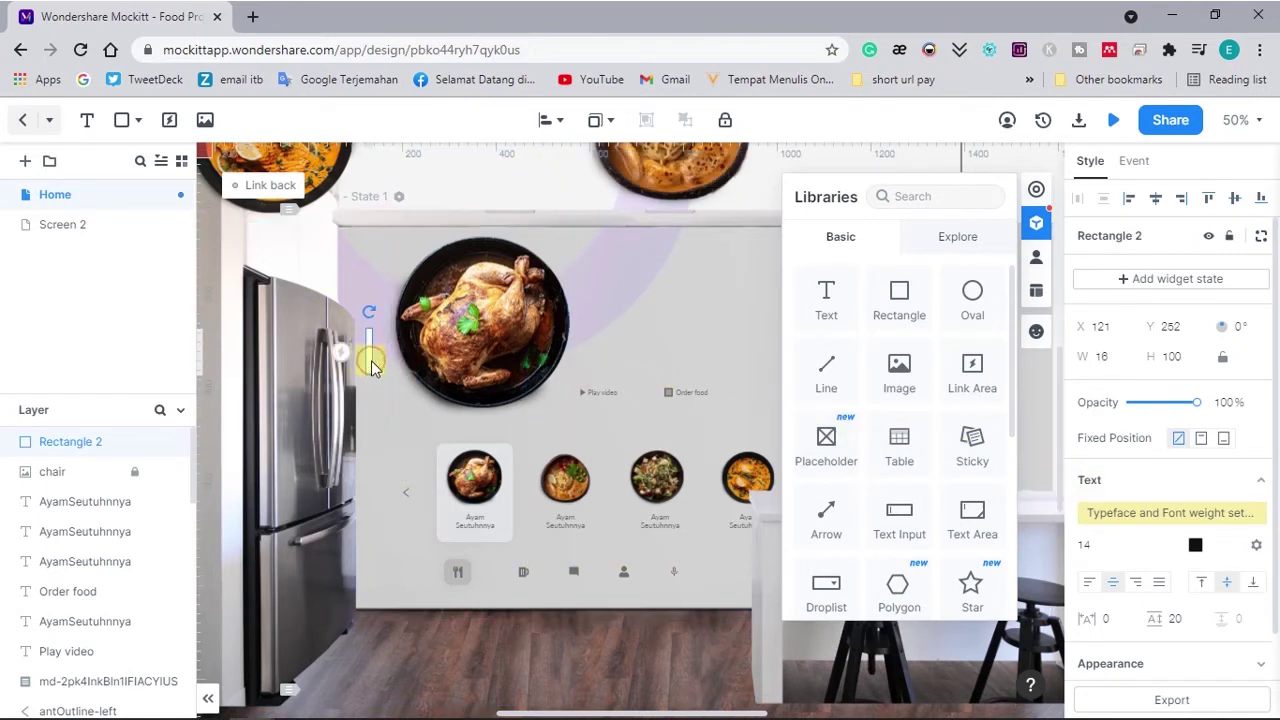
pyautogui.click(1036, 223)
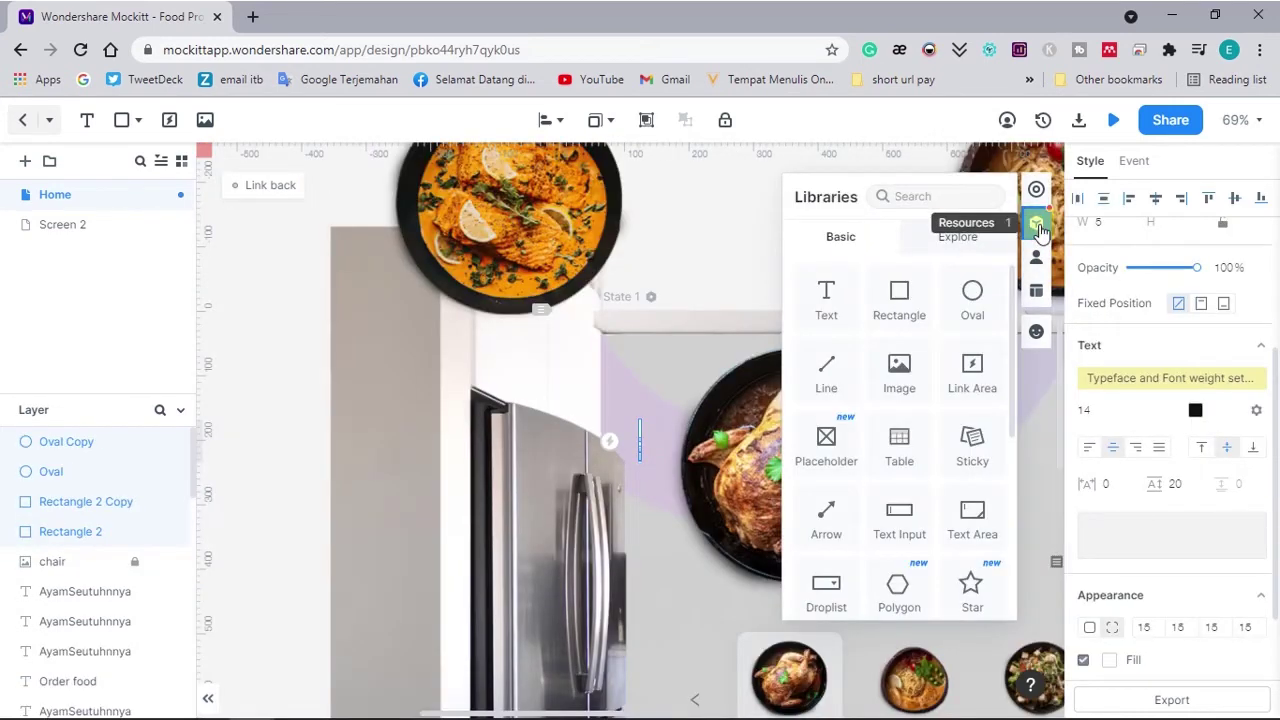
pyautogui.click(737, 257)
pyautogui.moveTo(743, 277); pyautogui.dragTo(547, 199)
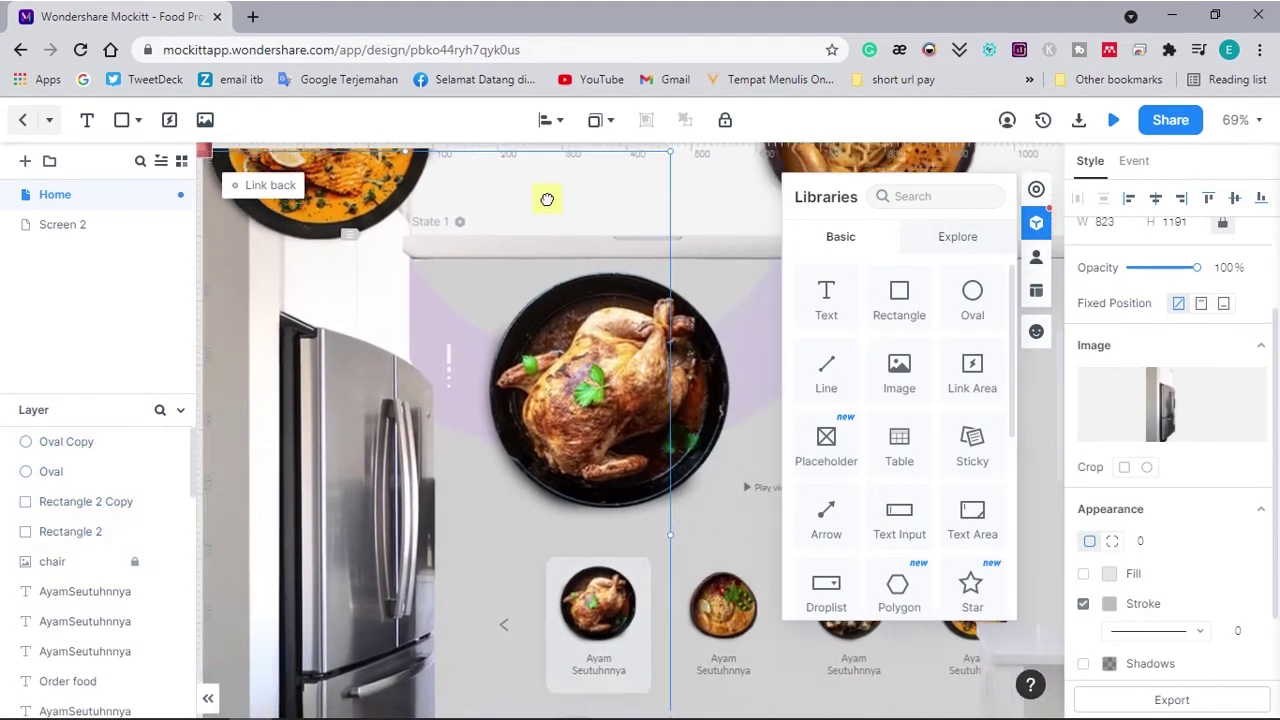
# Fill the new rectangles and ovals with dark grey, then pan back toward the right side
pyautogui.click(90, 533)
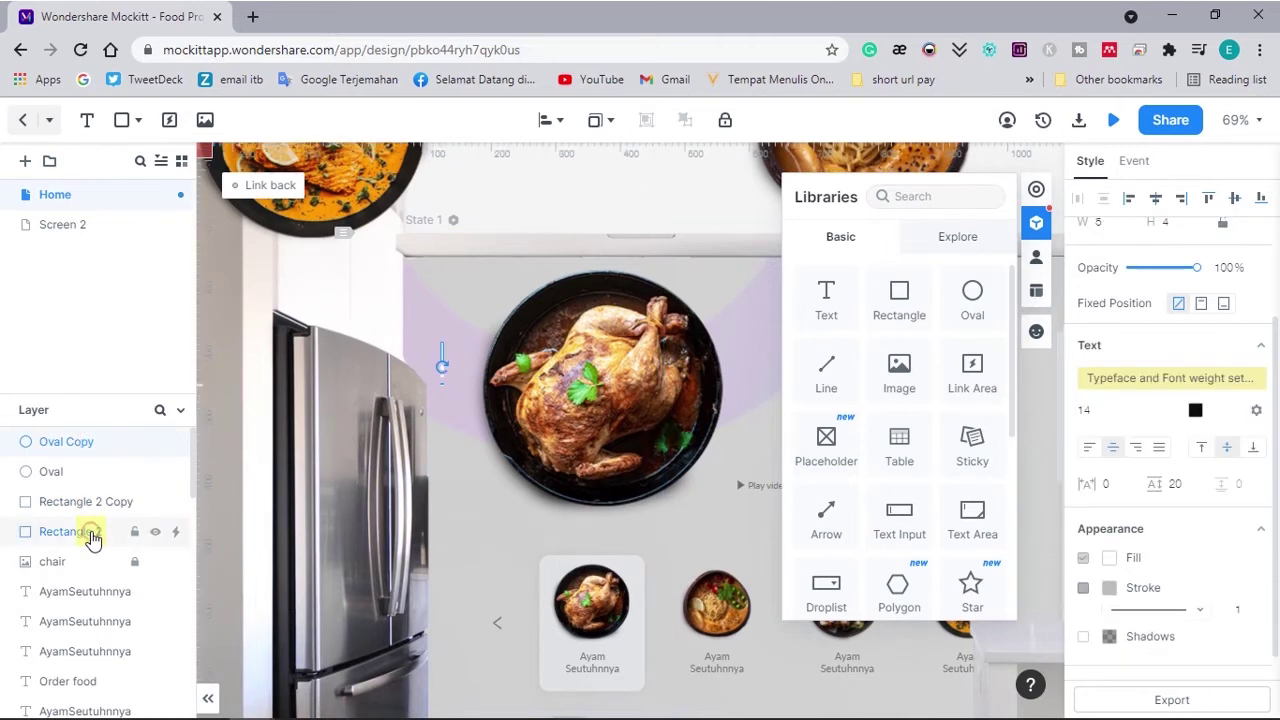
pyautogui.keyDown('shift'); pyautogui.click(91, 535); pyautogui.keyUp('shift')
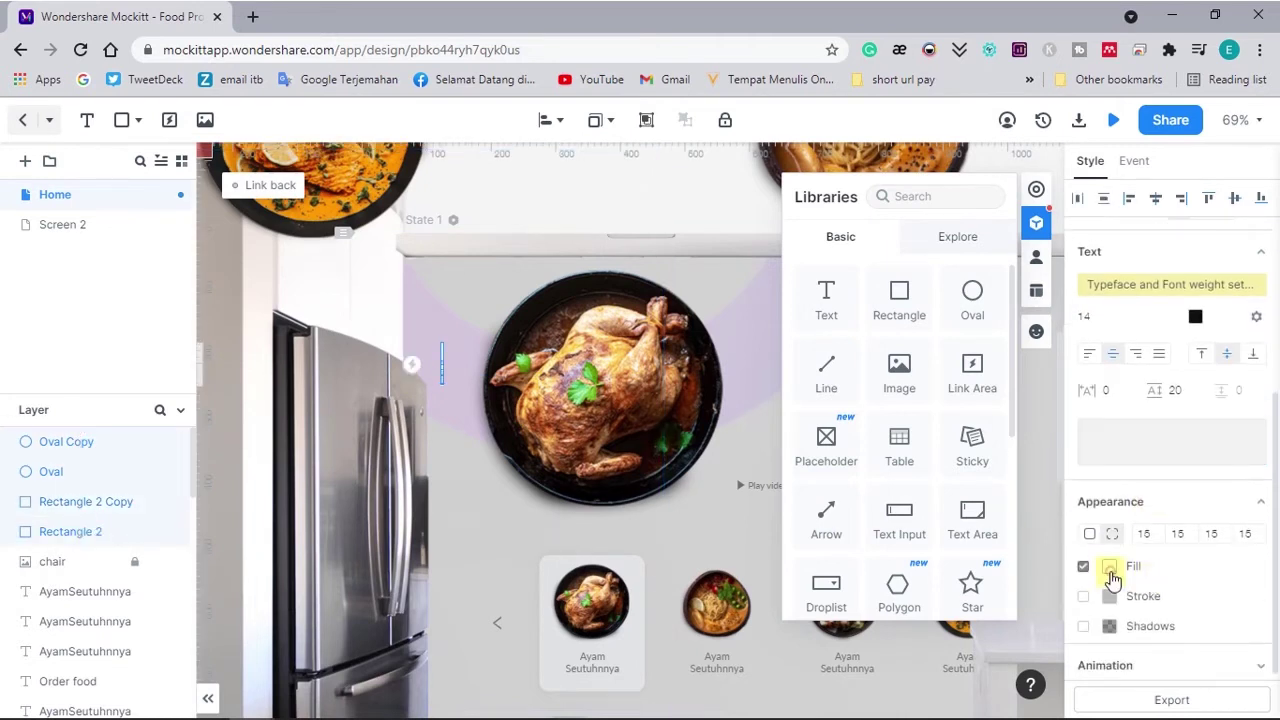
pyautogui.click(1110, 567)
pyautogui.moveTo(866, 523)
pyautogui.mouseDown()
pyautogui.moveTo(865, 494)
pyautogui.moveTo(860, 511)
pyautogui.mouseUp()
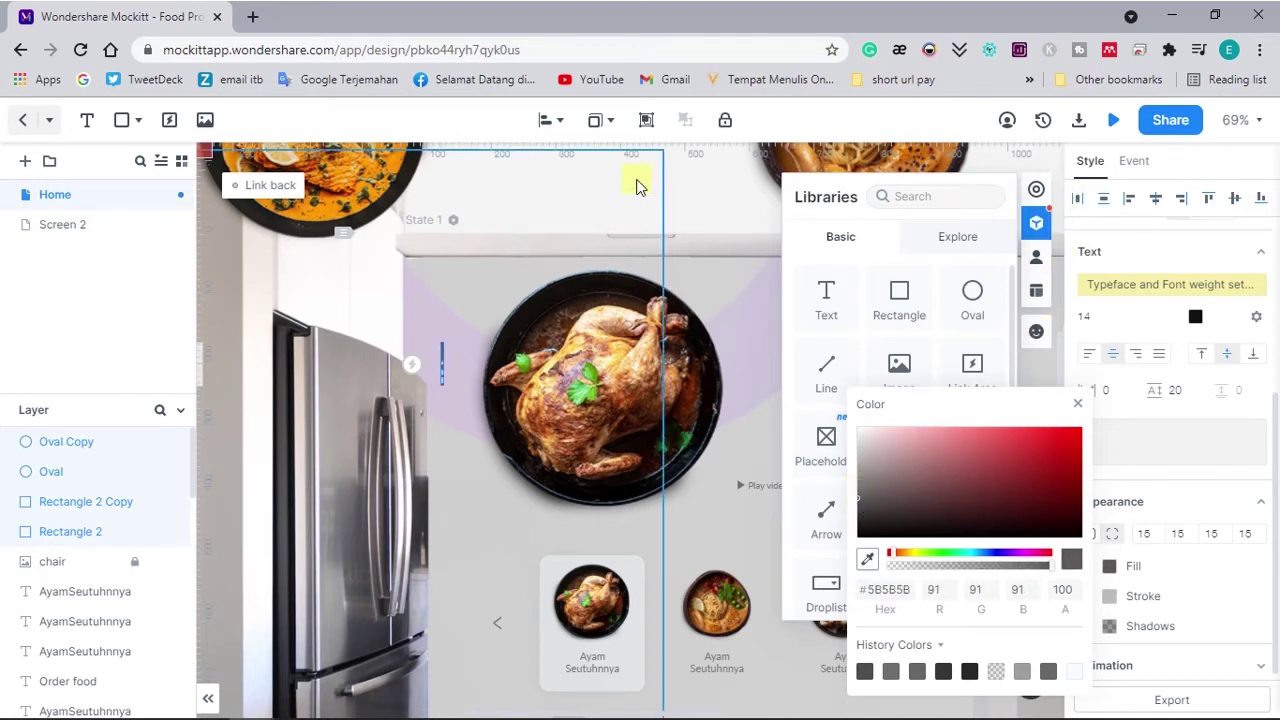
pyautogui.click(740, 192)
pyautogui.click(1036, 222)
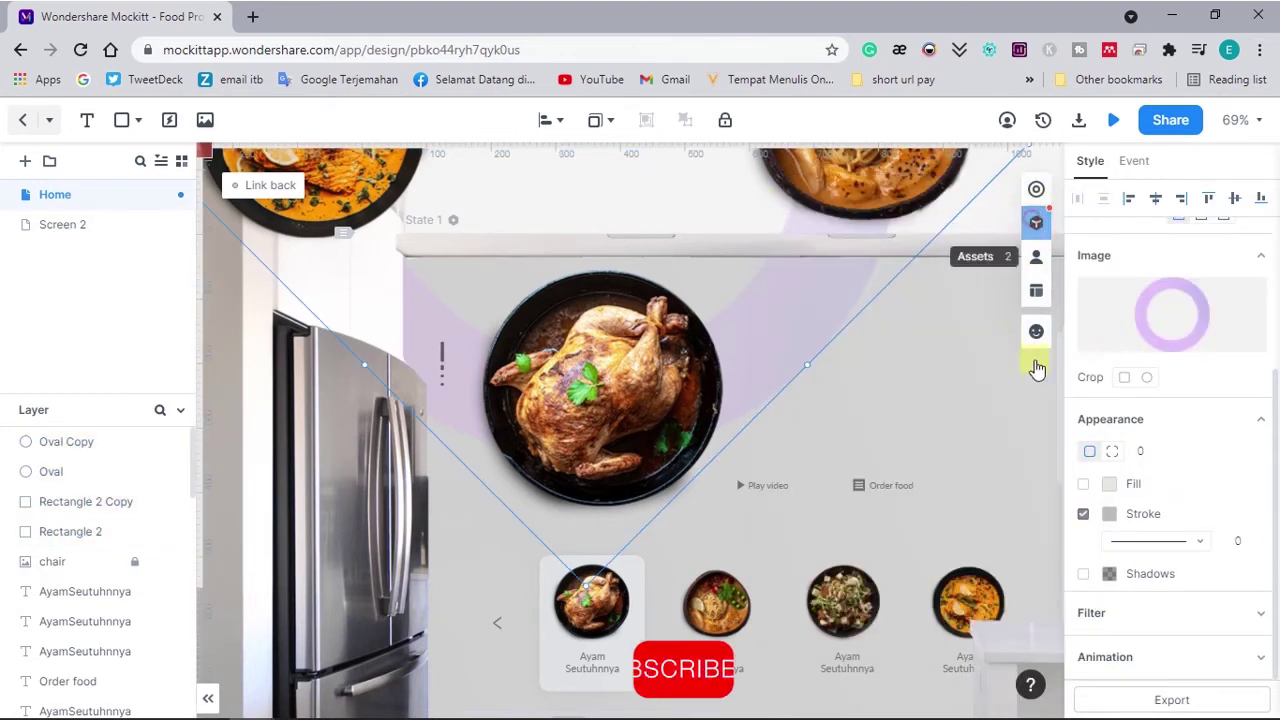
pyautogui.scroll(-2, 875, 510)
pyautogui.moveTo(877, 516); pyautogui.dragTo(600, 383)
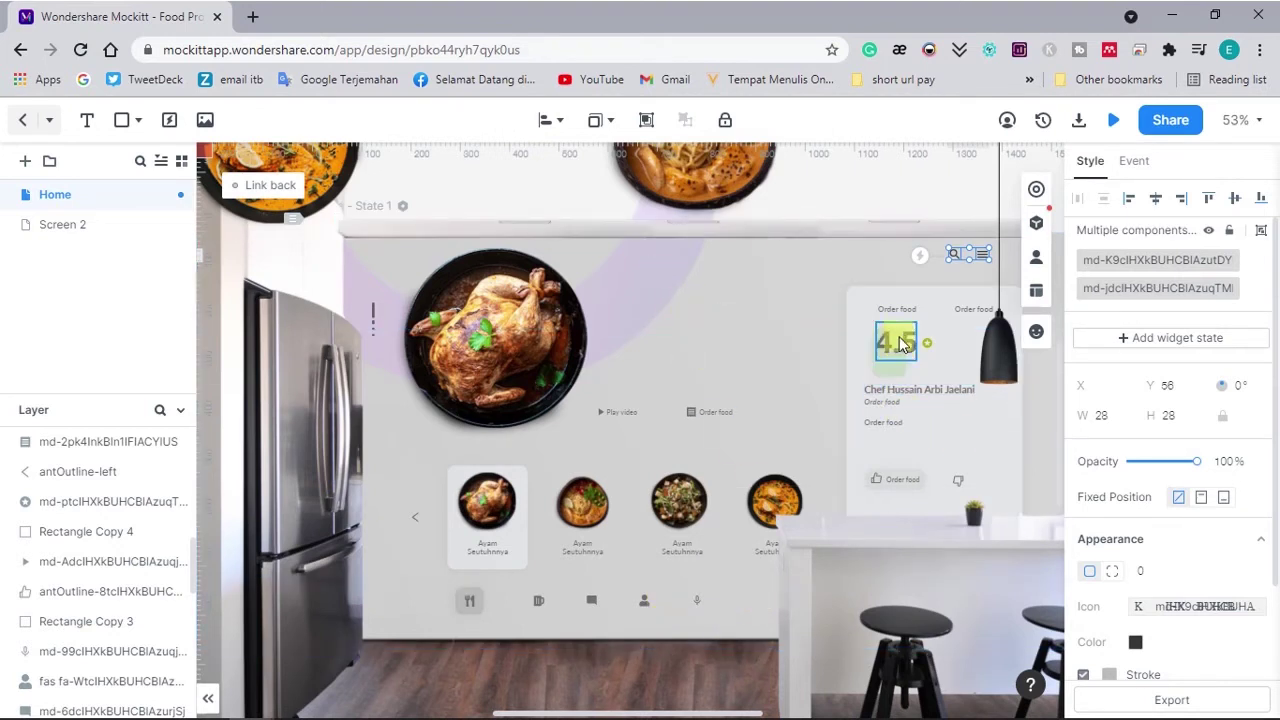
# Alt-drag copies of the 4.5 text beside the chicken, stacking them upward
pyautogui.moveTo(903, 347); pyautogui.dragTo(632, 358)
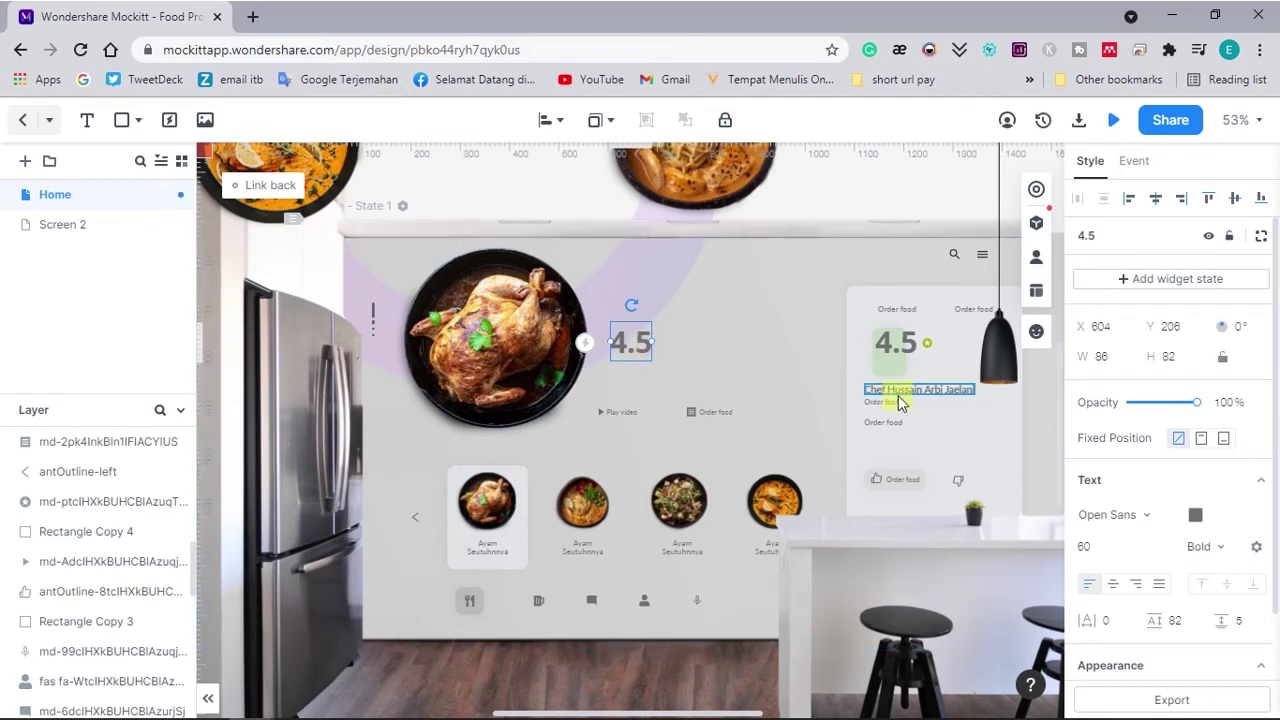
pyautogui.moveTo(650, 356); pyautogui.dragTo(643, 276)
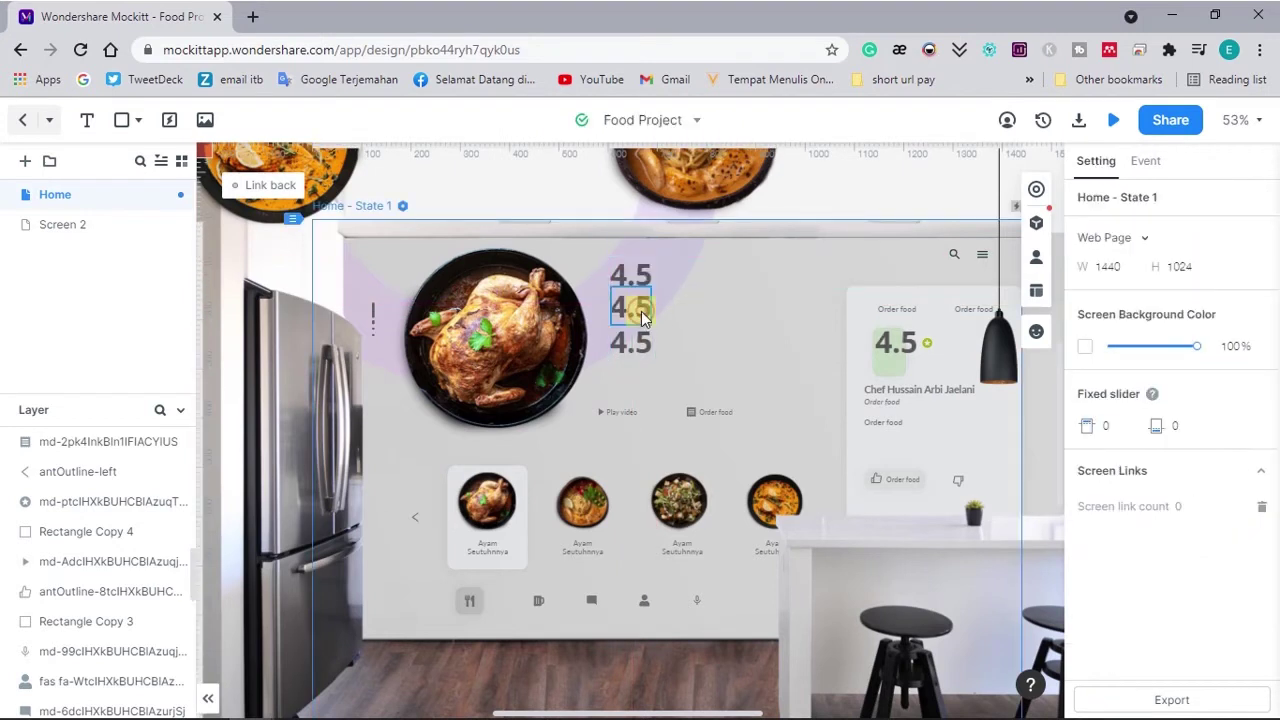
# Retype the middle and lower 4.5 copies as 'Ayam Bakar' and 'SEUTUHNNYA'
pyautogui.doubleClick(643, 318)
pyautogui.write('Agam')
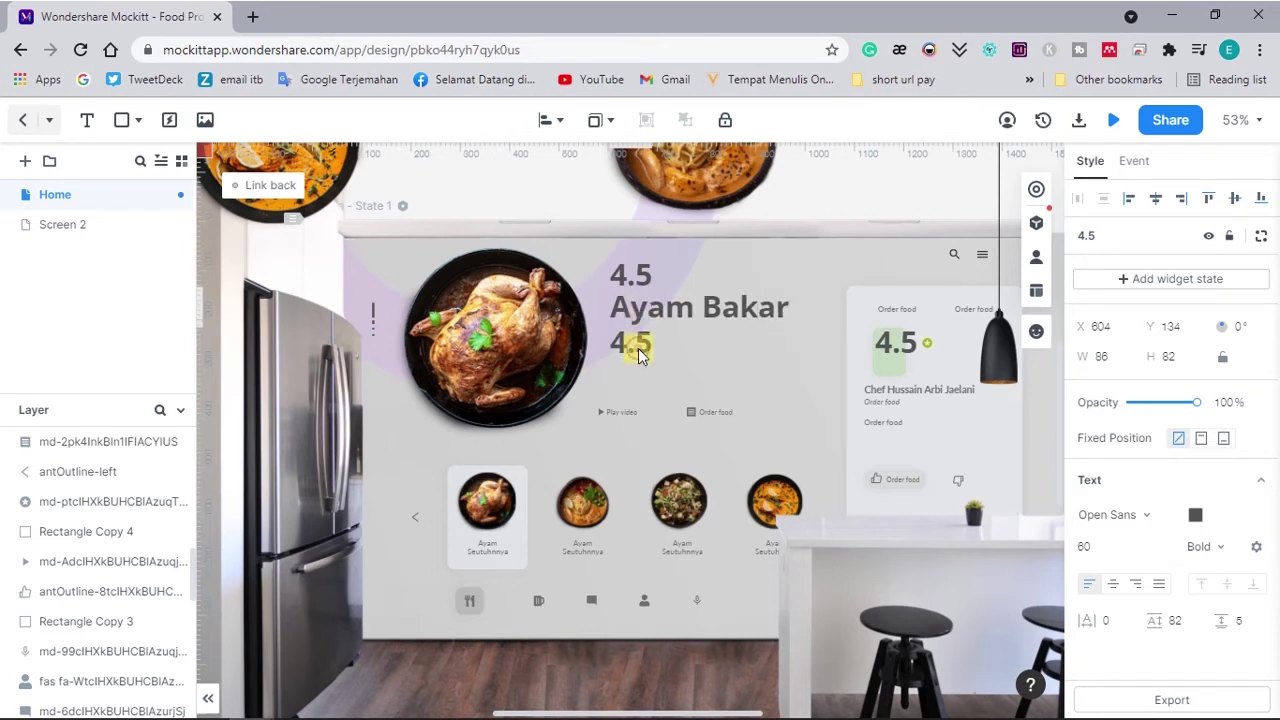
pyautogui.doubleClick(640, 348)
pyautogui.write('Seutuhnnya')
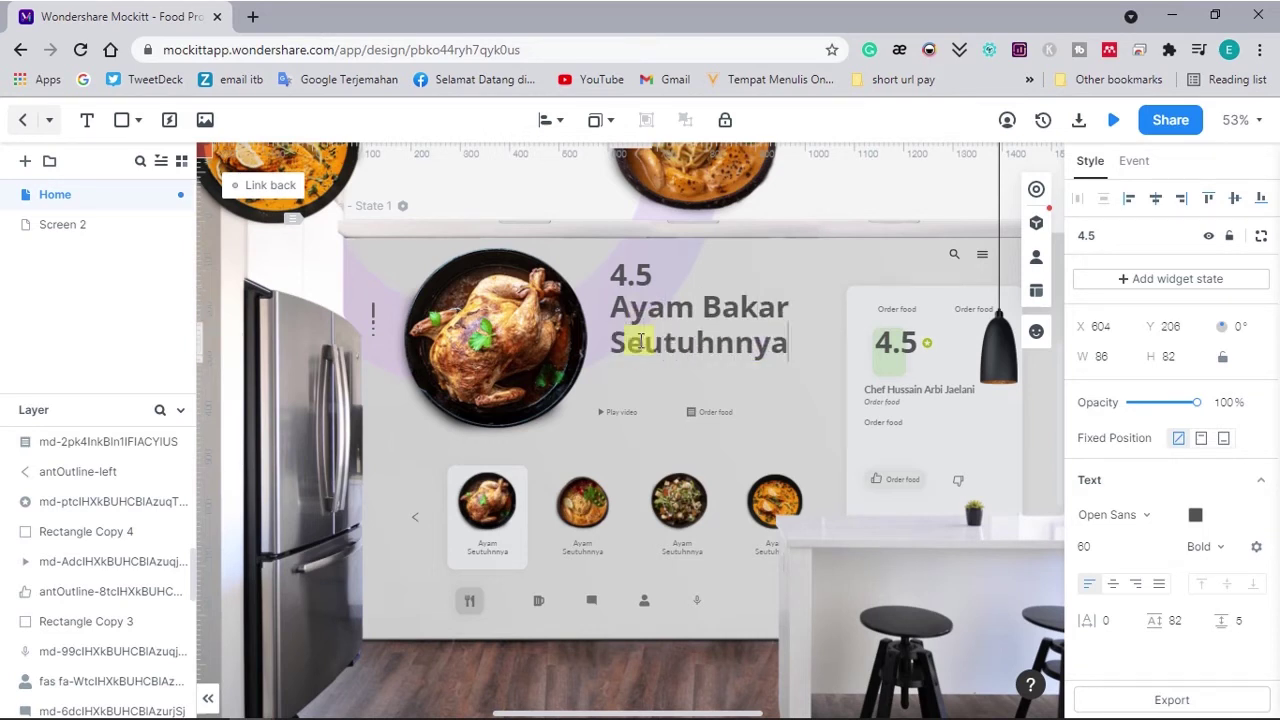
pyautogui.doubleClick(641, 340)
pyautogui.write('SEUTUH')
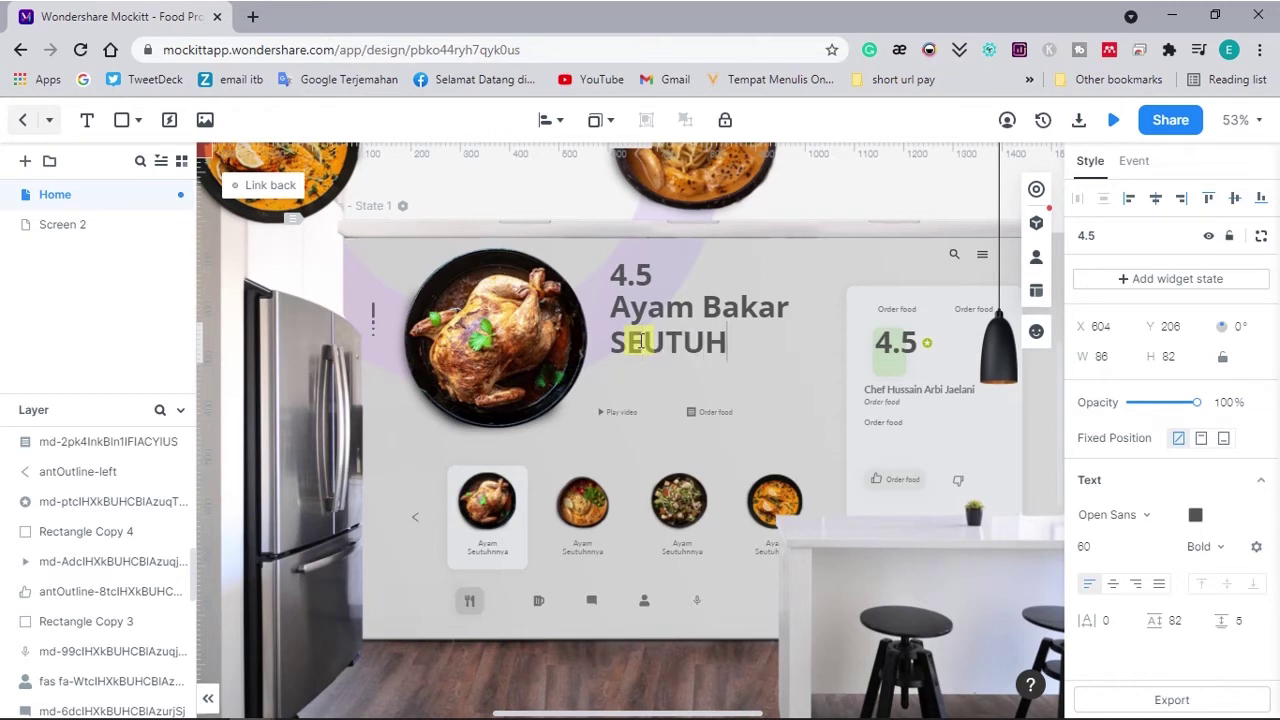
pyautogui.write('NNYA')
pyautogui.click(685, 309)
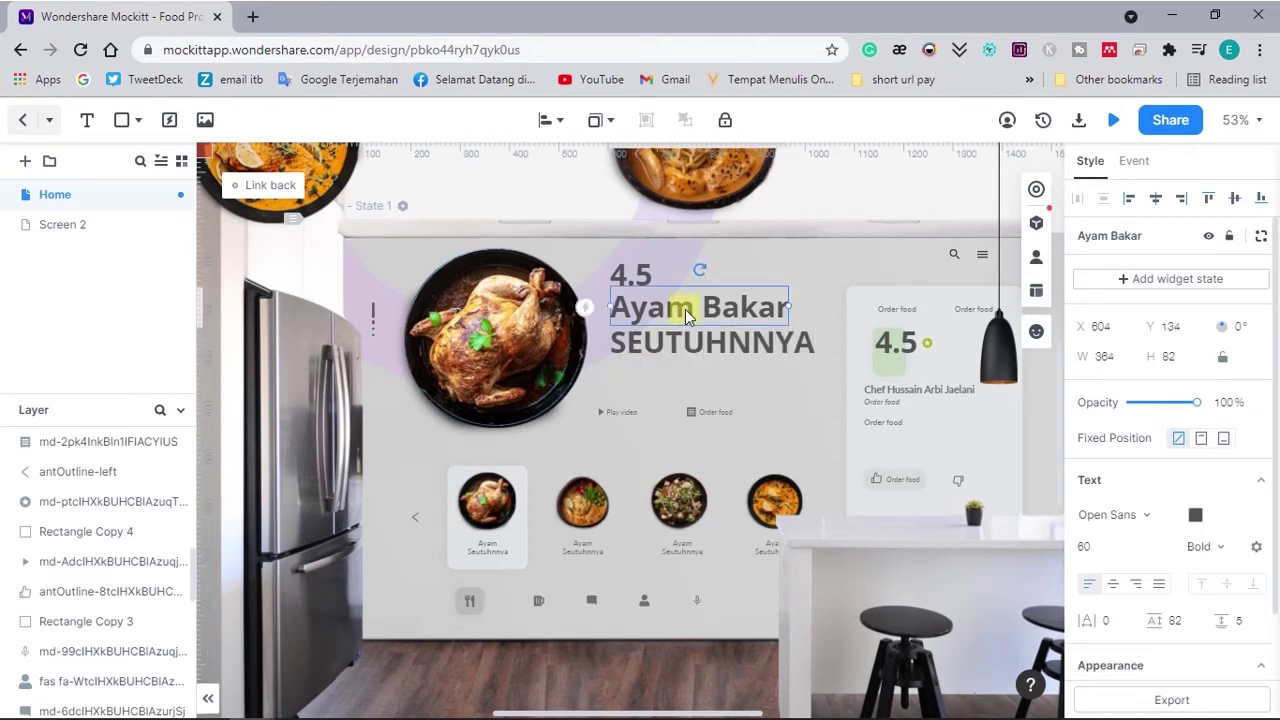
pyautogui.doubleClick(685, 309)
pyautogui.click(820, 213)
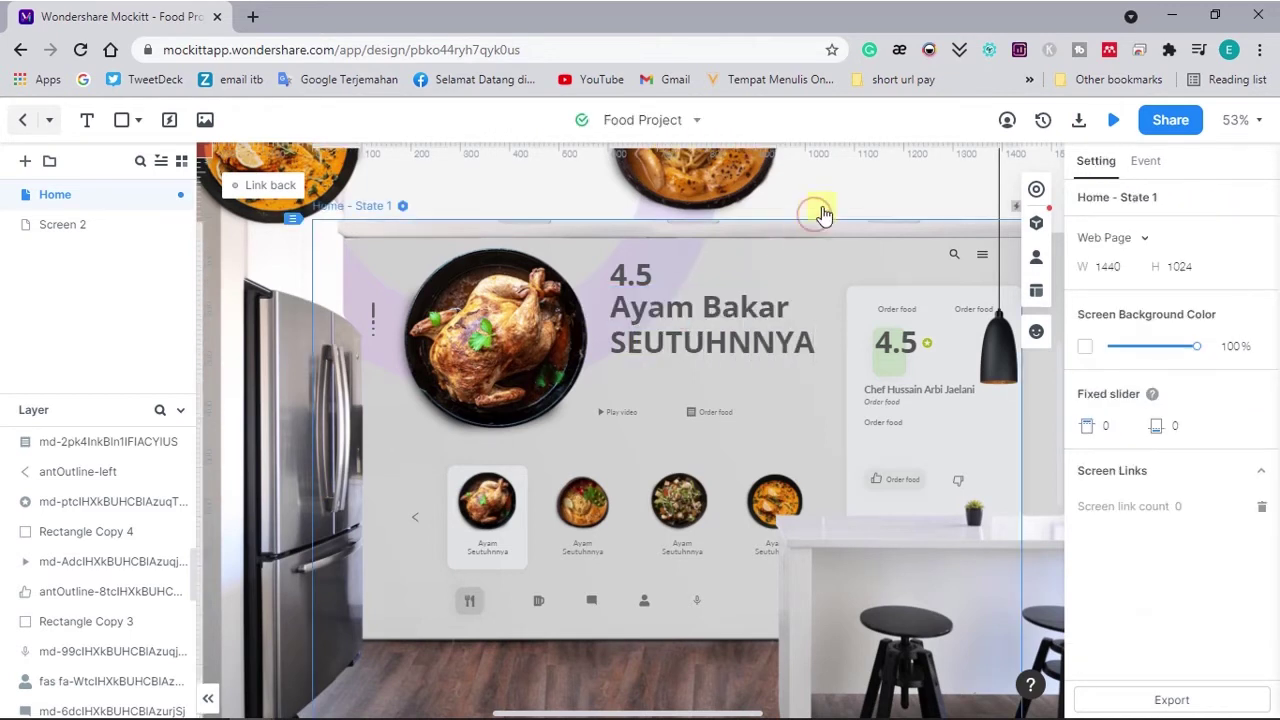
# Retype the top 4.5 copy as '#1 Paling idaman' and select the whole heading
pyautogui.click(636, 277)
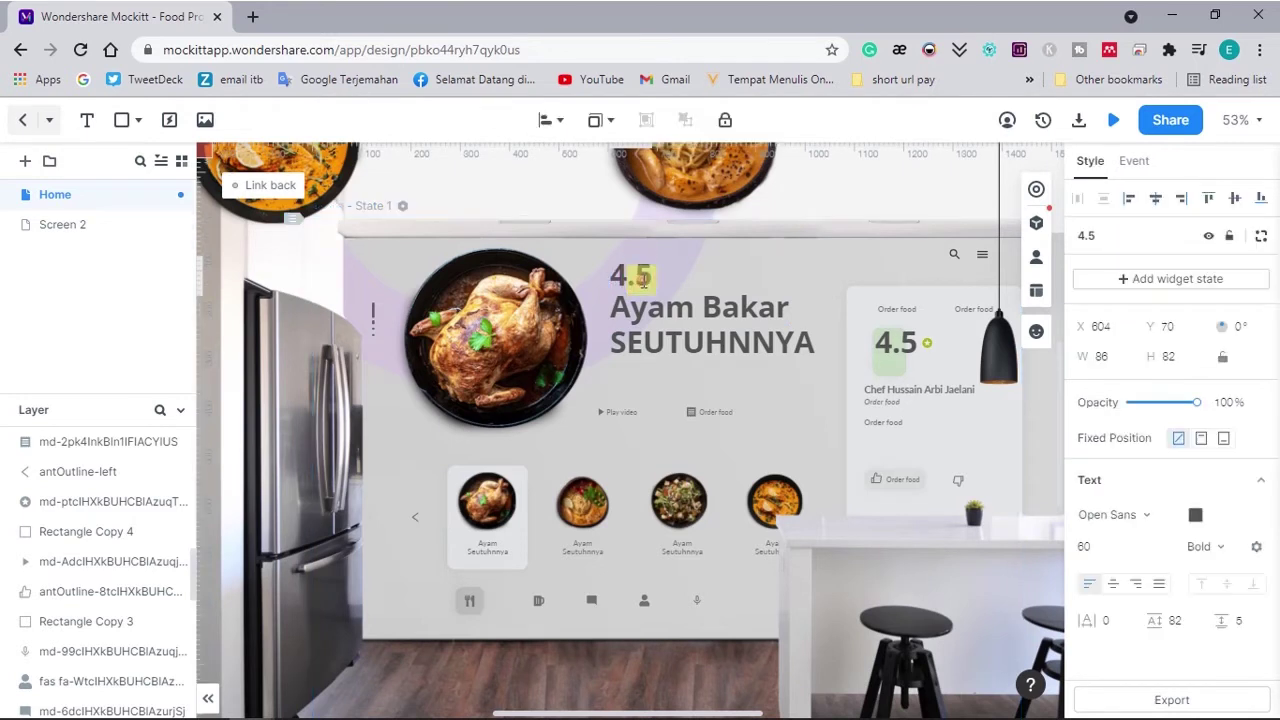
pyautogui.doubleClick(640, 283)
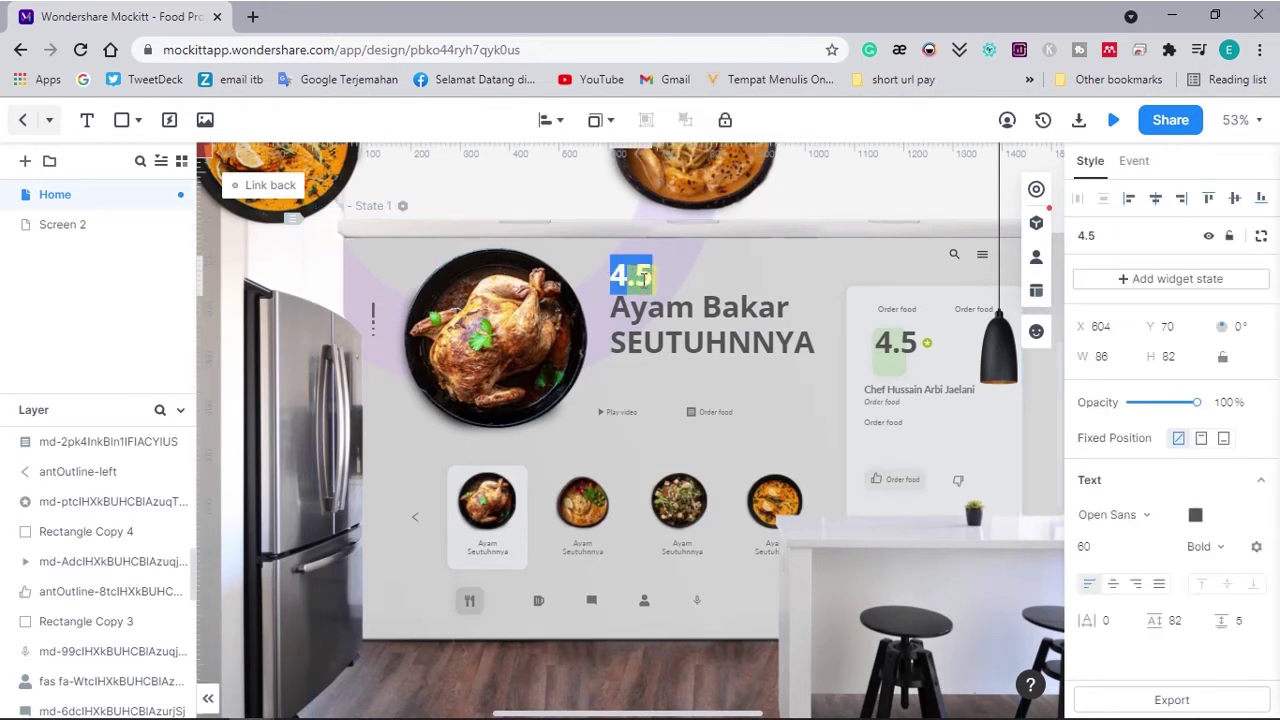
pyautogui.write('#')
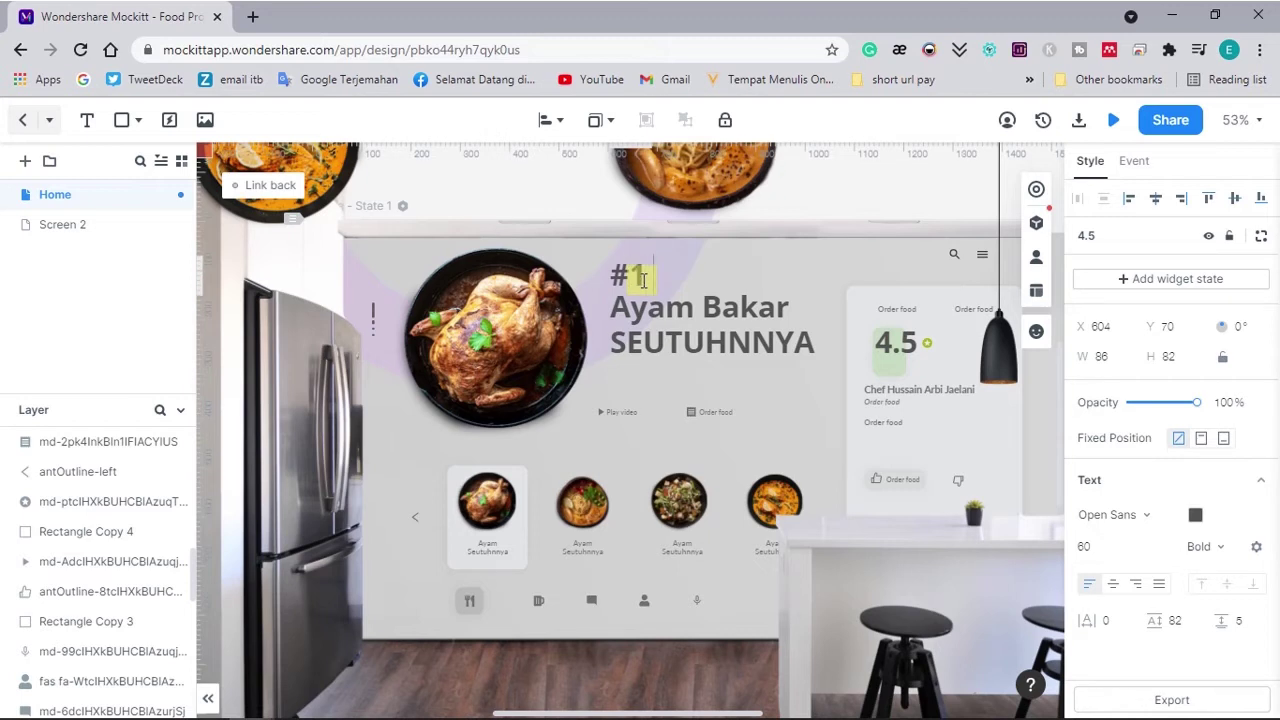
pyautogui.write('1 Paling idaman')
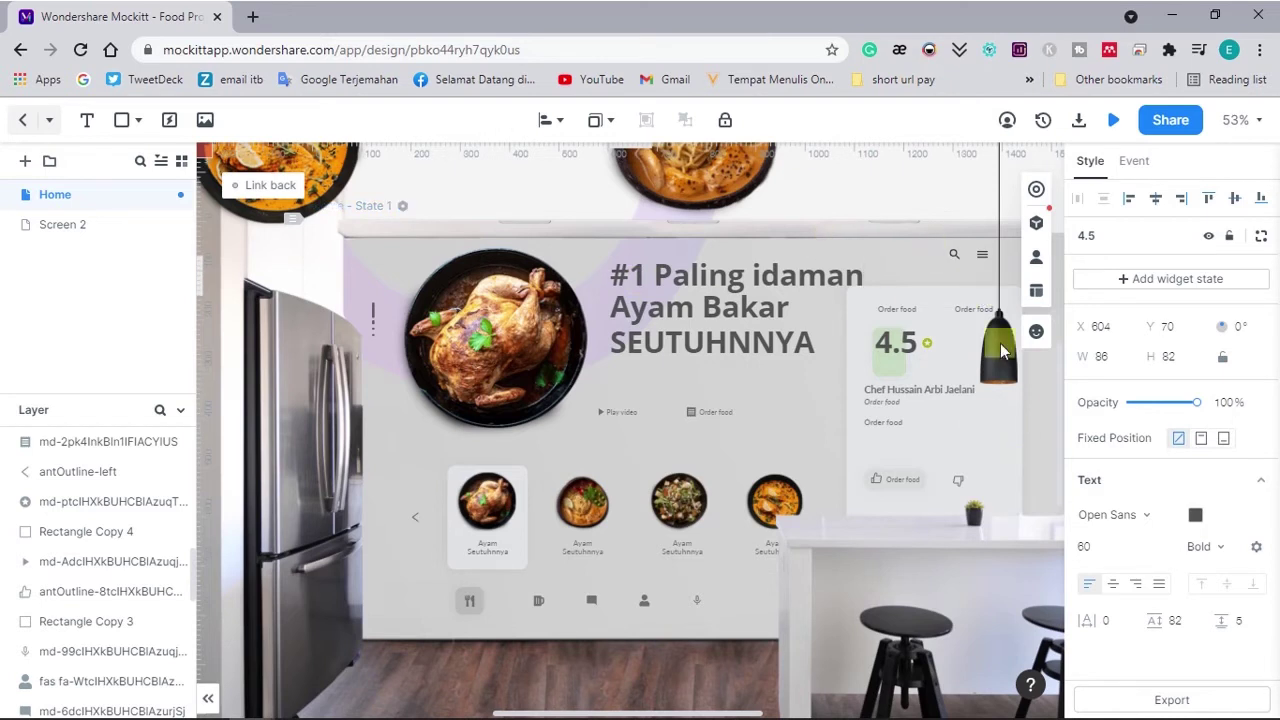
pyautogui.hotkey('ctrl', 'a')
pyautogui.click(1163, 548)
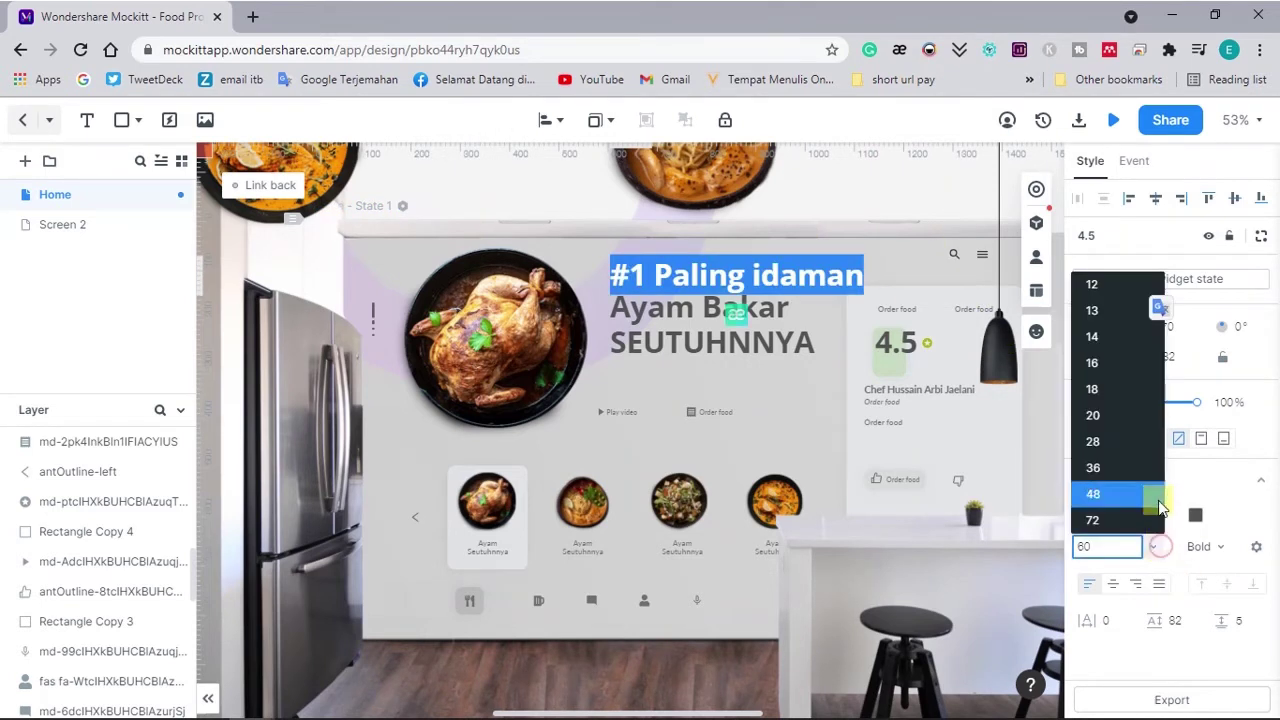
# Shrink '#1 Paling idaman' to size 14, move it down toward the title, then set size 16
pyautogui.click(1129, 337)
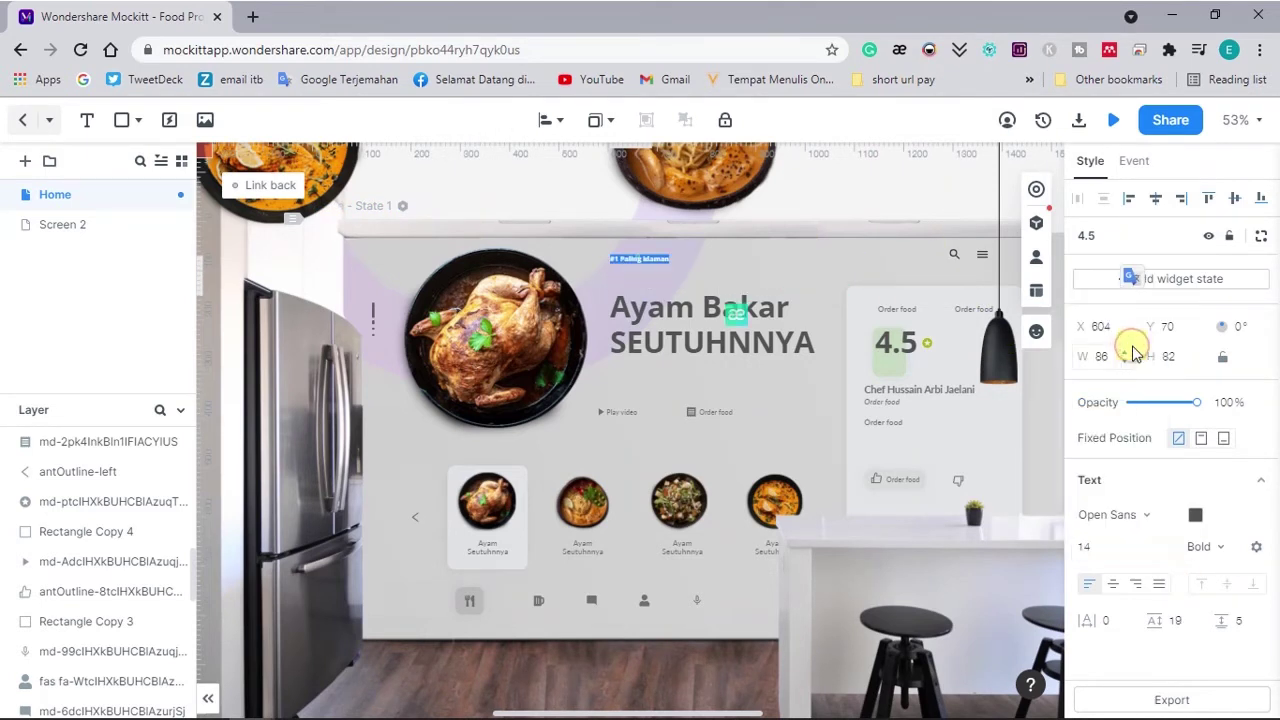
pyautogui.click(879, 207)
pyautogui.moveTo(646, 260); pyautogui.dragTo(645, 293)
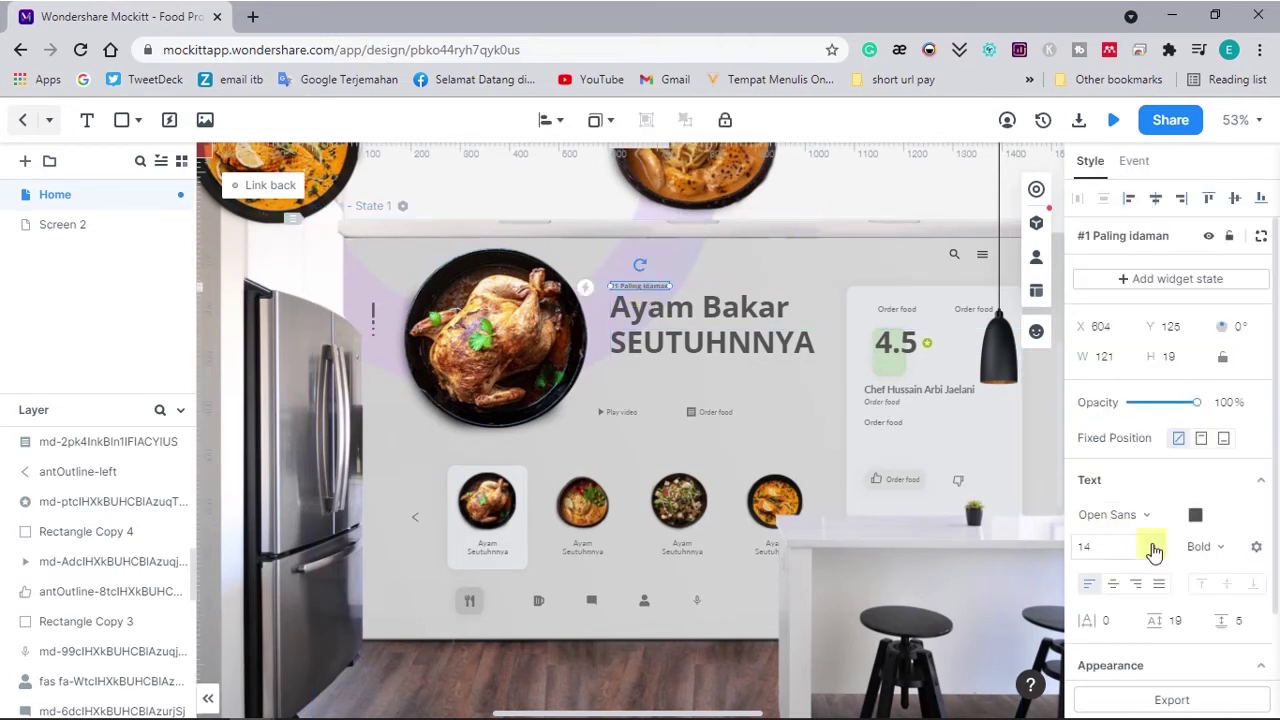
pyautogui.click(1112, 542)
pyautogui.click(1108, 372)
pyautogui.click(828, 199)
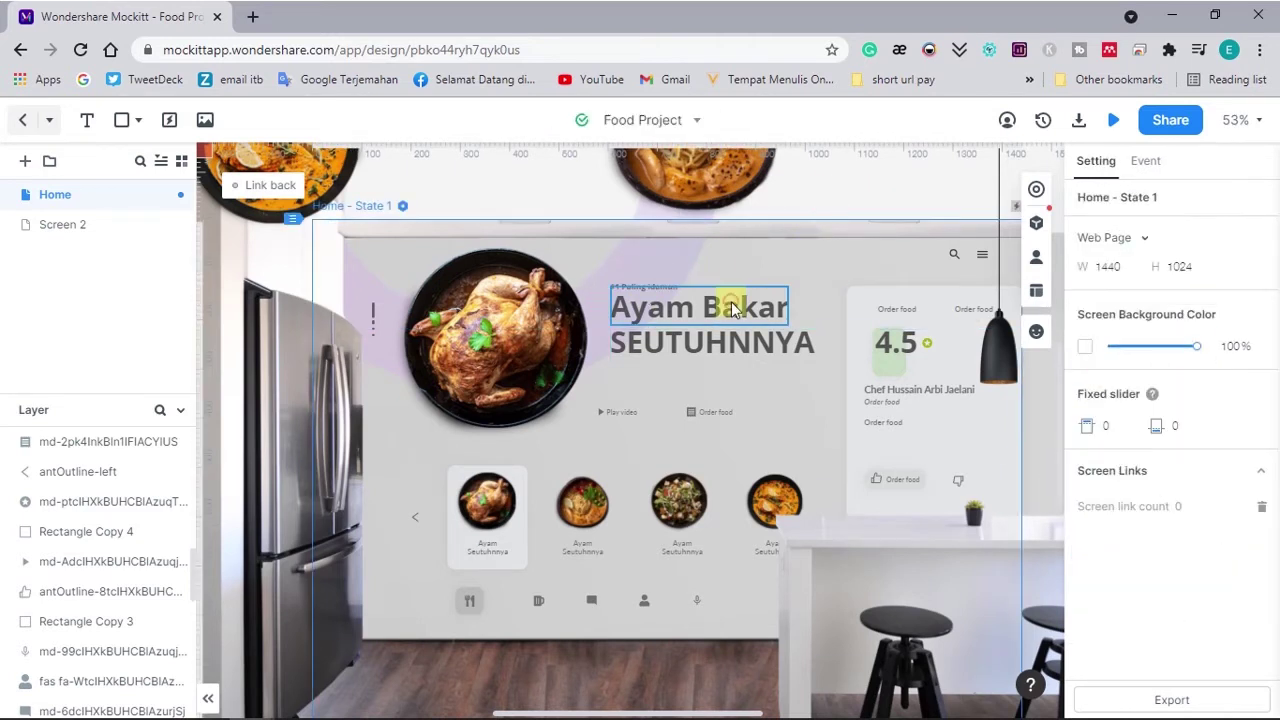
# Set the 'Ayam Bakar' text to a Light font weight
pyautogui.click(732, 302)
pyautogui.click(1230, 546)
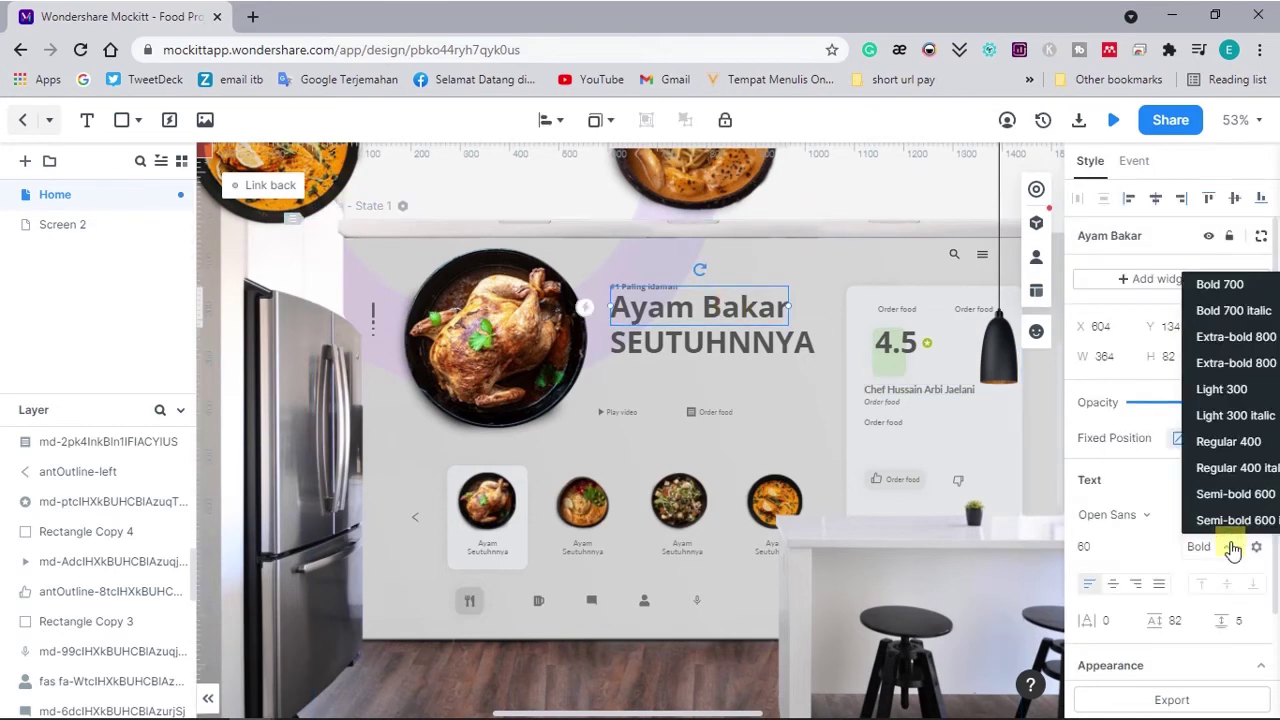
pyautogui.click(1230, 390)
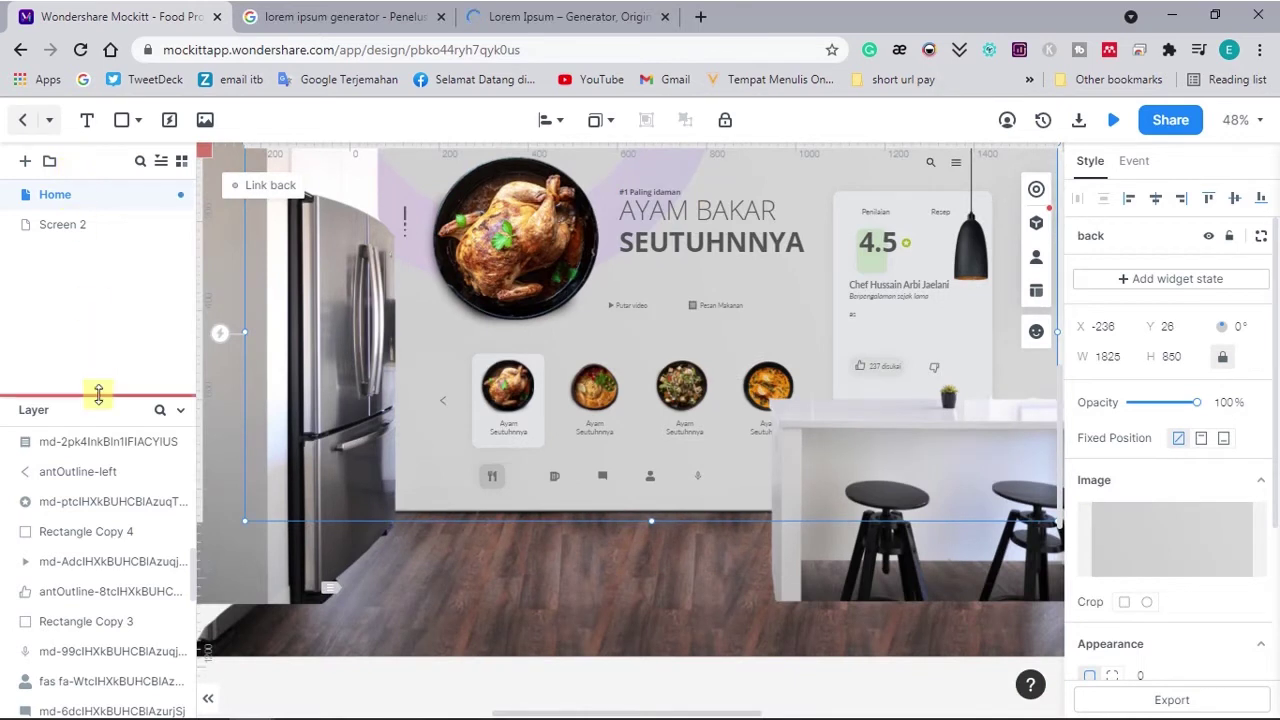
# Place an oval behind the microphone icon and give the icon a drop shadow
pyautogui.click(1036, 222)
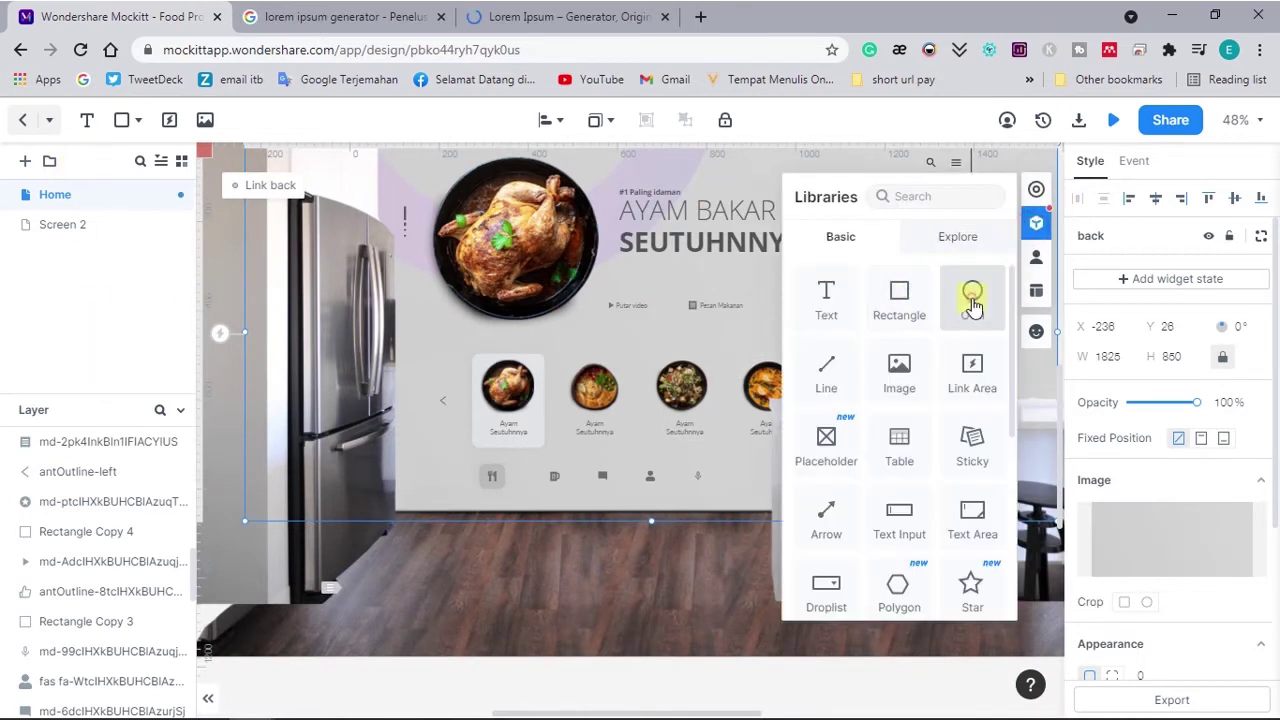
pyautogui.moveTo(977, 313); pyautogui.dragTo(693, 481)
pyautogui.click(1039, 226)
pyautogui.click(1050, 472)
pyautogui.scroll(2, 1050, 472)
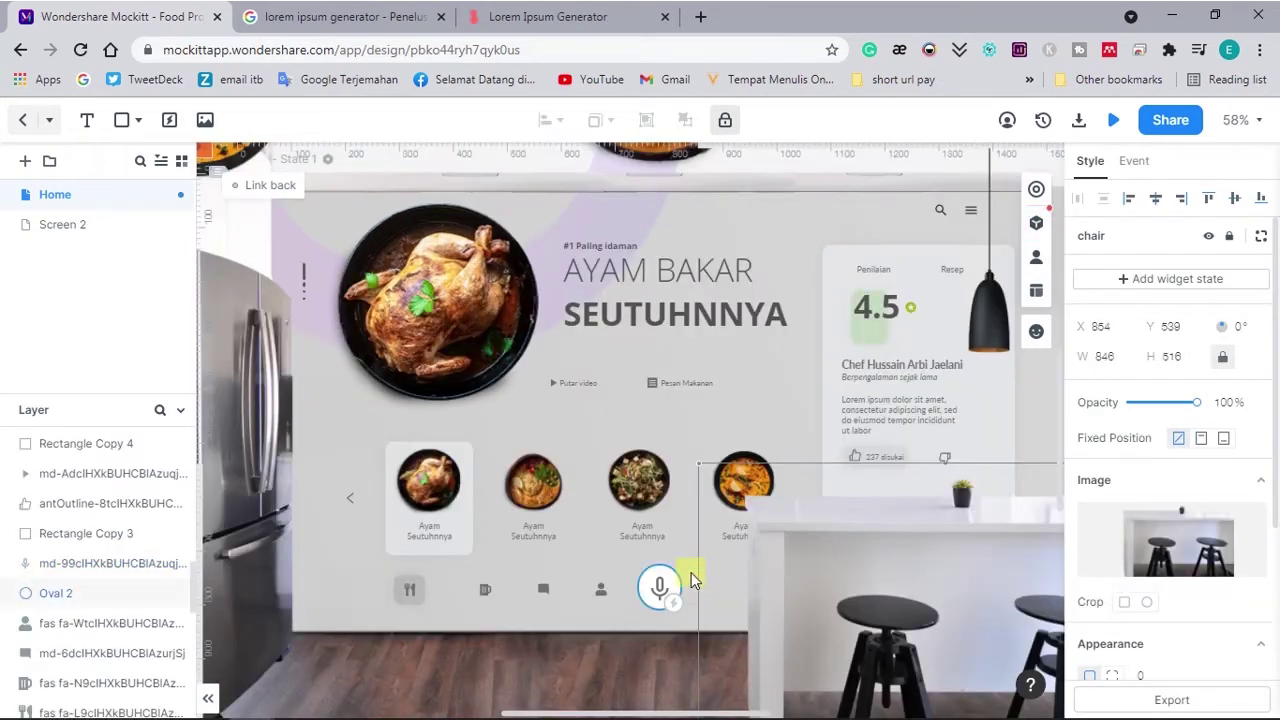
pyautogui.click(678, 583)
pyautogui.scroll(-2, 1134, 598)
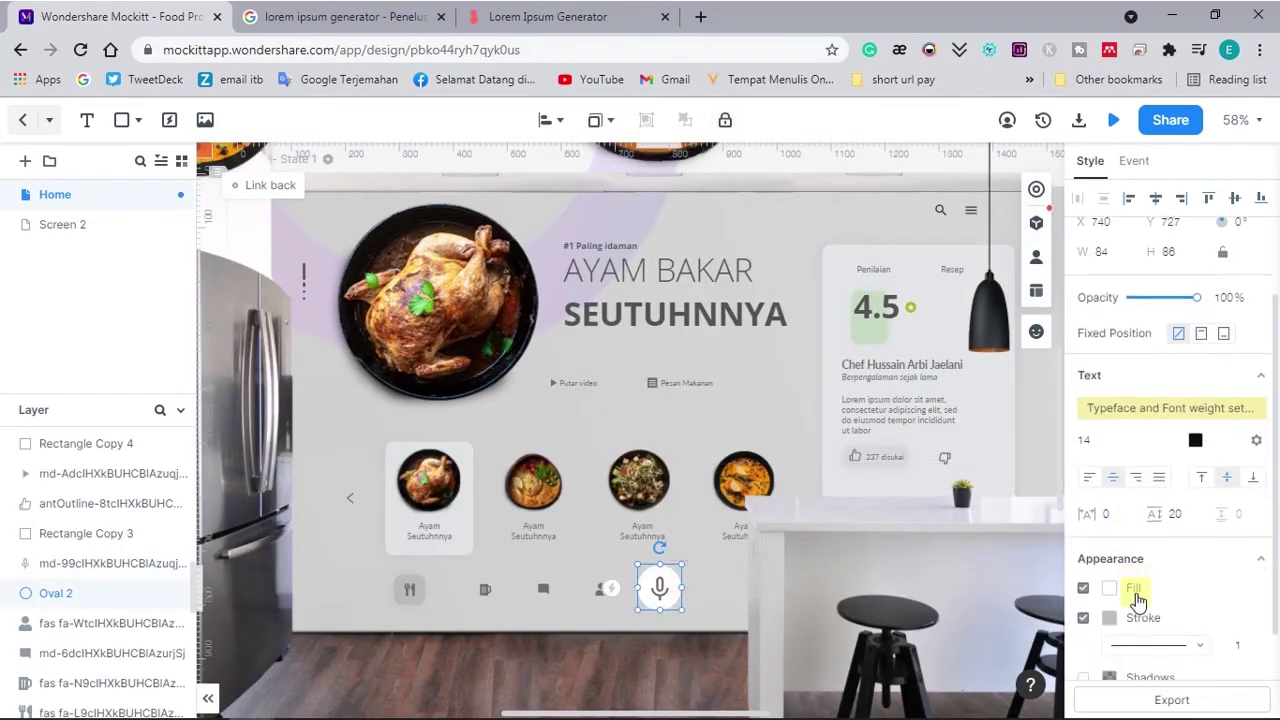
pyautogui.click(1180, 618)
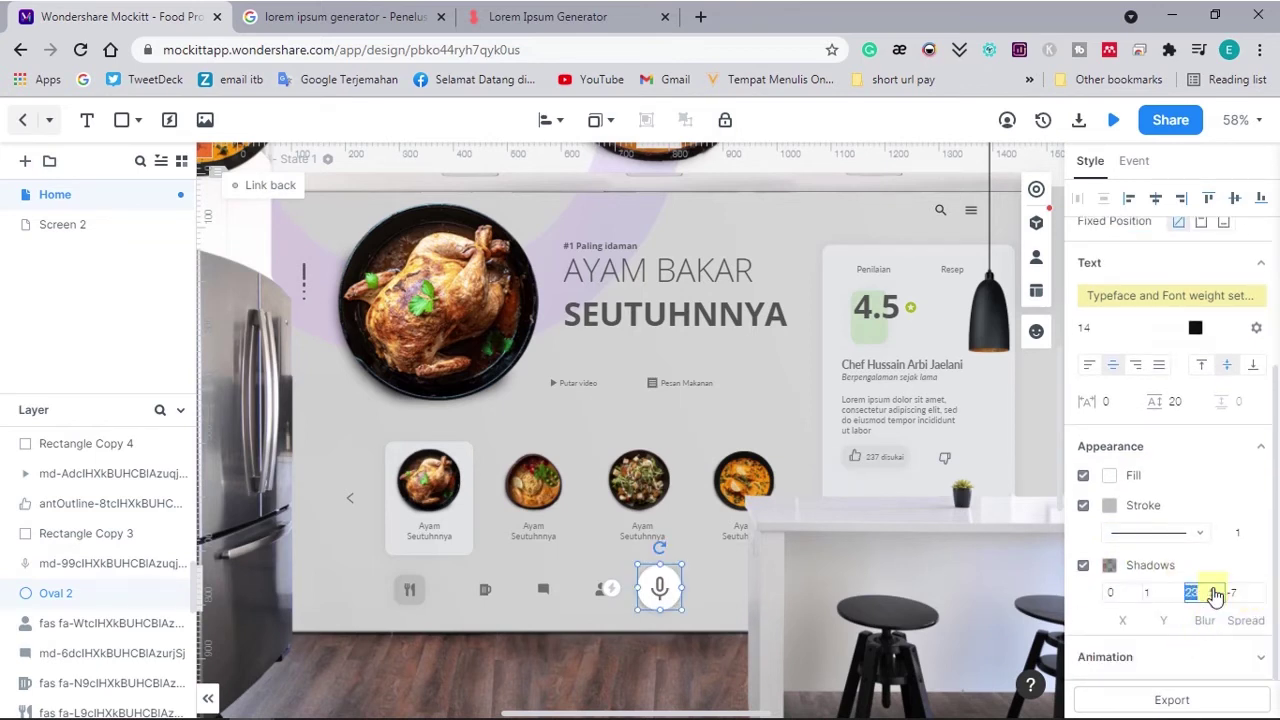
# Shift the microphone icon further right along the bottom icon row
pyautogui.click(672, 592)
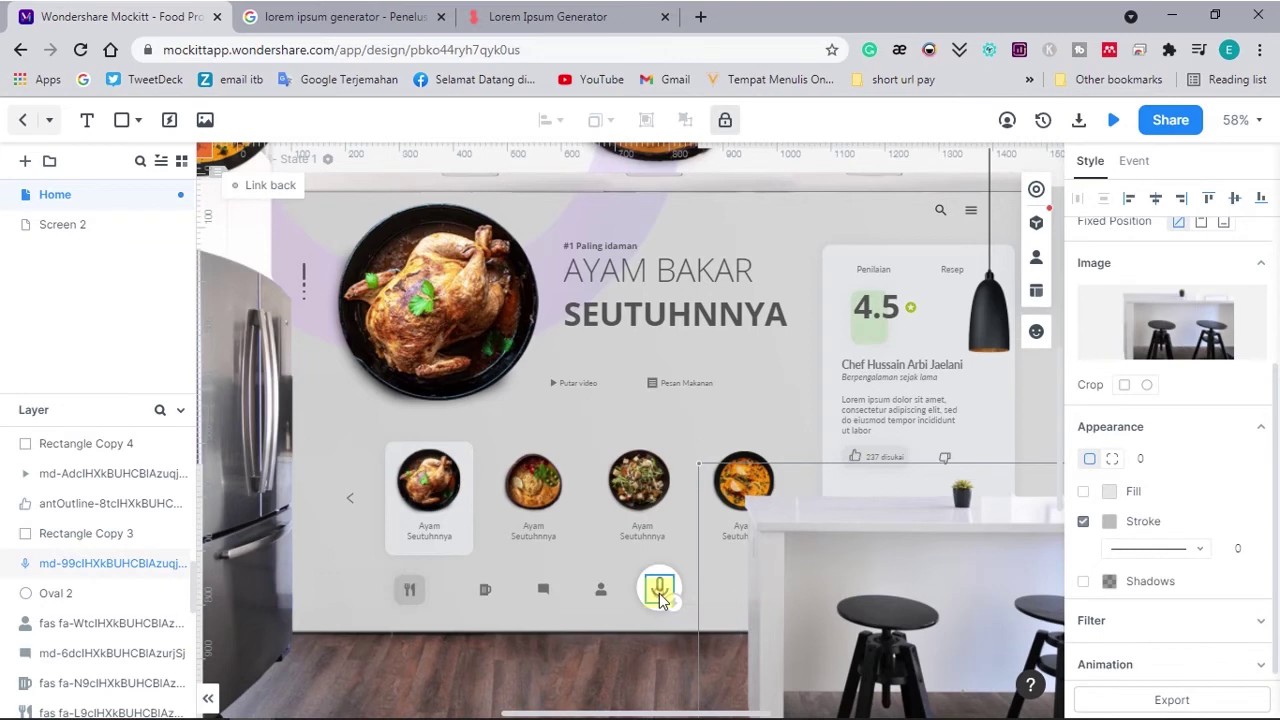
pyautogui.click(660, 598)
pyautogui.scroll(3, 665, 596)
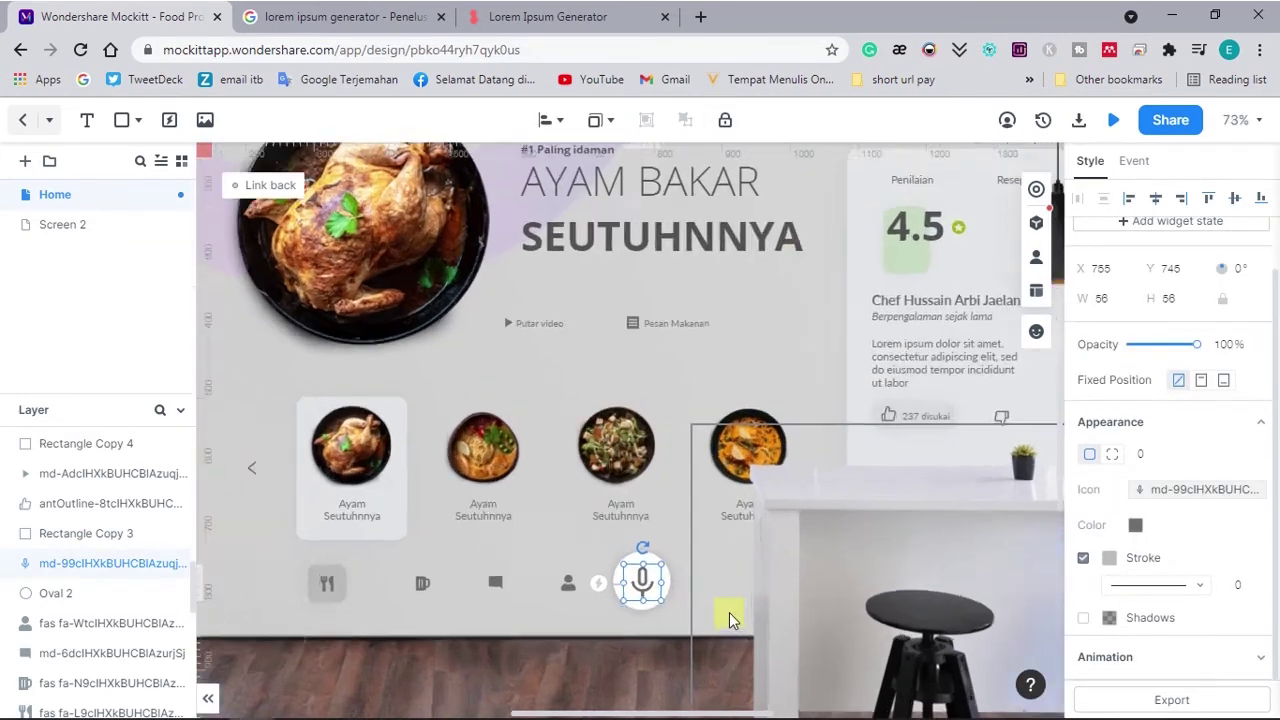
pyautogui.moveTo(639, 592)
pyautogui.mouseDown()
pyautogui.moveTo(674, 602)
pyautogui.moveTo(658, 596)
pyautogui.mouseUp()
pyautogui.scroll(-4, 670, 655)
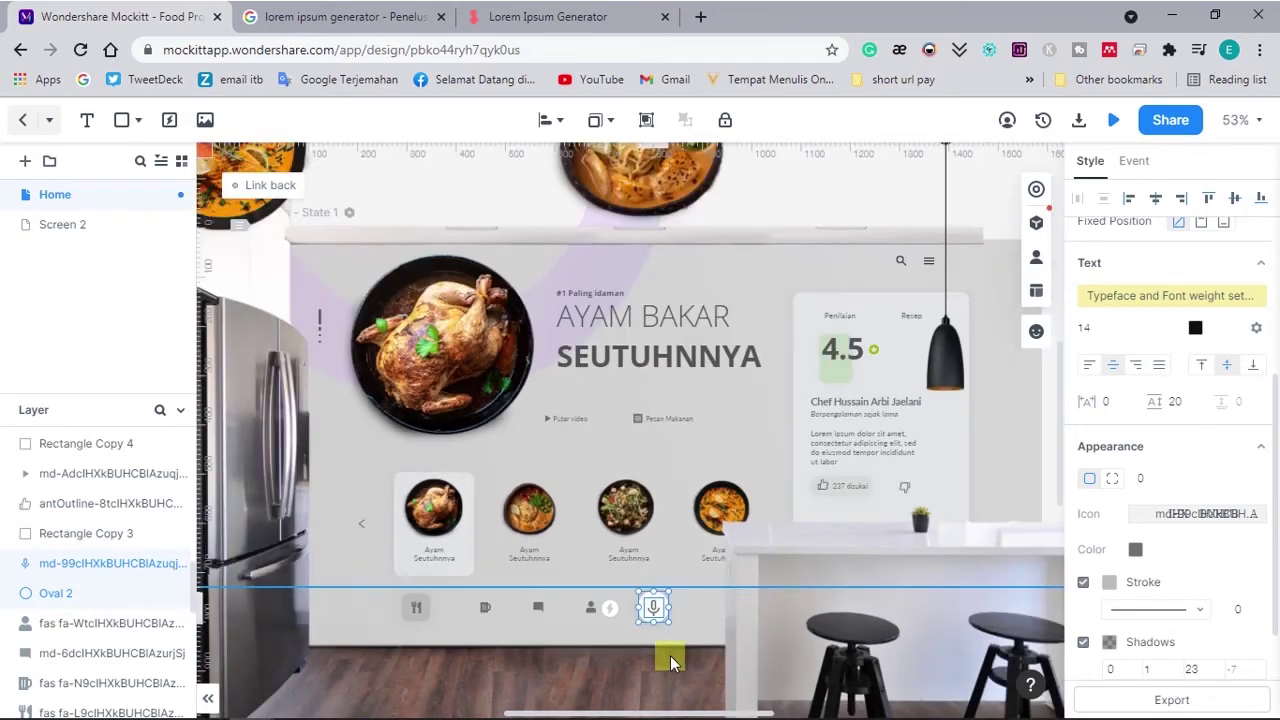
pyautogui.scroll(-3, 670, 655)
pyautogui.click(779, 379)
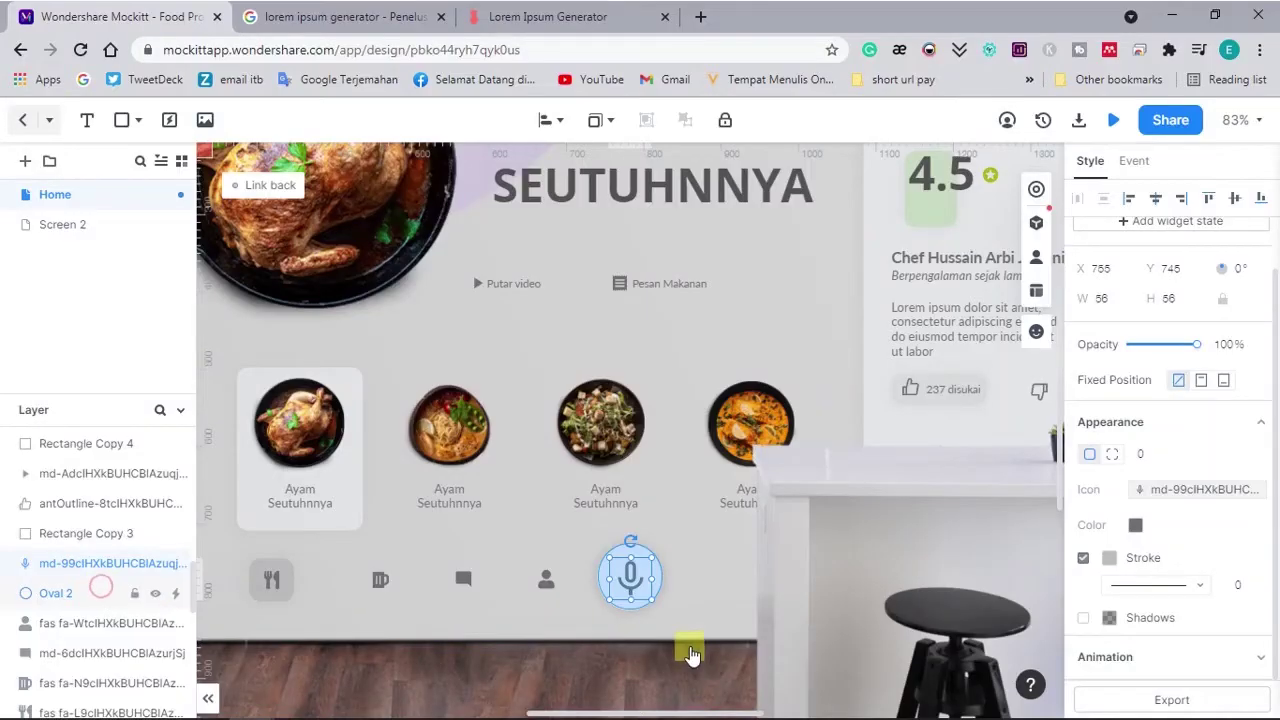
# Adjust the microphone icon's position in the bottom icon row
pyautogui.click(645, 592)
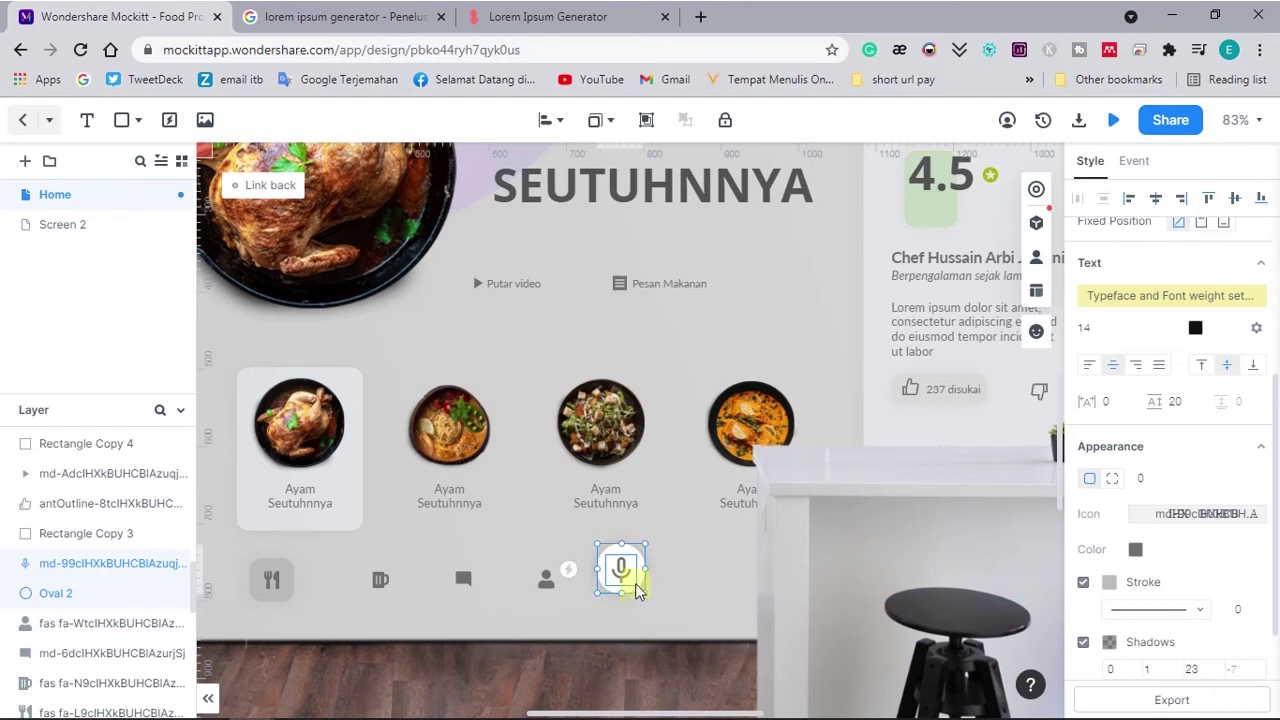
pyautogui.moveTo(637, 590)
pyautogui.mouseDown()
pyautogui.moveTo(680, 598)
pyautogui.moveTo(658, 591)
pyautogui.mouseUp()
pyautogui.scroll(-3, 670, 655)
pyautogui.scroll(-2, 670, 660)
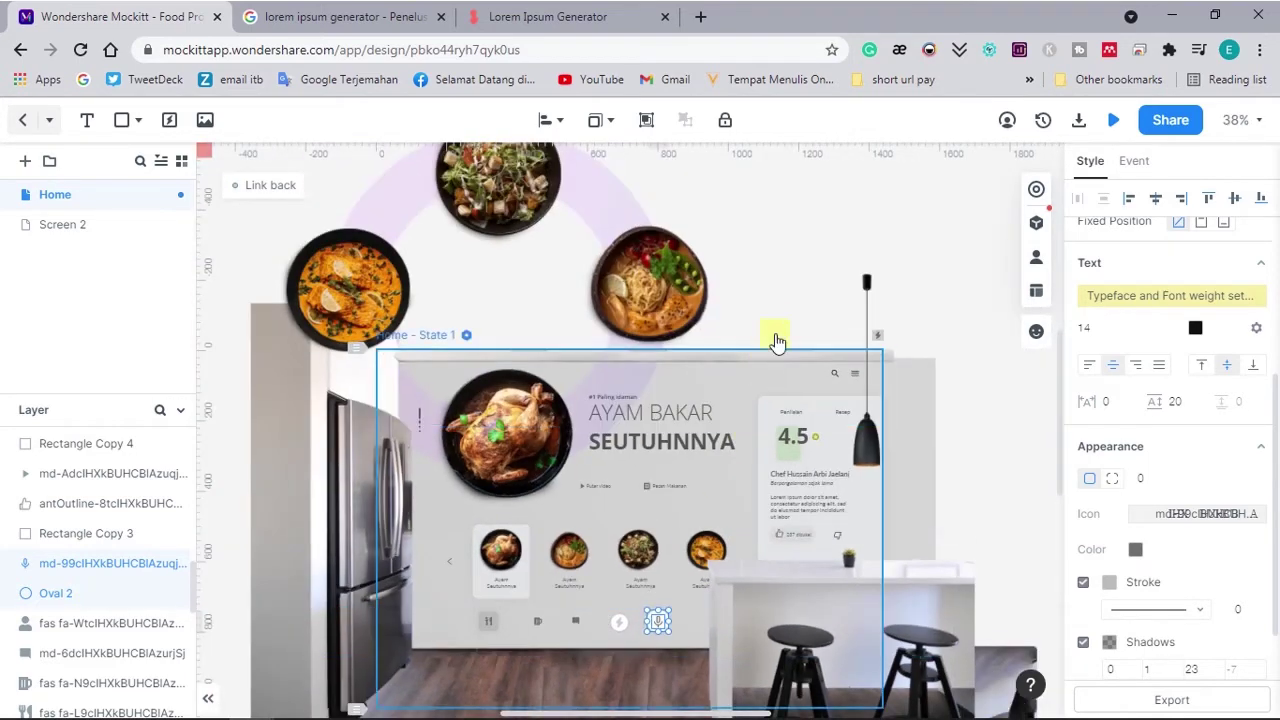
pyautogui.click(779, 327)
pyautogui.scroll(-3, 779, 420)
pyautogui.scroll(1, 894, 514)
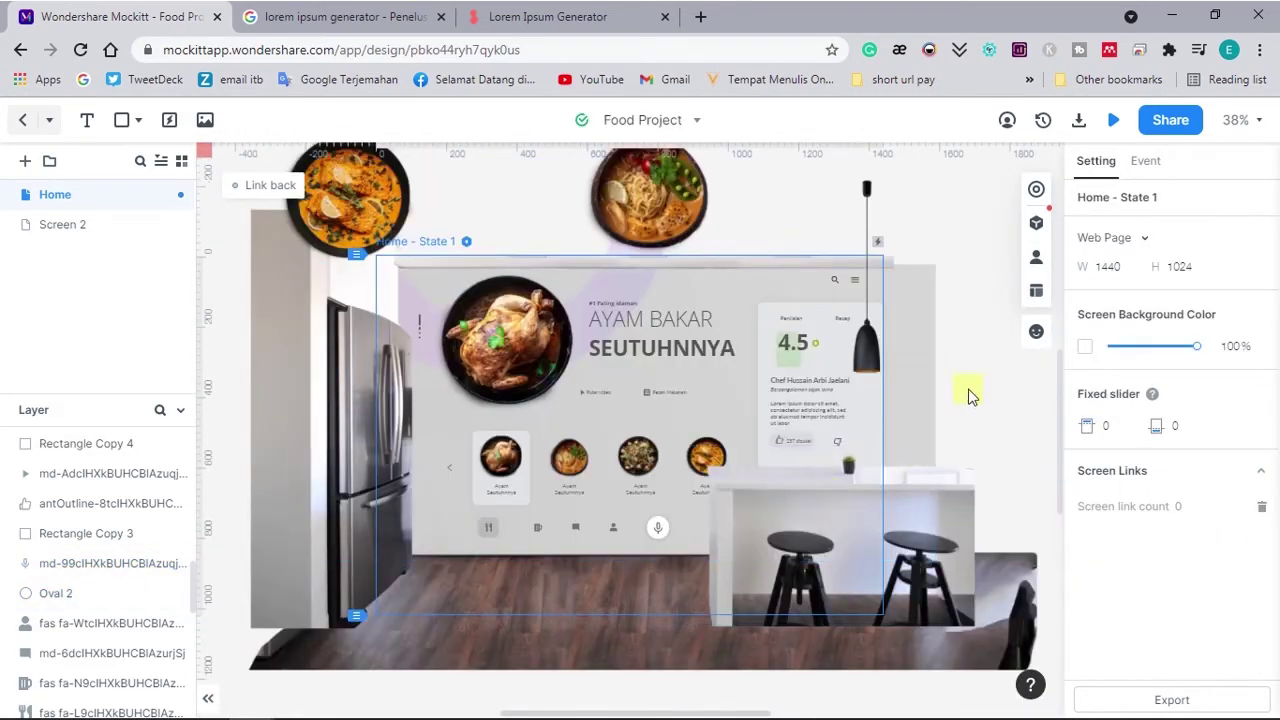
# Give the carousel's right arrow a Tap event that changes to the next screen state
pyautogui.click(738, 448)
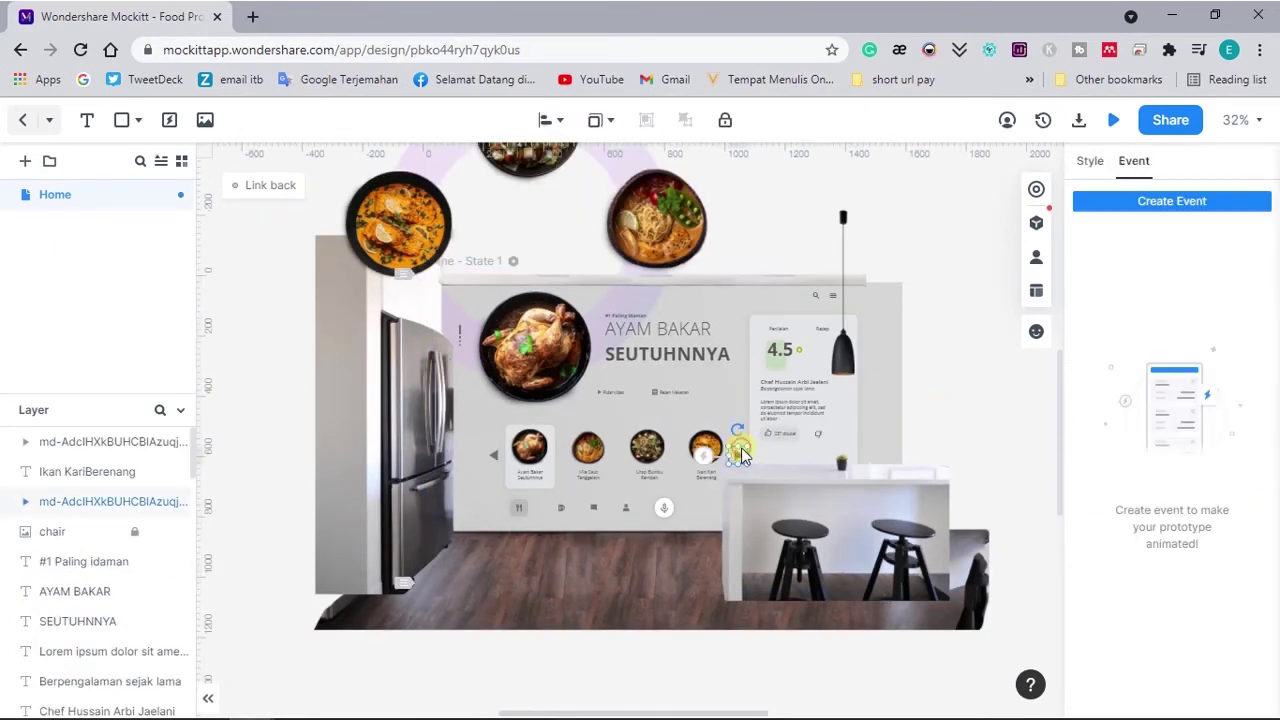
pyautogui.click(1150, 208)
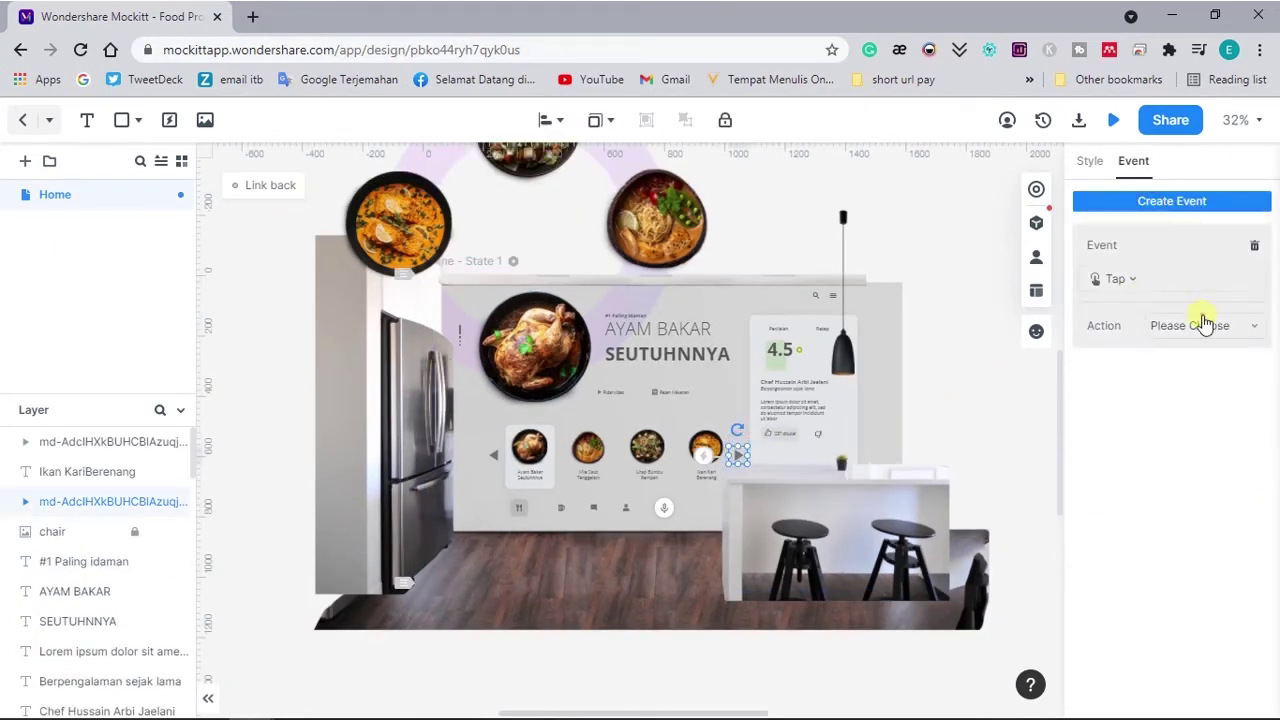
pyautogui.click(1205, 323)
pyautogui.click(1200, 386)
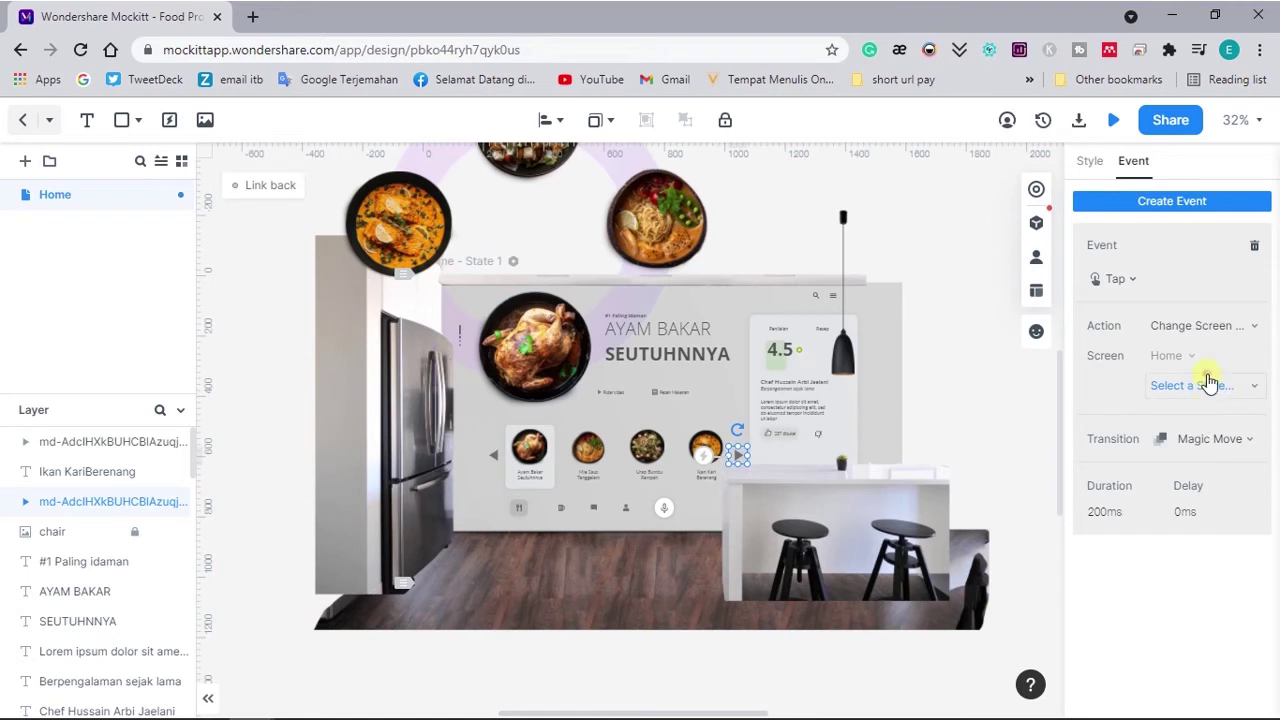
pyautogui.click(1210, 382)
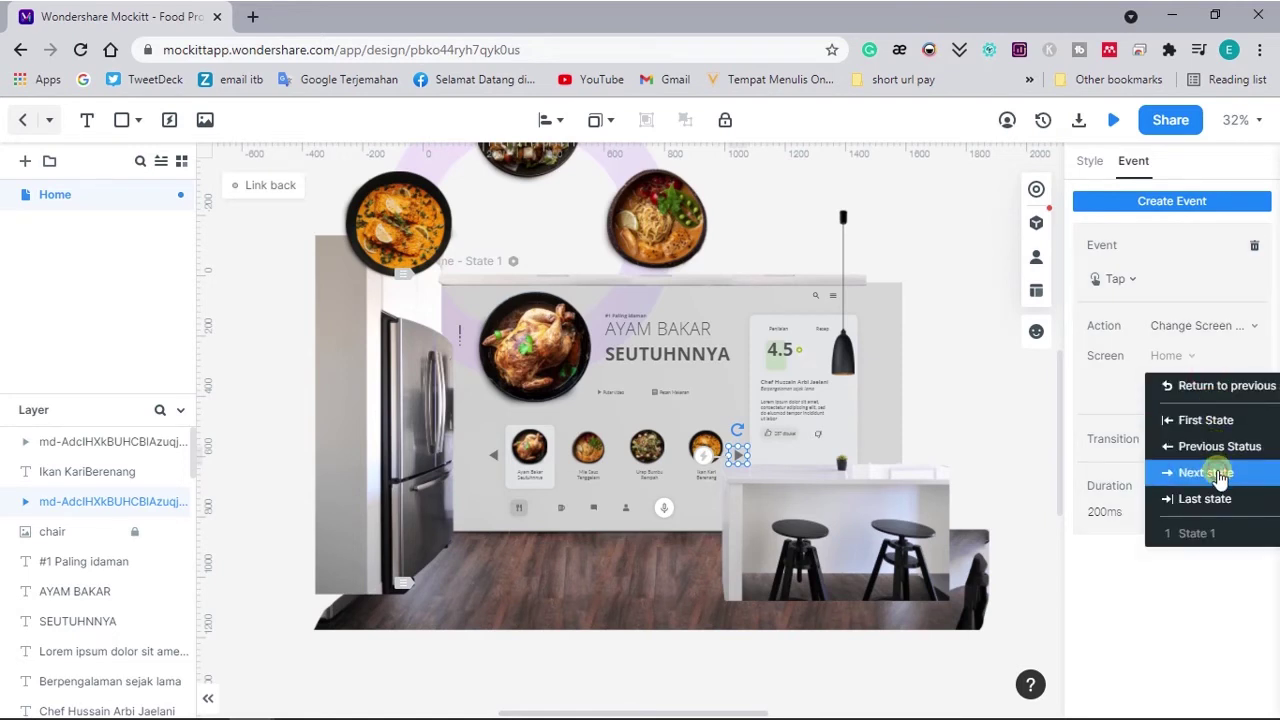
pyautogui.click(1210, 473)
# Give the carousel's left arrow a Tap event that changes to the previous screen state
pyautogui.click(494, 452)
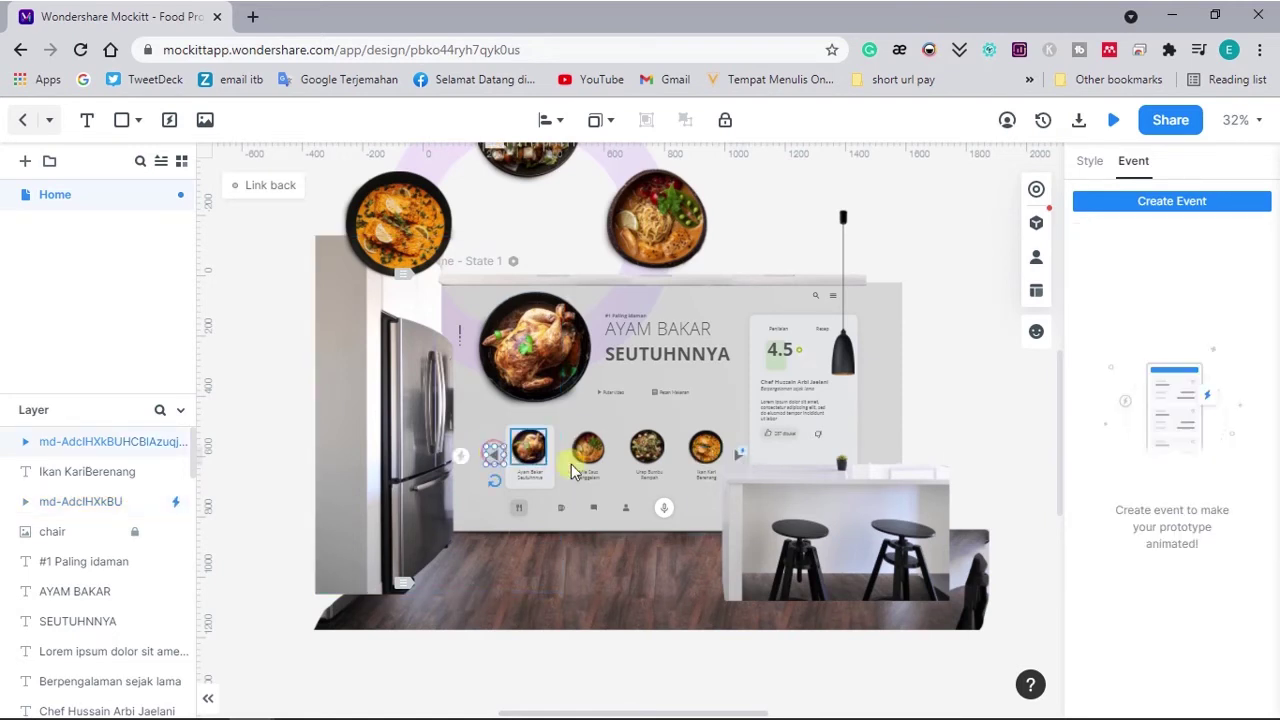
pyautogui.click(1173, 205)
pyautogui.click(1176, 328)
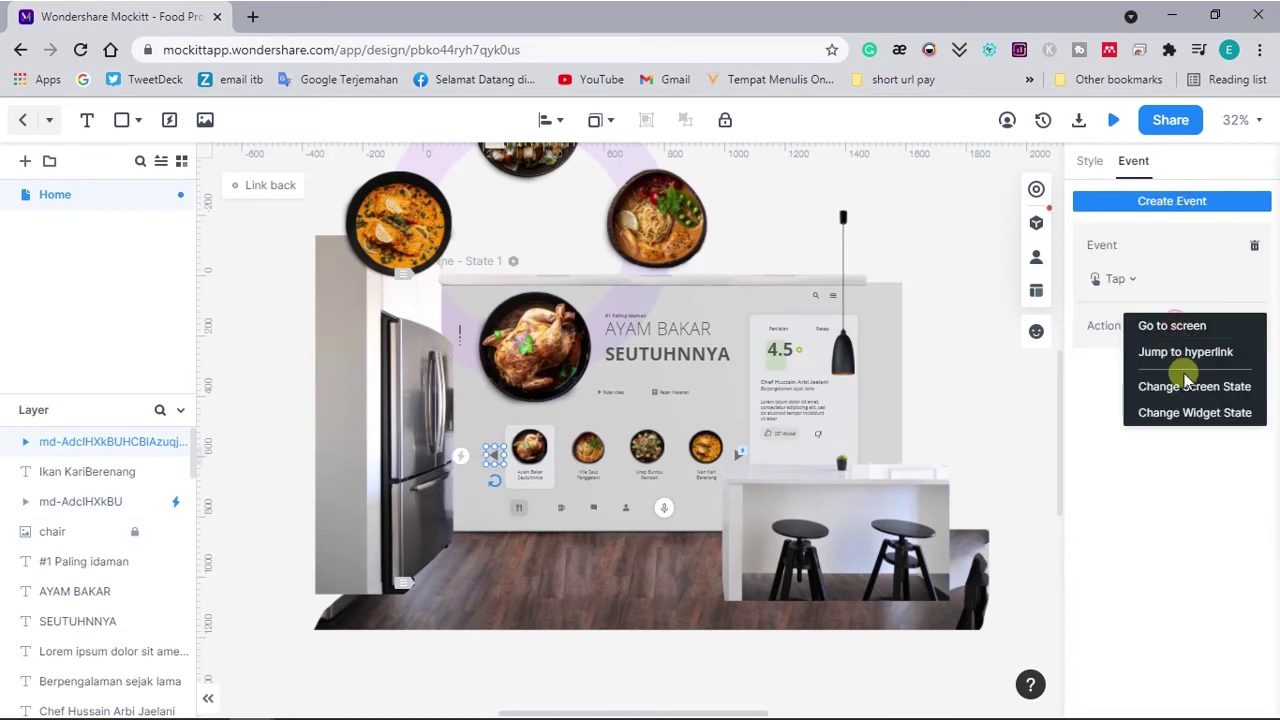
pyautogui.click(1176, 384)
pyautogui.click(1198, 388)
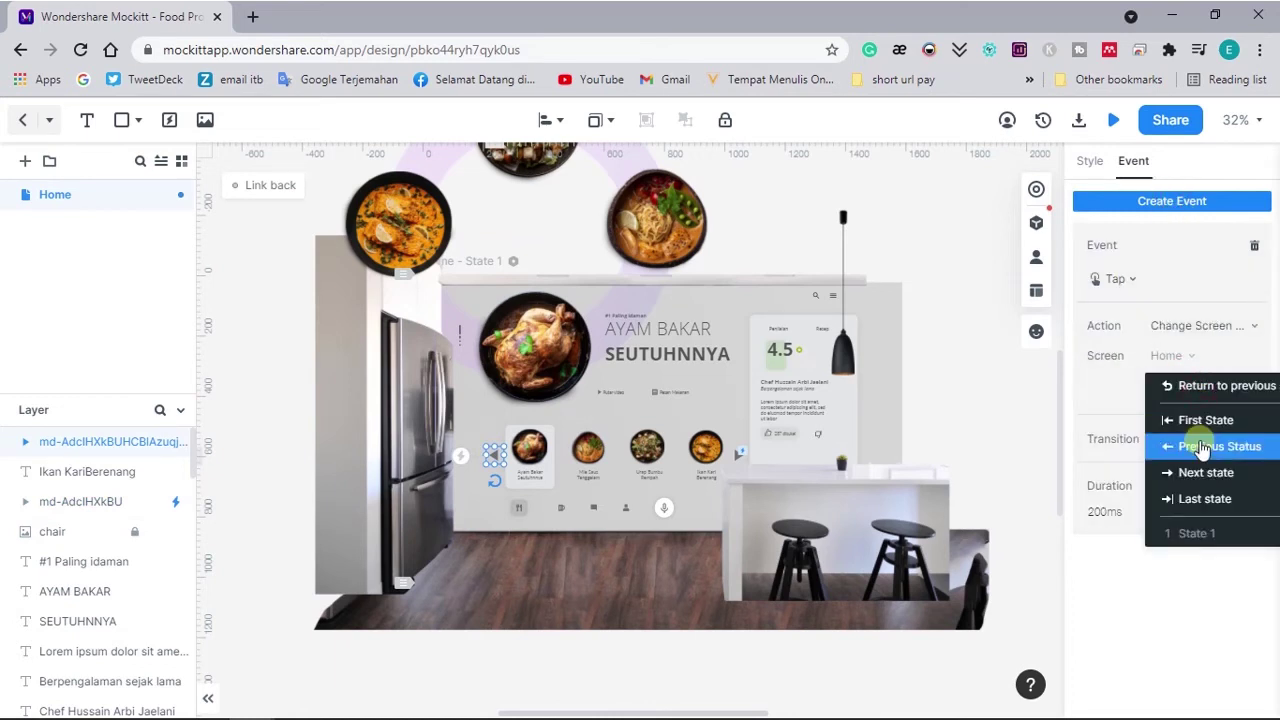
pyautogui.click(1202, 450)
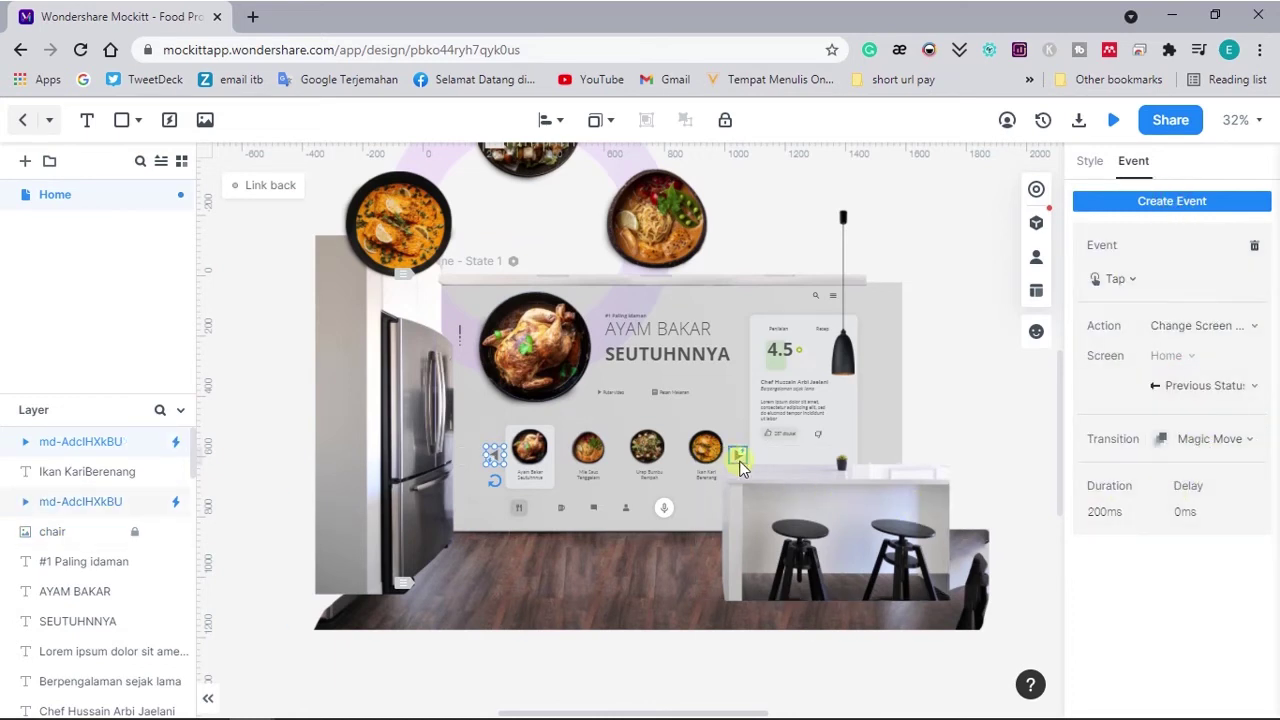
pyautogui.click(1040, 190)
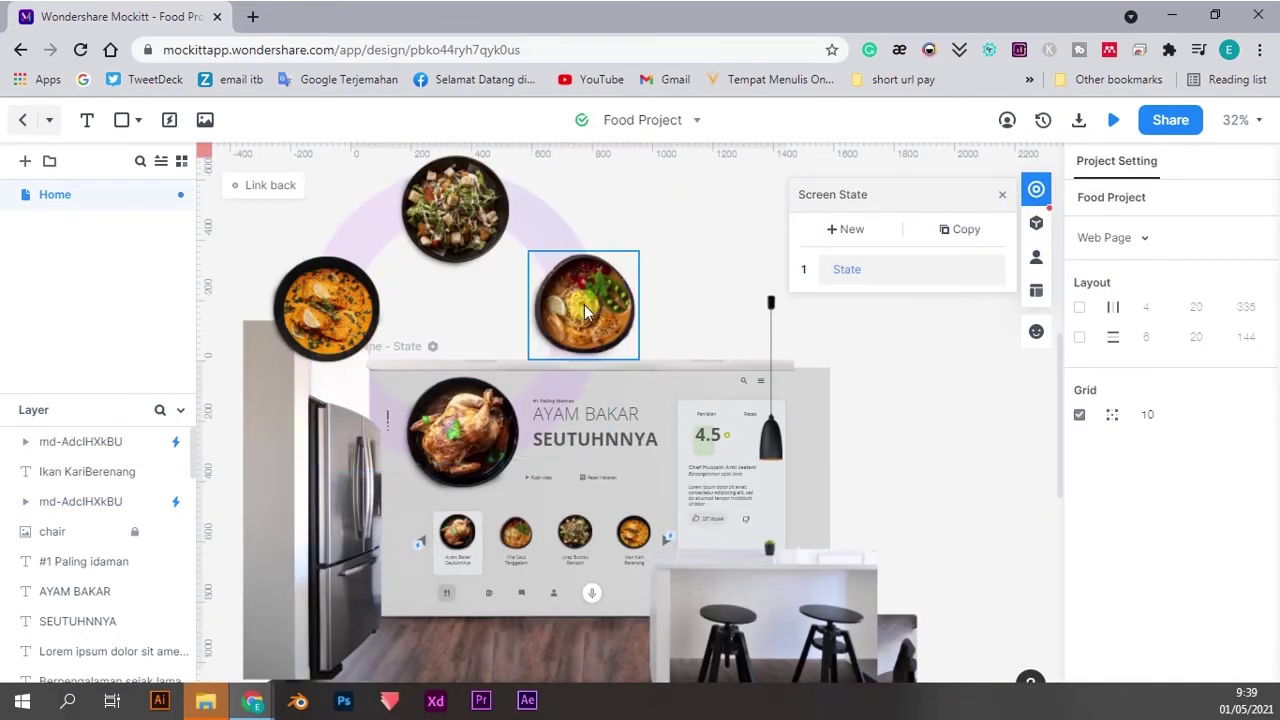
# Select the four floating bowls around the ring and group them
pyautogui.click(584, 314)
pyautogui.keyDown('shift'); pyautogui.click(419, 467); pyautogui.keyUp('shift')
pyautogui.keyDown('shift'); pyautogui.click(496, 235); pyautogui.keyUp('shift')
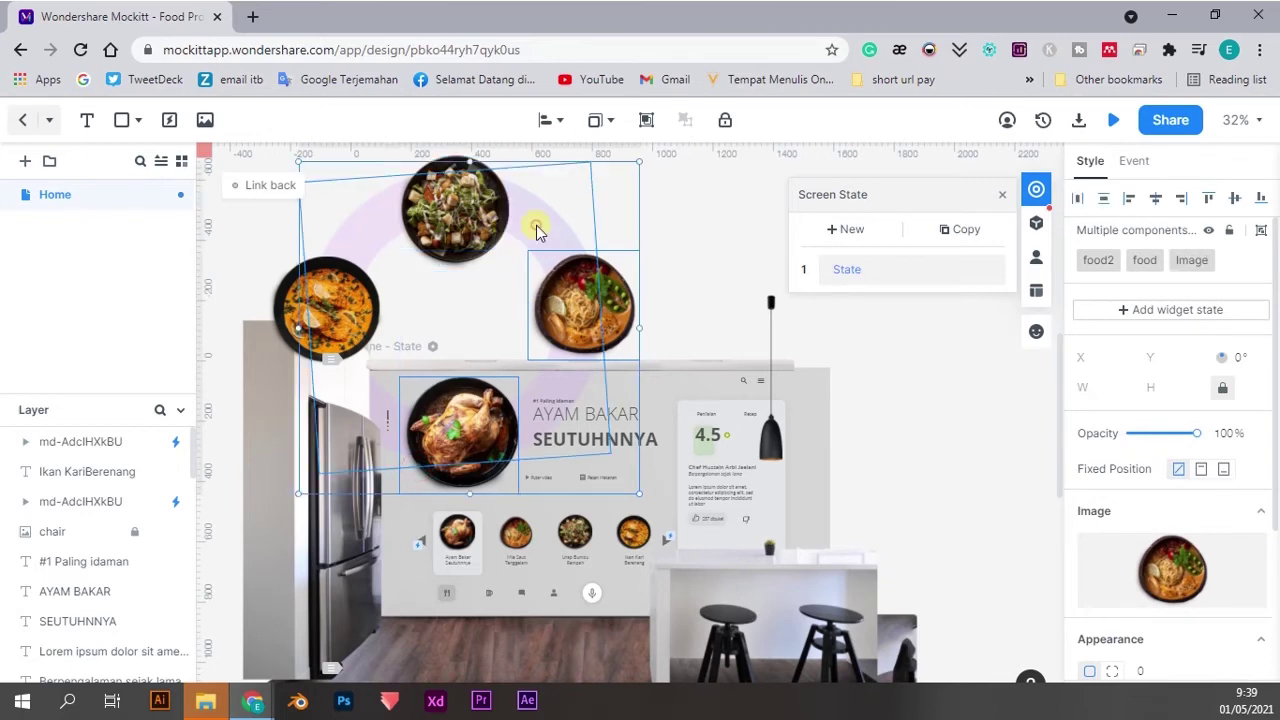
pyautogui.keyDown('shift'); pyautogui.click(360, 285); pyautogui.keyUp('shift')
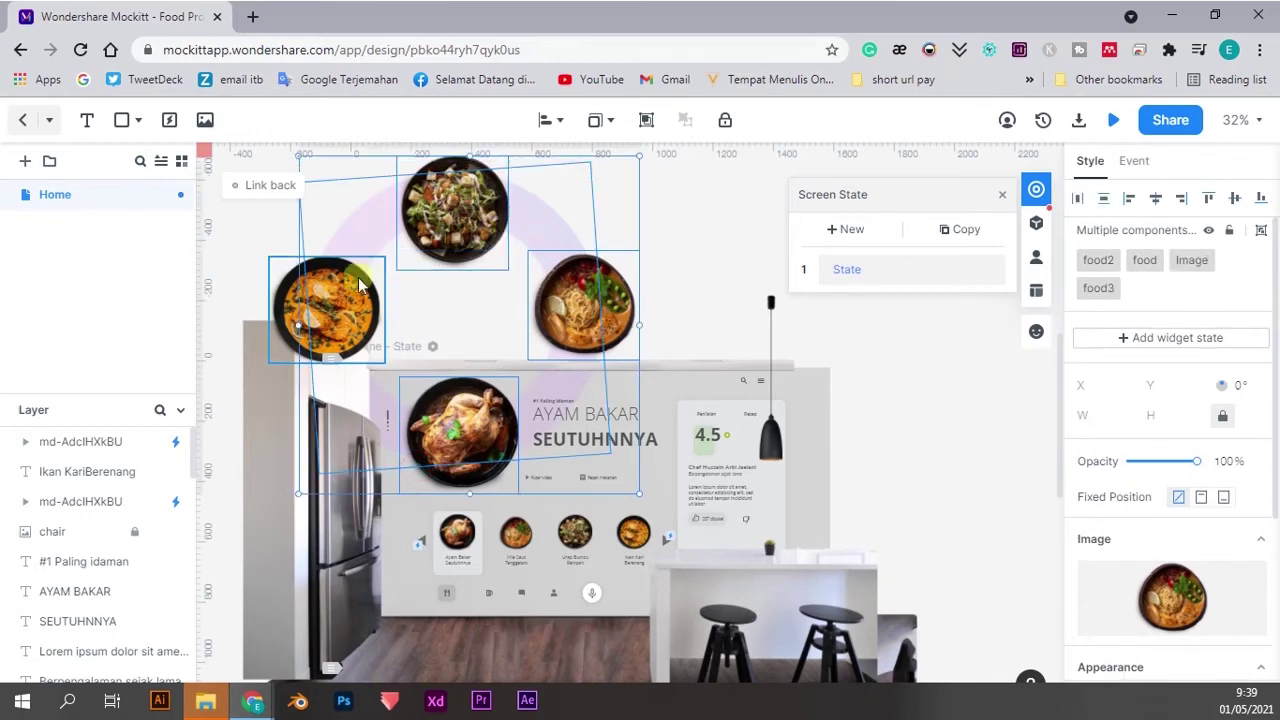
pyautogui.click(1261, 232)
# Test-rotate the bowl group, then undo so its rotation stays at 0°
pyautogui.scroll(2, 623, 309)
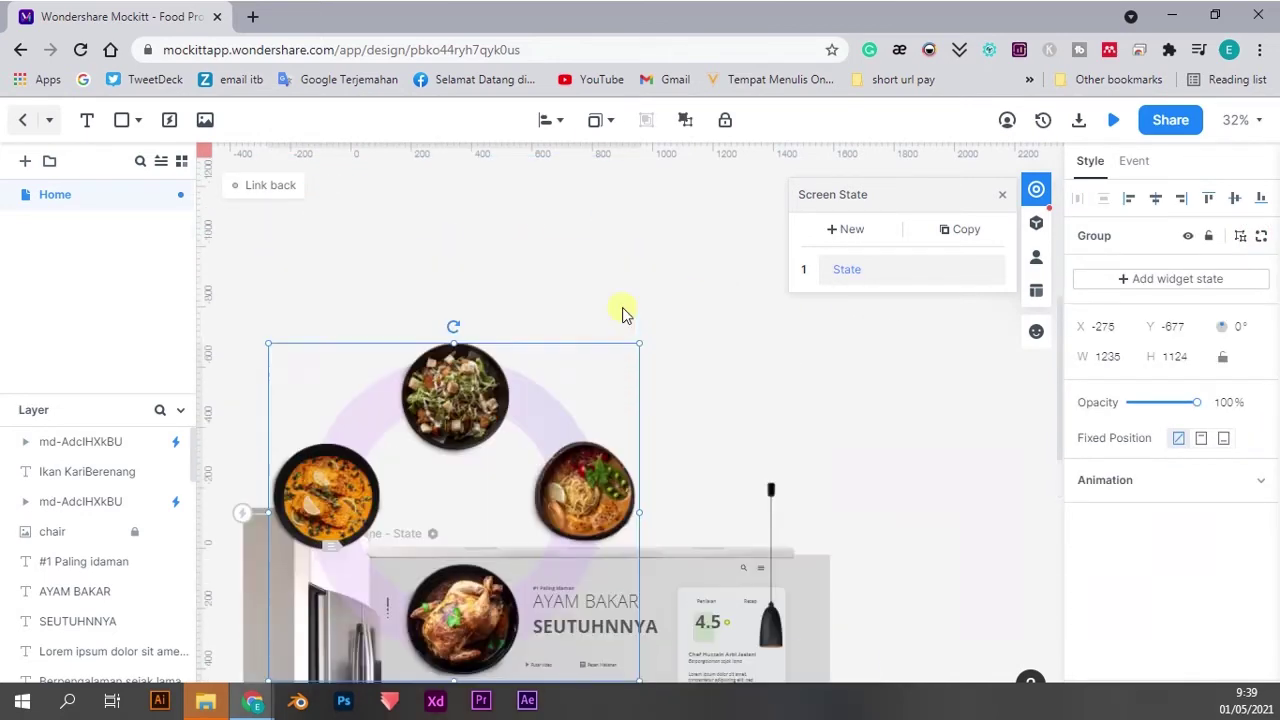
pyautogui.scroll(-1, 480, 250)
pyautogui.moveTo(455, 234); pyautogui.dragTo(595, 316)
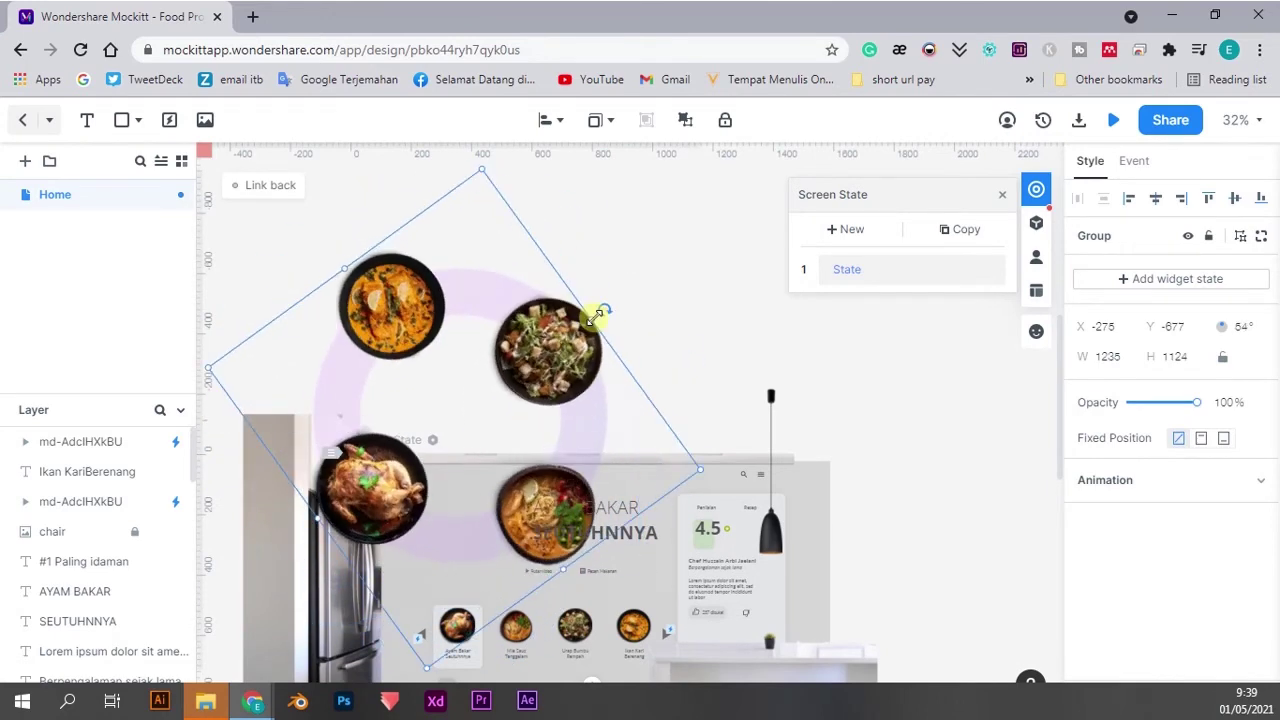
pyautogui.hotkey('ctrl', 'z')
pyautogui.scroll(-3, 610, 380)
pyautogui.scroll(1, 623, 406)
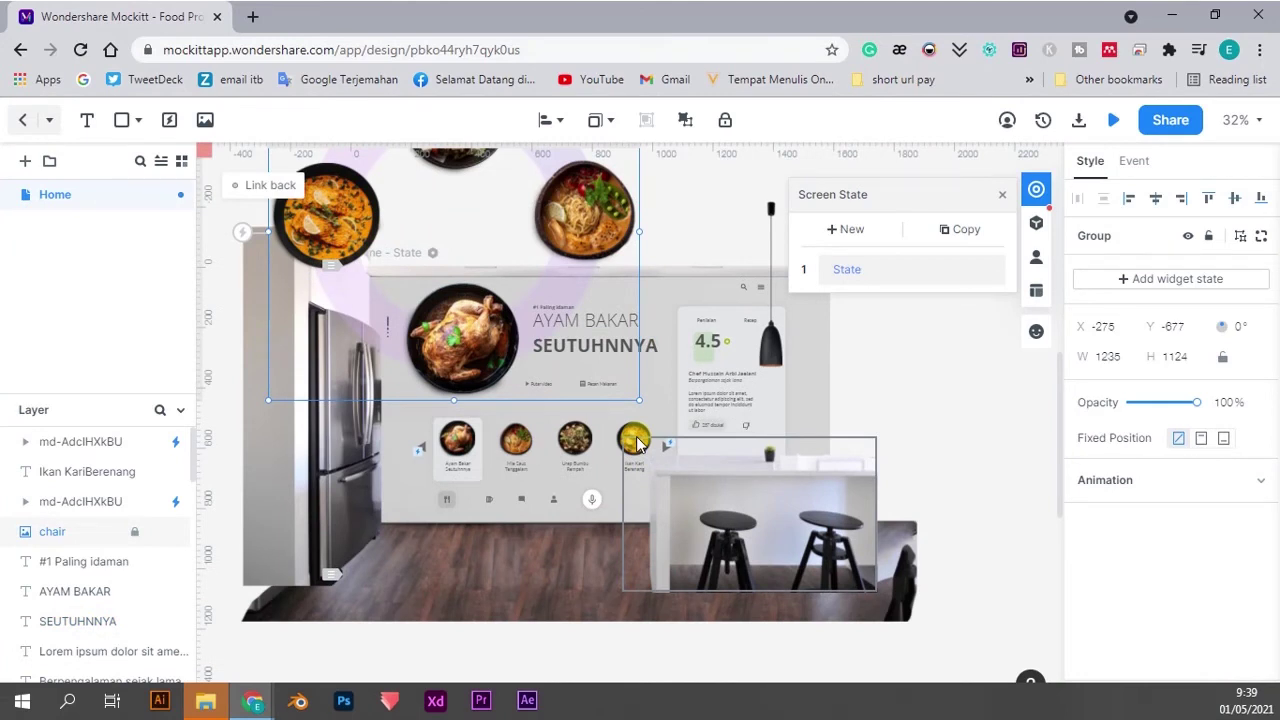
pyautogui.scroll(1, 637, 444)
pyautogui.scroll(-1, 630, 455)
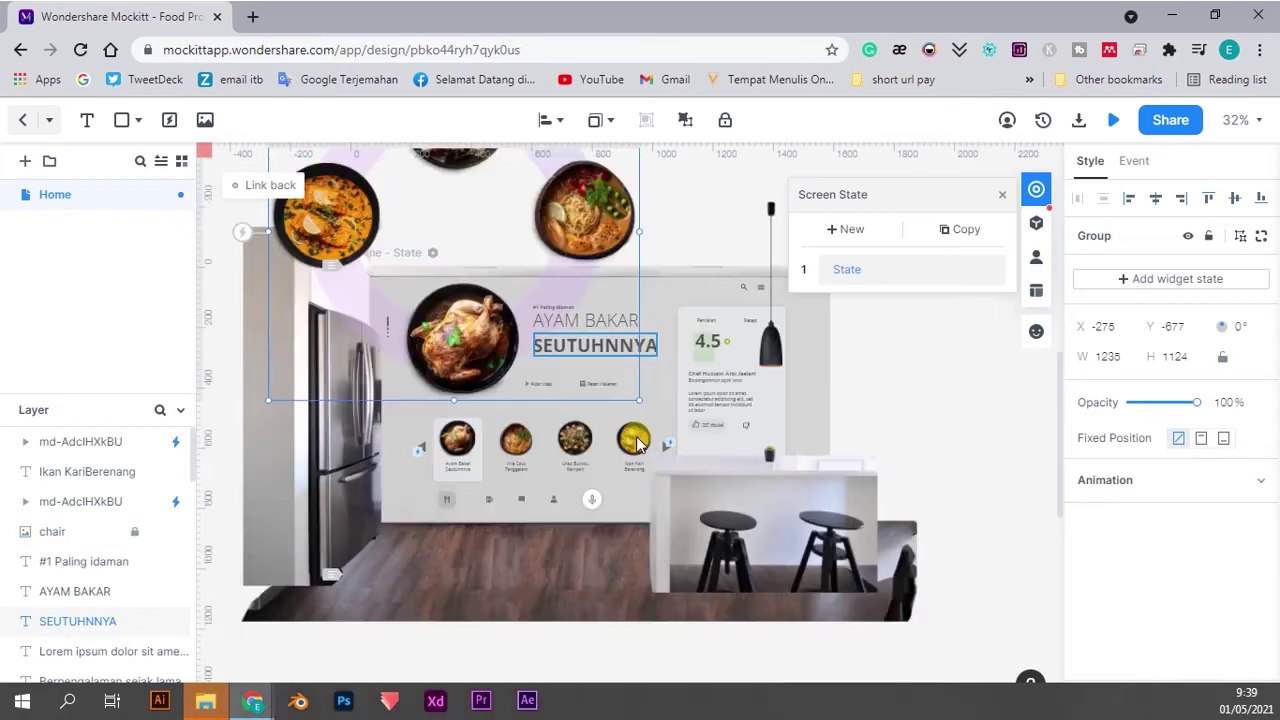
pyautogui.scroll(1, 622, 462)
pyautogui.click(672, 278)
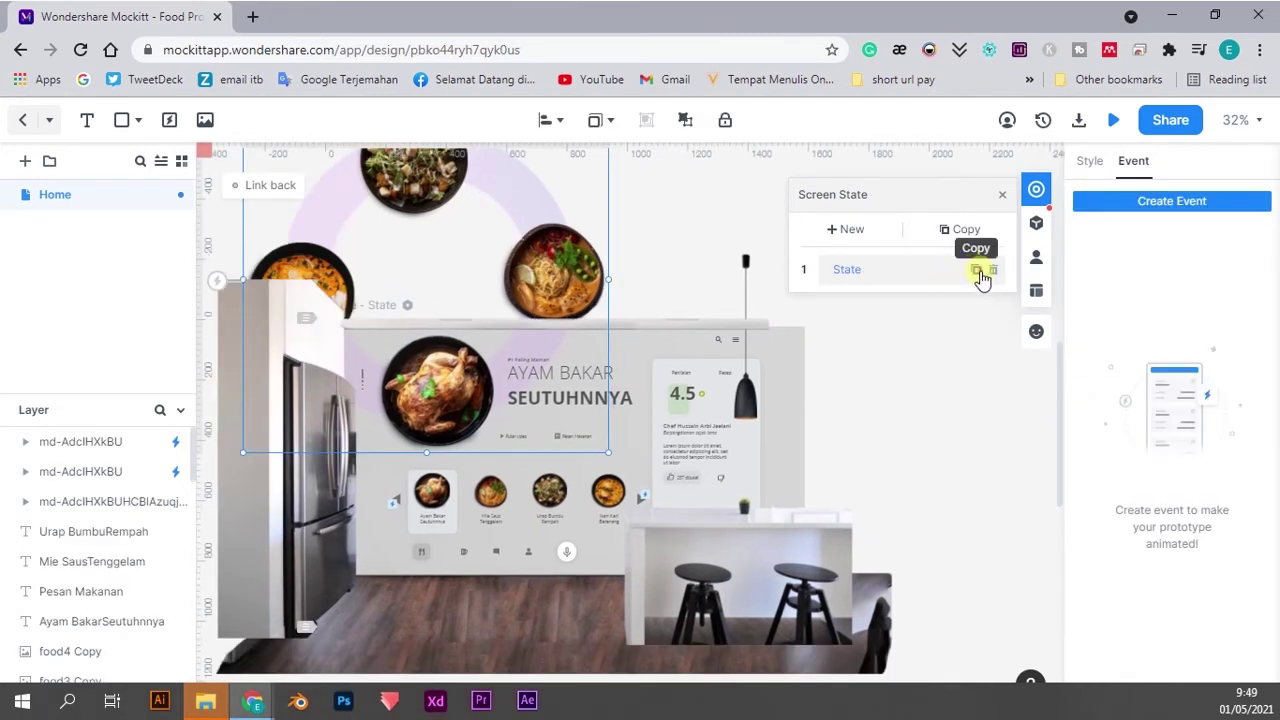
# Copy the screen state as State 2 and move the card highlight onto the second dish
pyautogui.click(976, 270)
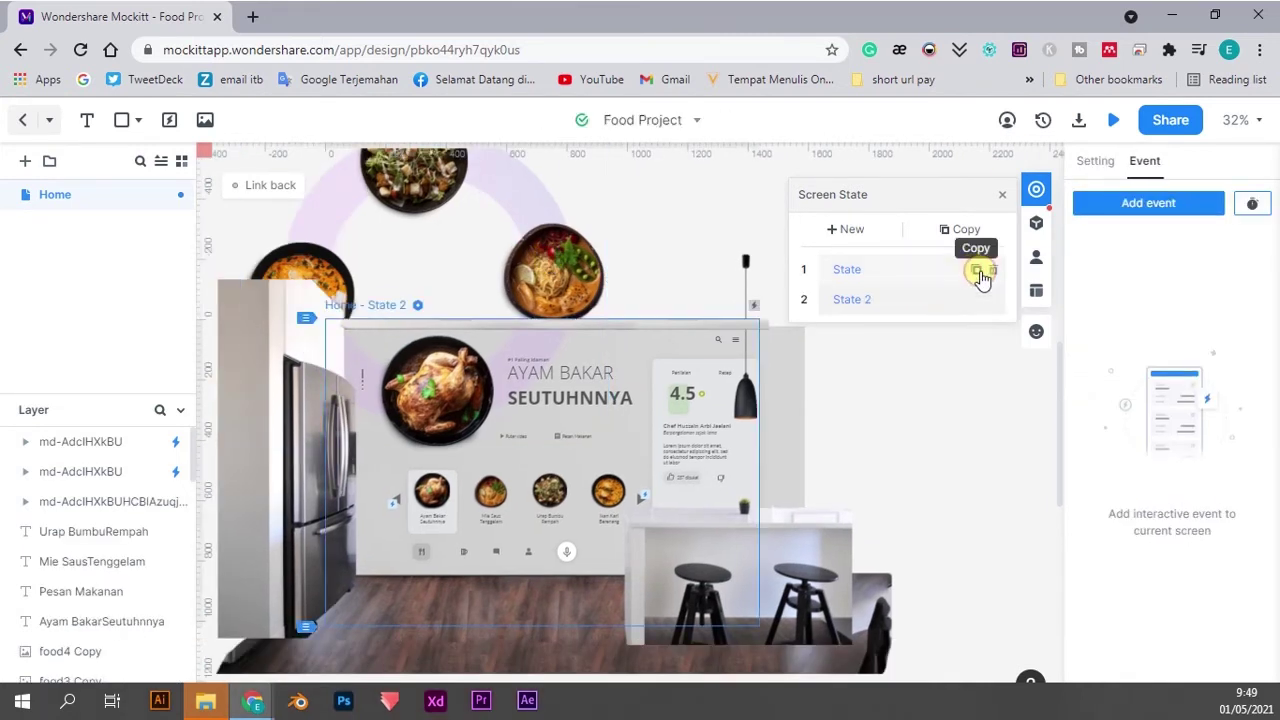
pyautogui.click(890, 273)
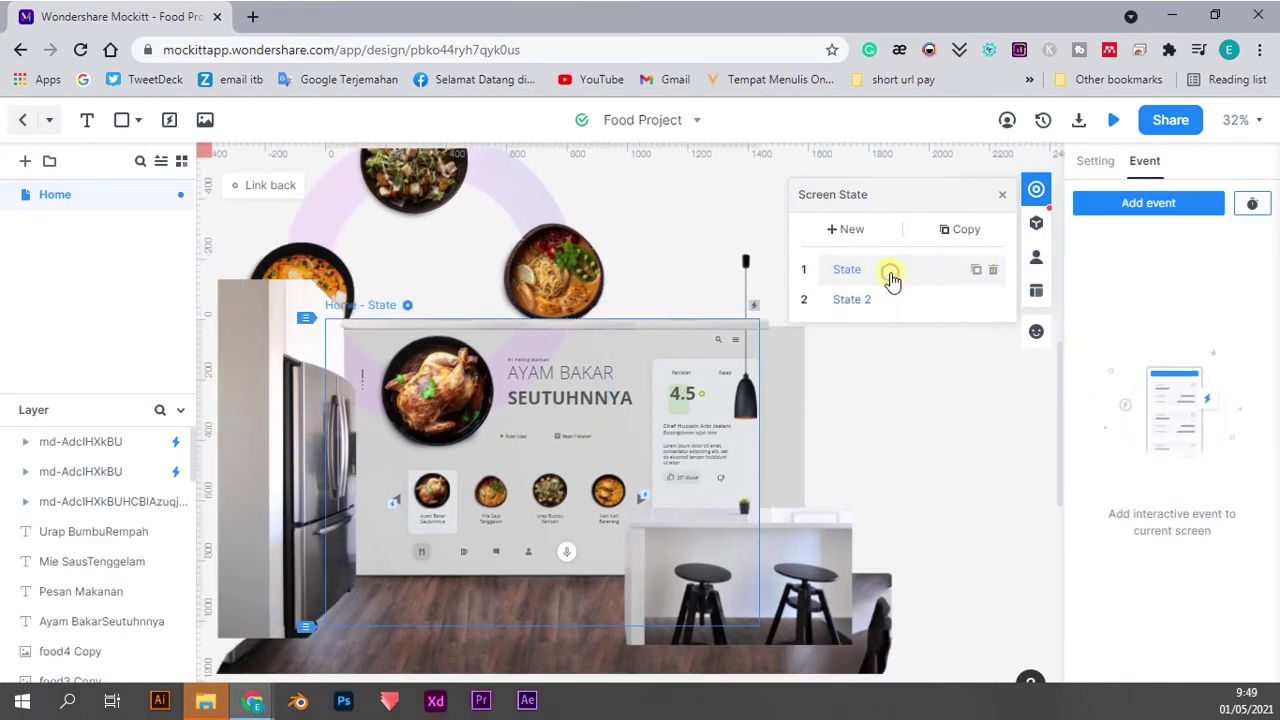
pyautogui.click(893, 300)
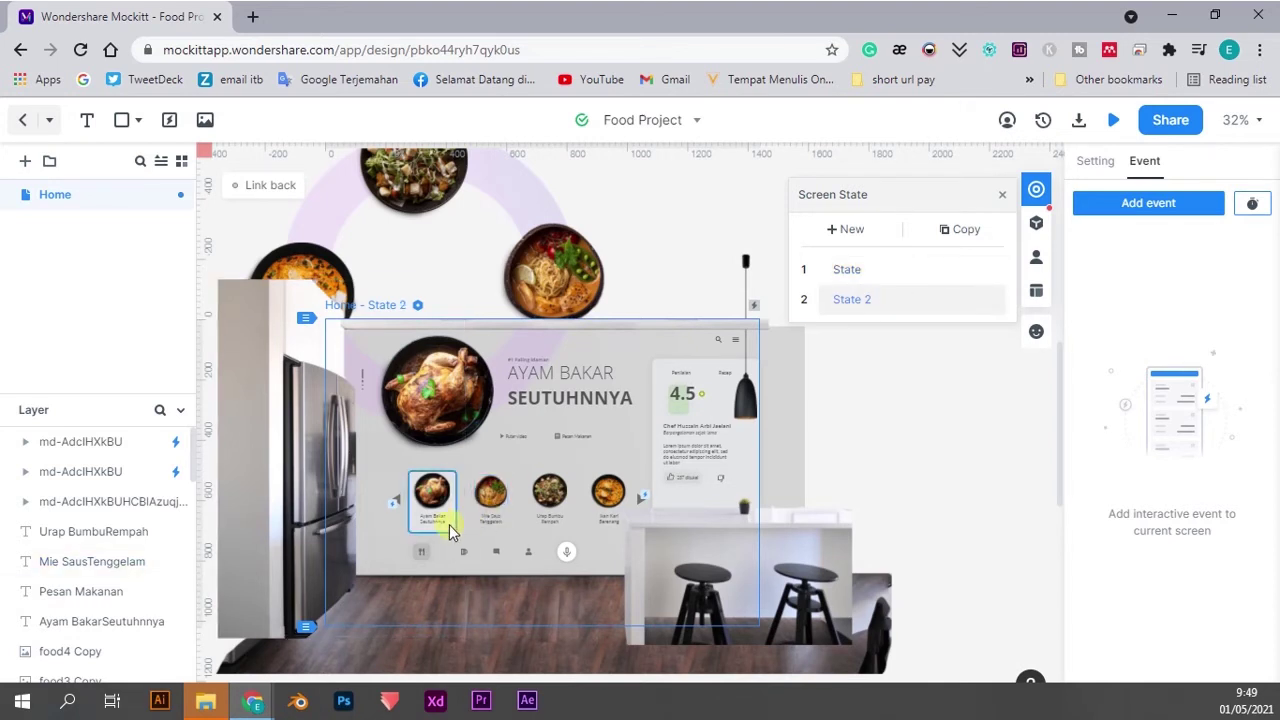
pyautogui.click(449, 524)
pyautogui.click(502, 525)
pyautogui.moveTo(504, 527); pyautogui.dragTo(507, 528)
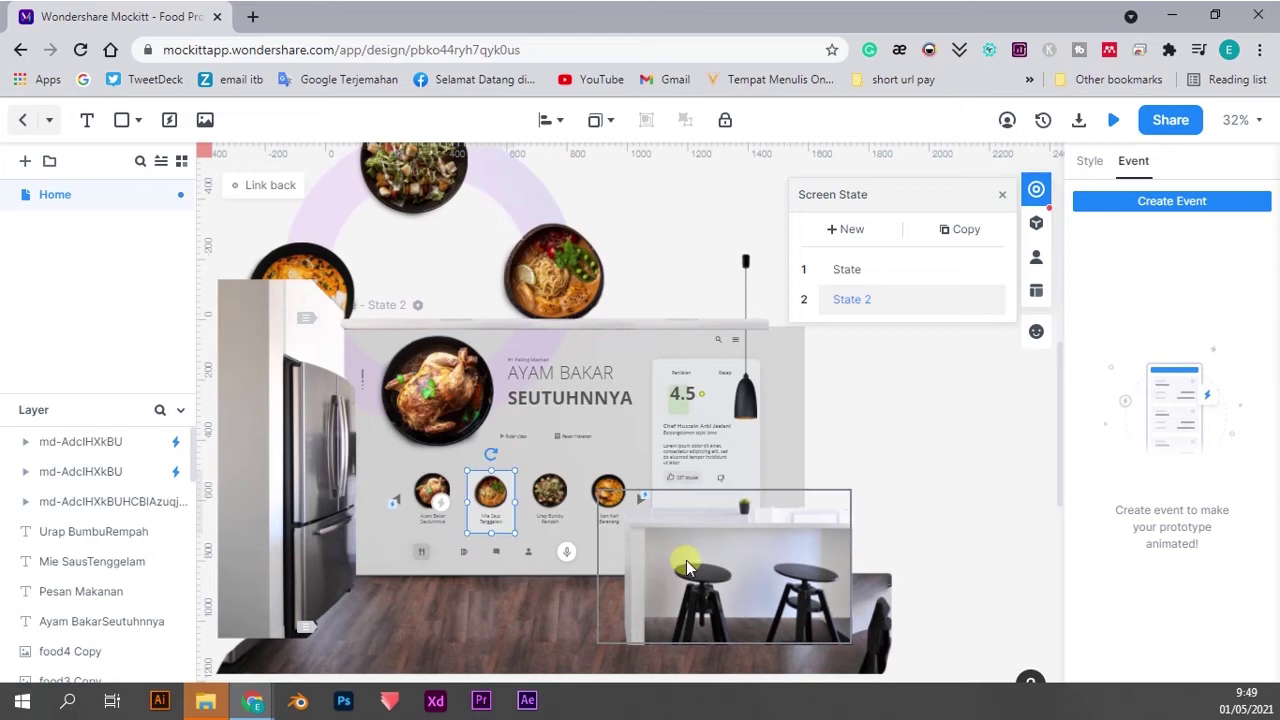
pyautogui.click(848, 437)
# Rotate the bowl group in State 2 to feature another dish, then compare with the original State
pyautogui.click(541, 255)
pyautogui.scroll(1, 567, 318)
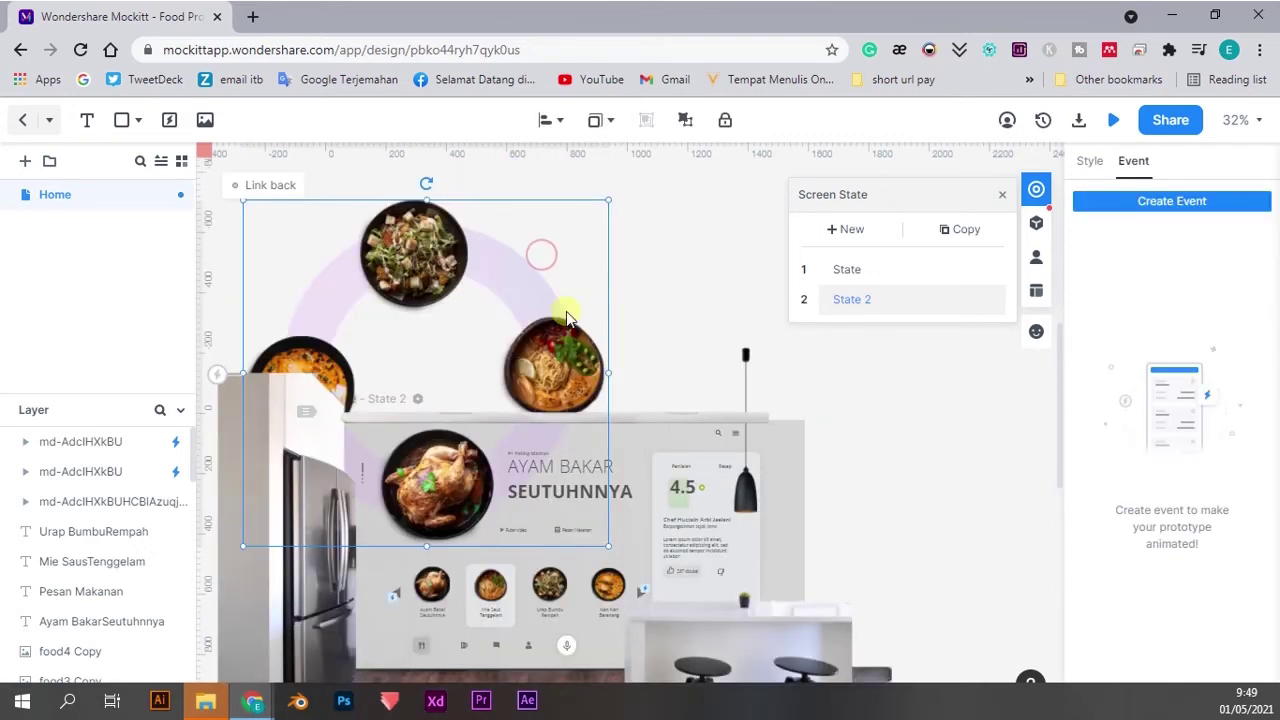
pyautogui.moveTo(427, 186); pyautogui.dragTo(617, 365)
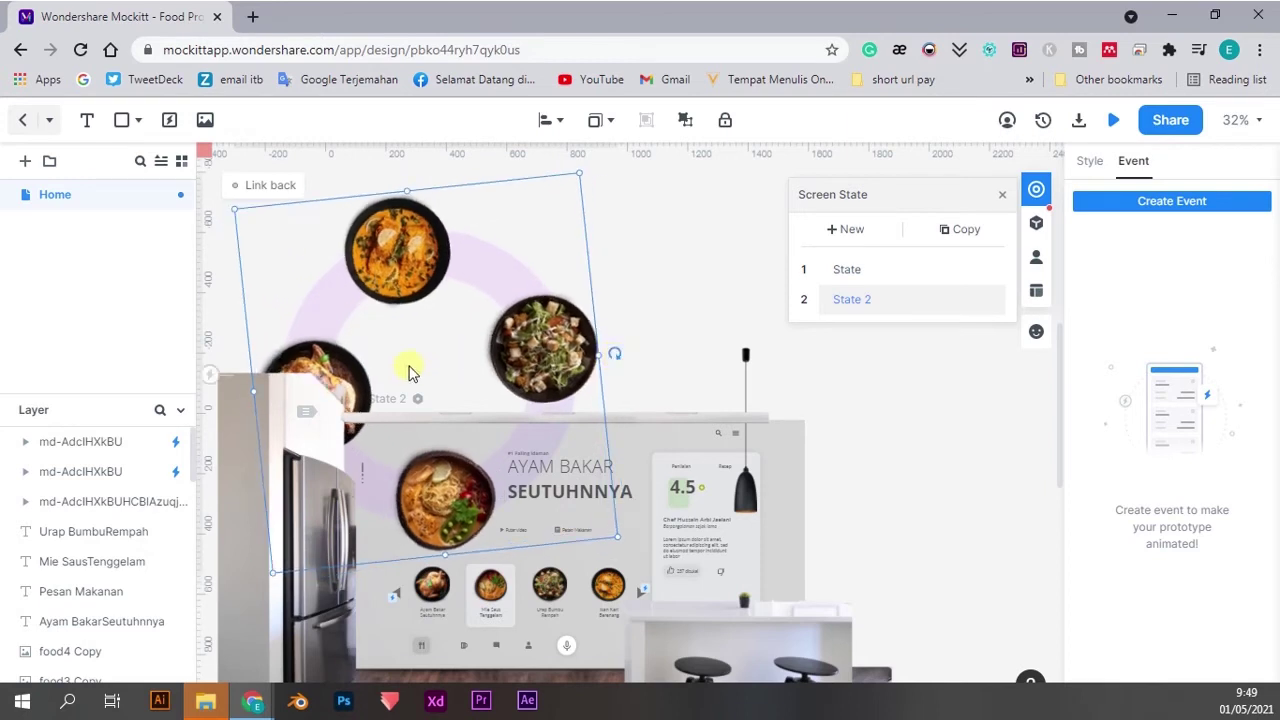
pyautogui.scroll(-10, 100, 470)
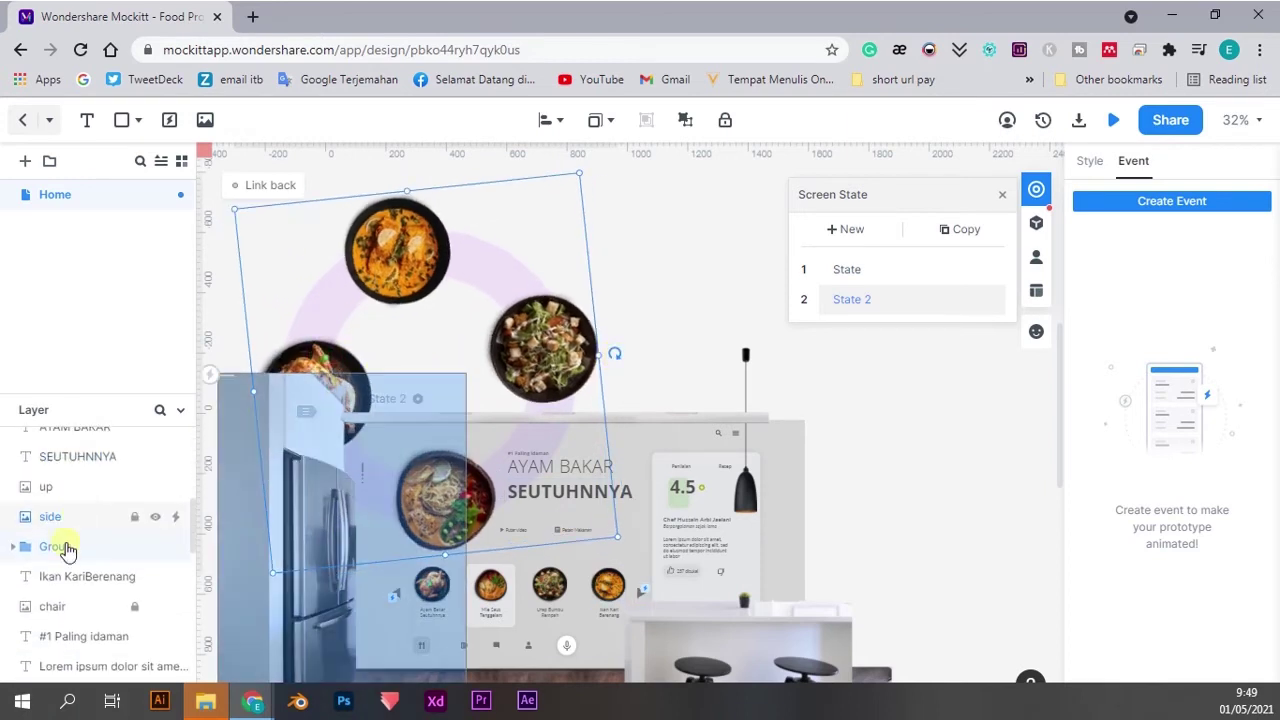
pyautogui.click(13, 455)
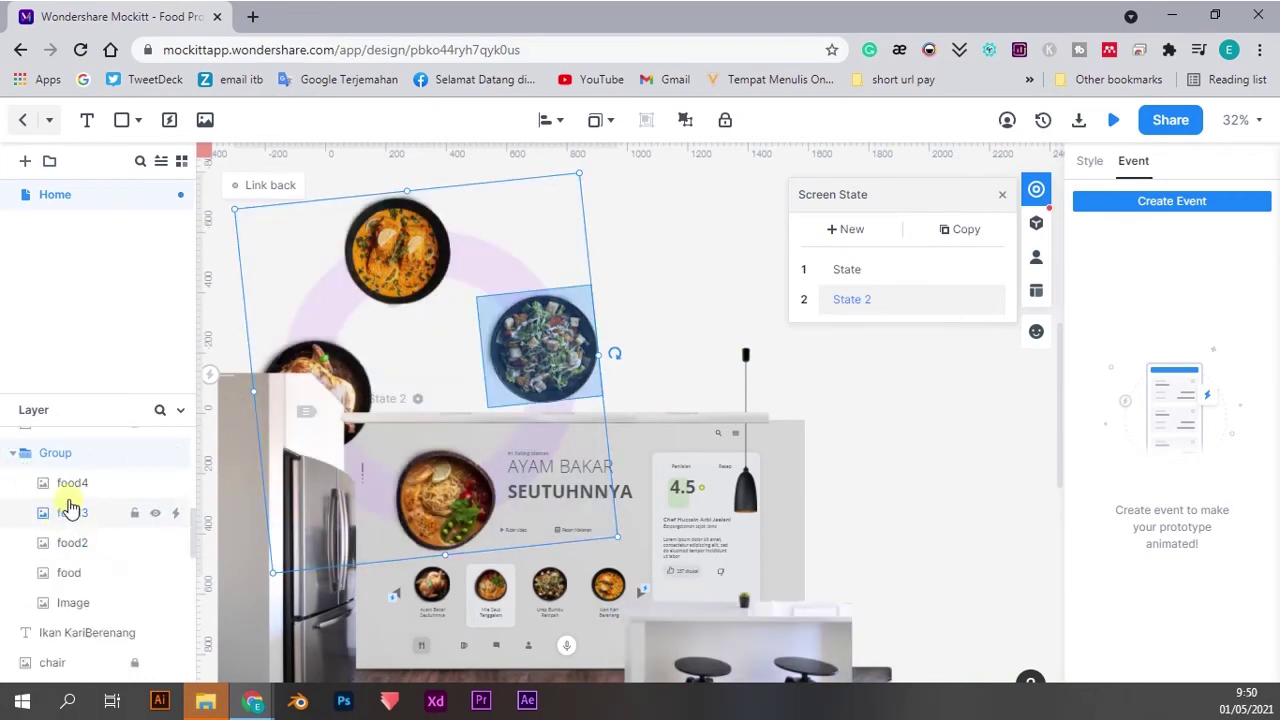
pyautogui.click(69, 572)
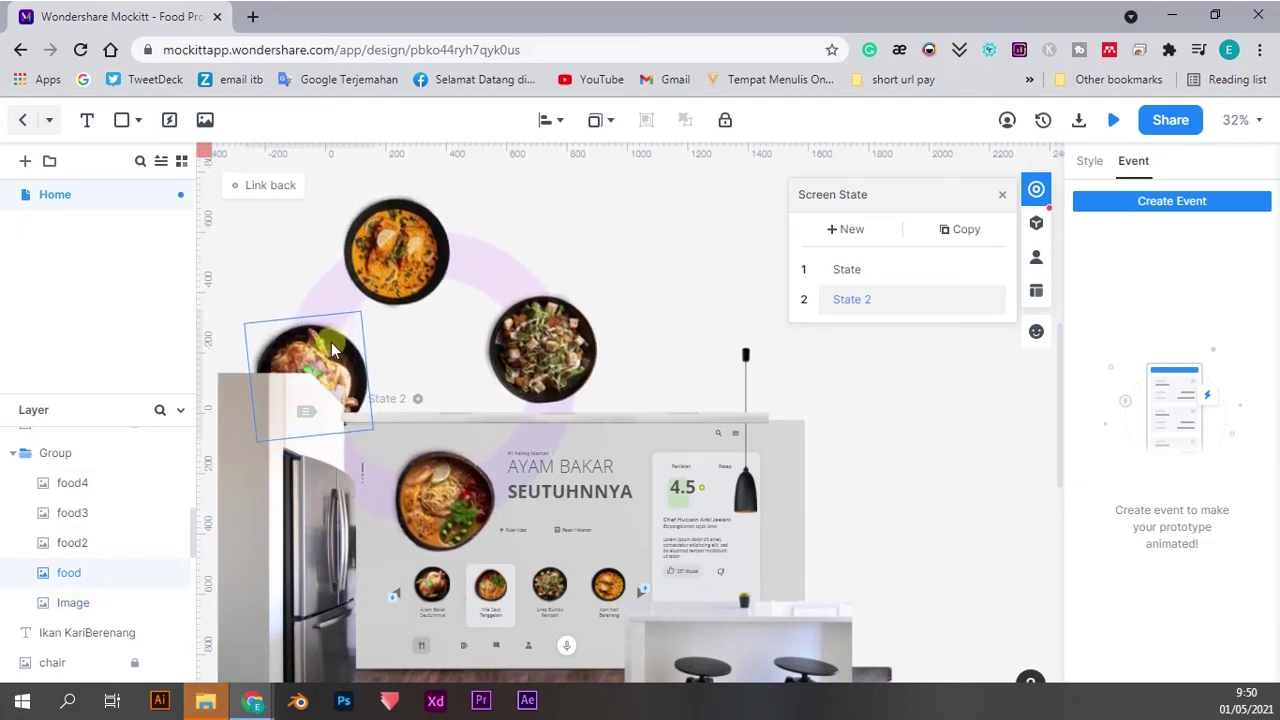
pyautogui.click(651, 291)
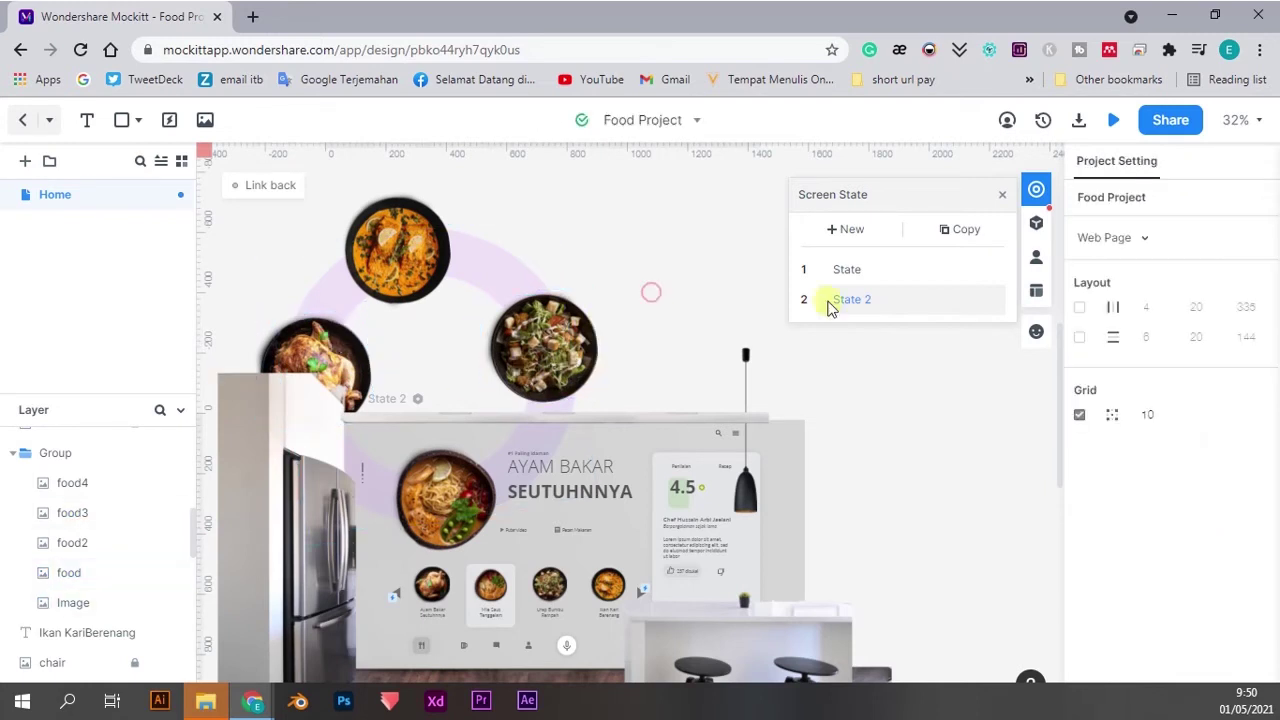
pyautogui.click(888, 270)
pyautogui.click(884, 301)
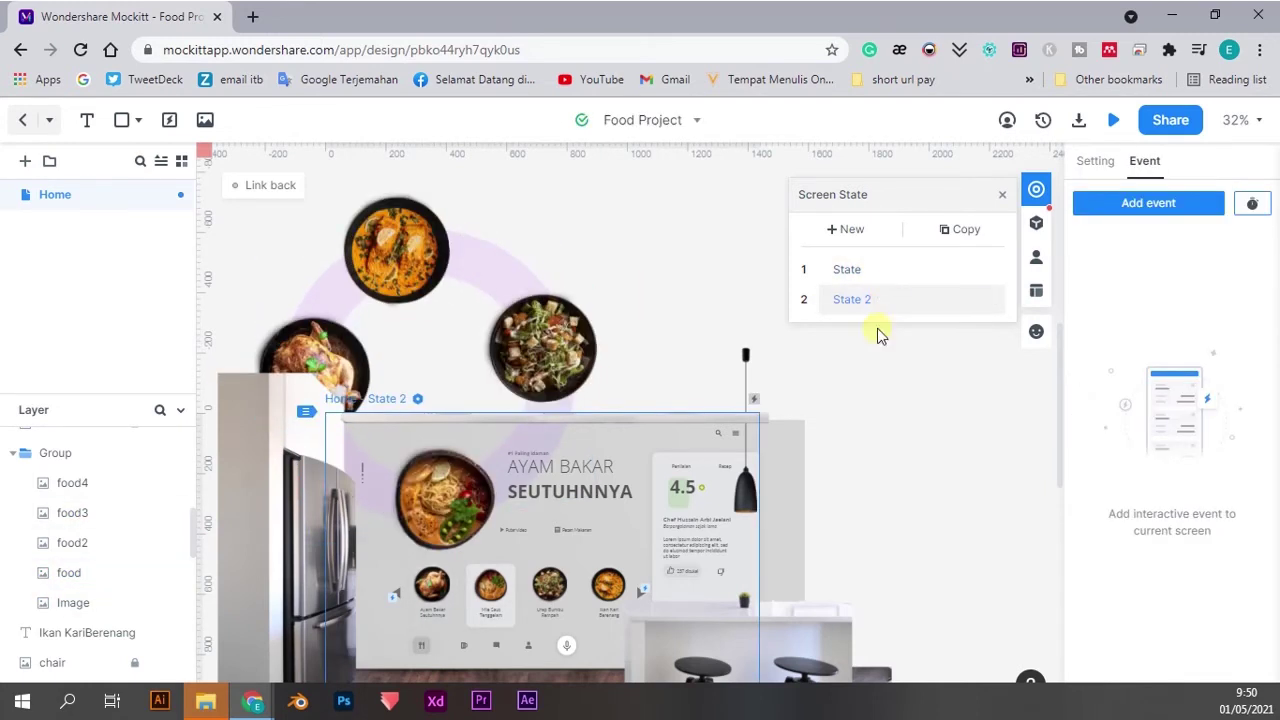
# Copy State 2 as State 3, move the card highlight onto the third dish and rotate the bowl ring
pyautogui.click(977, 299)
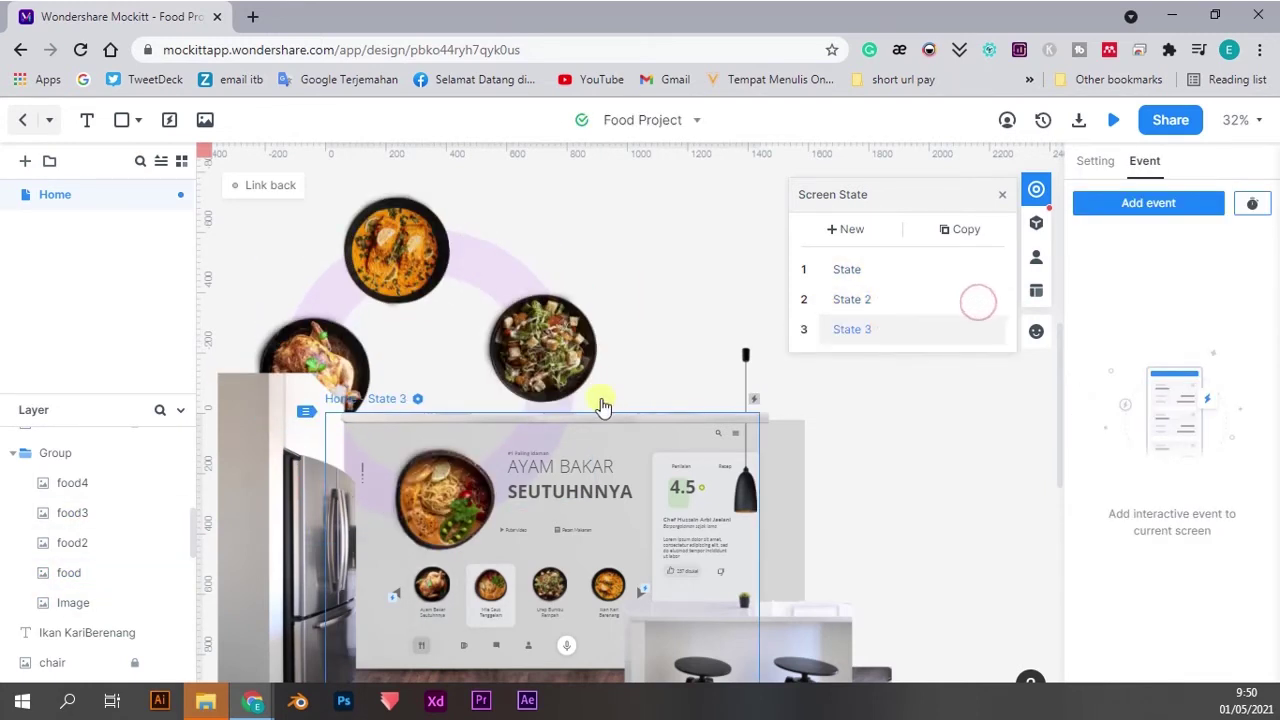
pyautogui.scroll(-1, 580, 380)
pyautogui.click(505, 536)
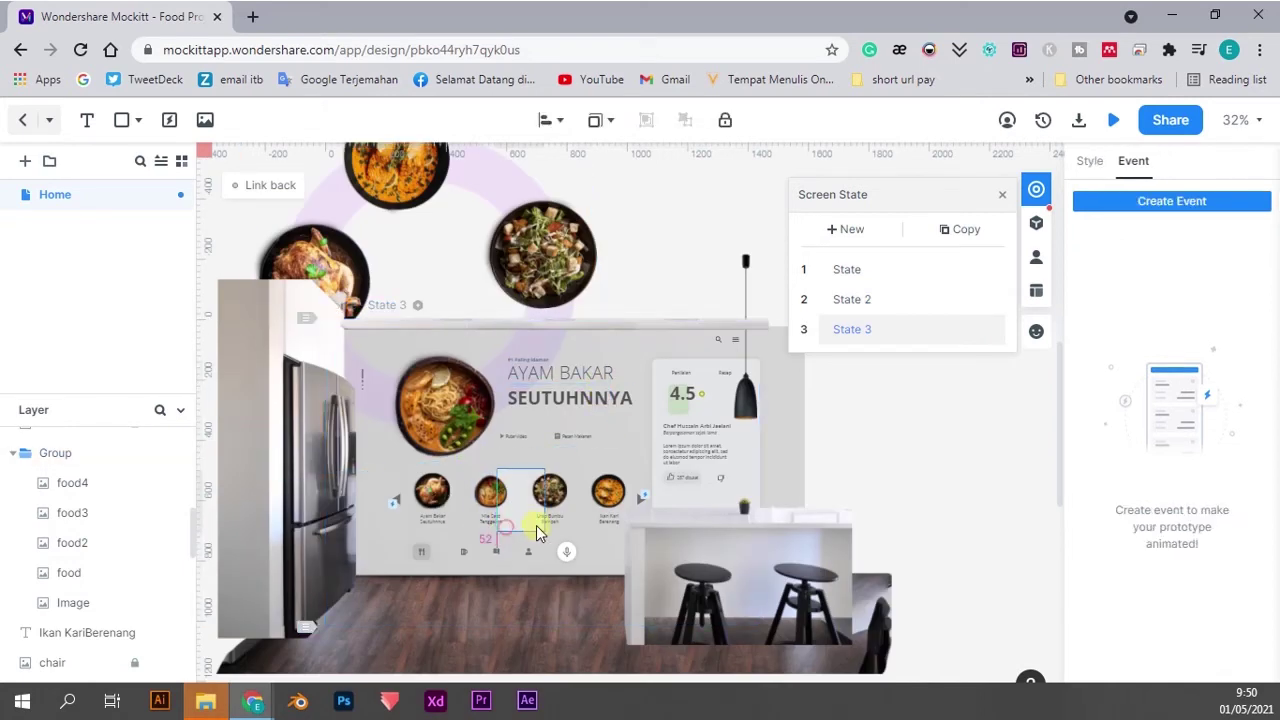
pyautogui.moveTo(536, 525); pyautogui.dragTo(567, 534)
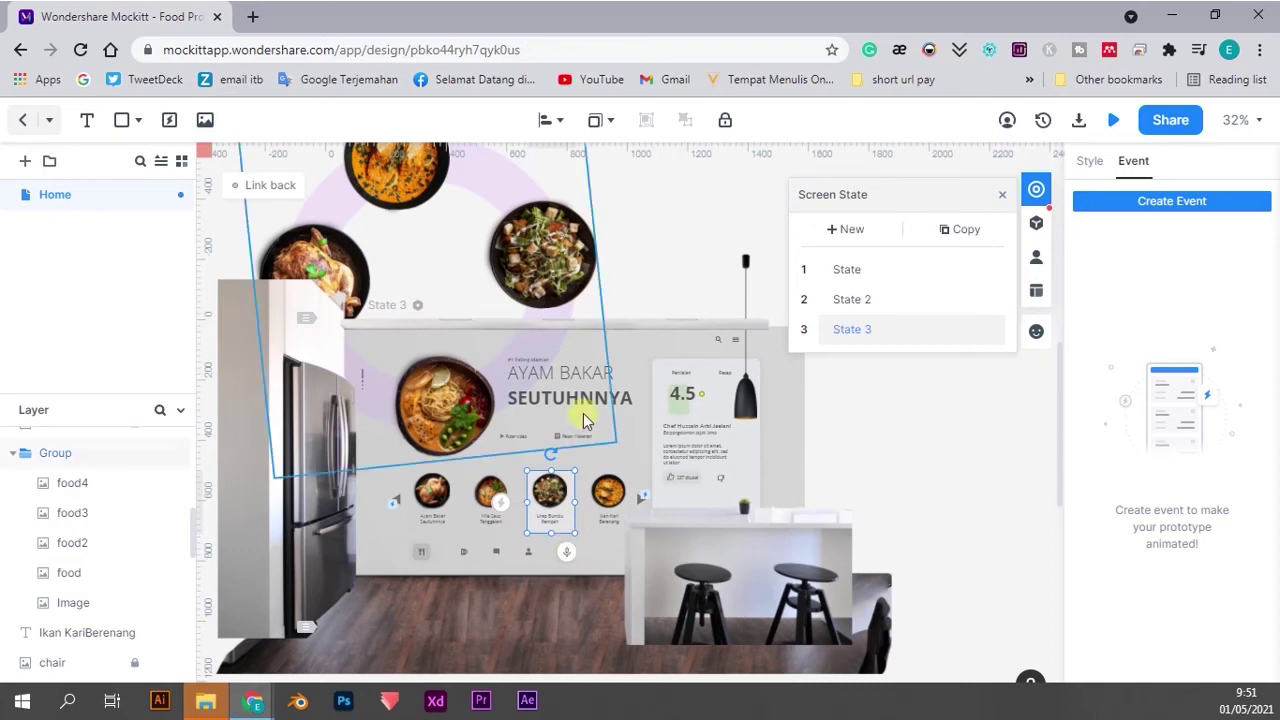
pyautogui.click(557, 254)
pyautogui.scroll(2, 557, 254)
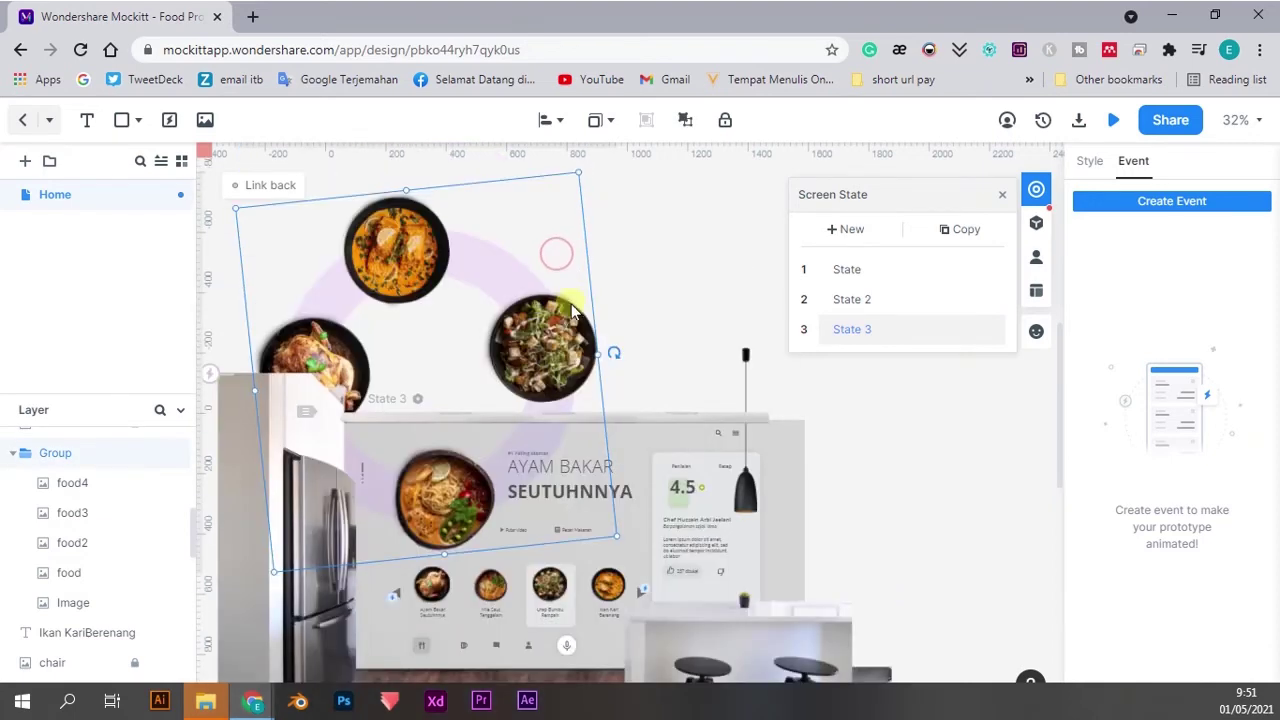
pyautogui.moveTo(612, 350); pyautogui.dragTo(444, 577)
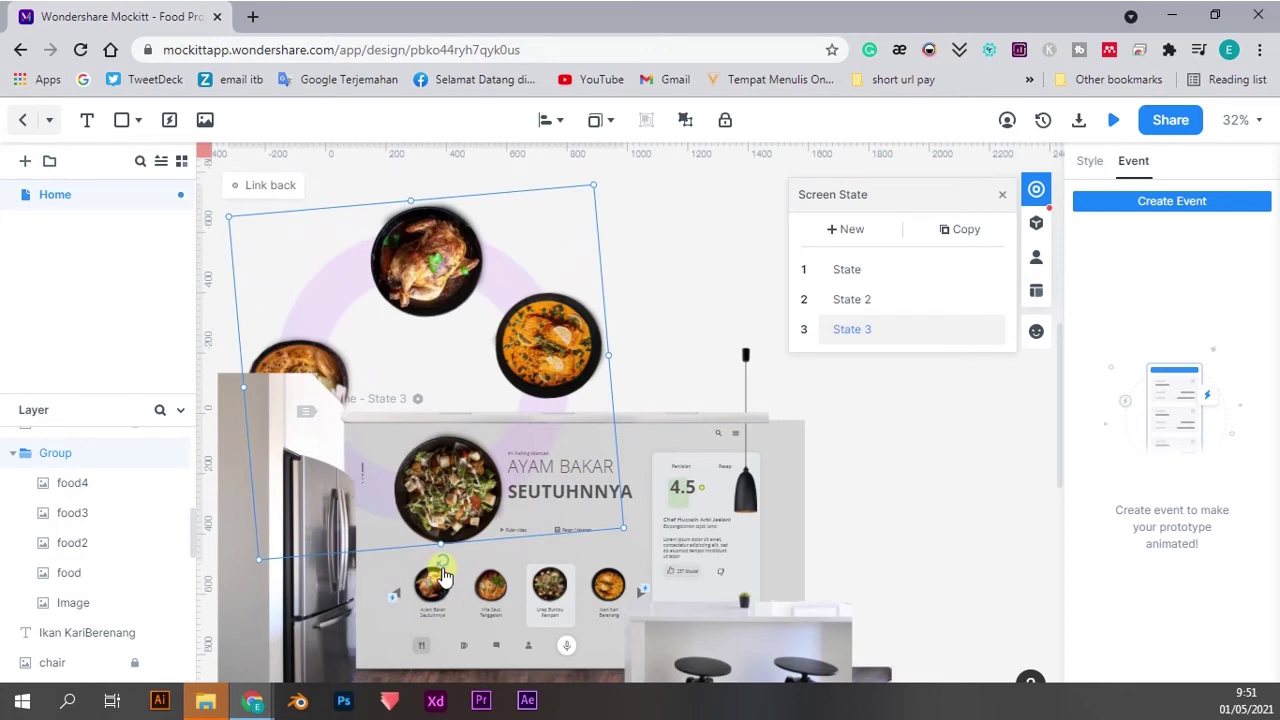
# Copy State 3 as State 4, nudge the chicken bowl into place, then return to the first state
pyautogui.click(972, 333)
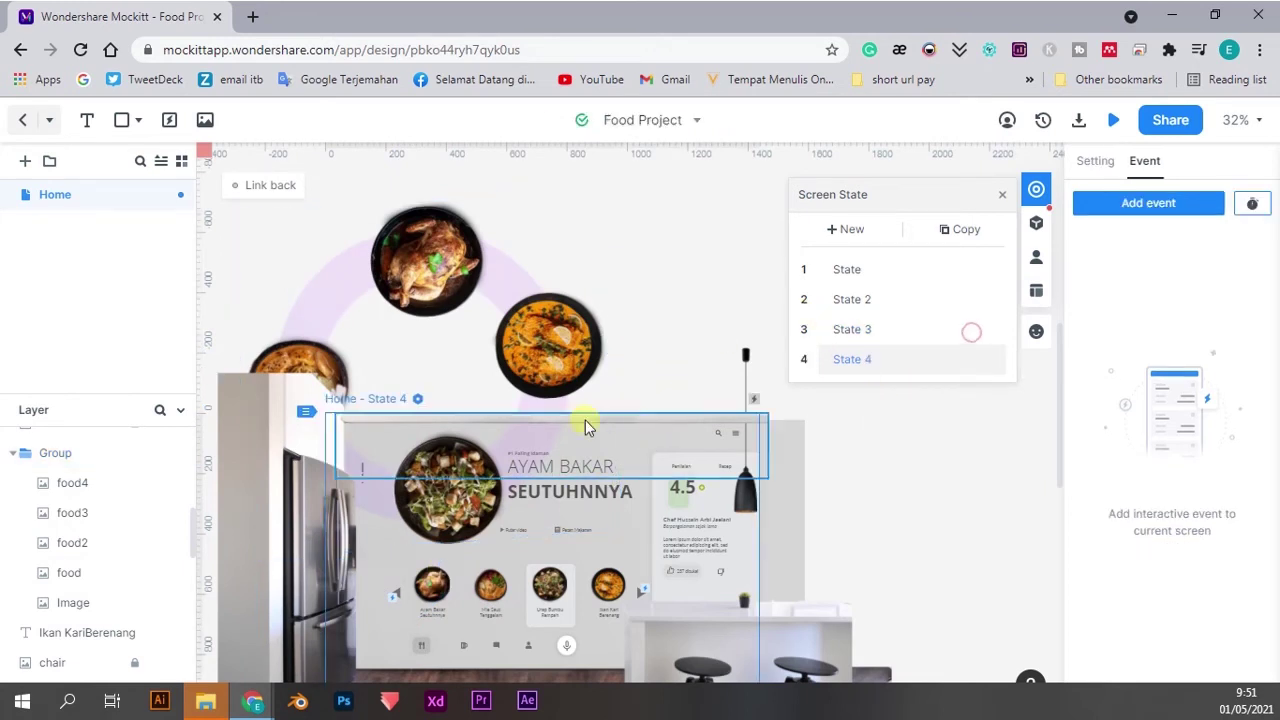
pyautogui.scroll(-2, 560, 490)
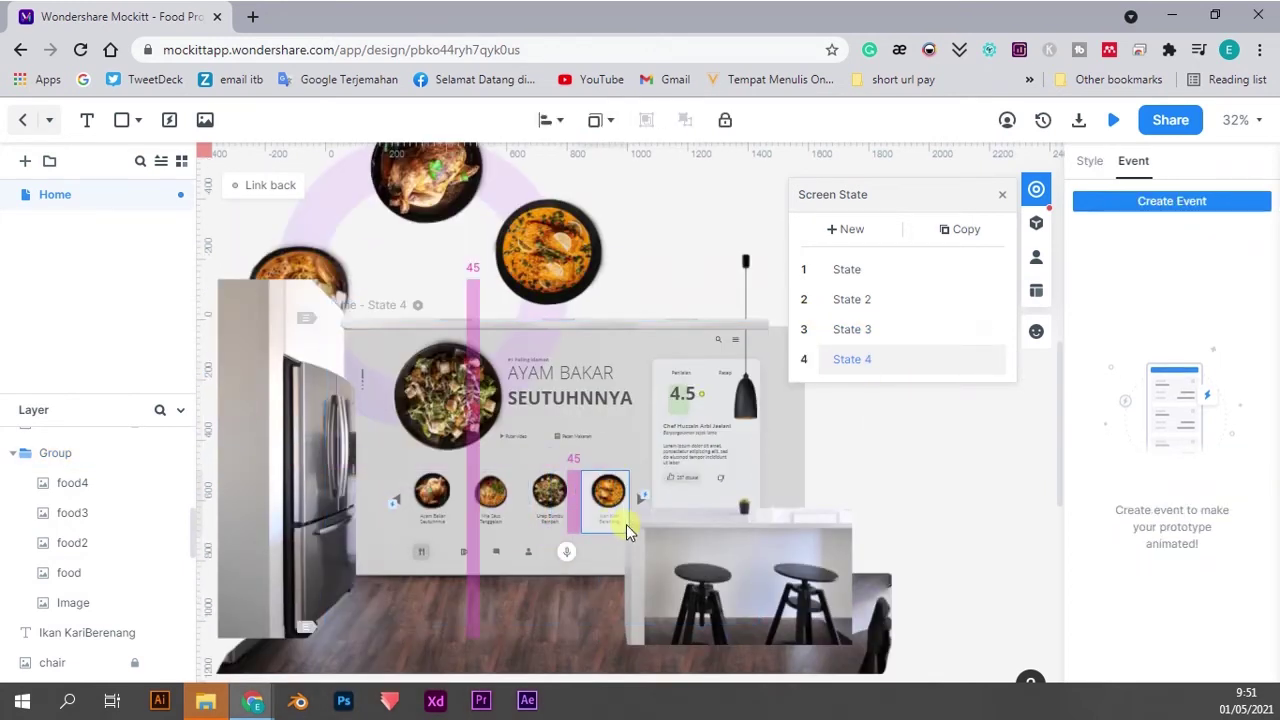
pyautogui.click(624, 524)
pyautogui.scroll(2, 513, 533)
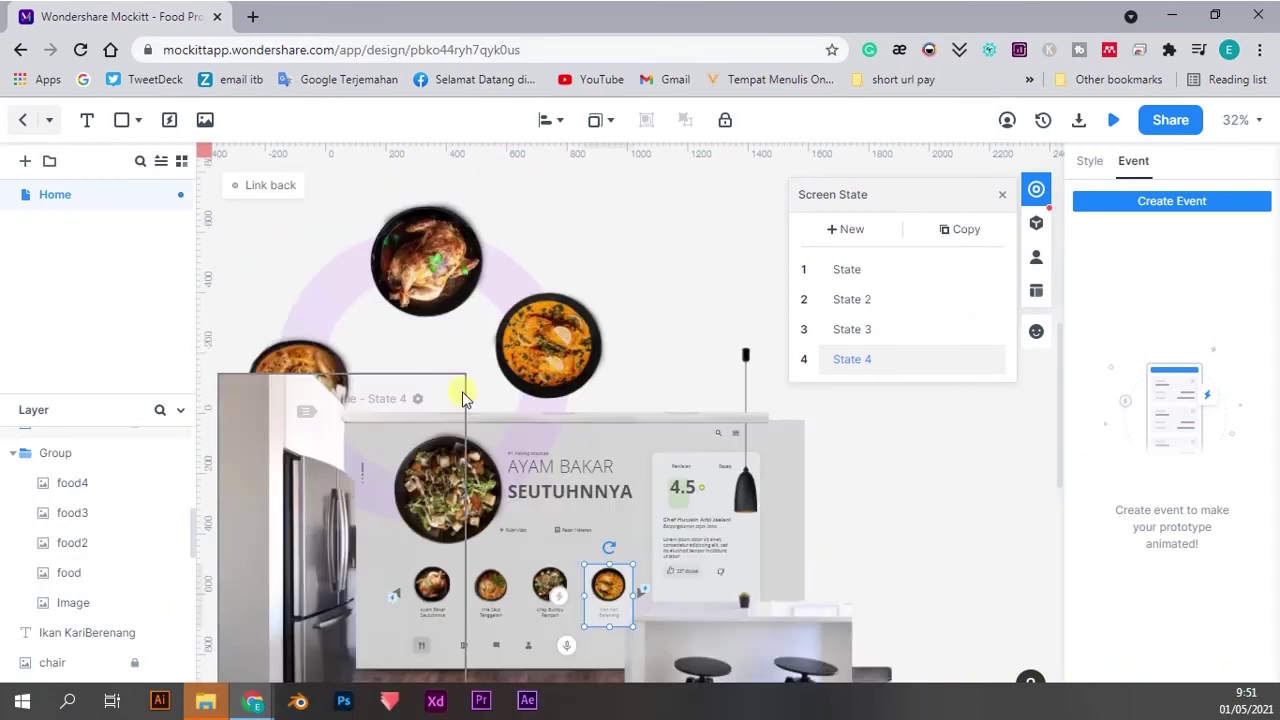
pyautogui.click(462, 391)
pyautogui.moveTo(441, 577); pyautogui.dragTo(296, 386)
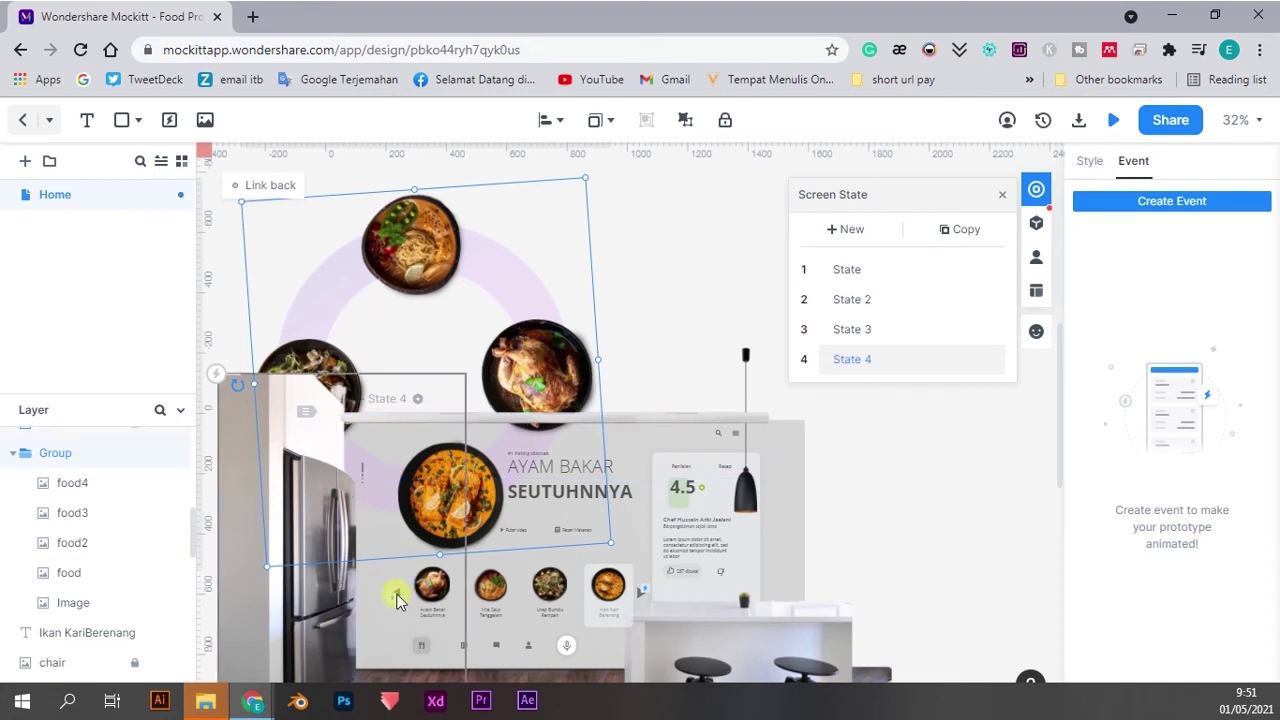
pyautogui.hotkey('ctrl', 'z')
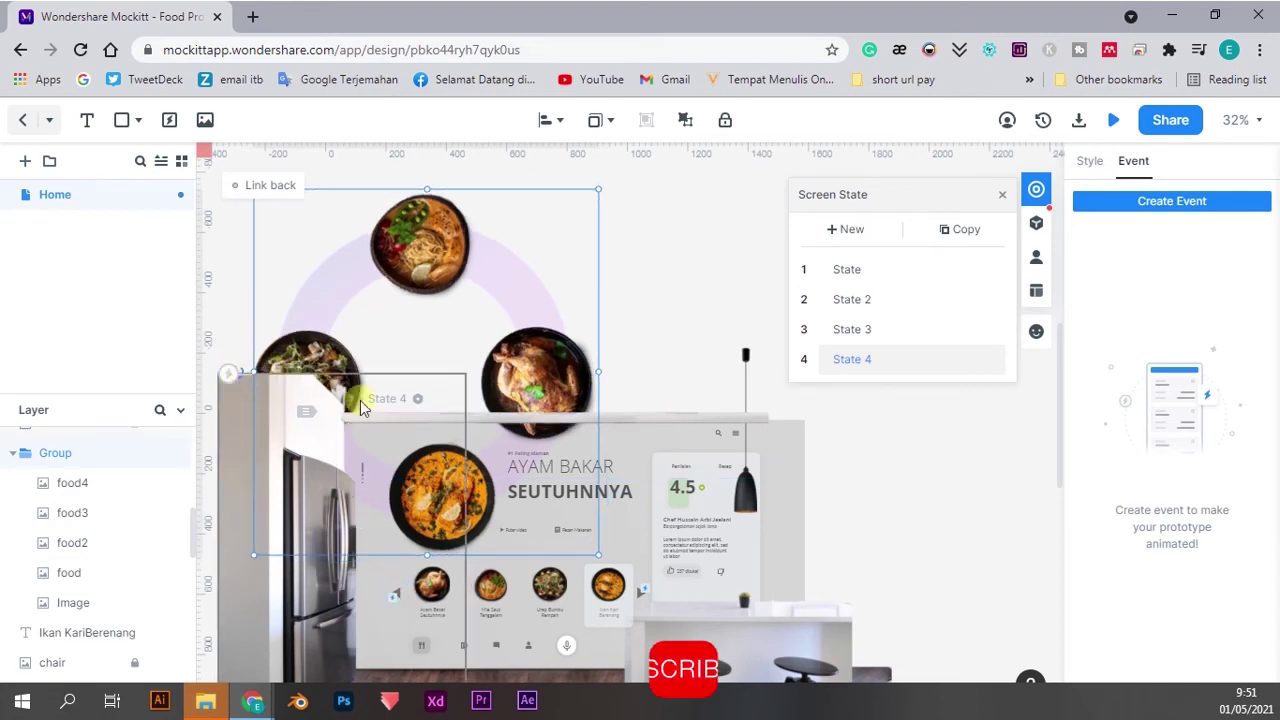
pyautogui.click(114, 570)
pyautogui.moveTo(545, 373); pyautogui.dragTo(540, 360)
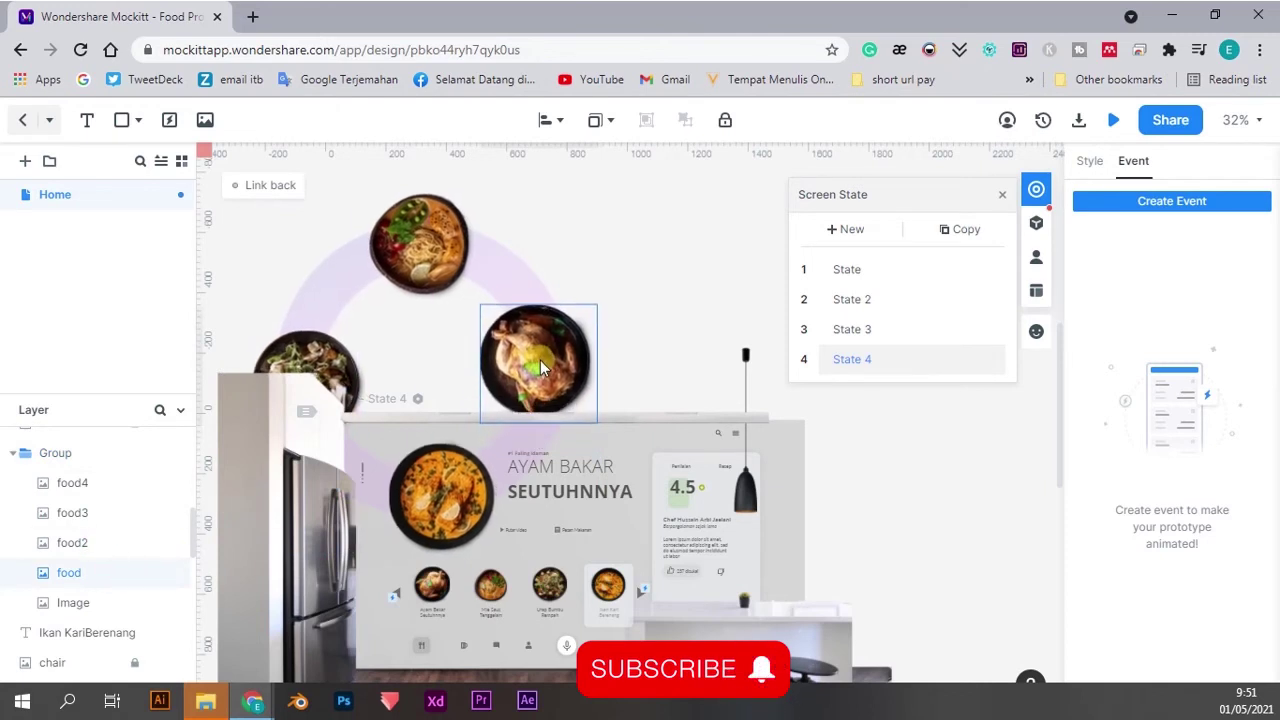
pyautogui.click(845, 360)
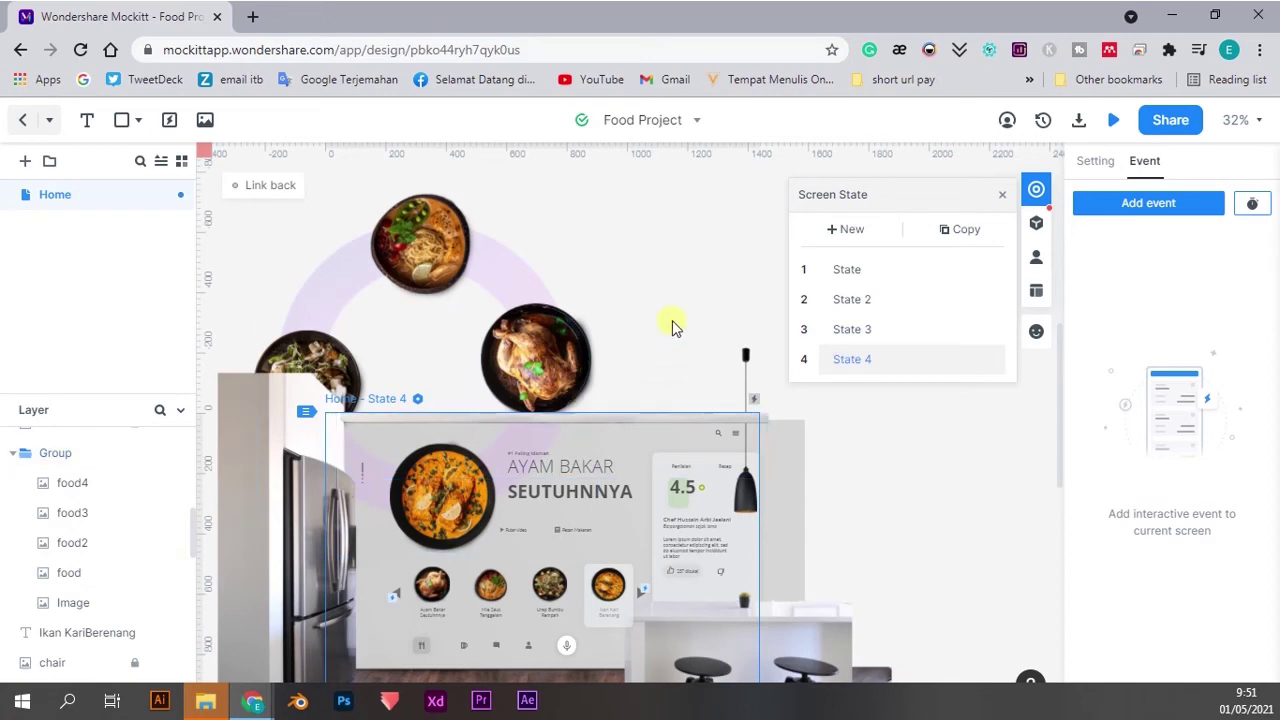
pyautogui.click(852, 266)
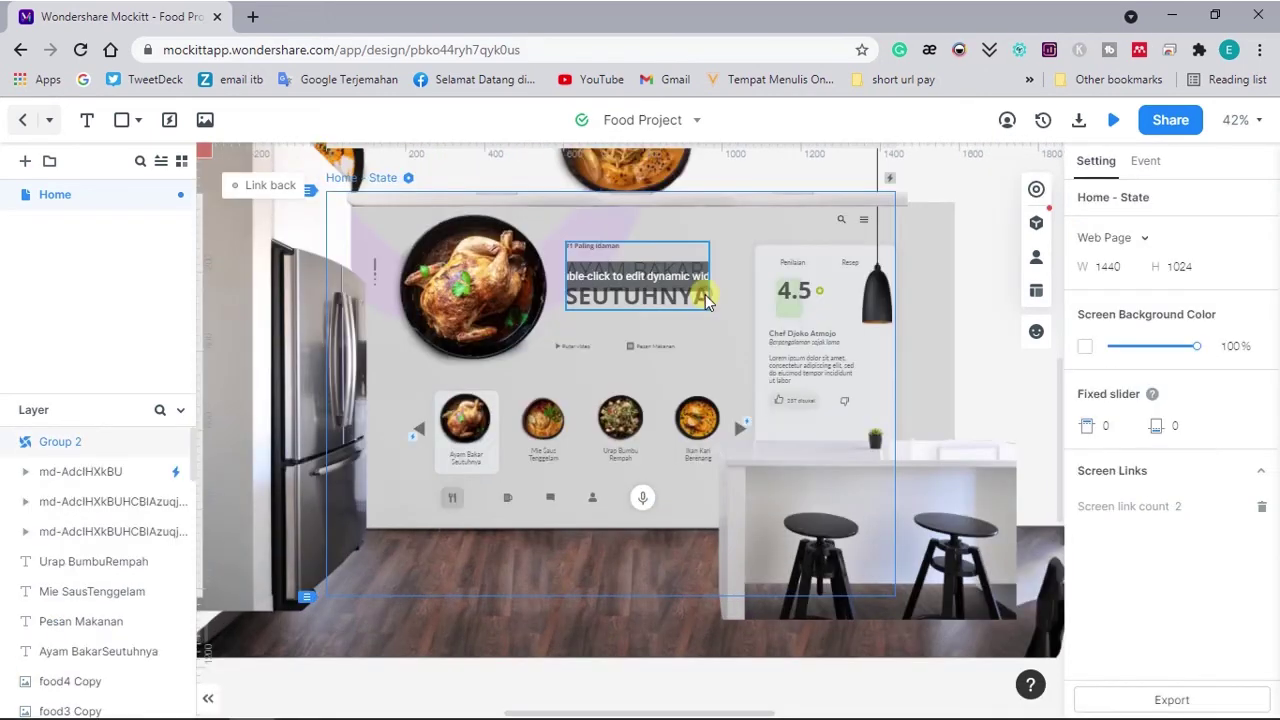
pyautogui.click(706, 300)
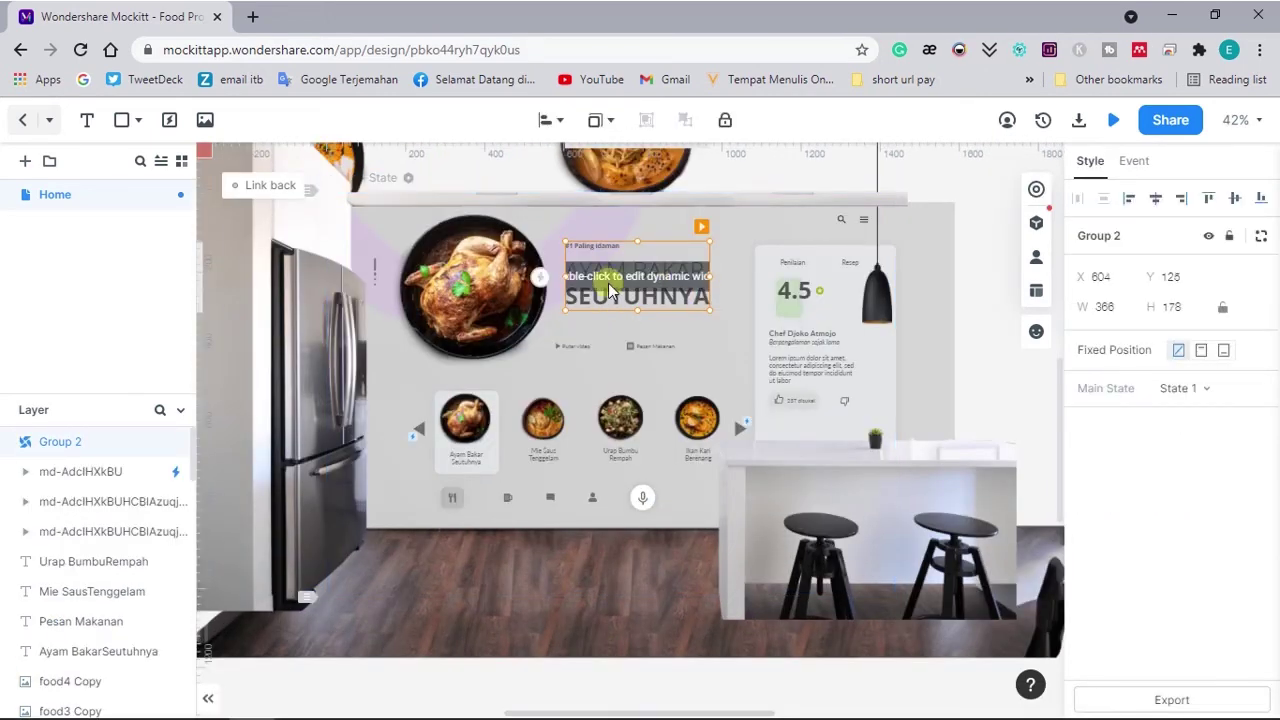
pyautogui.doubleClick(665, 295)
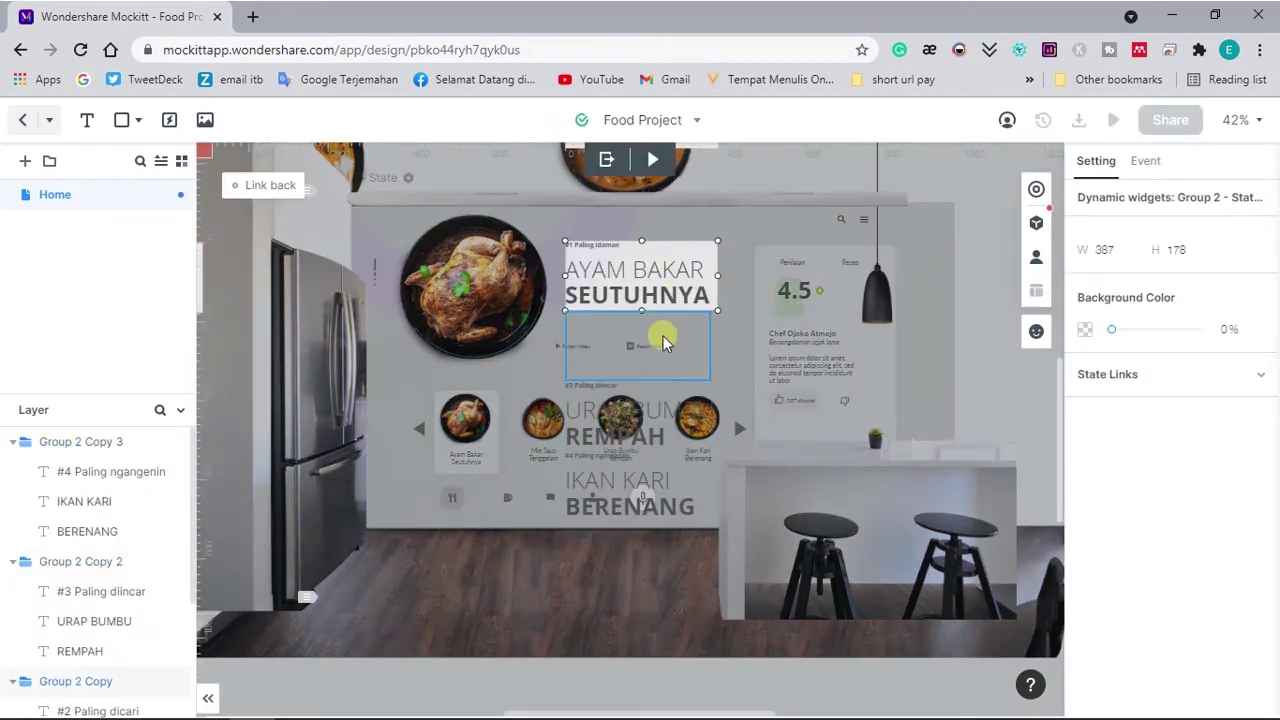
pyautogui.click(966, 366)
pyautogui.moveTo(866, 377); pyautogui.dragTo(600, 377)
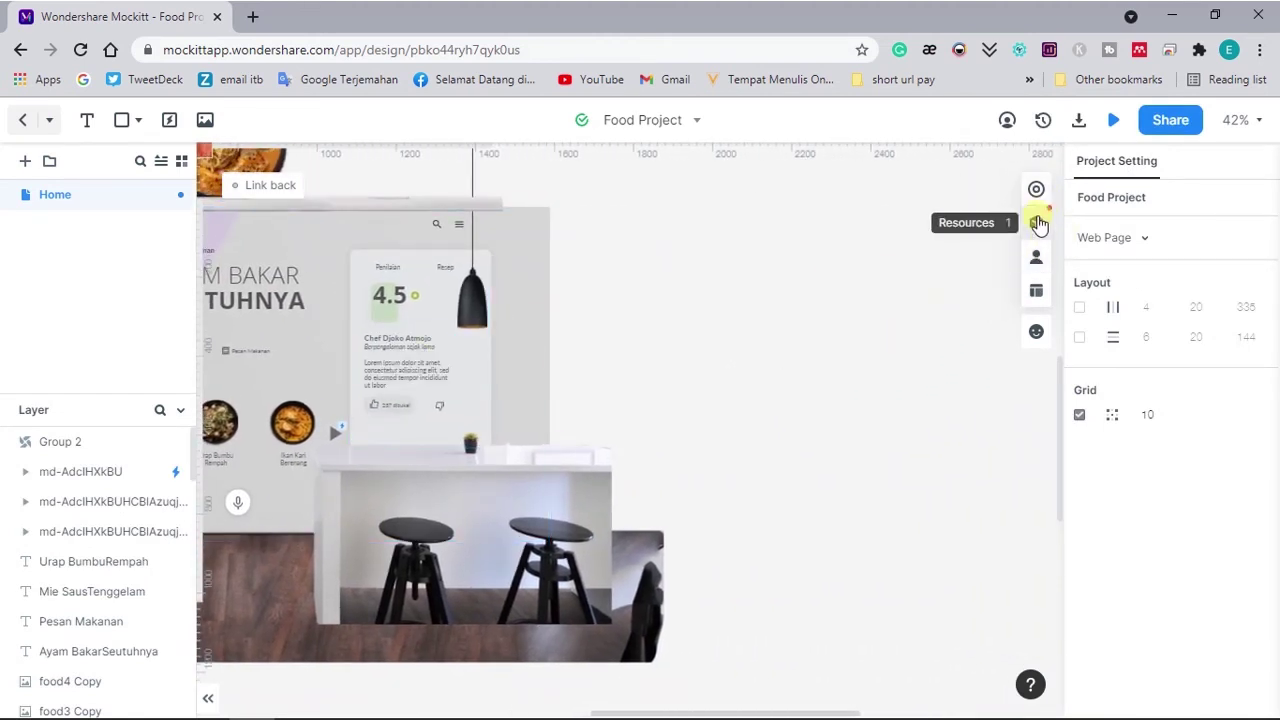
# Place a 'Type something' text widget on empty canvas from the widget library
pyautogui.click(1037, 223)
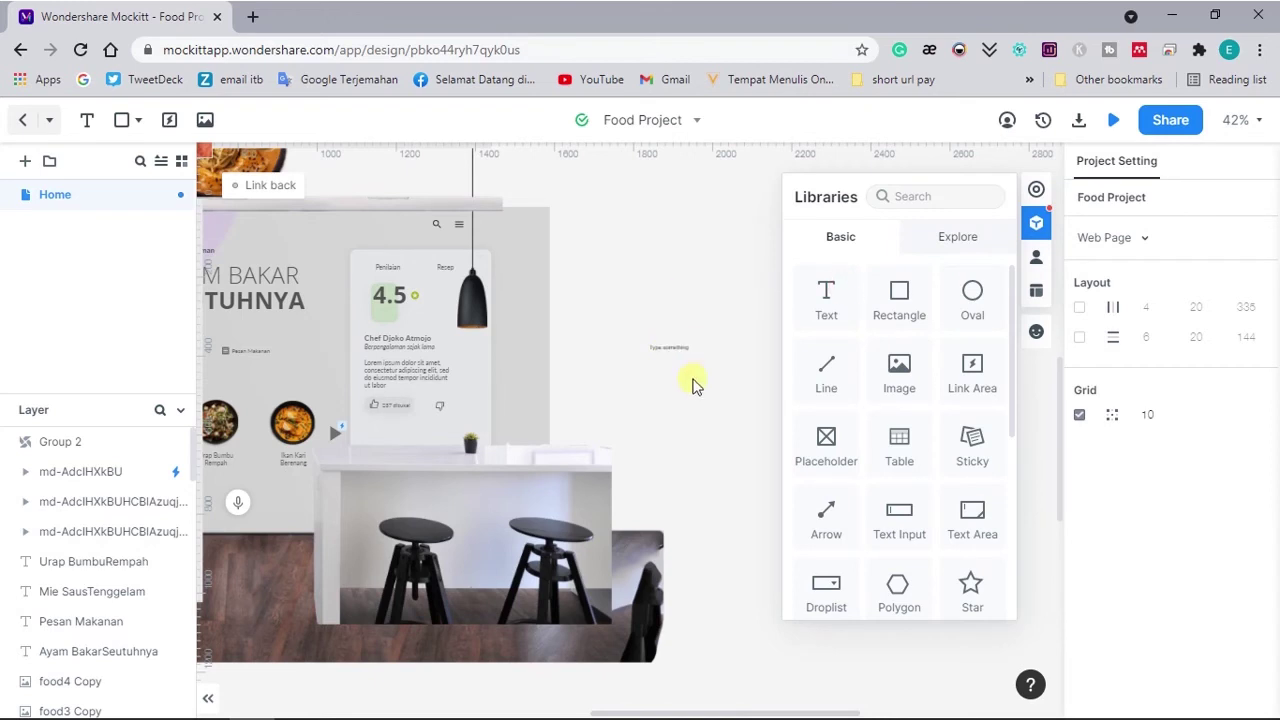
pyautogui.moveTo(697, 386); pyautogui.dragTo(712, 340)
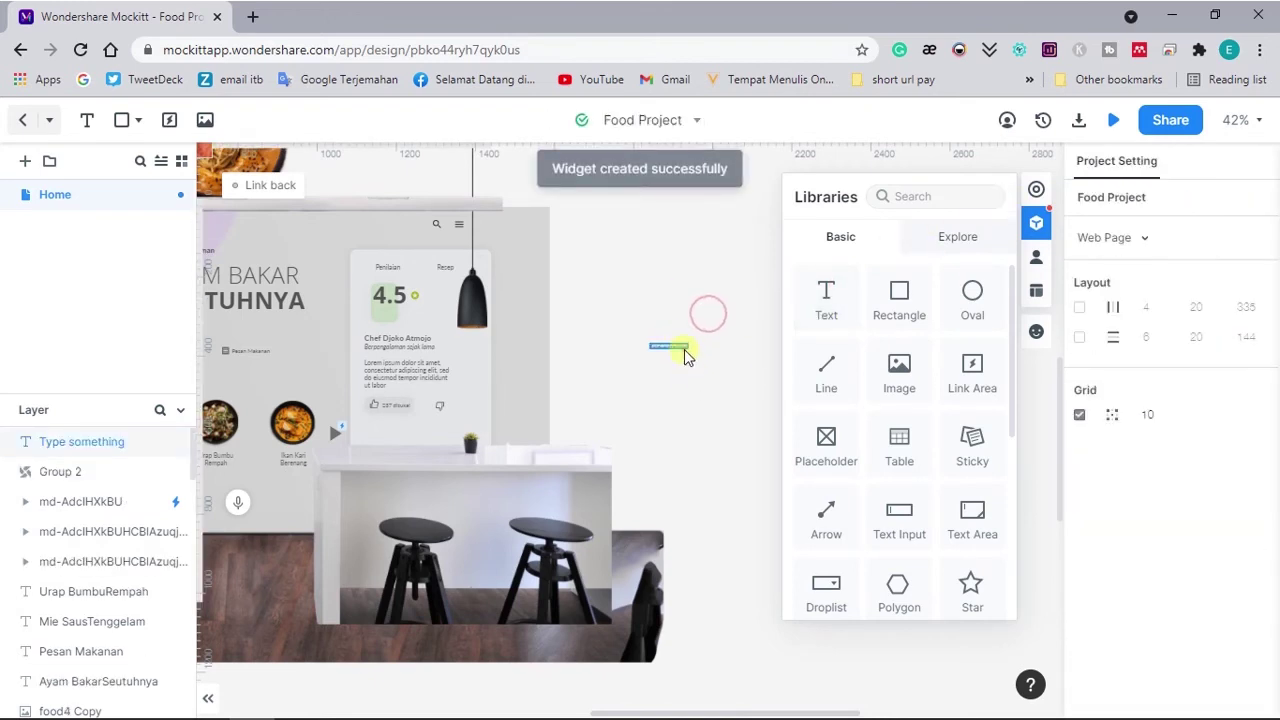
pyautogui.click(727, 410)
pyautogui.click(1036, 223)
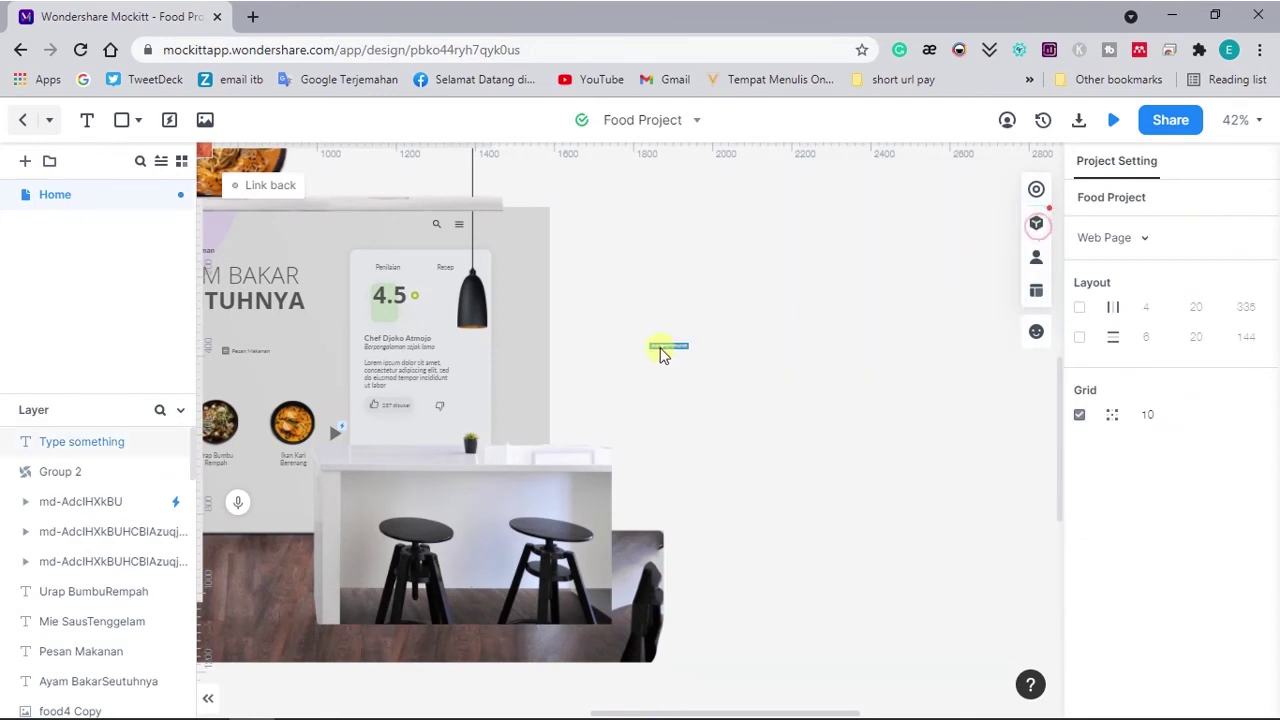
# Duplicate the text into two larger lines stacked below, then group all three lines
pyautogui.click(689, 334)
pyautogui.hotkey('ctrl', 'v')
pyautogui.click(737, 360)
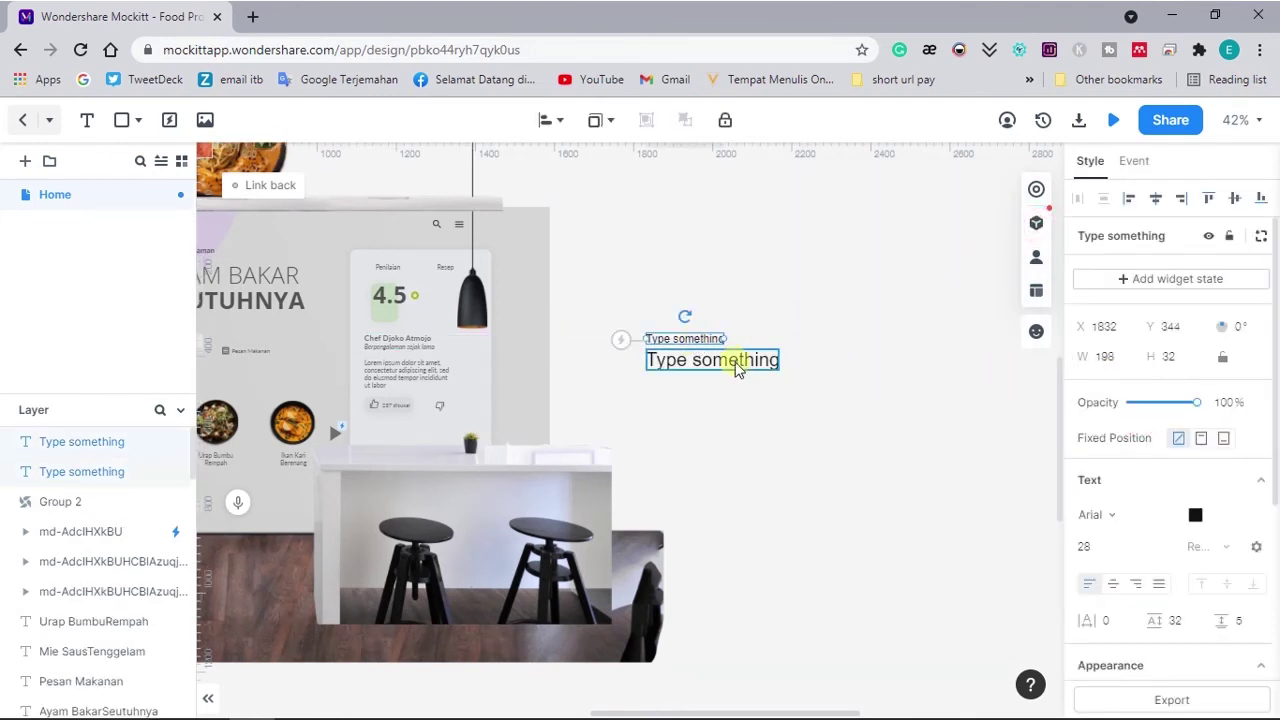
pyautogui.moveTo(740, 400); pyautogui.dragTo(750, 377)
pyautogui.hotkey('ctrl', 'v')
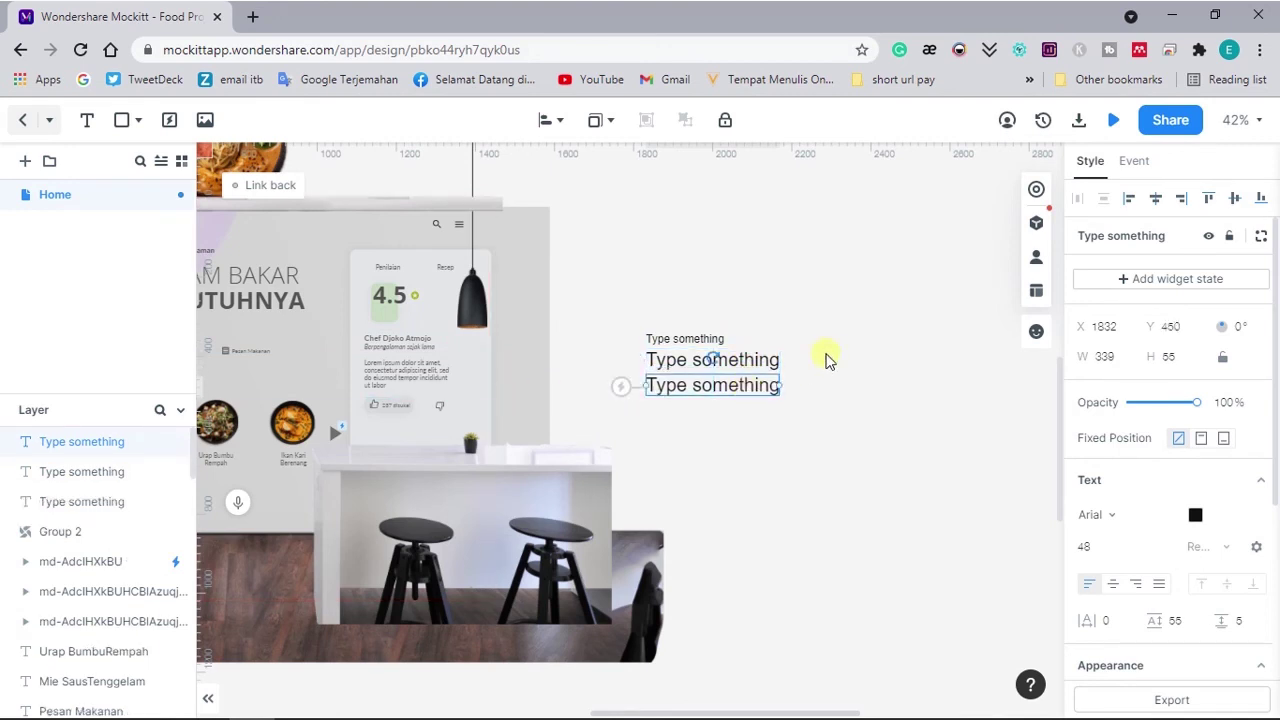
pyautogui.click(826, 355)
pyautogui.moveTo(801, 313); pyautogui.dragTo(640, 428)
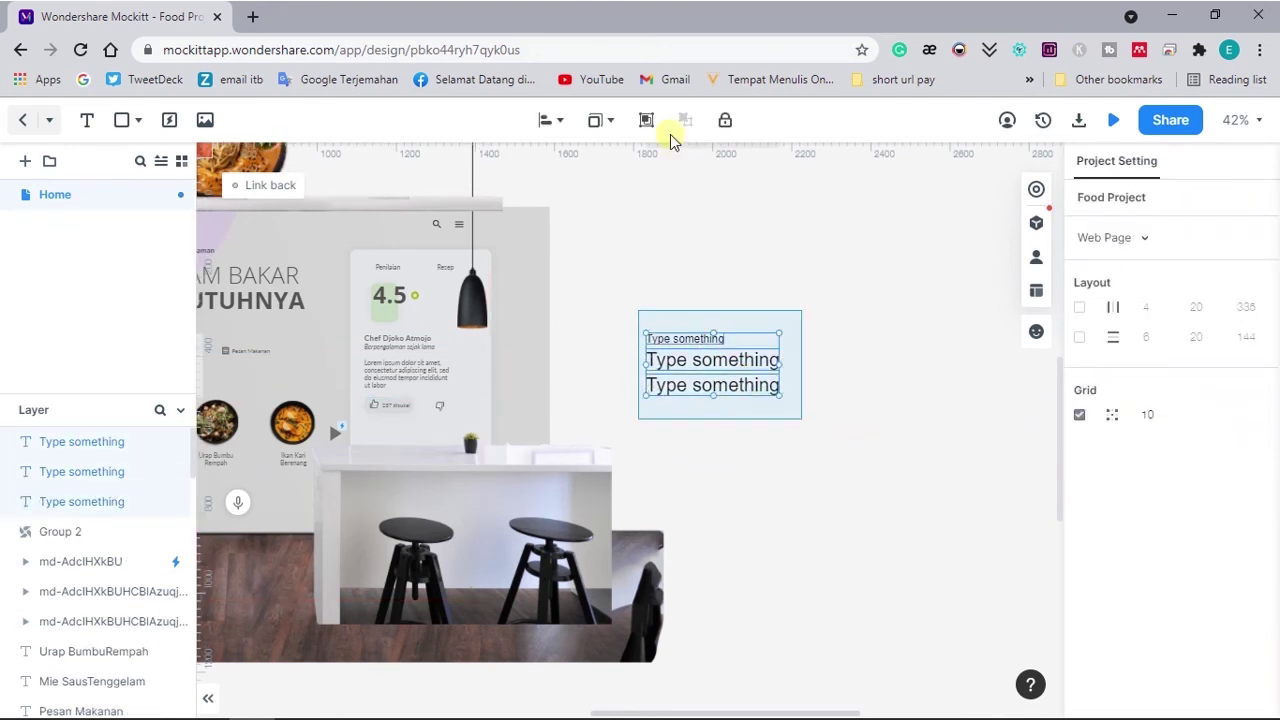
pyautogui.click(647, 119)
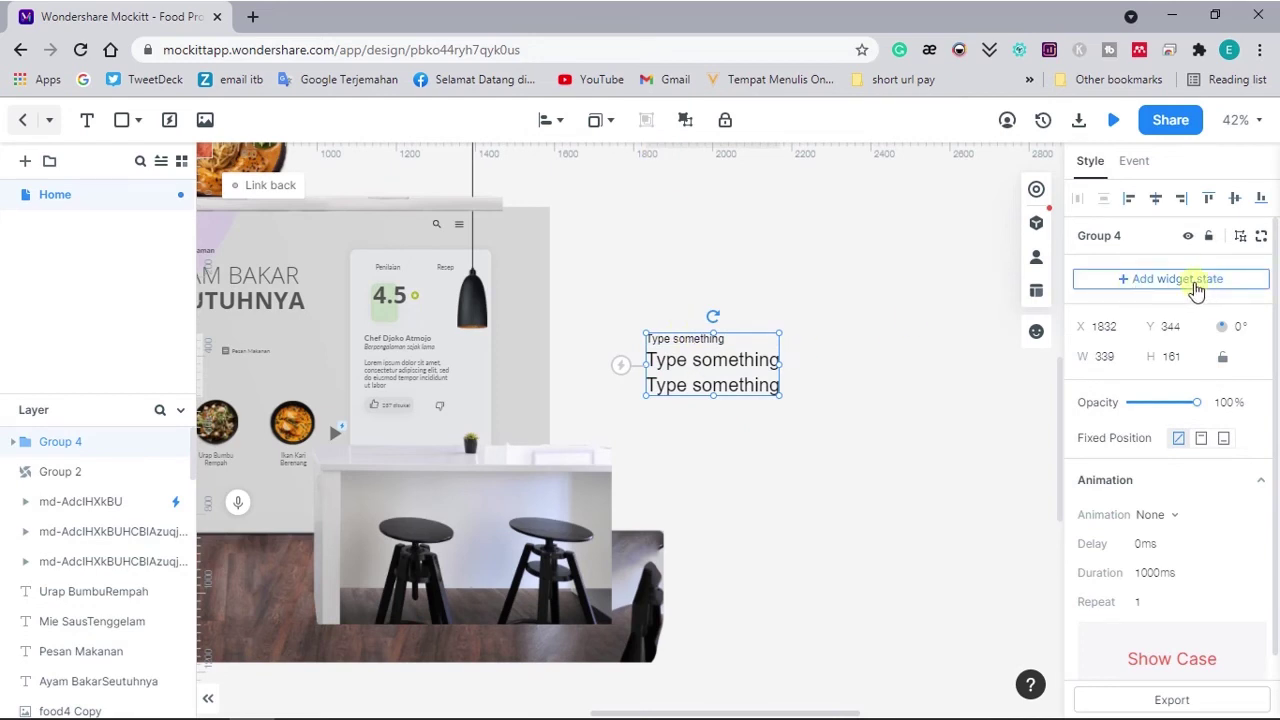
# Convert the text group into a dynamic widget and delete its extra State 2, keeping State 1
pyautogui.click(1195, 288)
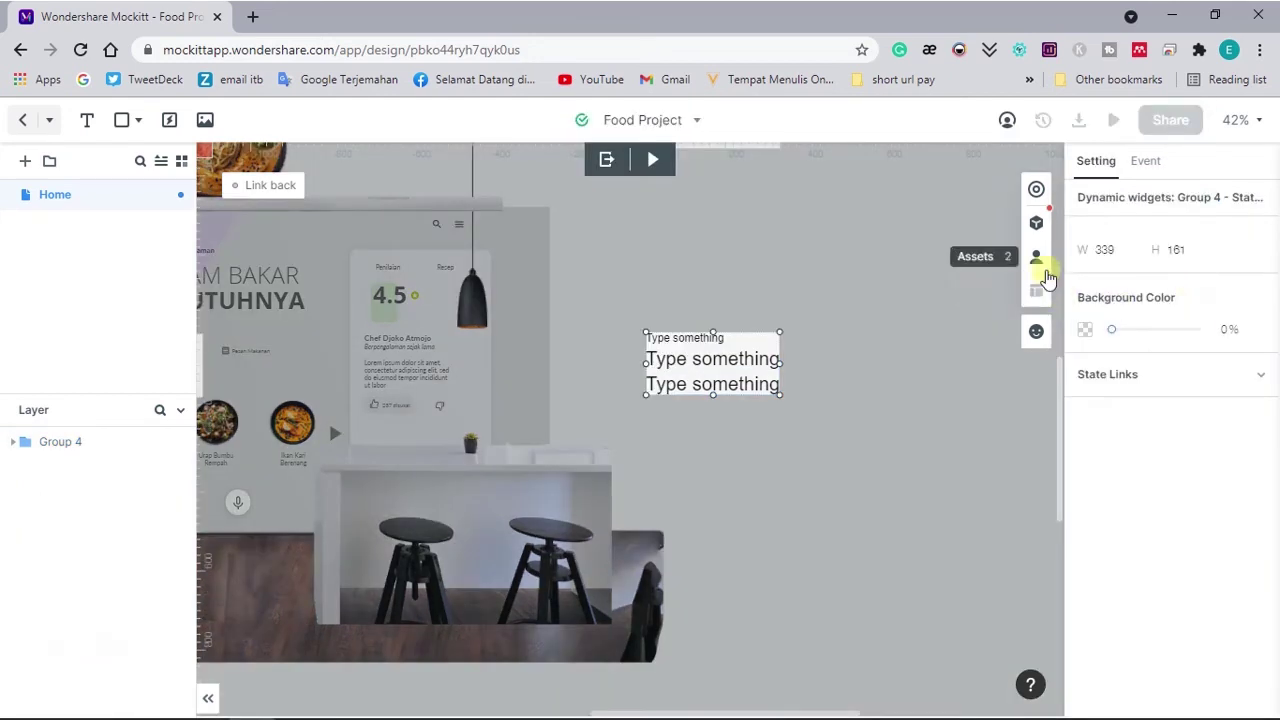
pyautogui.click(1036, 189)
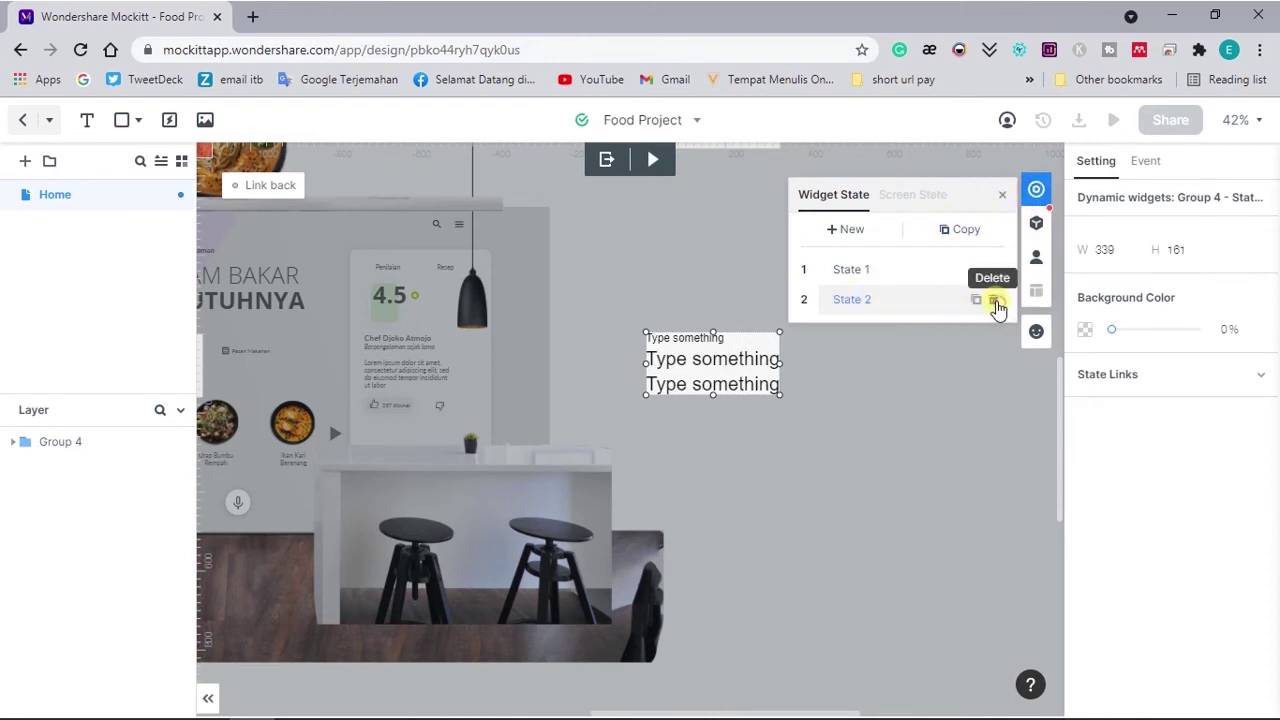
pyautogui.click(997, 305)
pyautogui.click(837, 271)
pyautogui.click(897, 272)
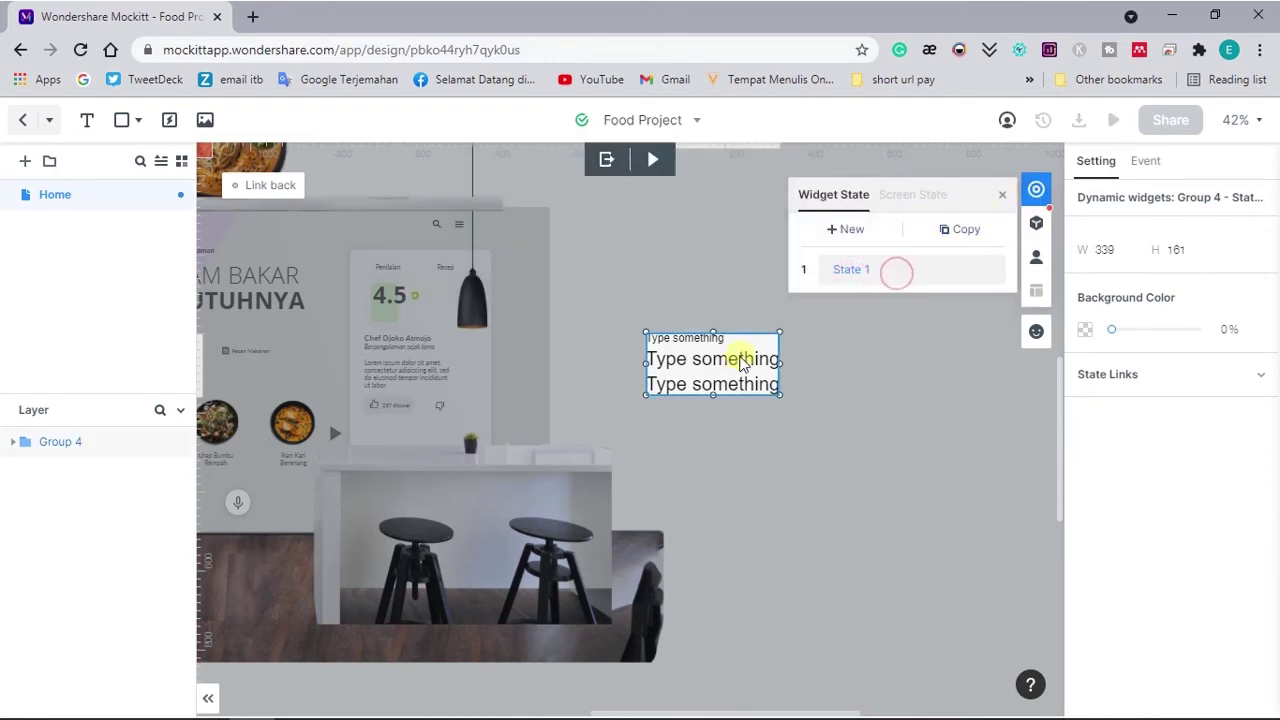
# Duplicate the text group twice with Ctrl+D so three copies stack vertically
pyautogui.click(740, 364)
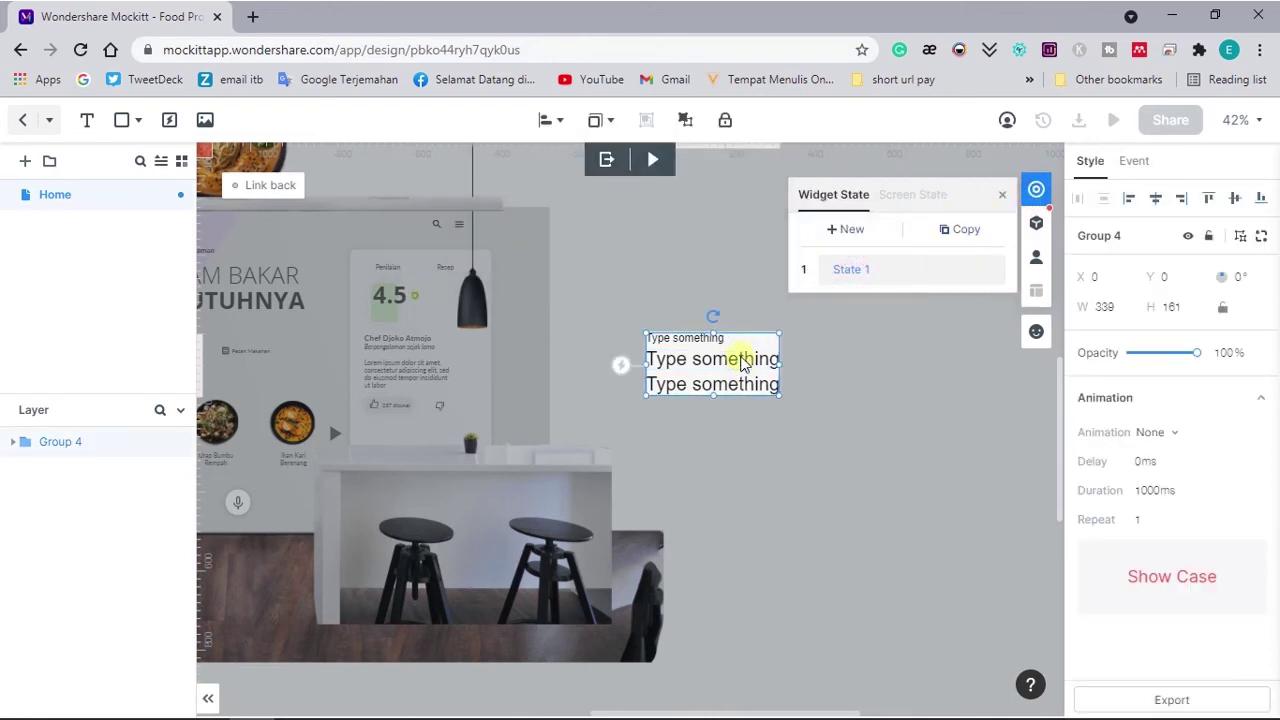
pyautogui.hotkey('ctrl', 'd')
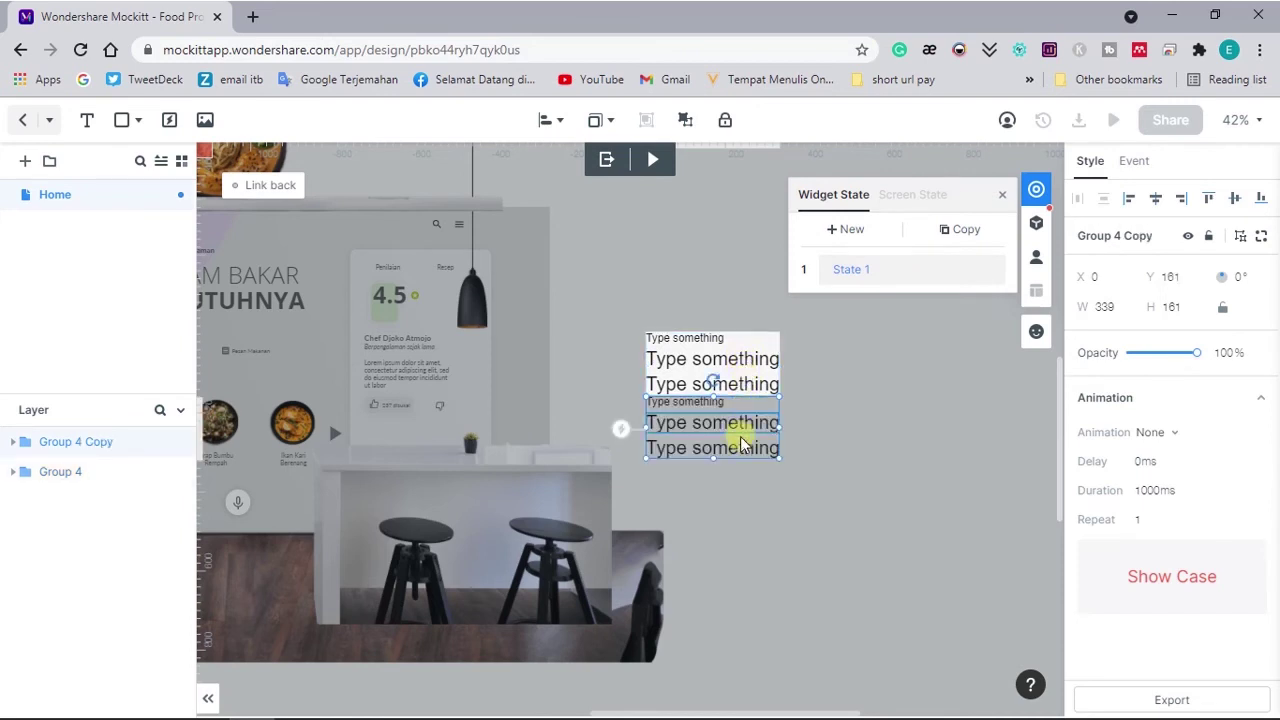
pyautogui.hotkey('ctrl', 'd')
pyautogui.click(737, 351)
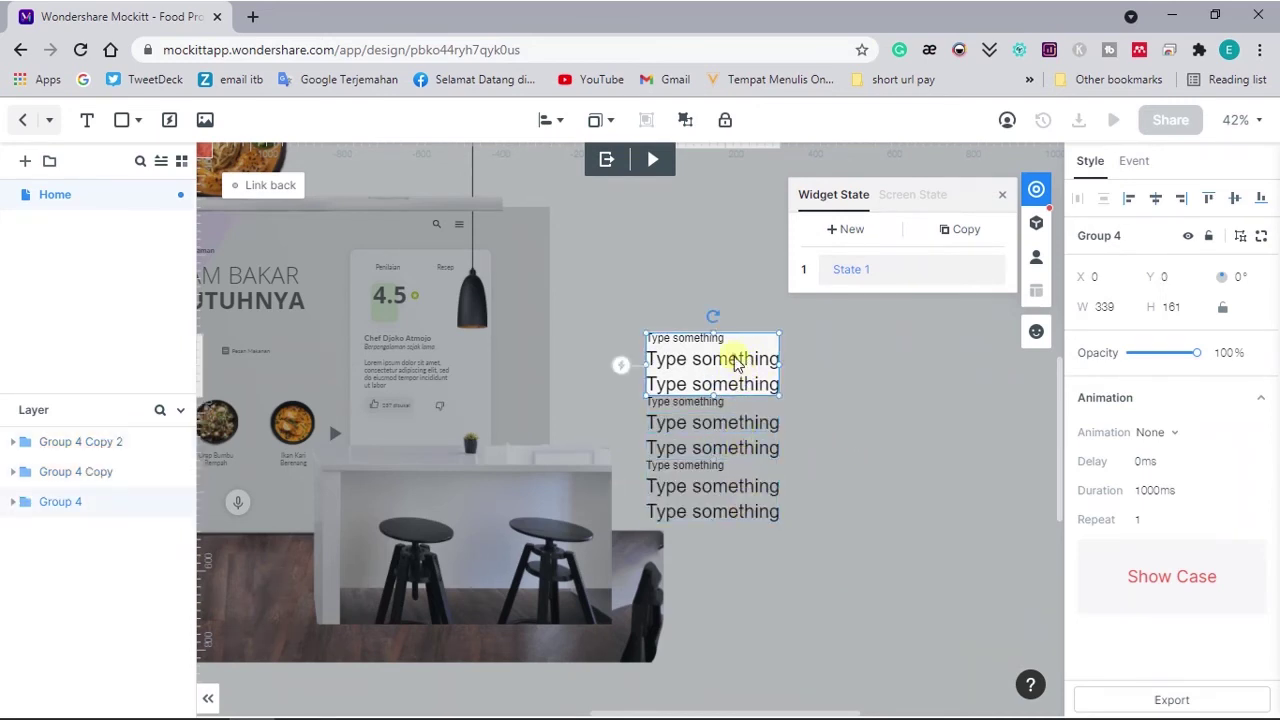
pyautogui.click(737, 486)
pyautogui.click(743, 409)
pyautogui.click(737, 411)
pyautogui.click(737, 365)
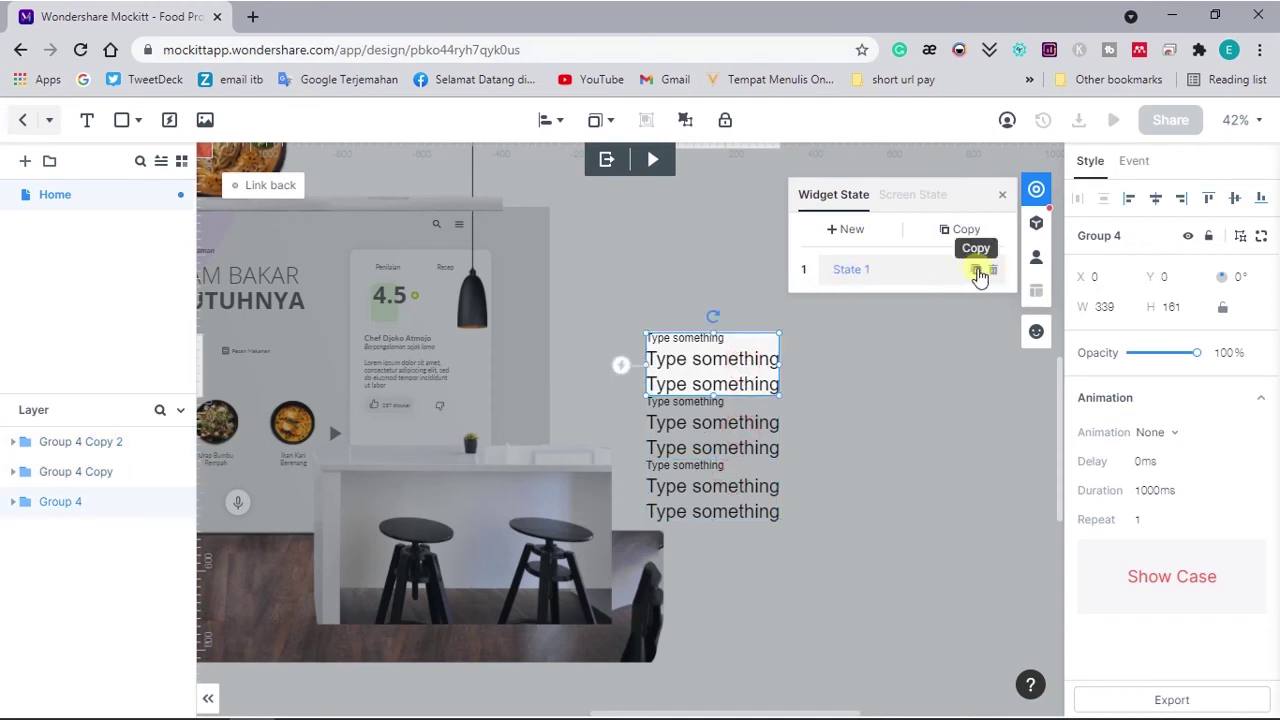
# Copy State 1 into a new State 2 and shift all three groups up there
pyautogui.click(983, 277)
pyautogui.keyDown('shift'); pyautogui.click(709, 429); pyautogui.keyUp('shift')
pyautogui.keyDown('shift'); pyautogui.click(718, 505); pyautogui.keyUp('shift')
pyautogui.moveTo(718, 505); pyautogui.dragTo(722, 443)
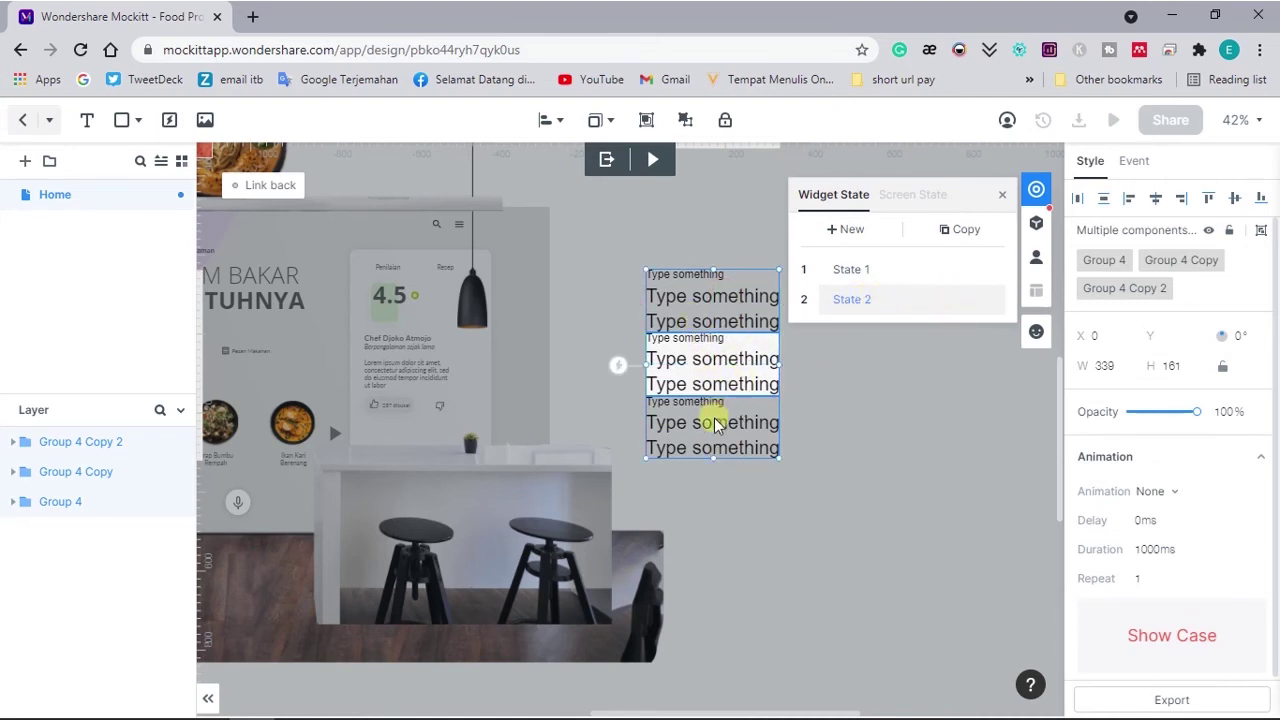
pyautogui.click(849, 270)
# Give the top text group a SlideInUp animation
pyautogui.click(686, 374)
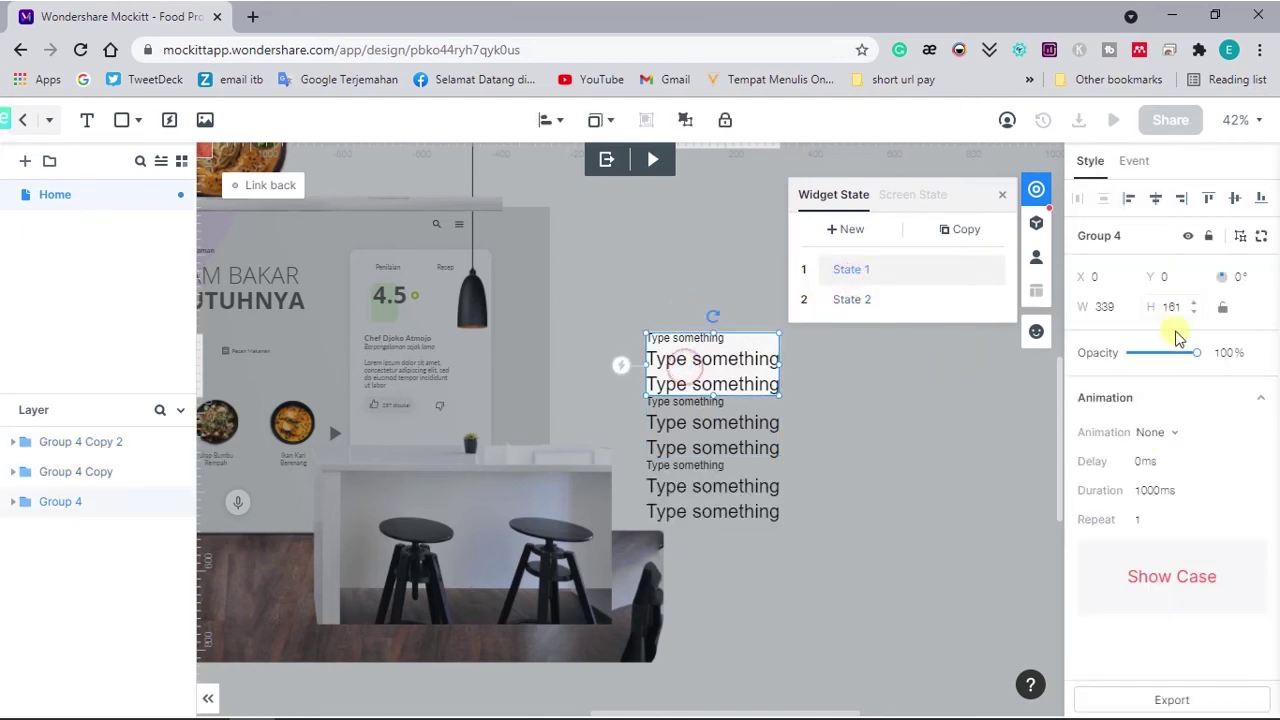
pyautogui.click(1172, 432)
pyautogui.scroll(-5, 1193, 380)
pyautogui.scroll(3, 1190, 345)
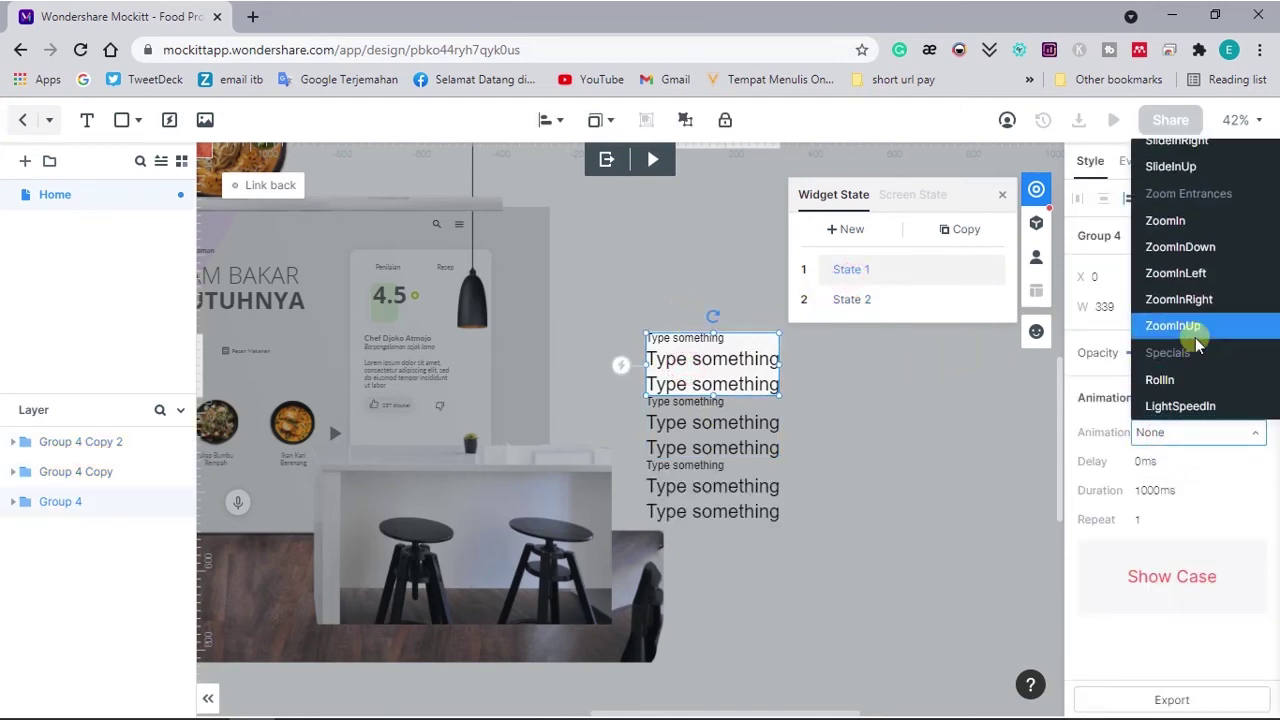
pyautogui.click(1172, 257)
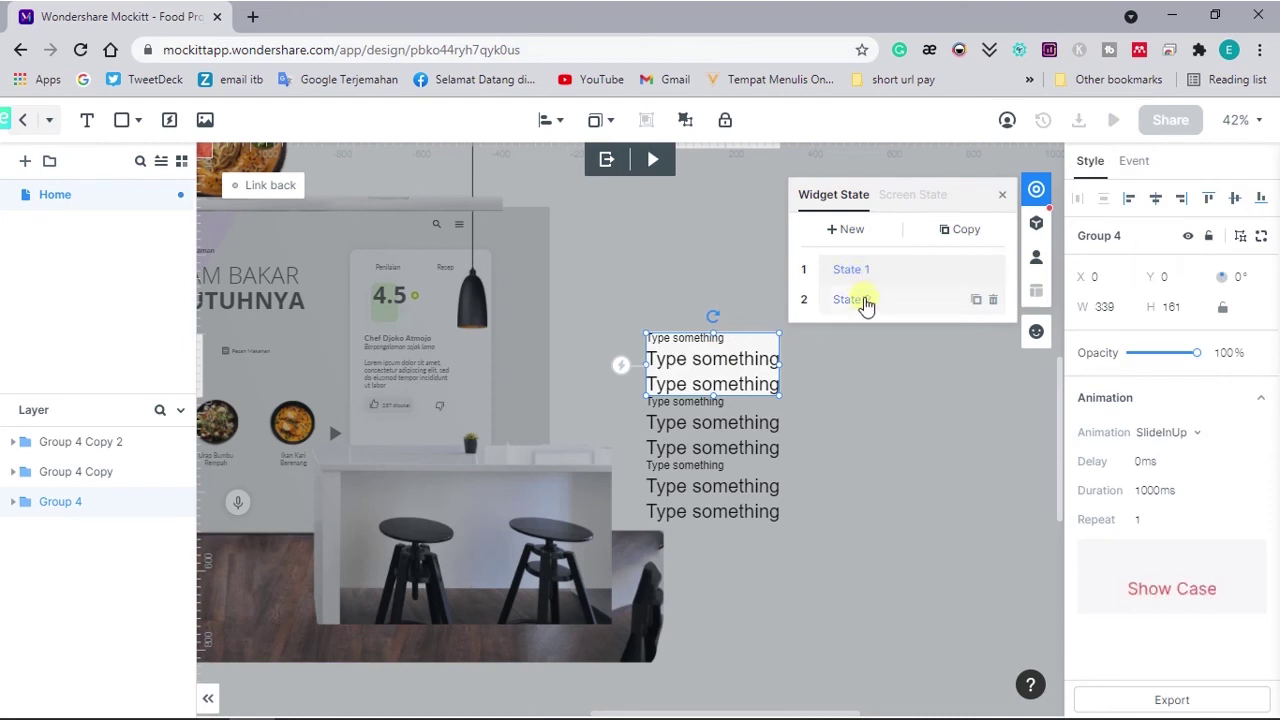
# In State 2, give the middle text group a SlideInUp entrance
pyautogui.click(860, 299)
pyautogui.click(705, 385)
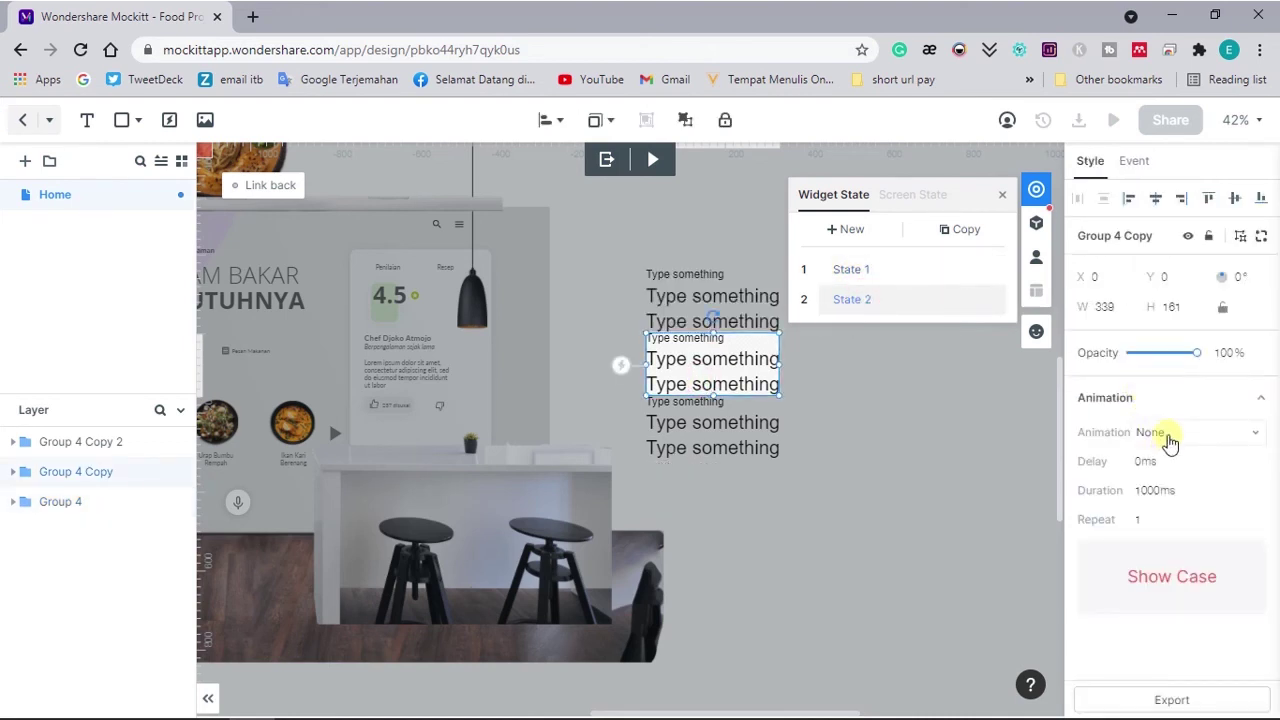
pyautogui.click(1170, 438)
pyautogui.scroll(-10, 1190, 320)
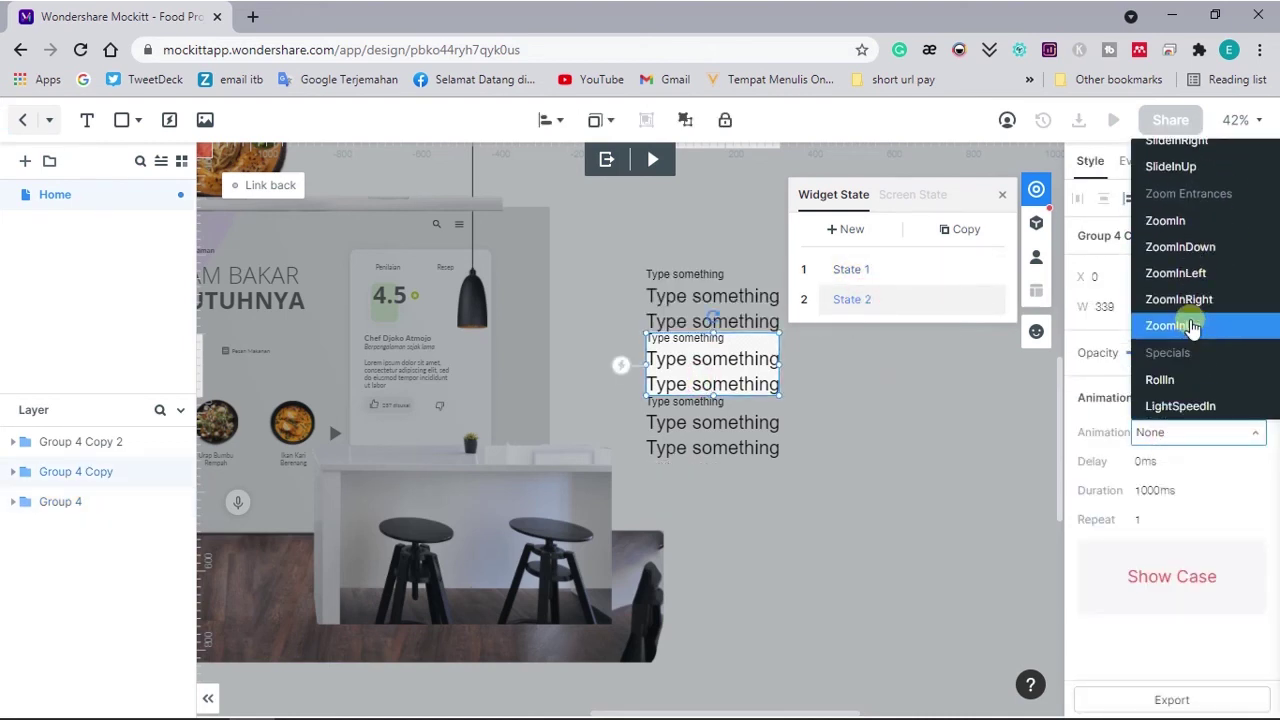
pyautogui.scroll(3, 1190, 300)
pyautogui.click(1186, 262)
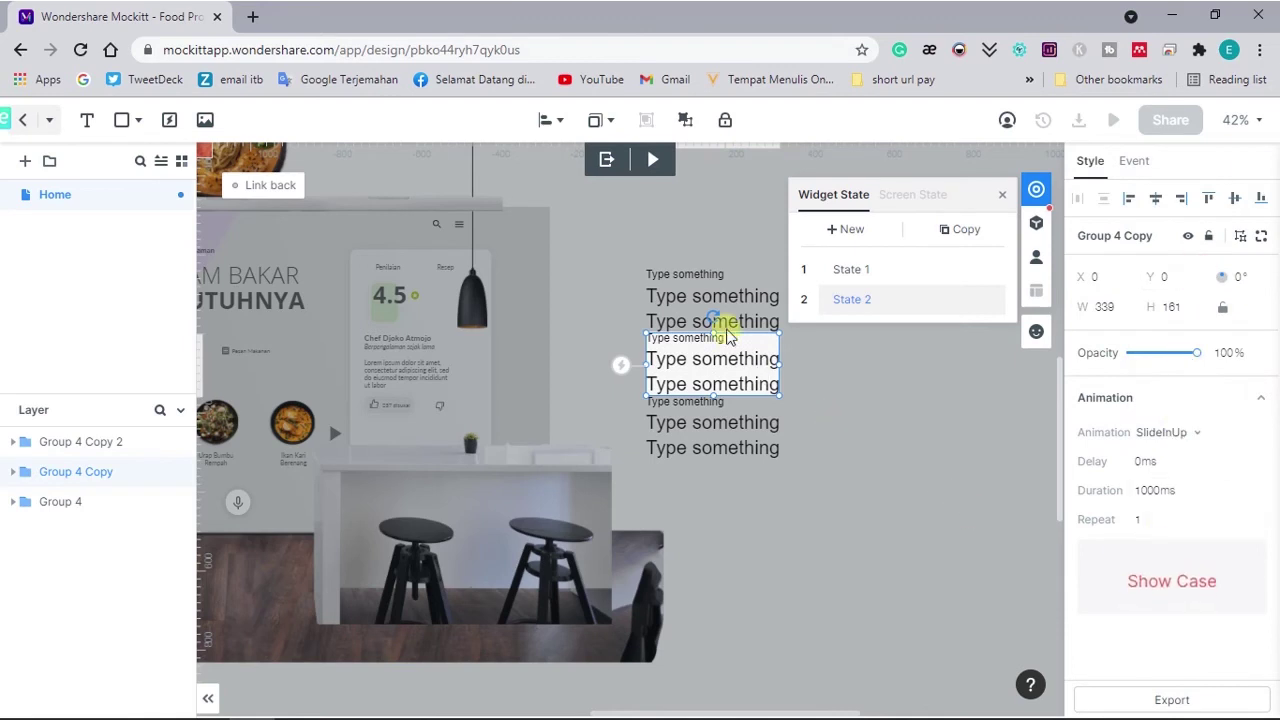
# Give the top group, Group 4, a 100ms FadeOut and preview it
pyautogui.click(728, 319)
pyautogui.click(1194, 428)
pyautogui.scroll(-8, 1170, 300)
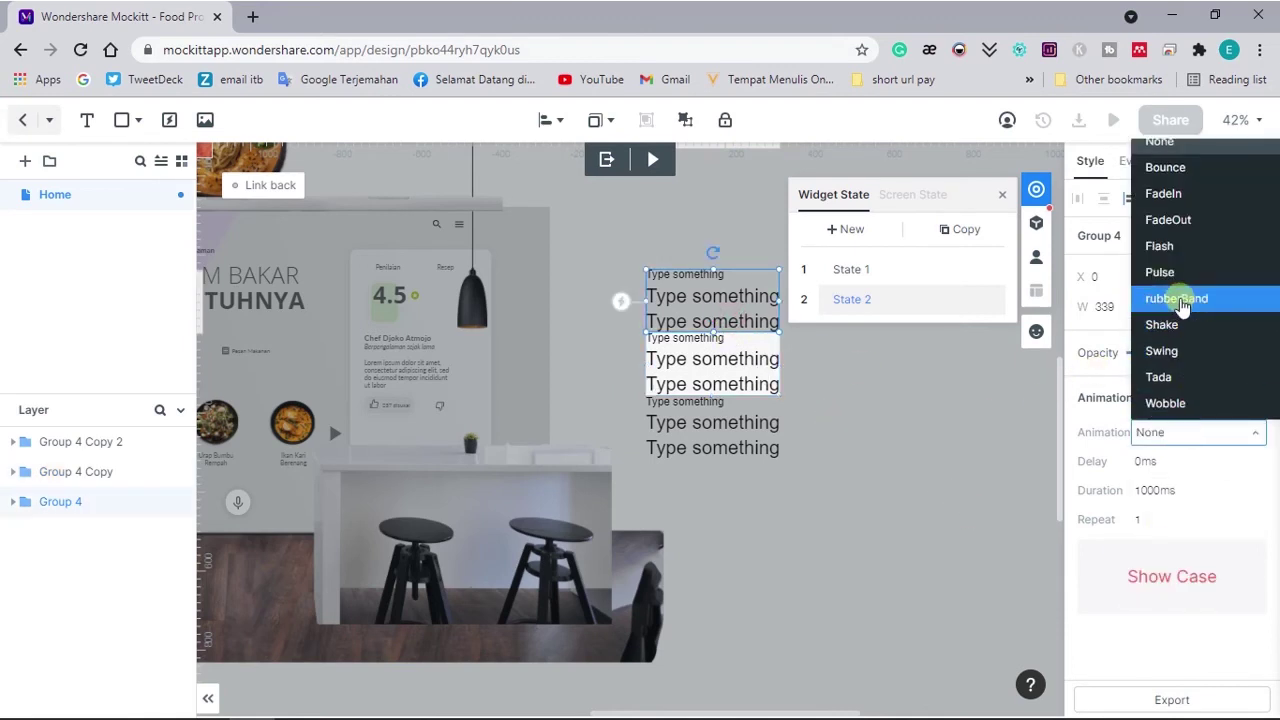
pyautogui.scroll(6, 1183, 326)
pyautogui.scroll(3, 1190, 300)
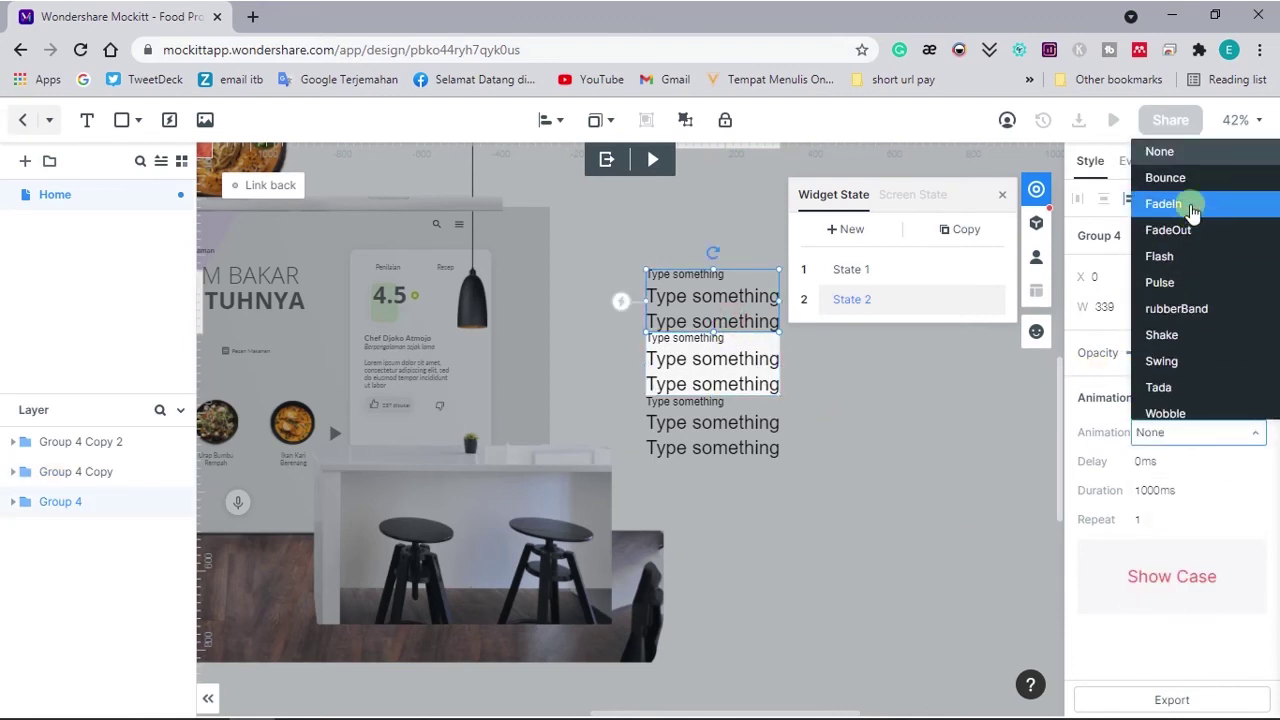
pyautogui.click(1194, 203)
pyautogui.click(1255, 491)
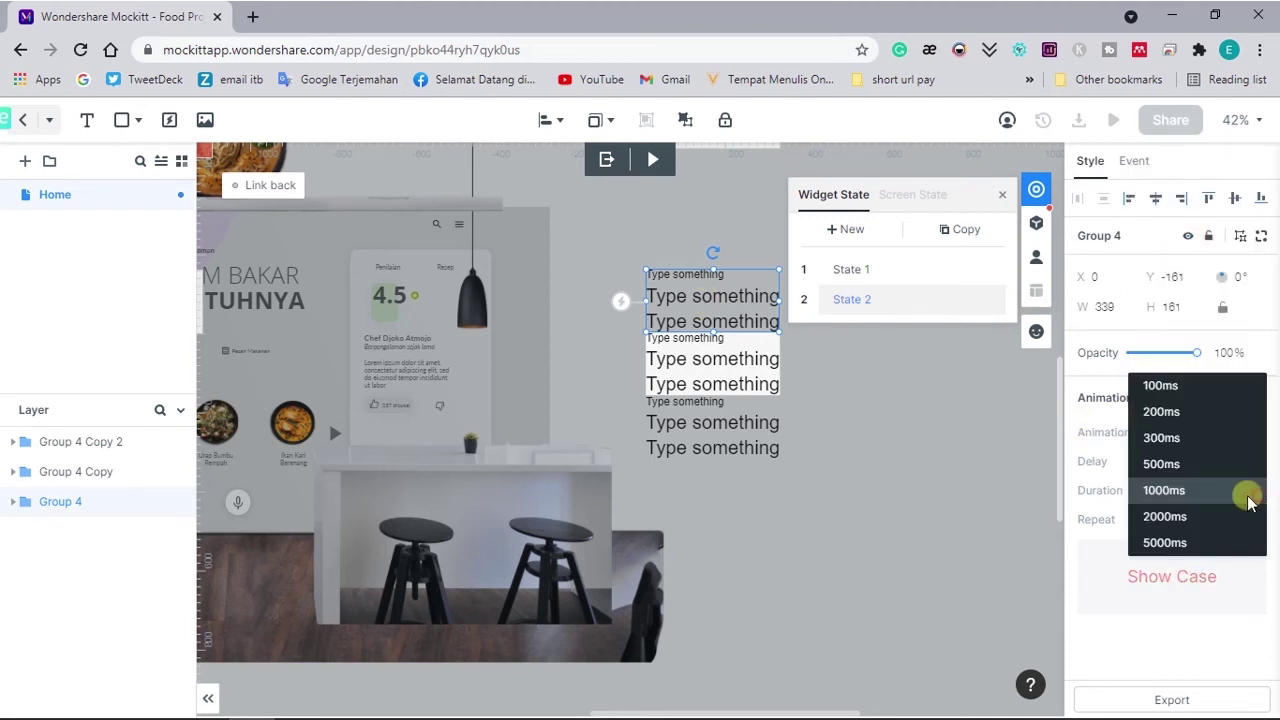
pyautogui.click(1192, 414)
pyautogui.click(1190, 577)
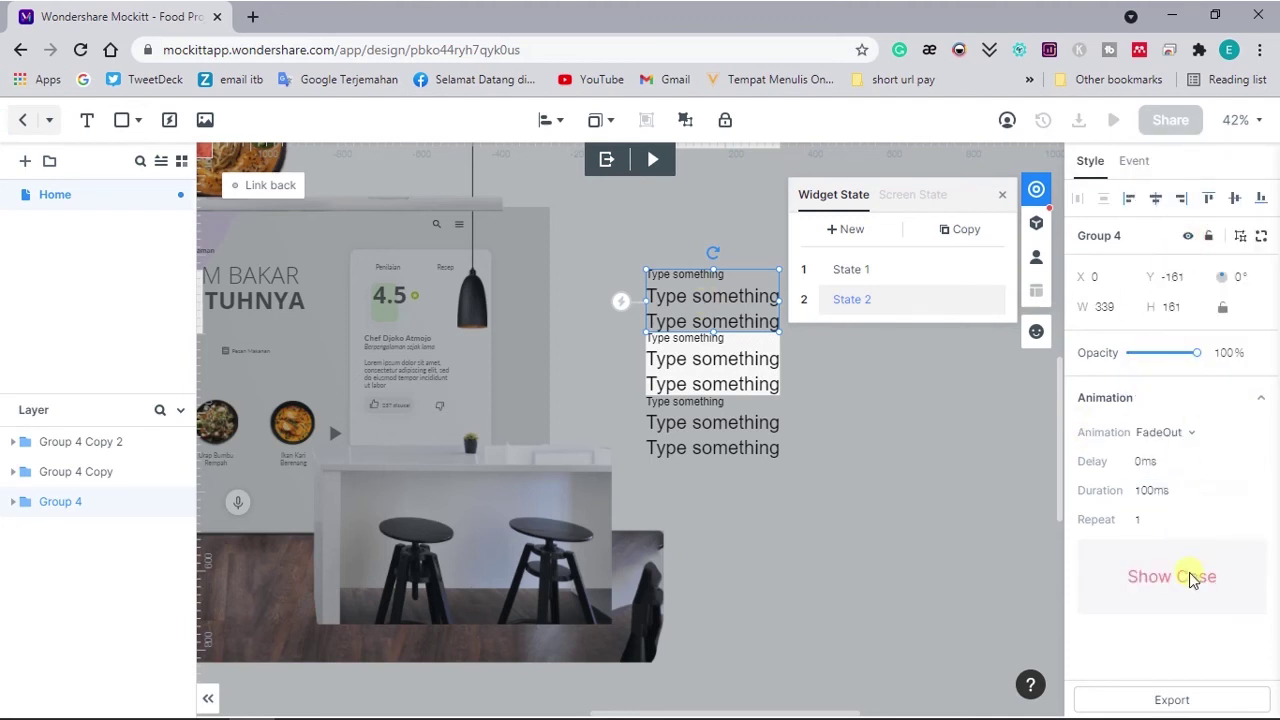
# Check the three stacked groups, then copy State 2 as a new State 3
pyautogui.click(816, 422)
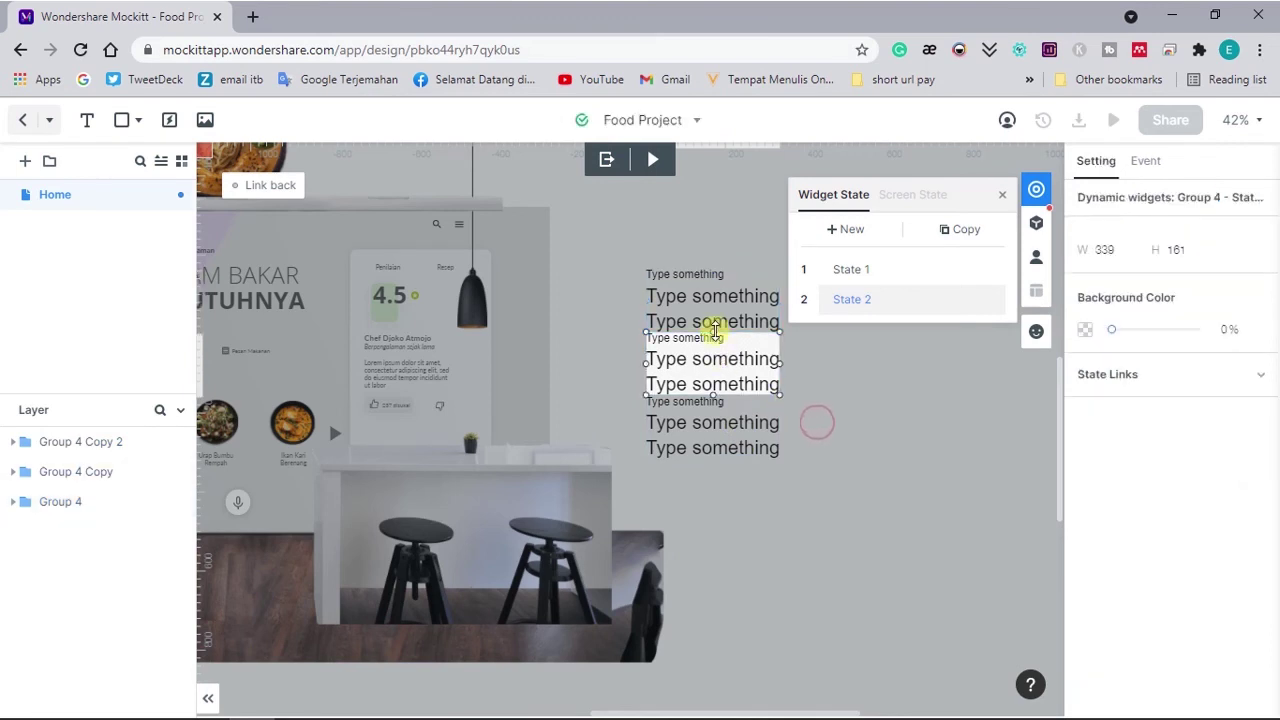
pyautogui.click(726, 319)
pyautogui.click(737, 378)
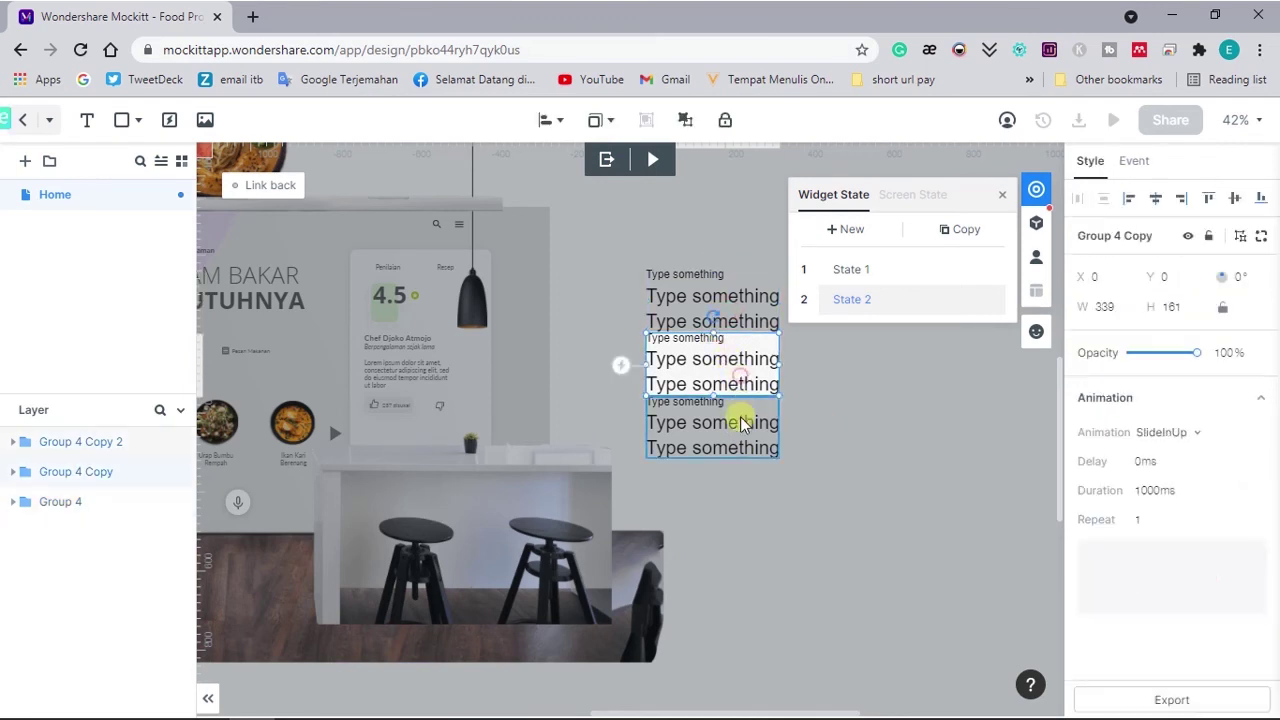
pyautogui.click(737, 414)
pyautogui.click(762, 348)
pyautogui.click(762, 415)
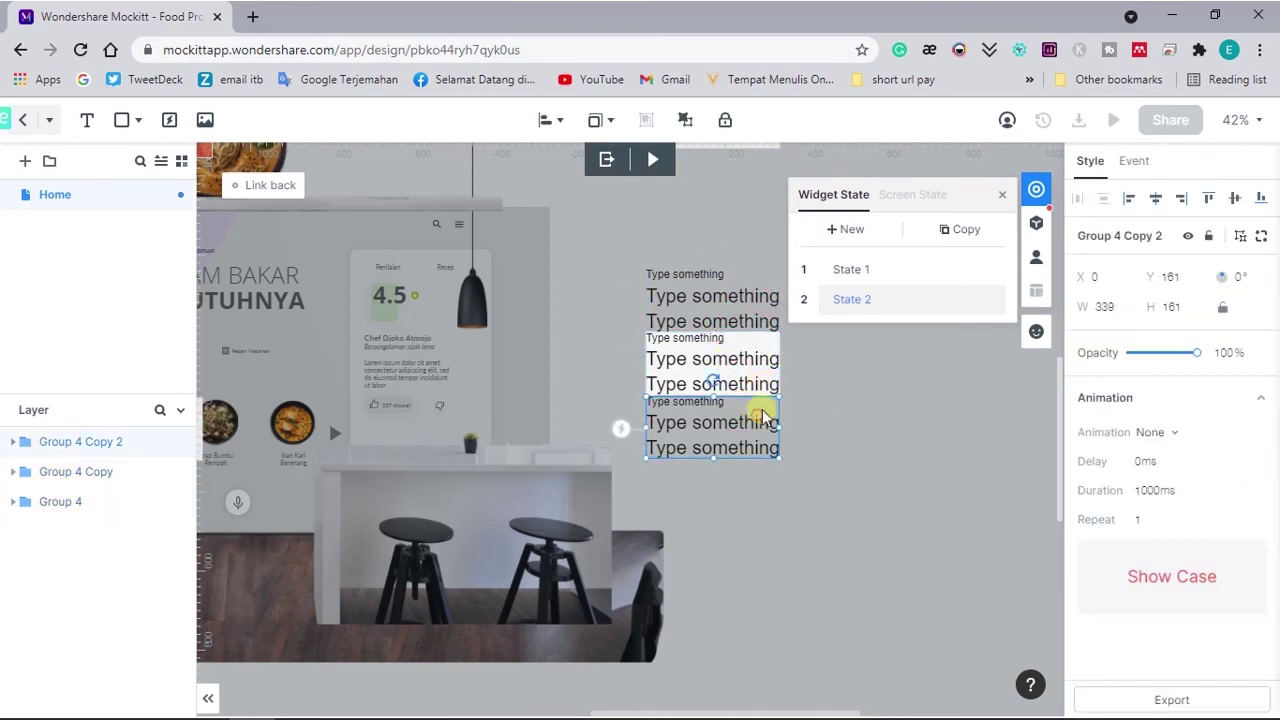
pyautogui.click(977, 300)
pyautogui.click(730, 326)
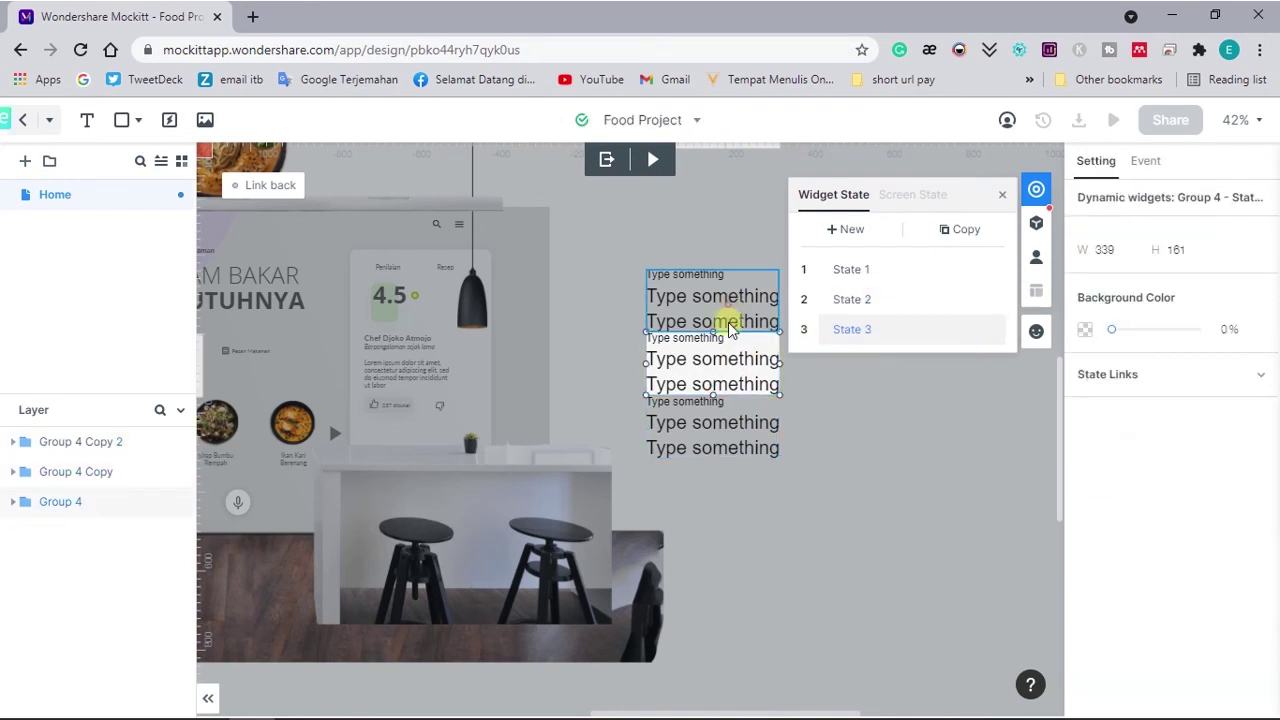
# In State 3, move all three text groups up one slot
pyautogui.keyDown('shift'); pyautogui.click(728, 362); pyautogui.keyUp('shift')
pyautogui.keyDown('shift'); pyautogui.click(729, 428); pyautogui.keyUp('shift')
pyautogui.moveTo(729, 445); pyautogui.dragTo(728, 387)
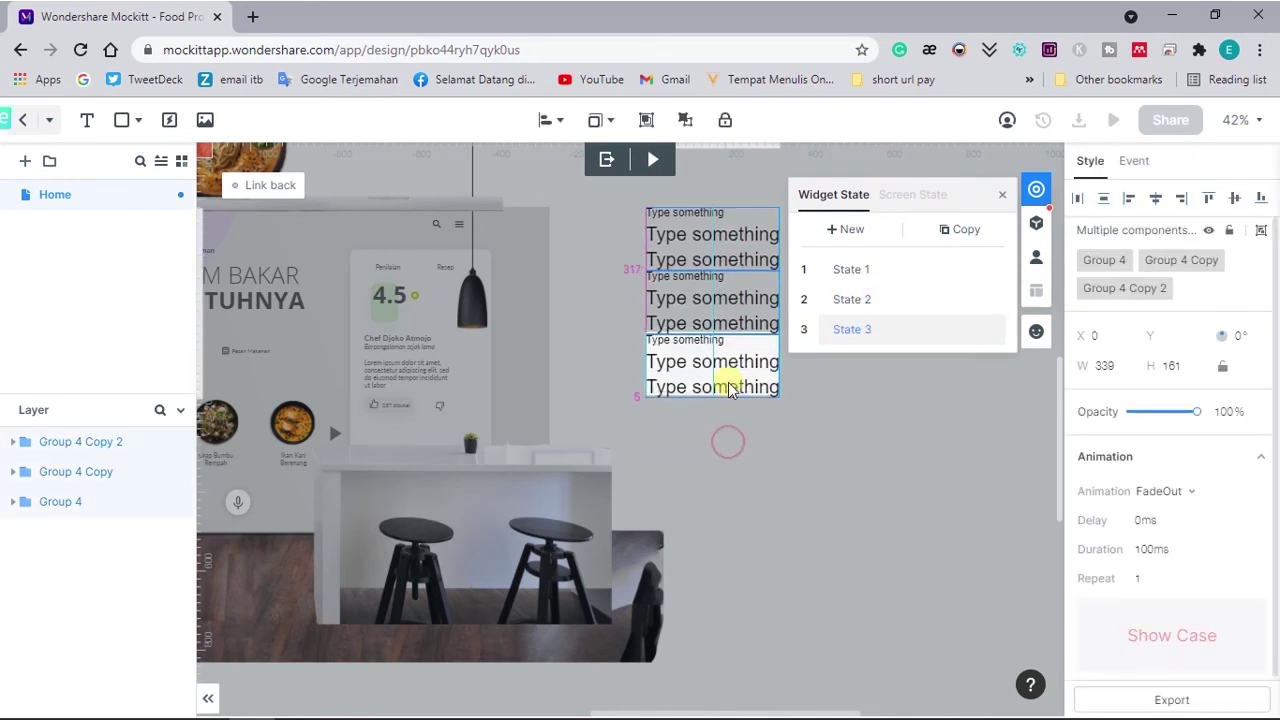
pyautogui.click(829, 400)
pyautogui.click(723, 323)
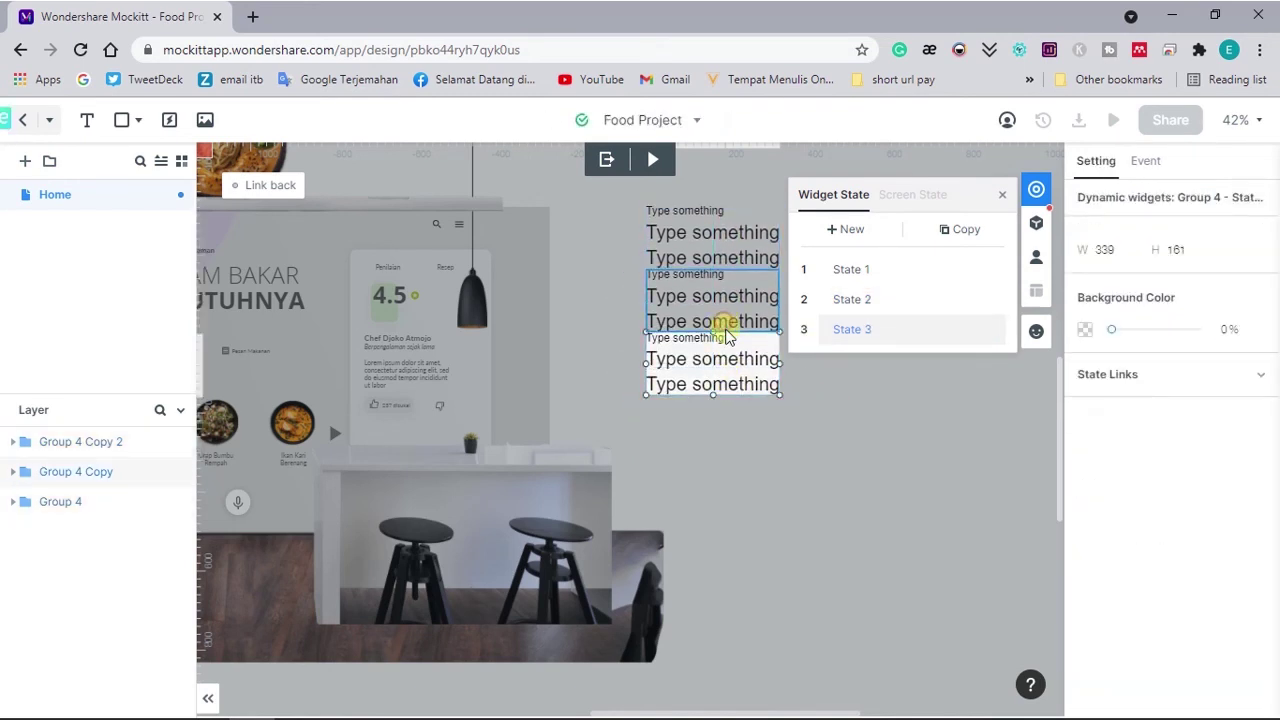
pyautogui.click(755, 264)
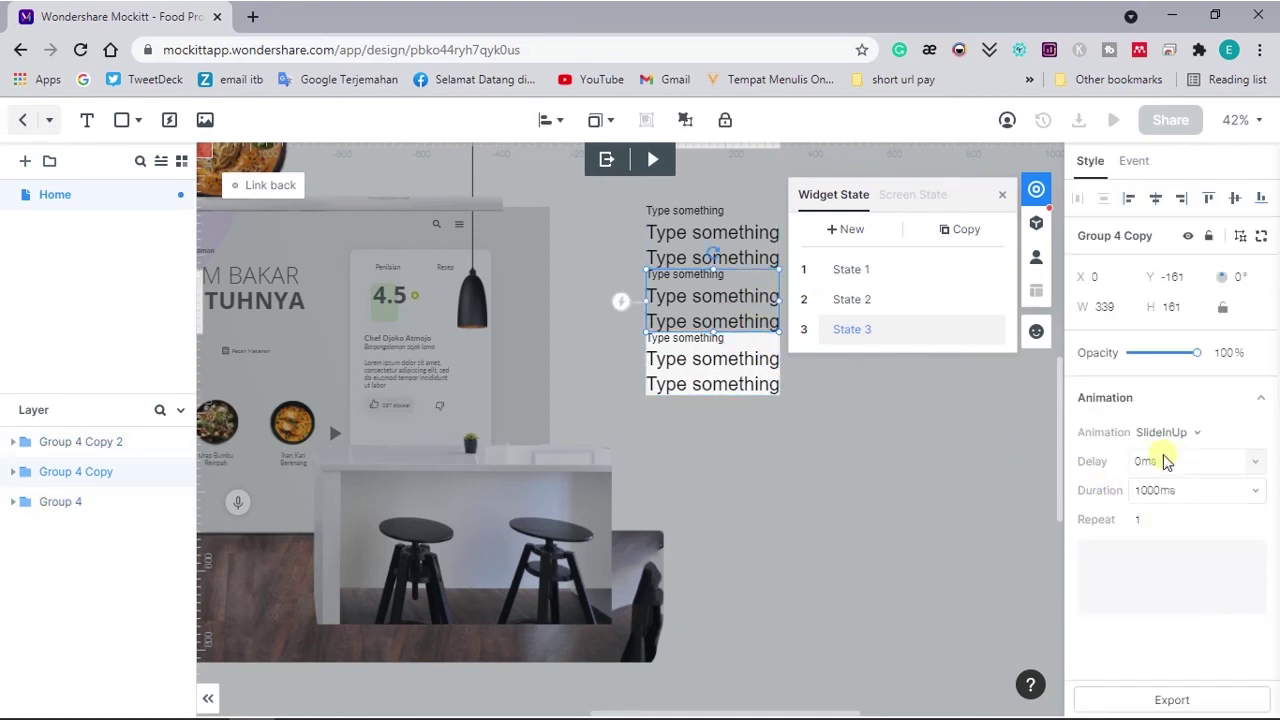
# Give the bottom text group a SlideInUp entrance
pyautogui.click(714, 371)
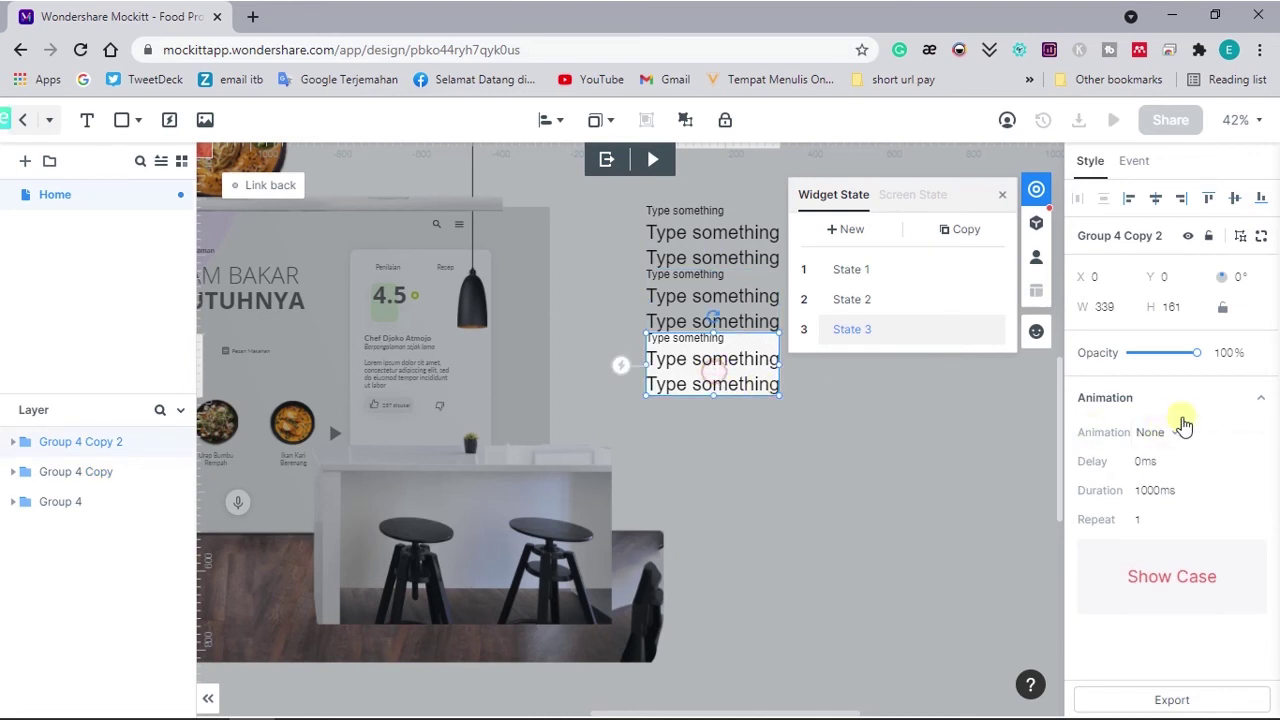
pyautogui.click(1249, 438)
pyautogui.scroll(-10, 1208, 330)
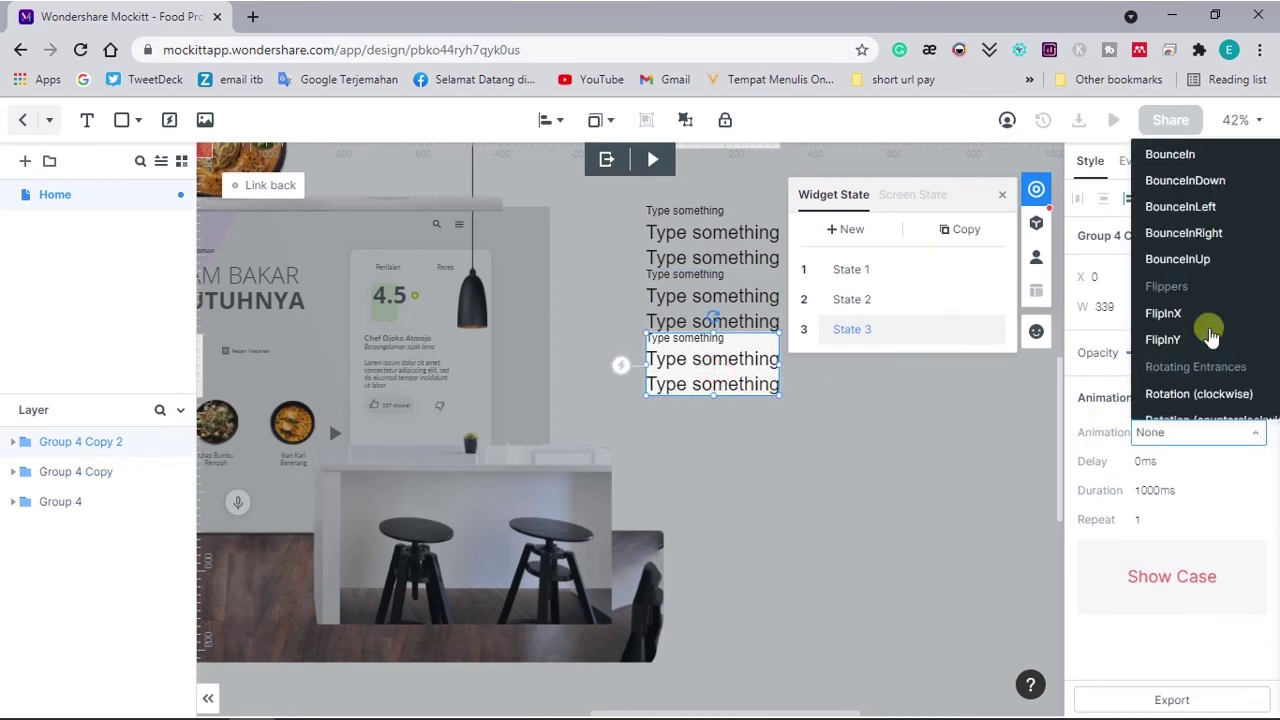
pyautogui.click(1205, 166)
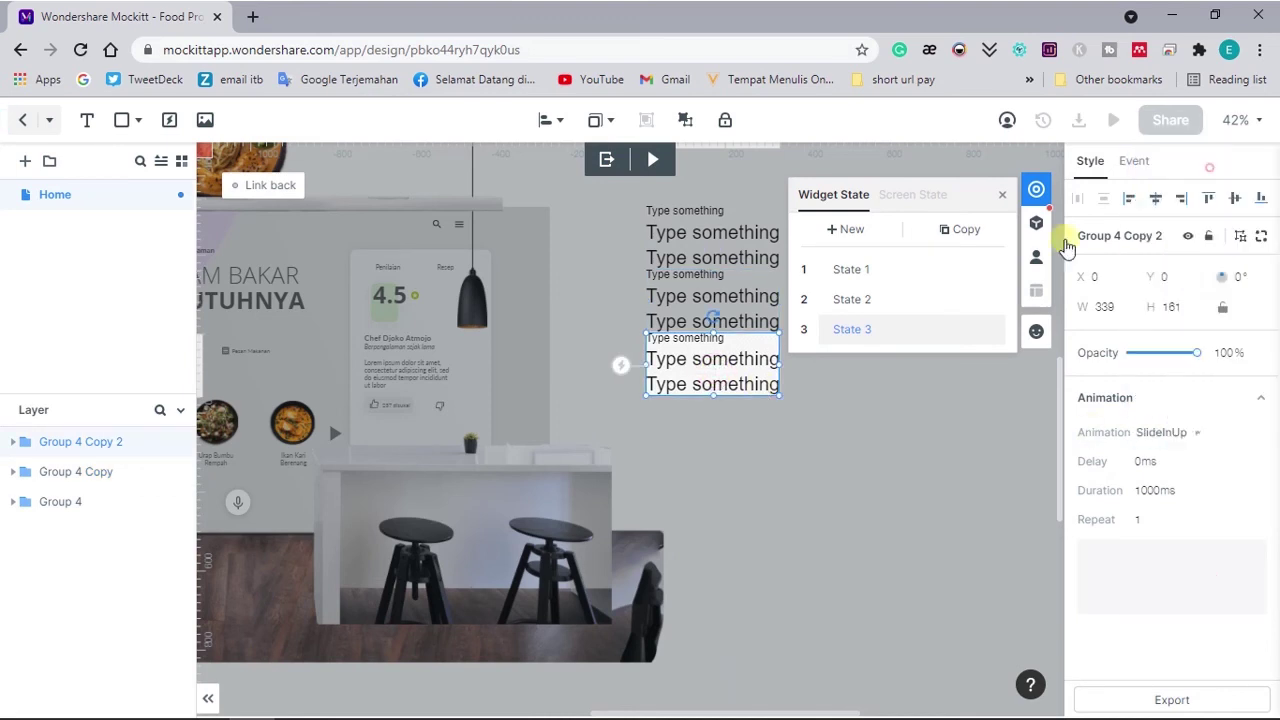
# Give the middle group a 100ms FadeOut and close widget editing
pyautogui.click(712, 322)
pyautogui.click(1169, 432)
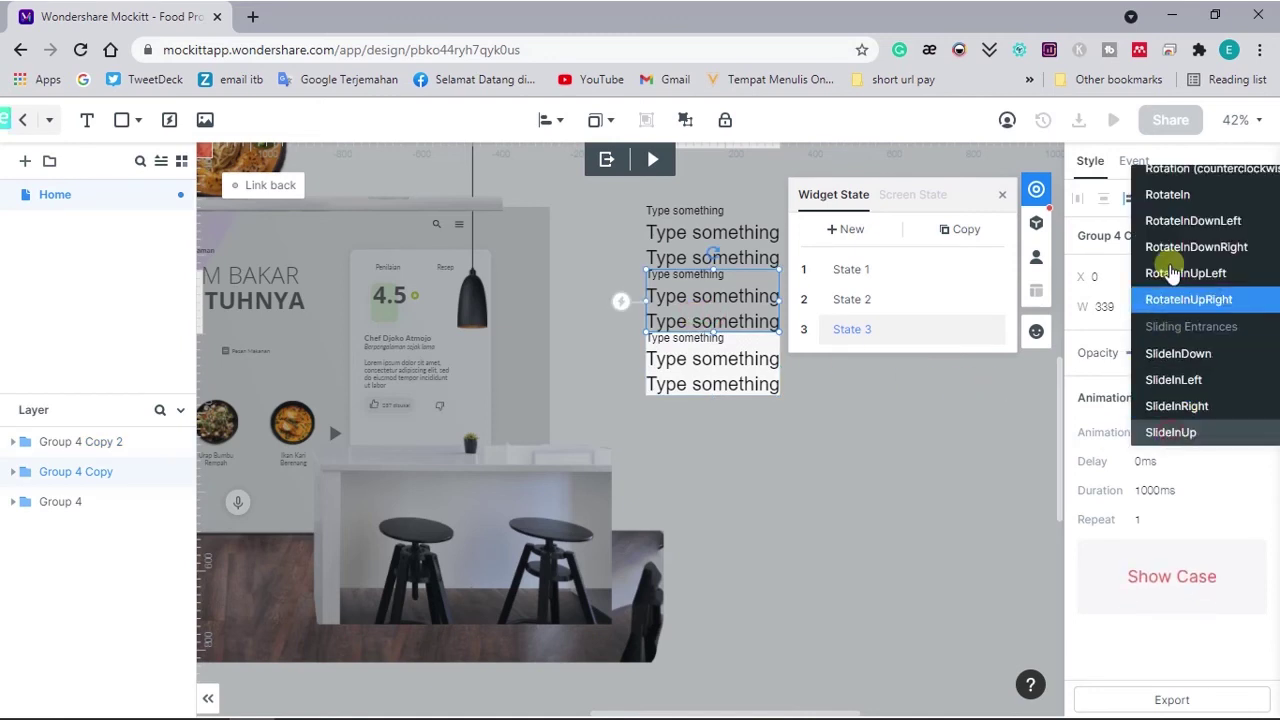
pyautogui.scroll(8, 1180, 224)
pyautogui.scroll(3, 1180, 224)
pyautogui.click(1168, 254)
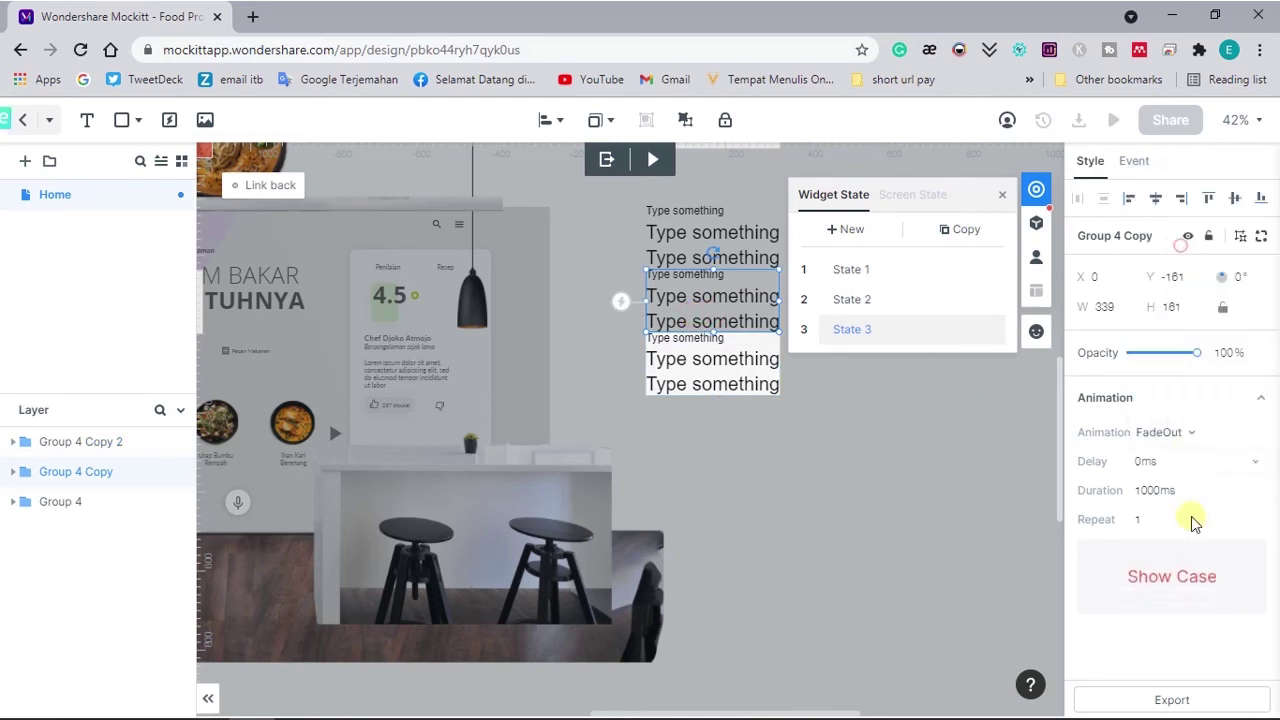
pyautogui.click(1247, 490)
pyautogui.click(1170, 425)
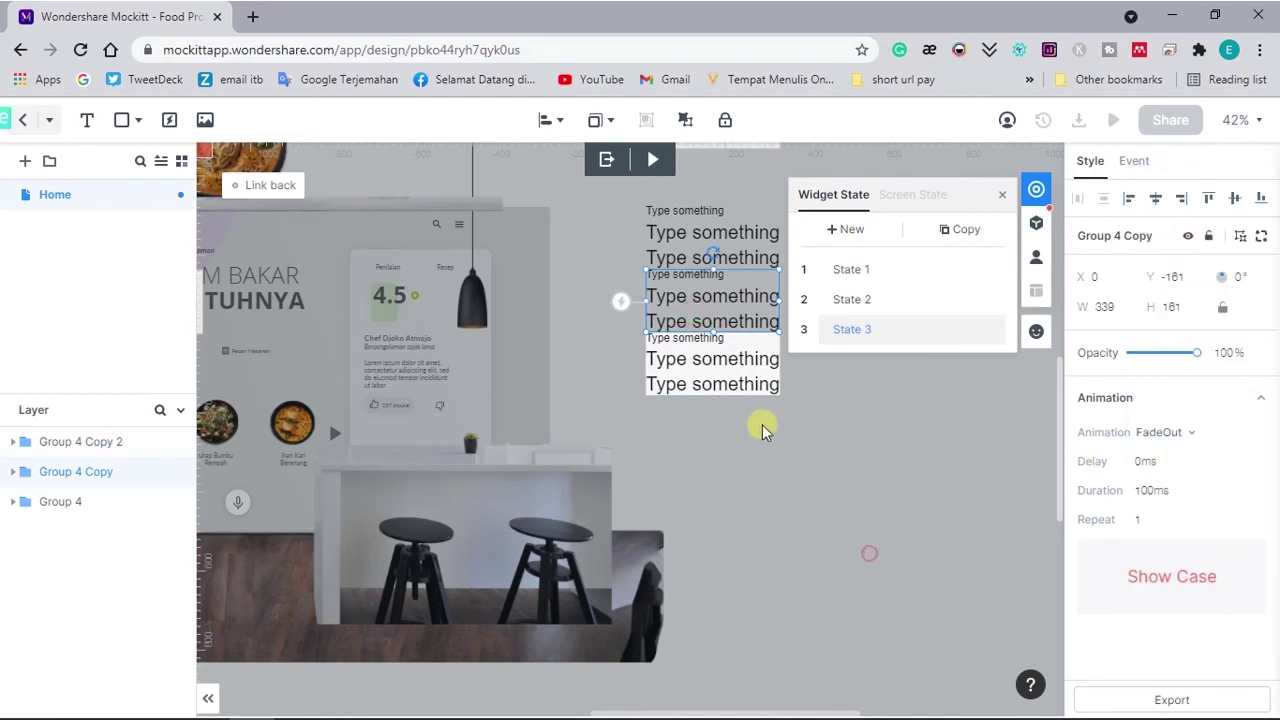
pyautogui.click(730, 478)
pyautogui.click(607, 163)
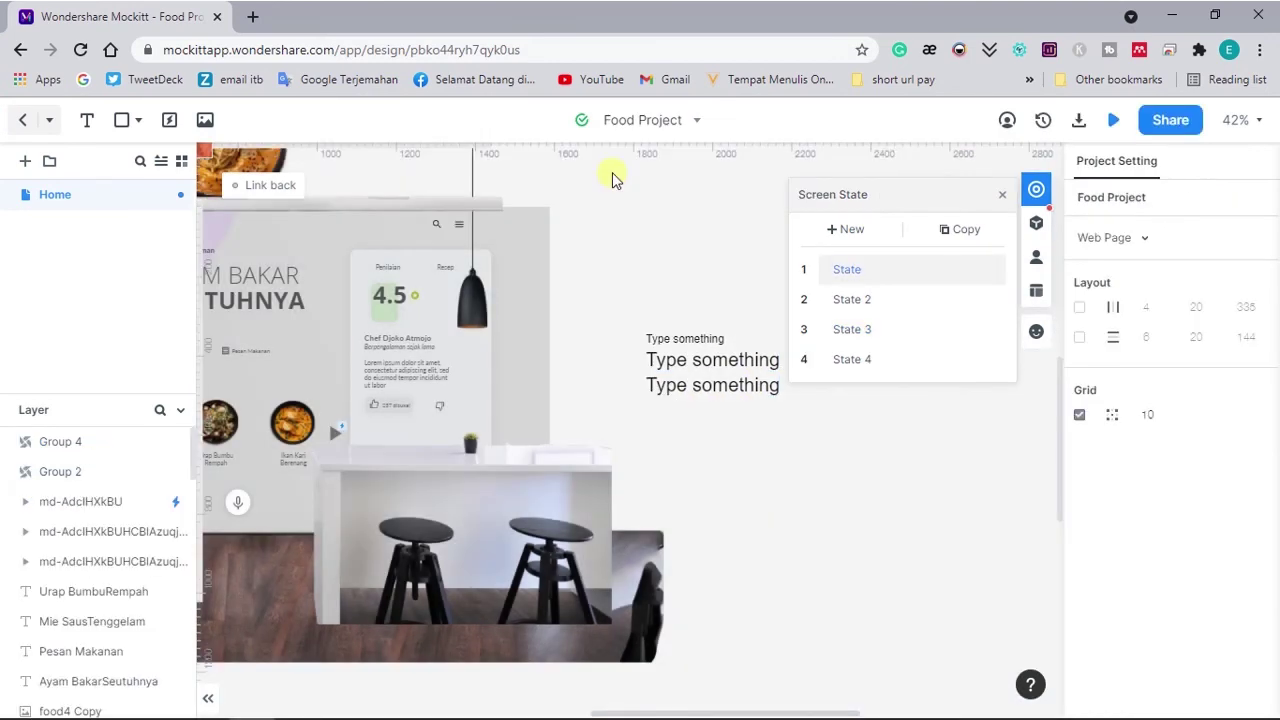
# Place the text widget in the page over the AYAM BAKAR title
pyautogui.scroll(1, 671, 466)
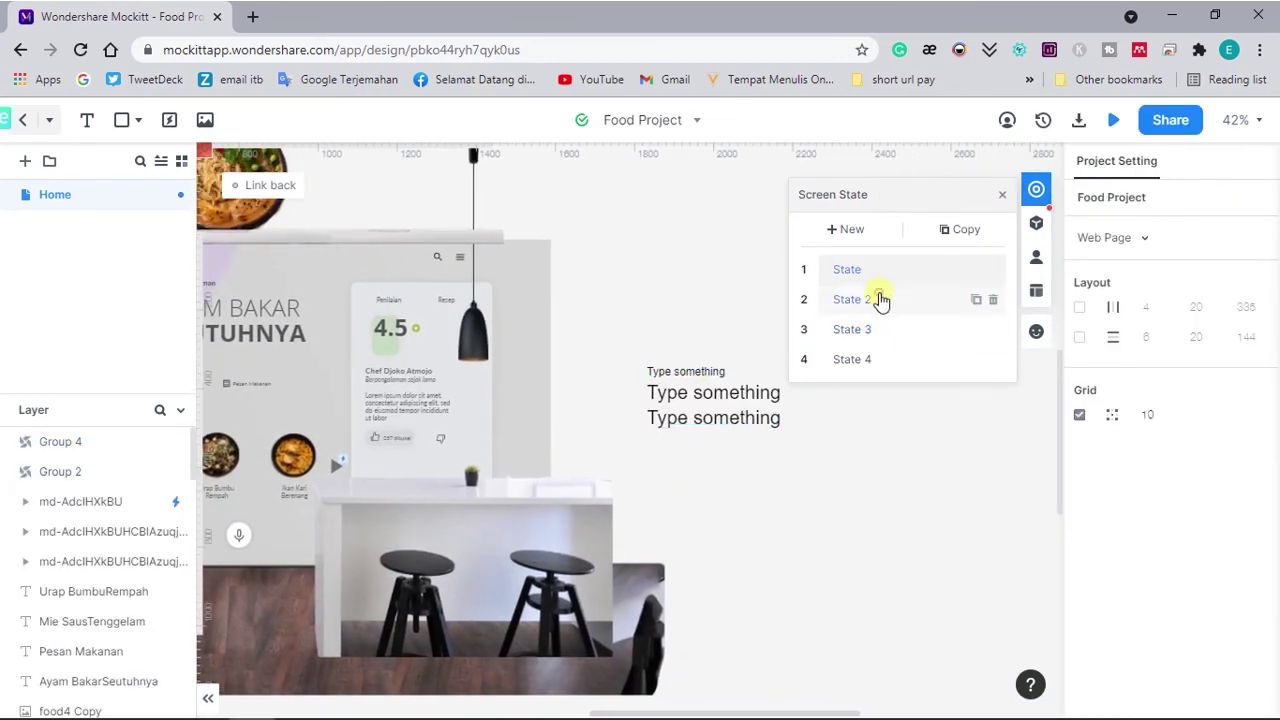
pyautogui.click(877, 299)
pyautogui.click(869, 270)
pyautogui.click(795, 455)
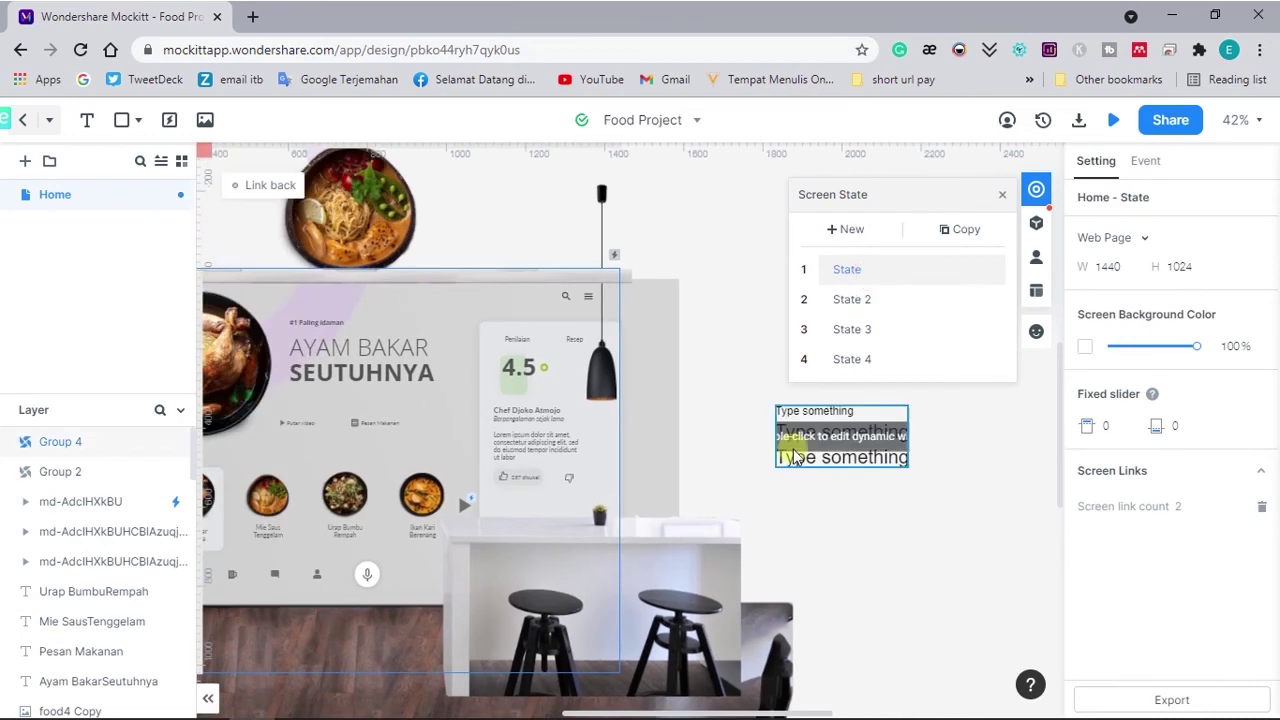
pyautogui.moveTo(795, 455); pyautogui.dragTo(341, 454)
pyautogui.moveTo(699, 367); pyautogui.dragTo(963, 470)
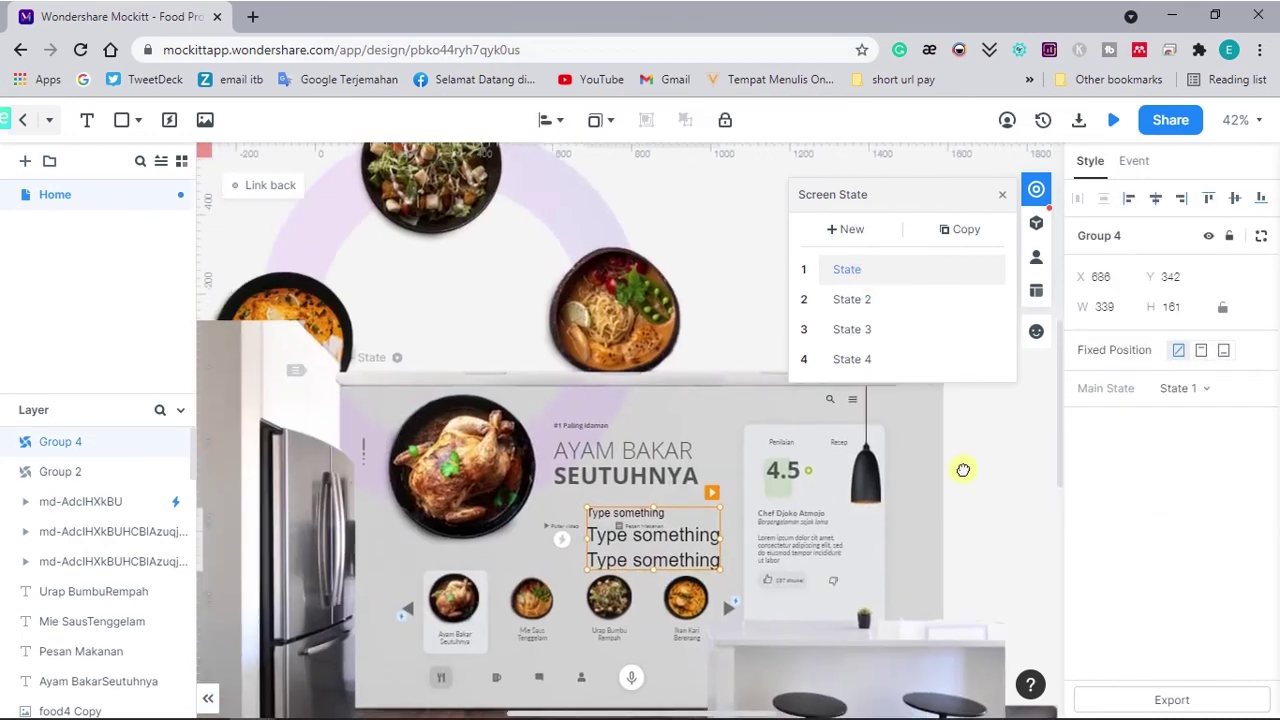
pyautogui.scroll(-3, 963, 470)
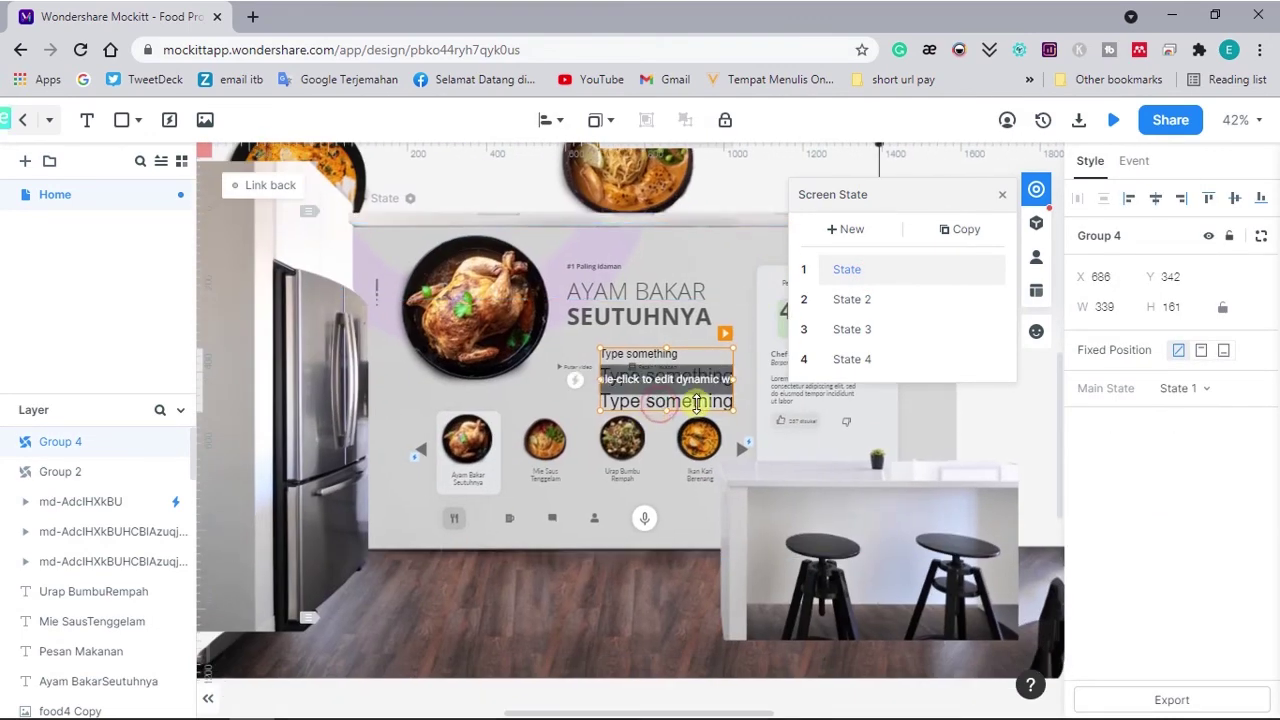
pyautogui.moveTo(697, 403); pyautogui.dragTo(665, 326)
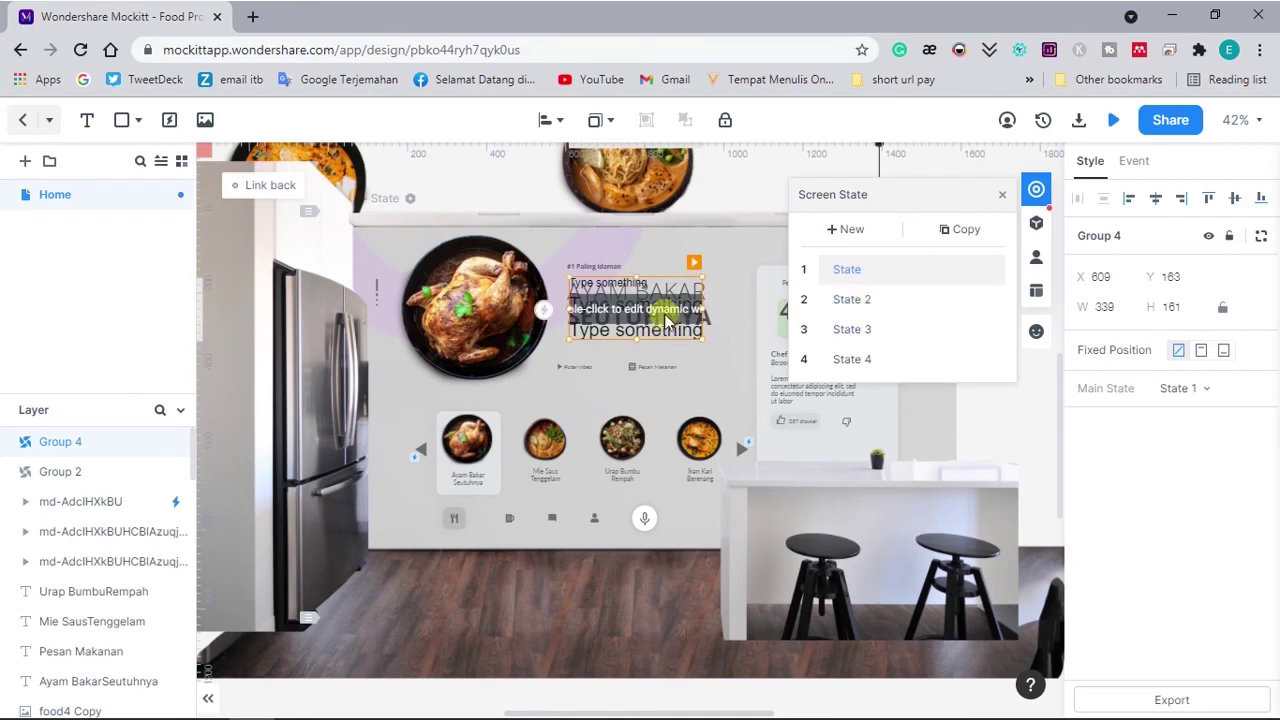
# Flip through the screen states, landing on State 2 with MIE SAUS TENGGELAM, and select the title widget
pyautogui.click(870, 299)
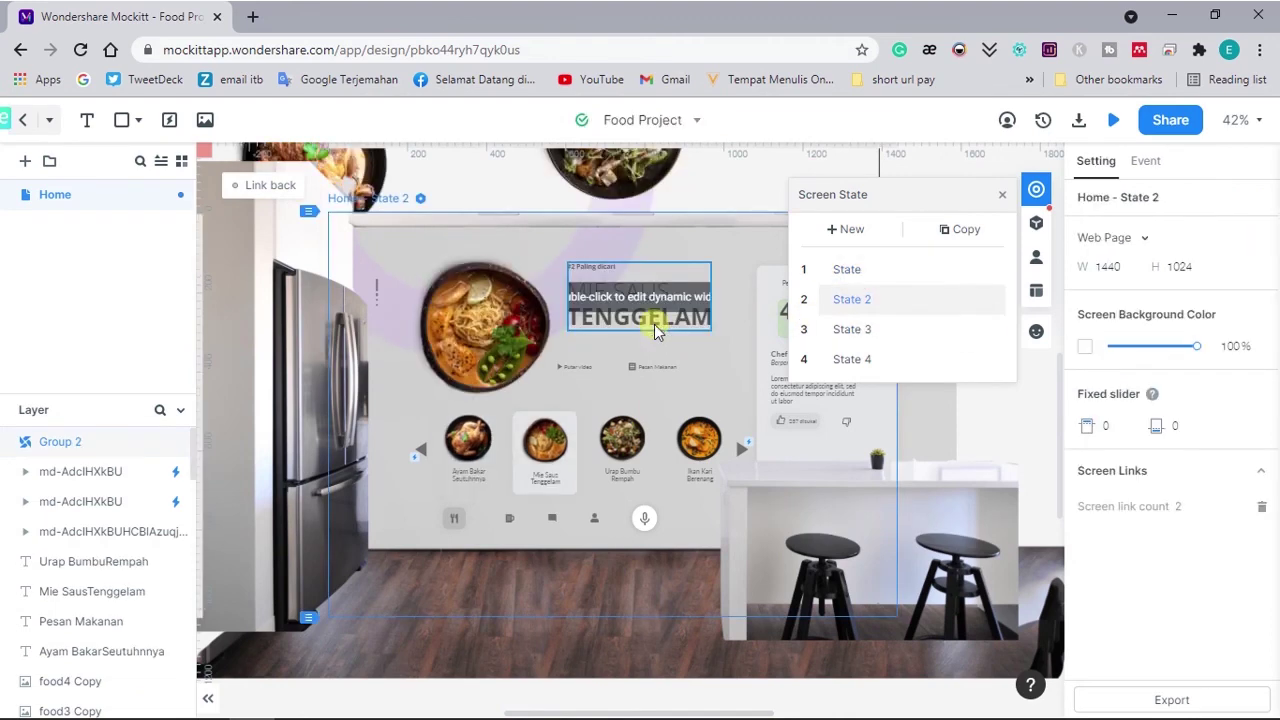
pyautogui.click(657, 331)
pyautogui.click(852, 331)
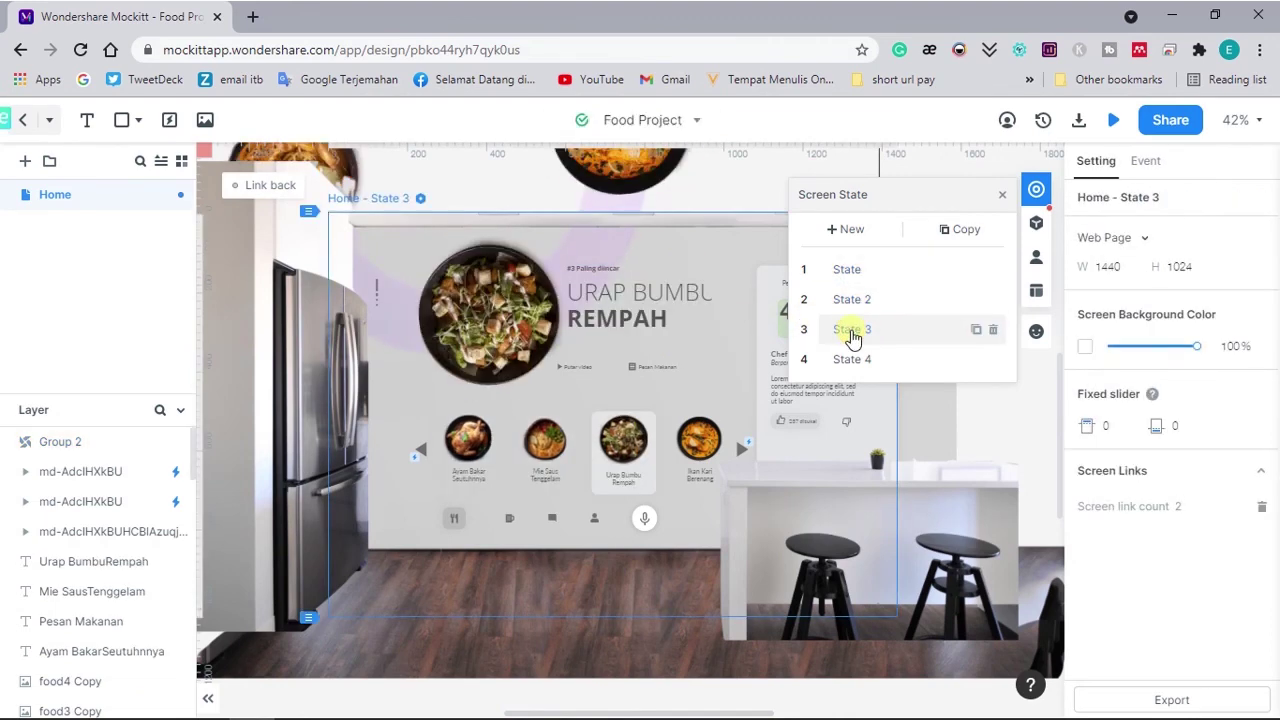
pyautogui.click(852, 270)
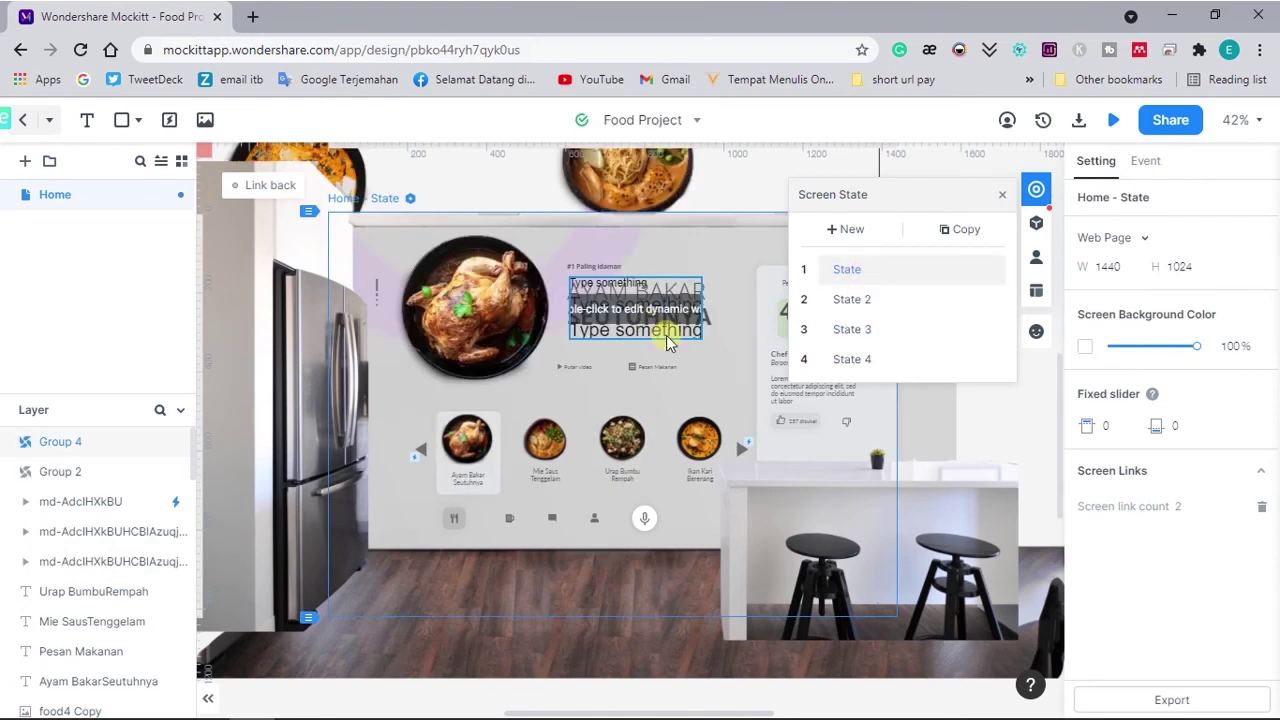
pyautogui.click(845, 299)
pyautogui.click(833, 272)
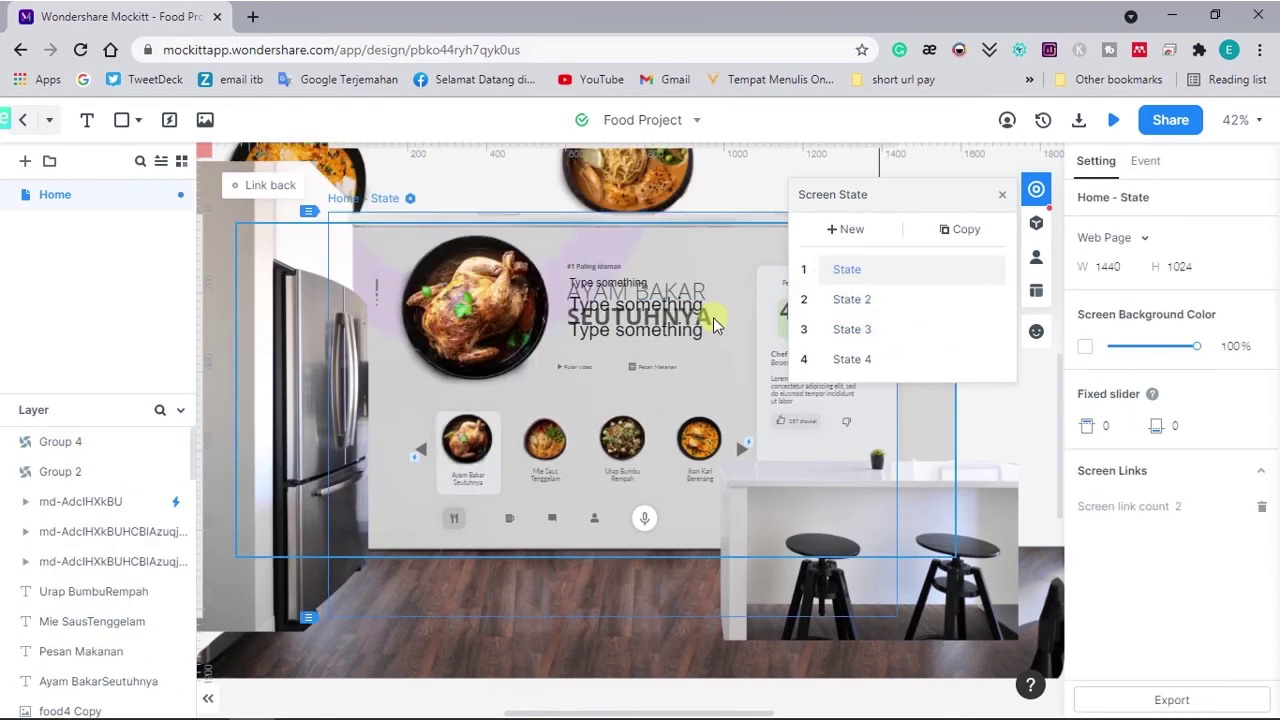
pyautogui.press('Down')
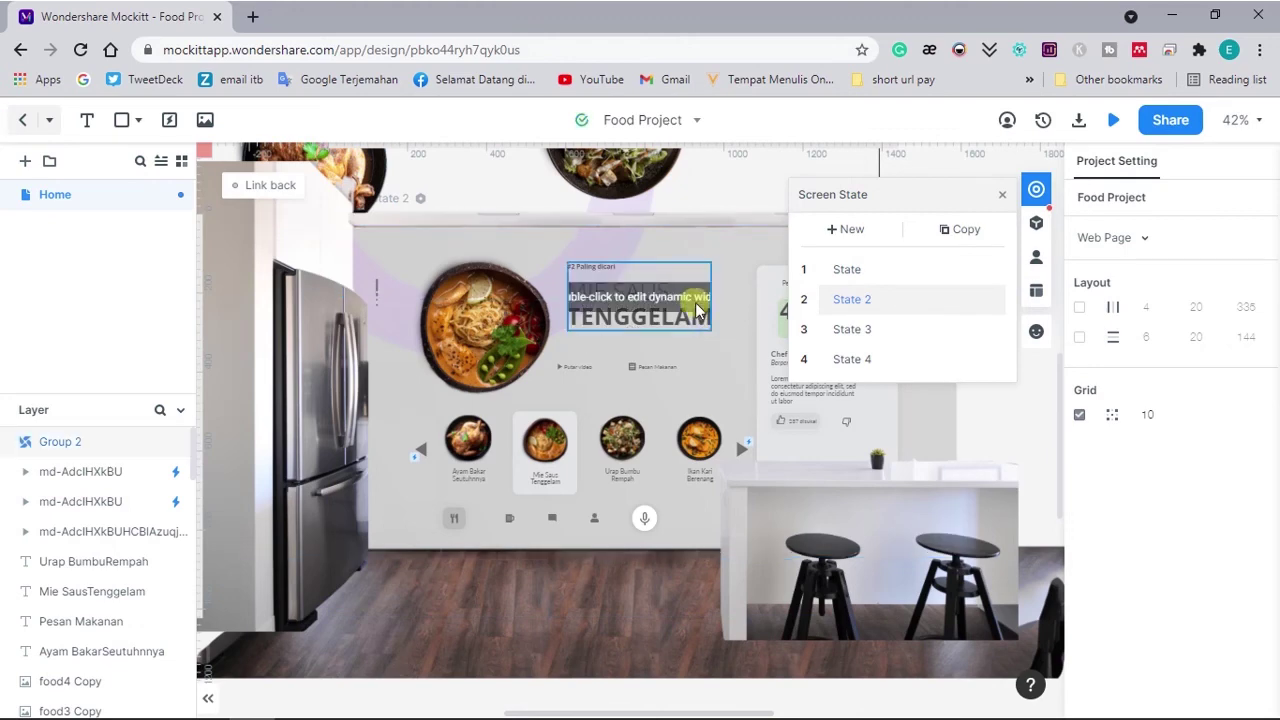
pyautogui.click(660, 325)
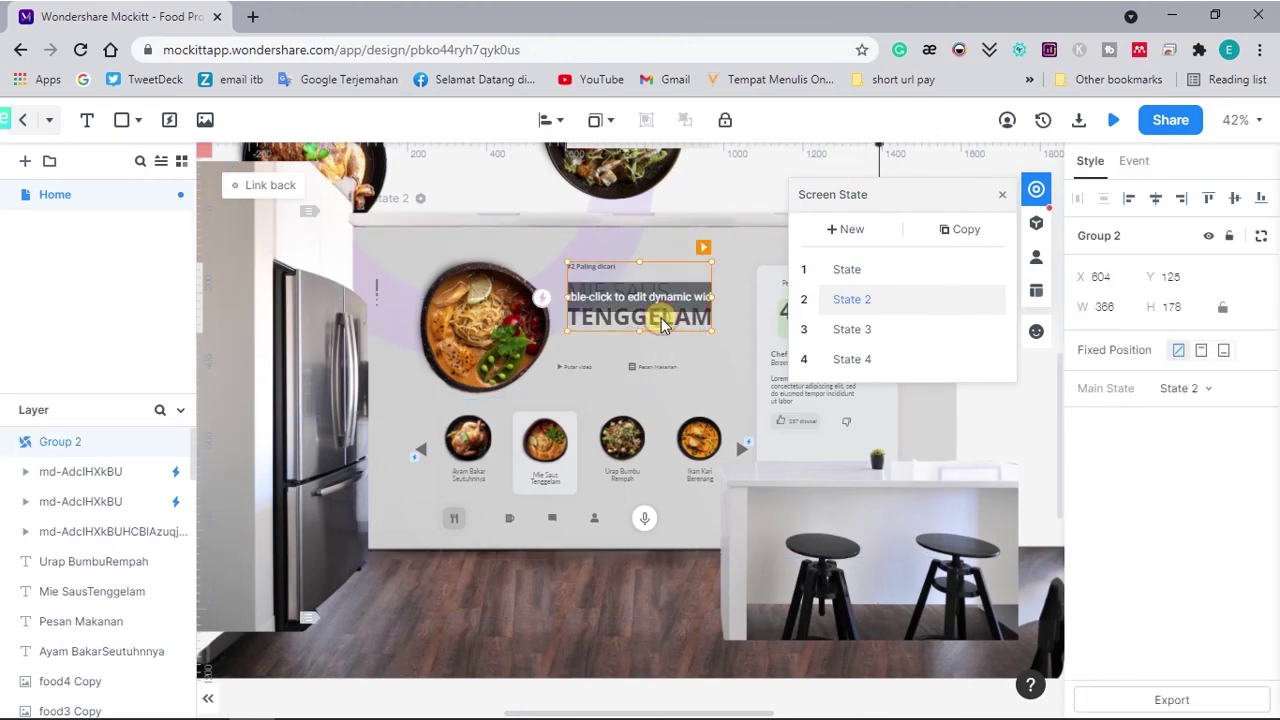
# Step the title widget through its four dish states, from AYAM BAKAR SEUTUHNYA to IKAN KARI BERENANG
pyautogui.doubleClick(660, 325)
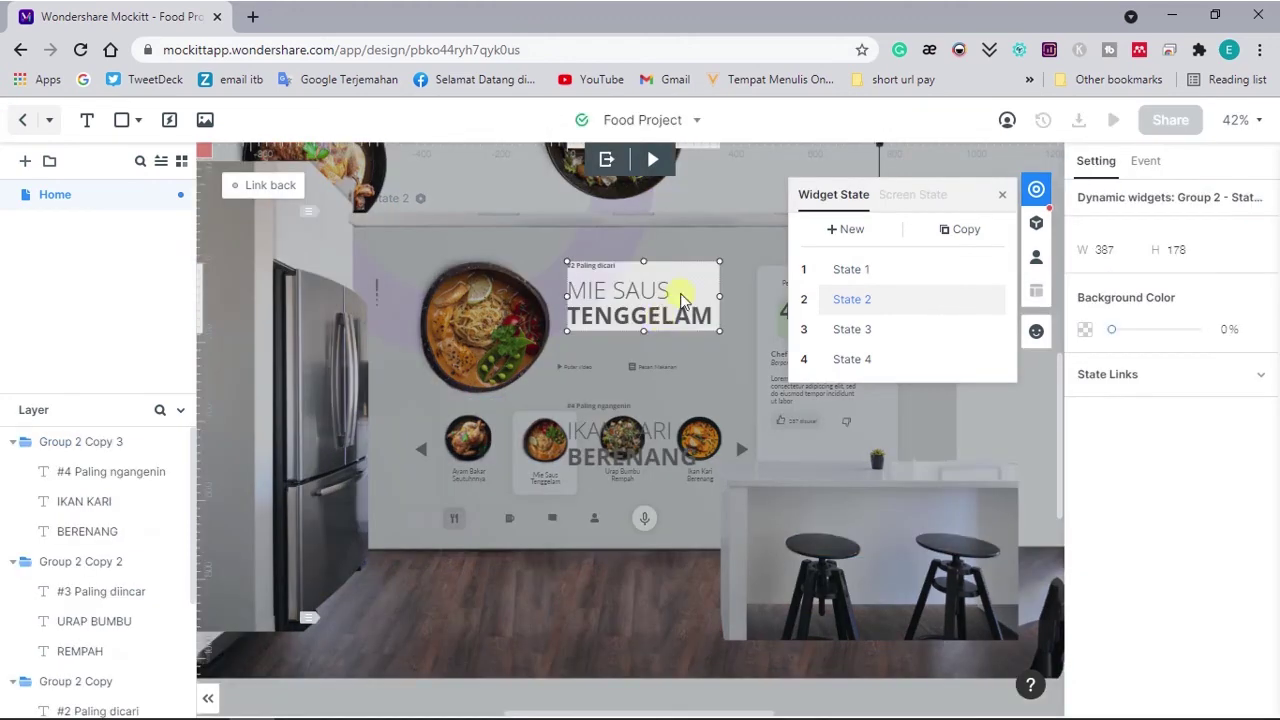
pyautogui.click(850, 280)
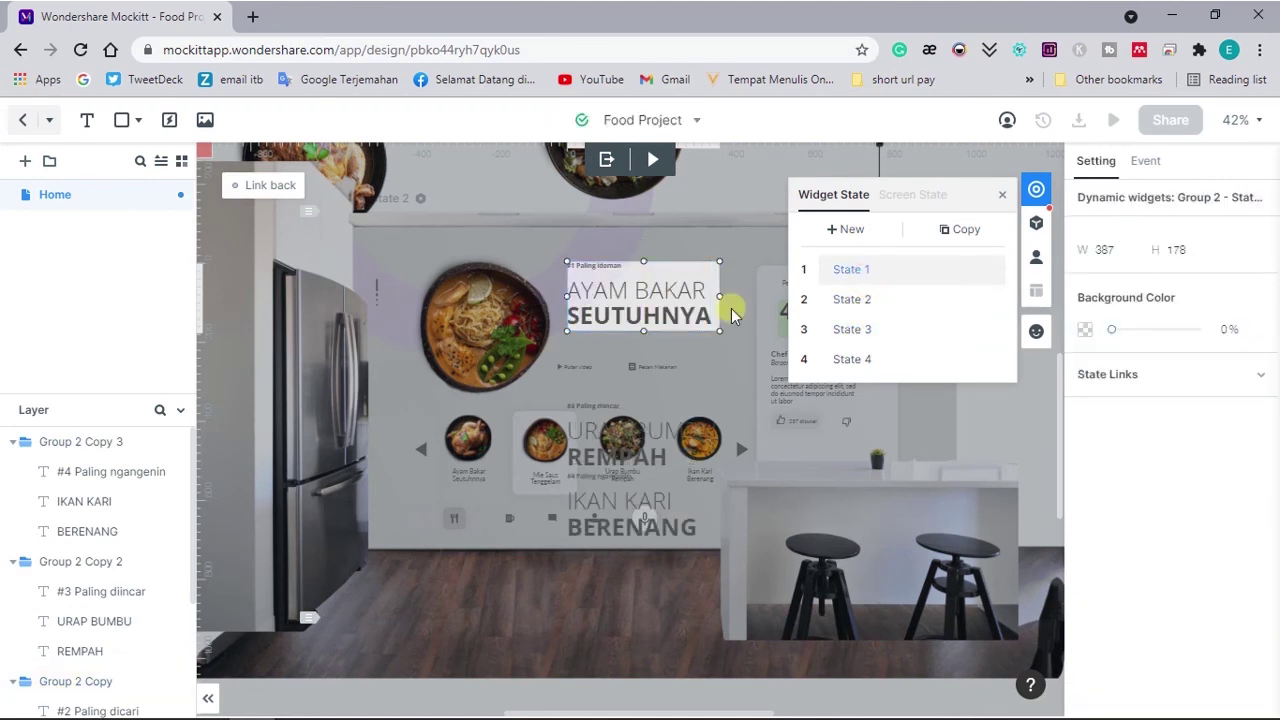
pyautogui.click(848, 299)
pyautogui.click(888, 327)
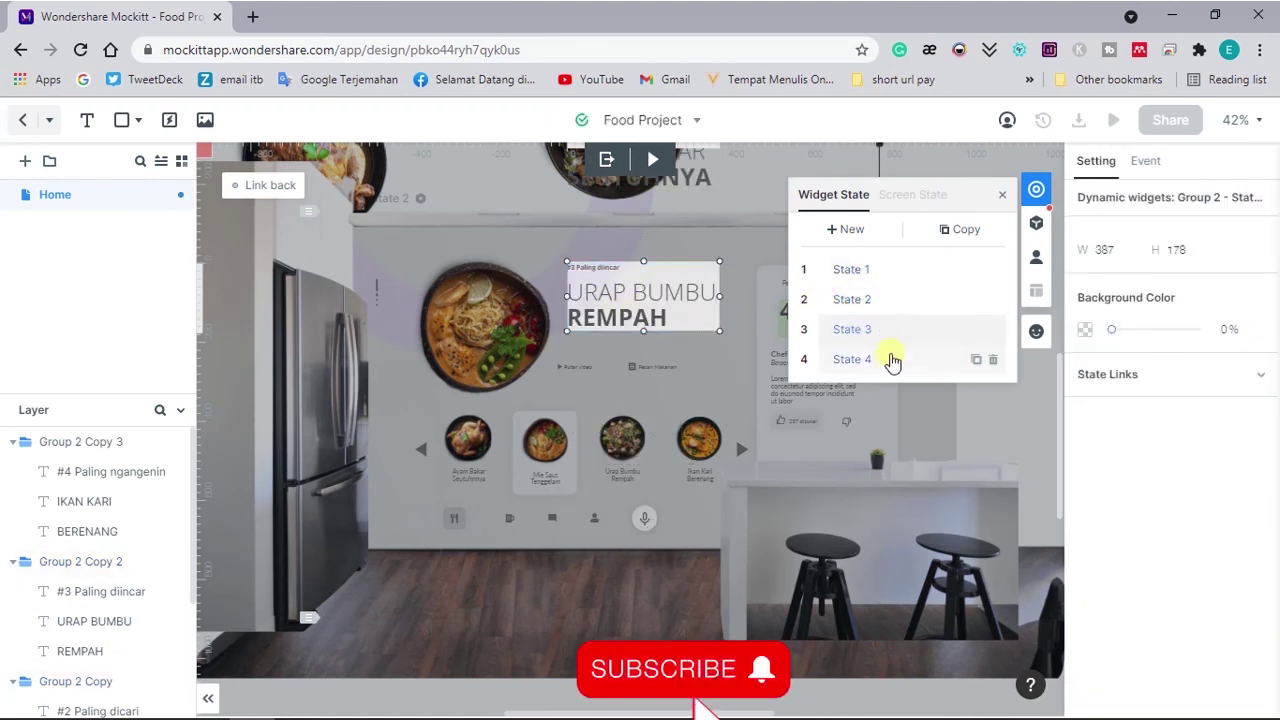
pyautogui.click(884, 360)
pyautogui.click(891, 274)
# Inspect the title's entry animation, exit widget editing, and return the screen to State 1
pyautogui.doubleClick(612, 290)
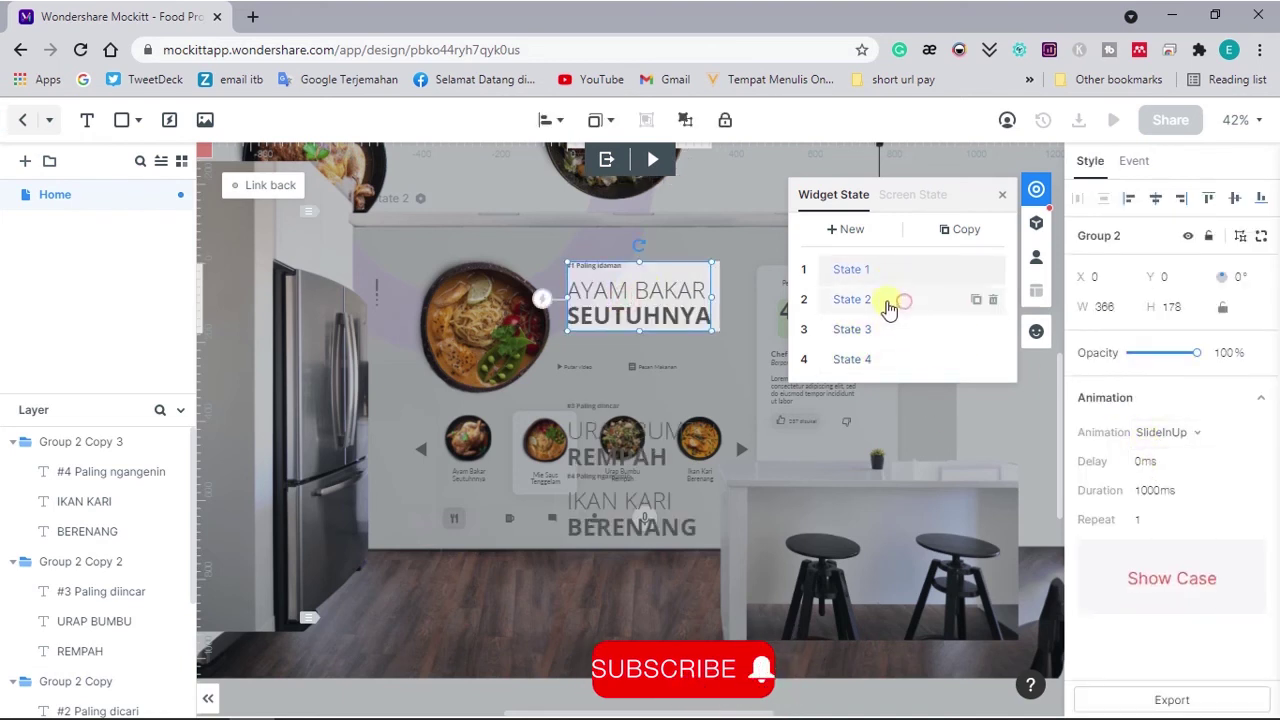
pyautogui.click(886, 299)
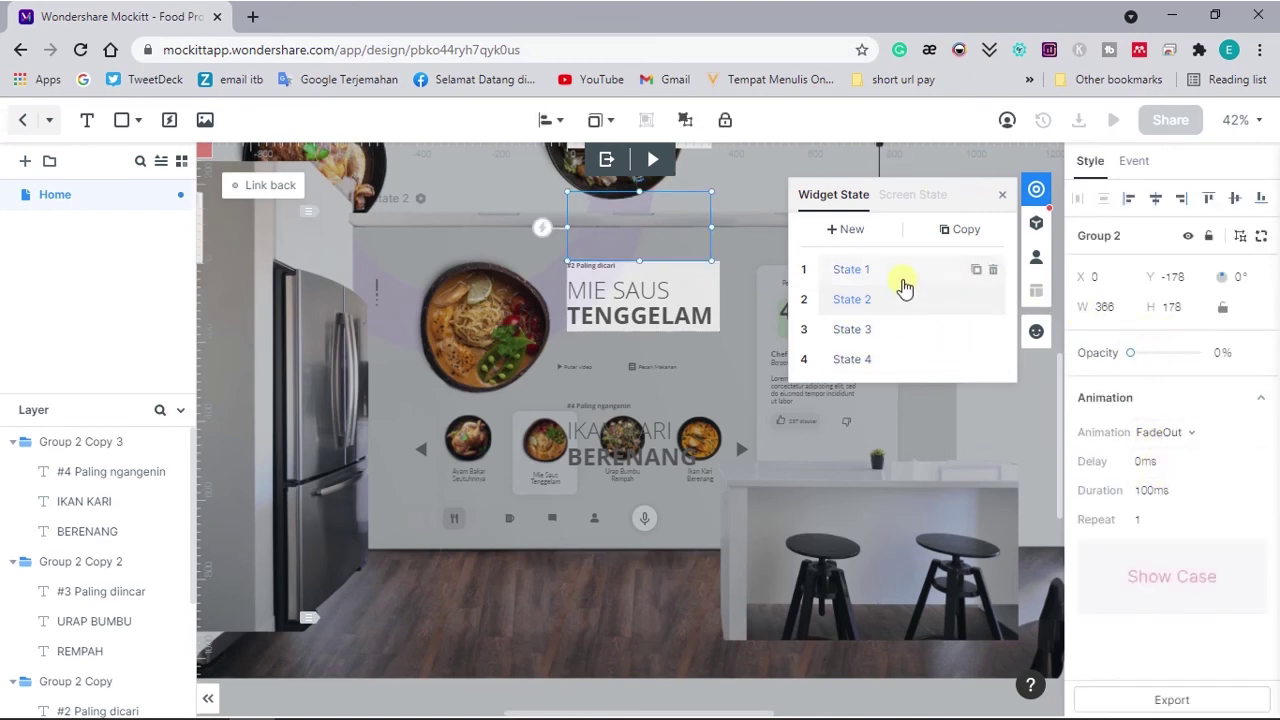
pyautogui.click(900, 272)
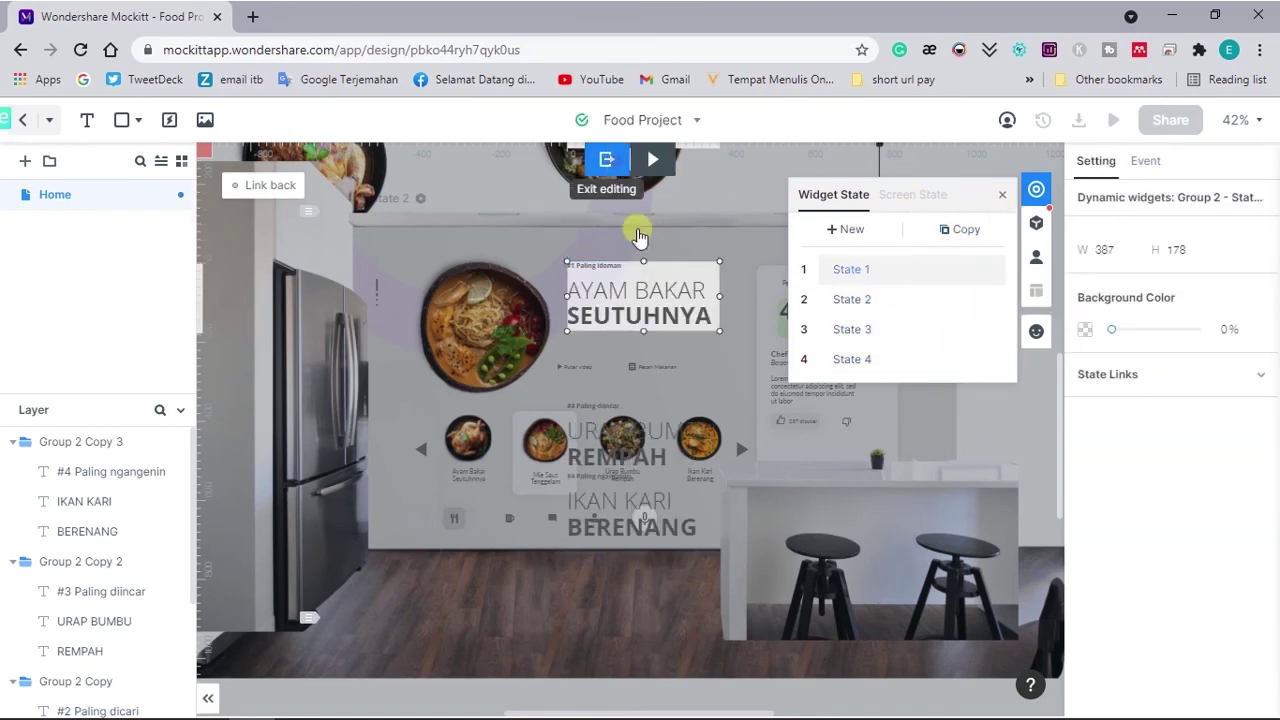
pyautogui.click(720, 374)
pyautogui.click(847, 269)
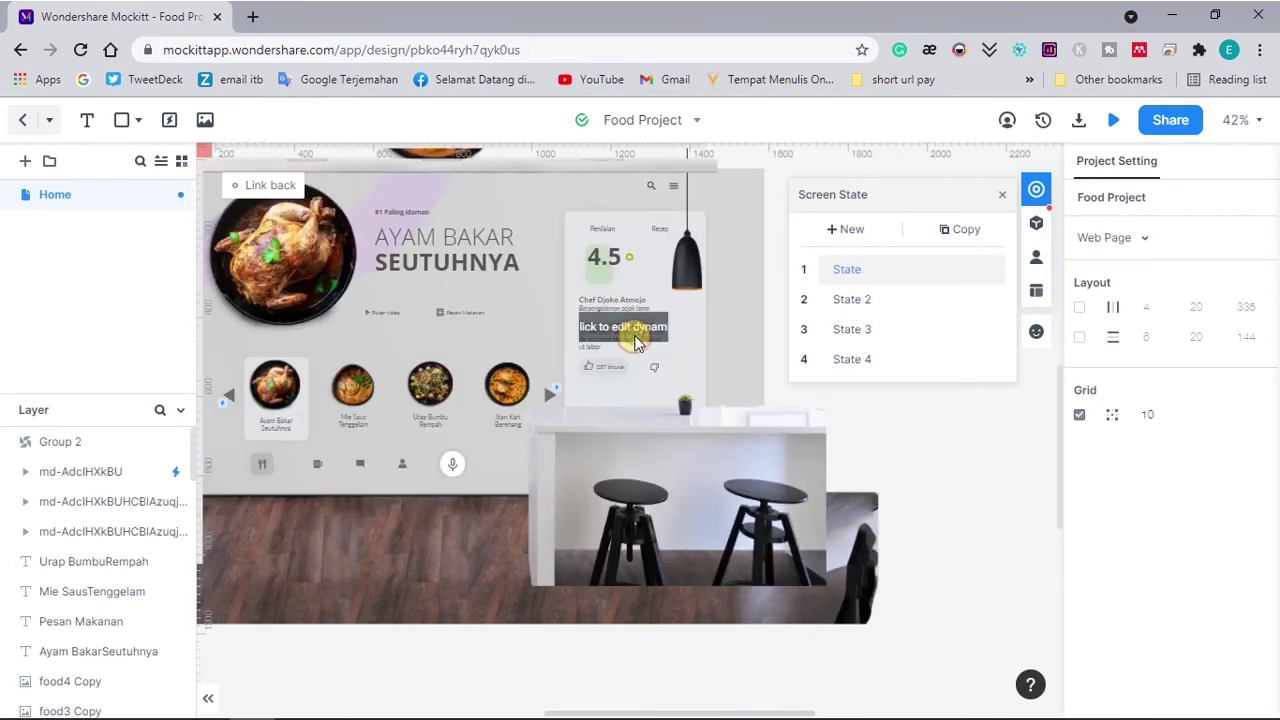
# Review the chef card widget's states and each card's slide-in animation
pyautogui.doubleClick(630, 330)
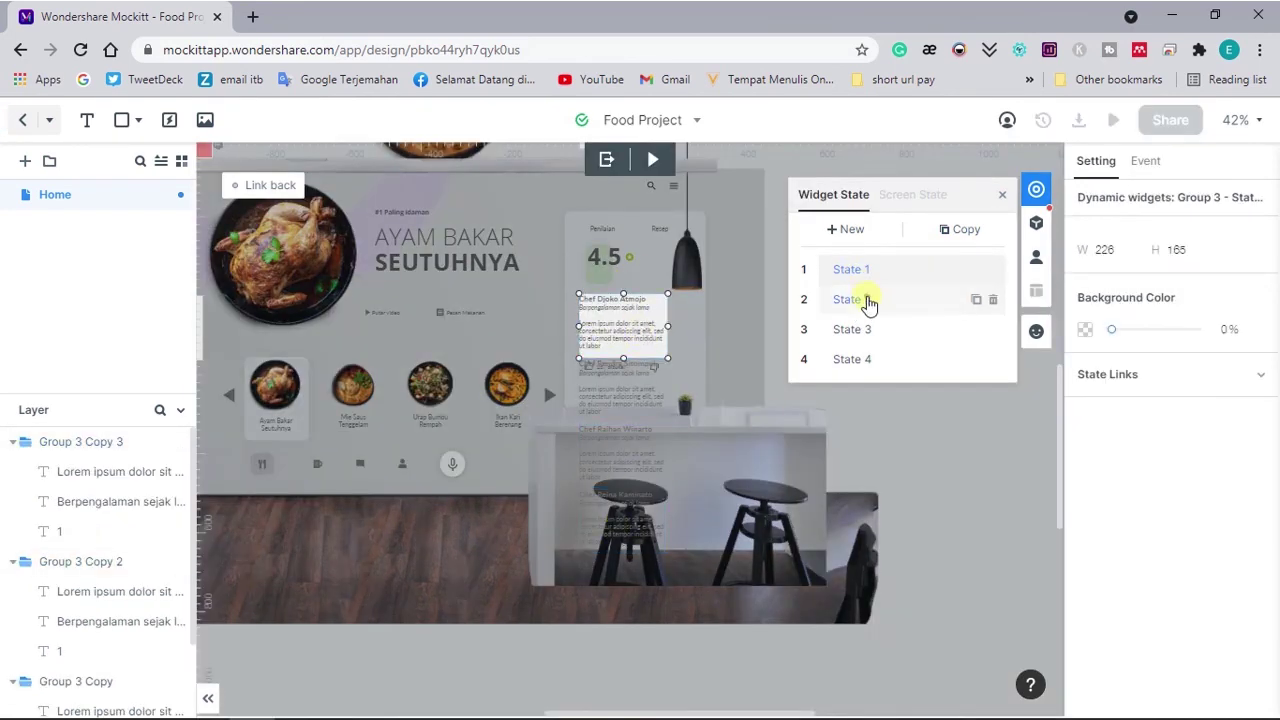
pyautogui.click(860, 299)
pyautogui.click(860, 357)
pyautogui.click(608, 271)
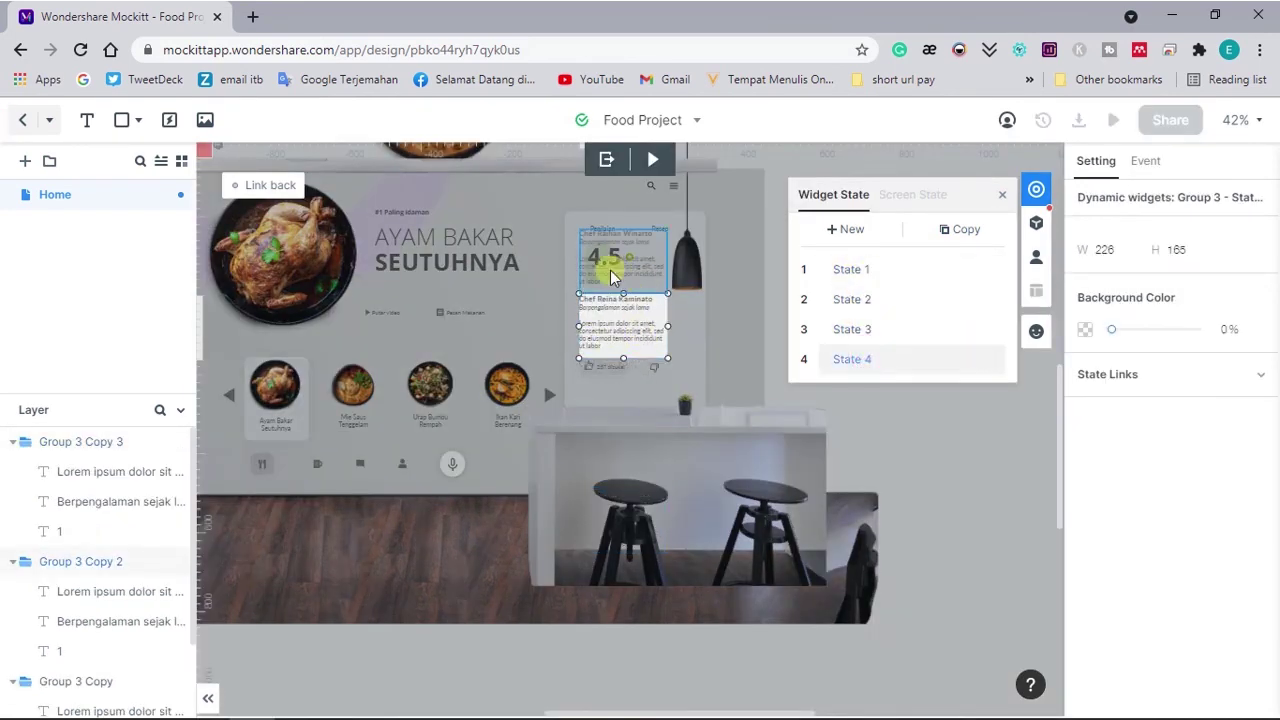
pyautogui.click(587, 318)
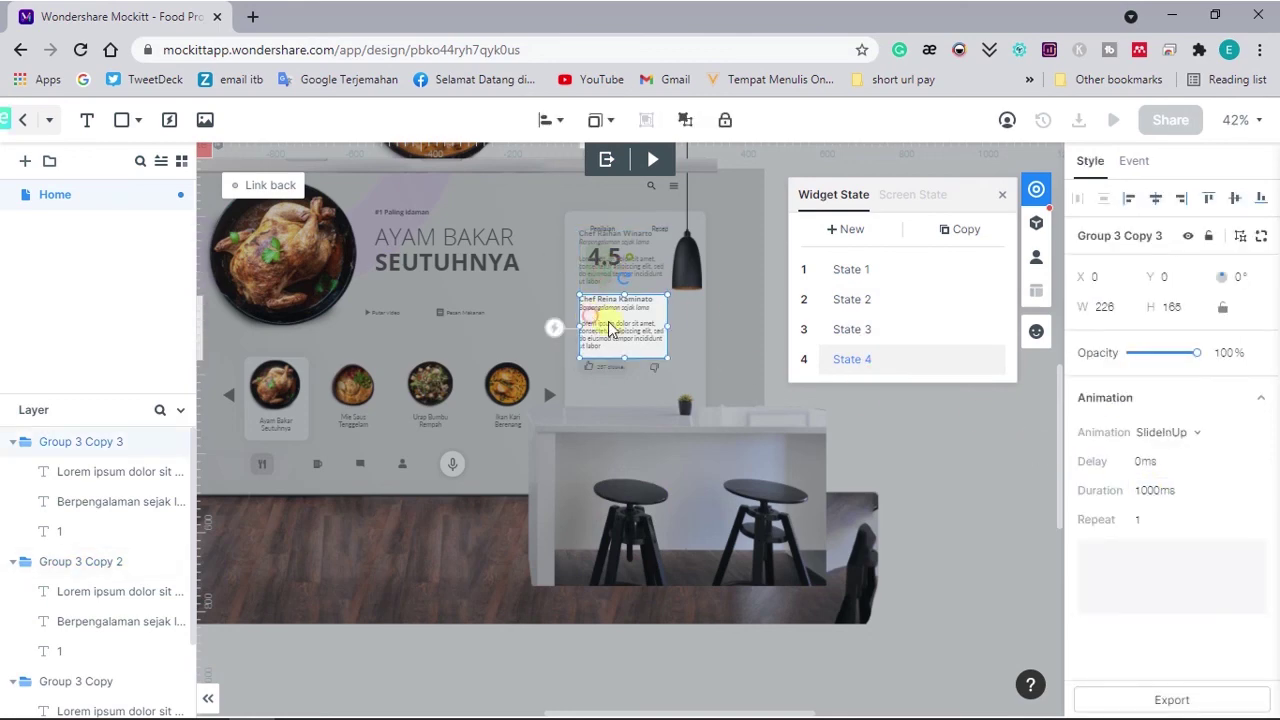
# Exit chef card editing, return the screen to its AYAM BAKAR state, and close the states list
pyautogui.click(623, 160)
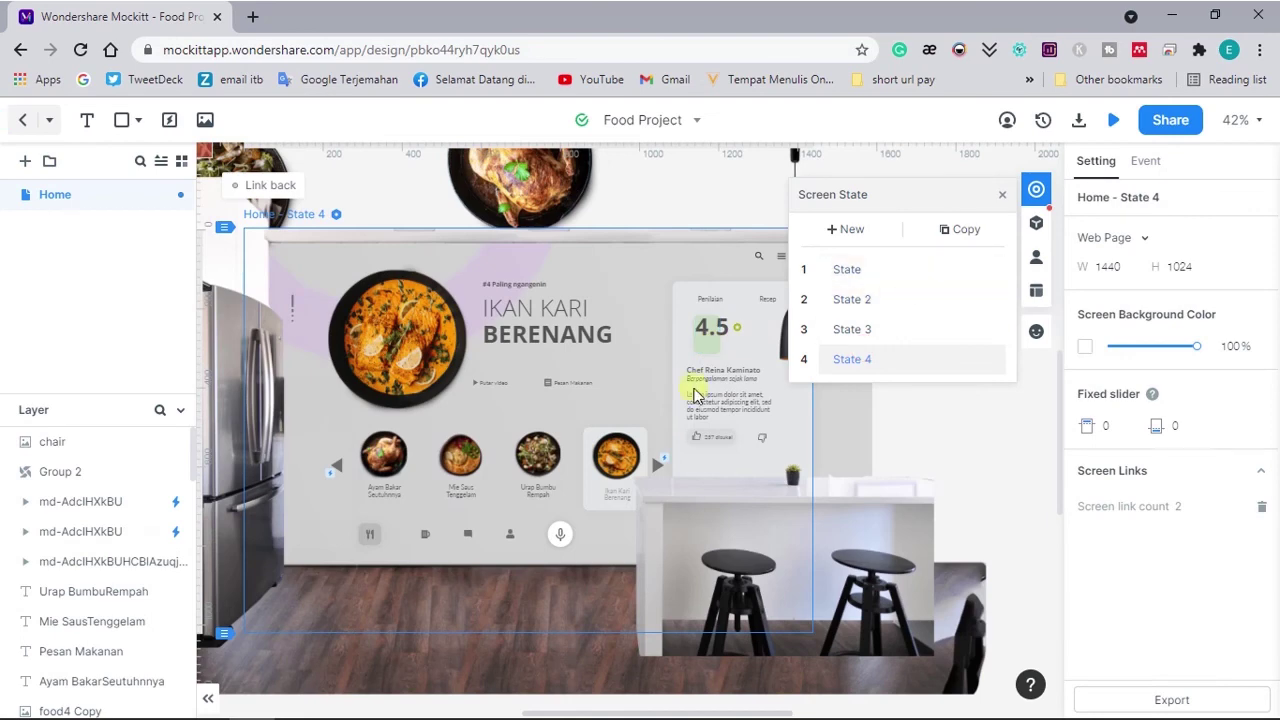
pyautogui.click(858, 272)
pyautogui.click(1002, 194)
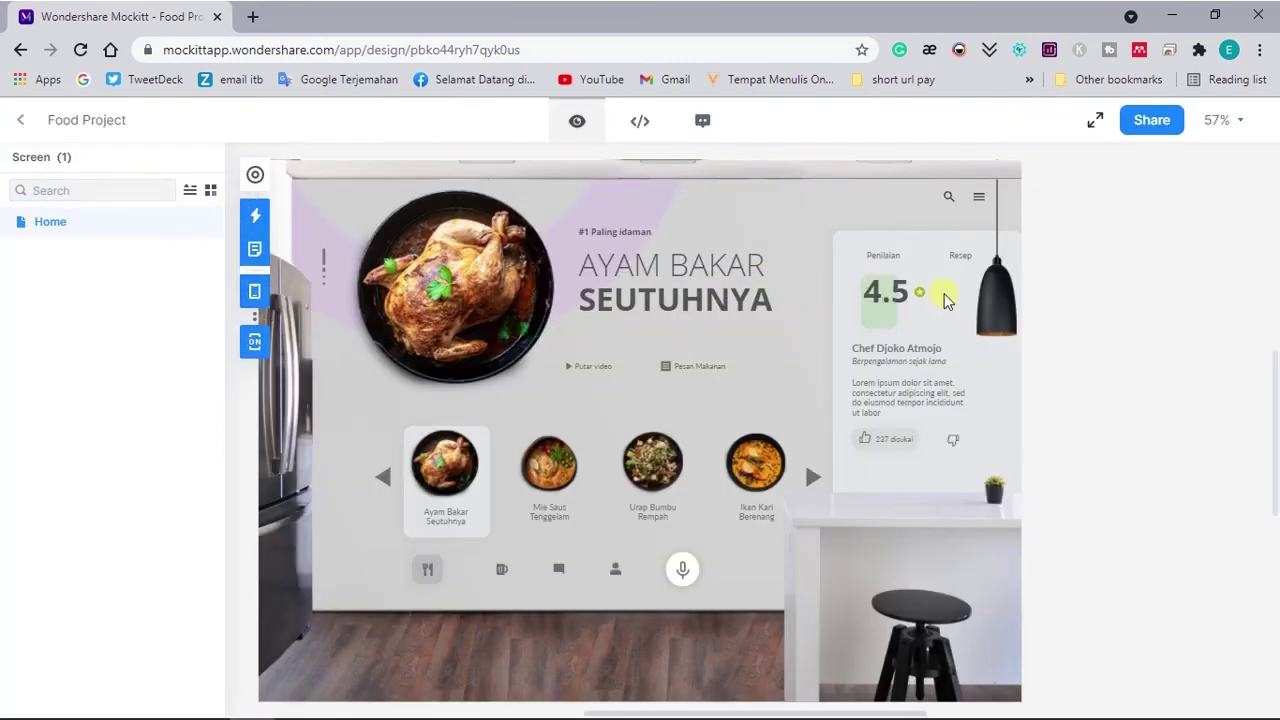
pyautogui.click(1148, 122)
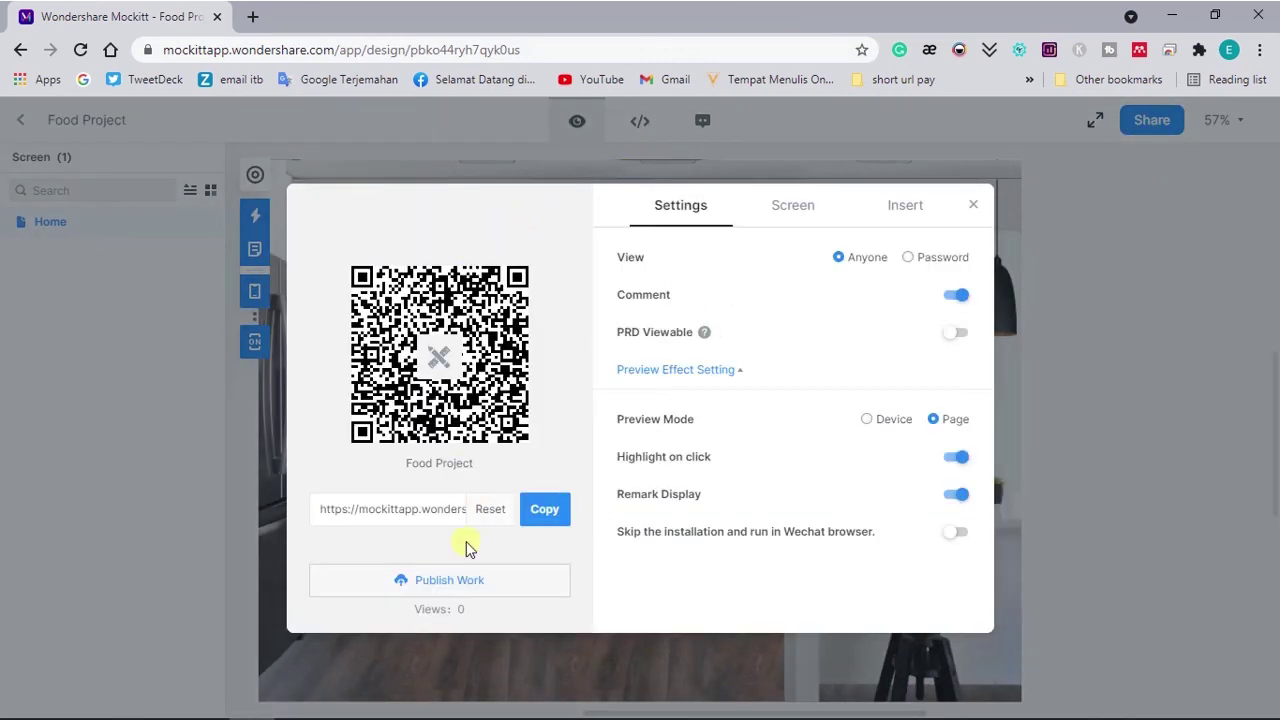
pyautogui.click(806, 205)
pyautogui.click(652, 214)
pyautogui.click(895, 420)
pyautogui.click(932, 420)
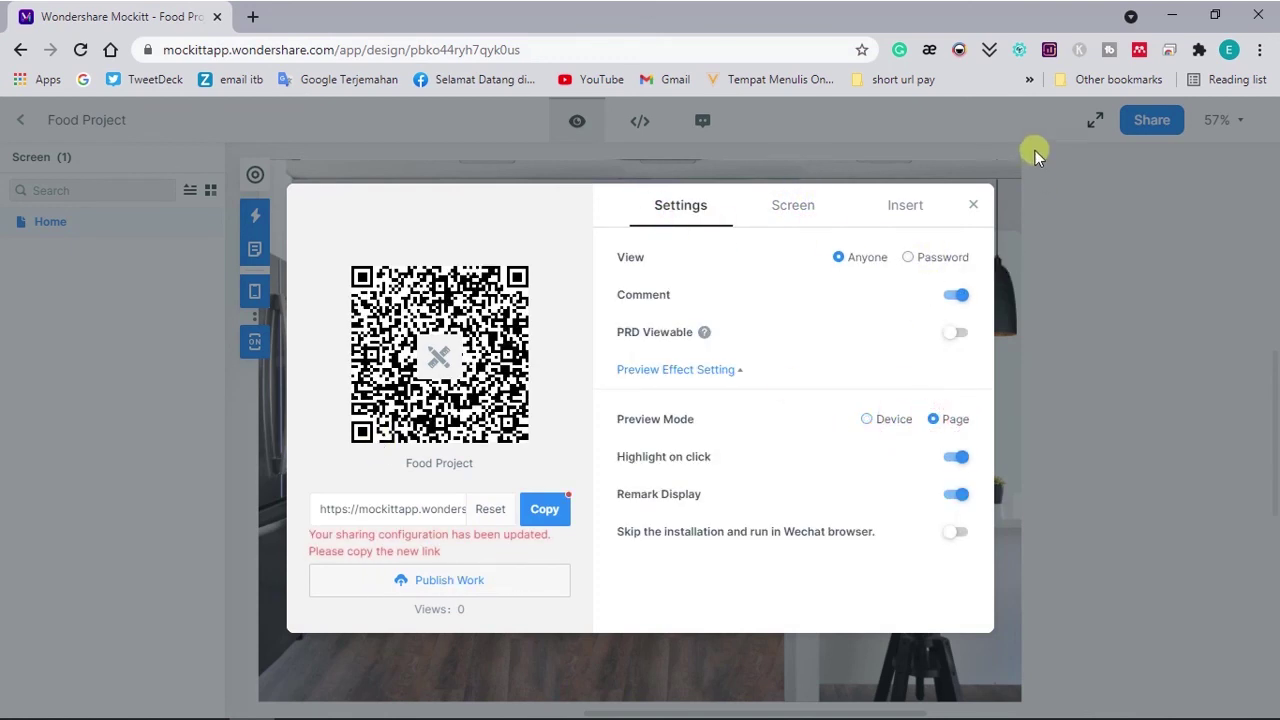
pyautogui.click(795, 212)
pyautogui.click(973, 204)
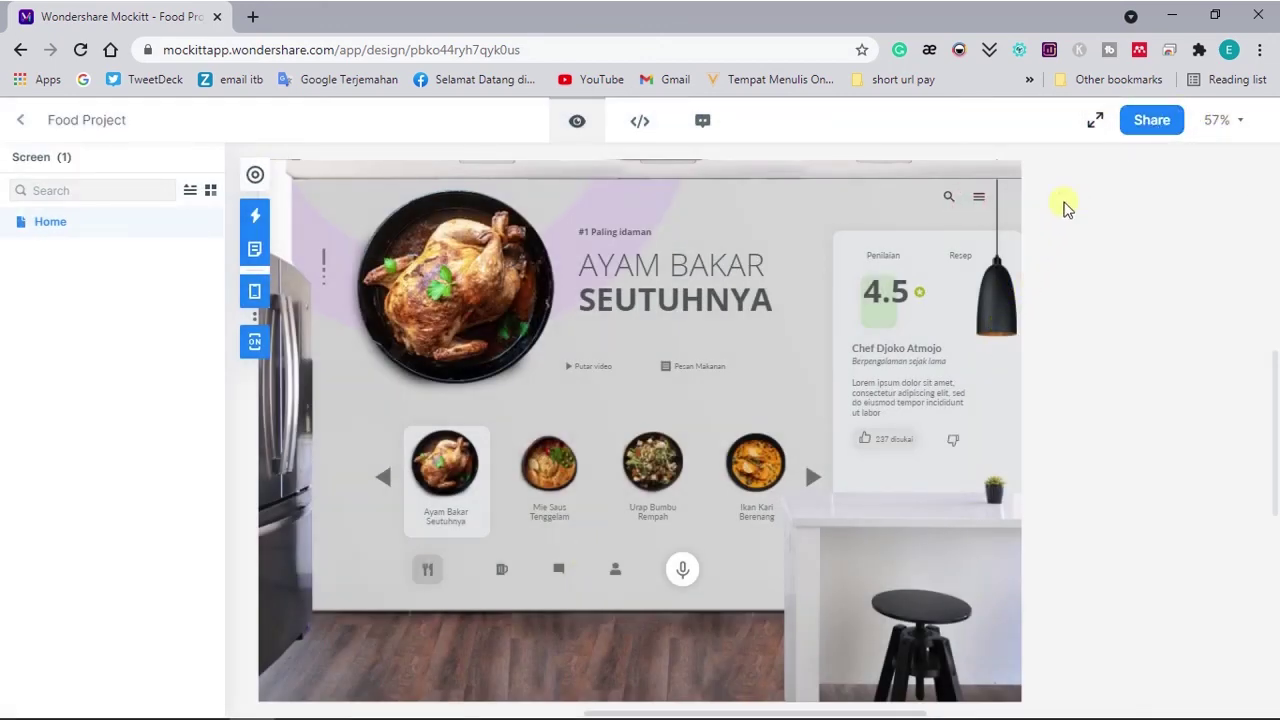
# Go full screen and advance the carousel through Mie Saus Tenggelam, Urap Bumbu Rempah, and Ikan Kari Berenang
pyautogui.click(1095, 120)
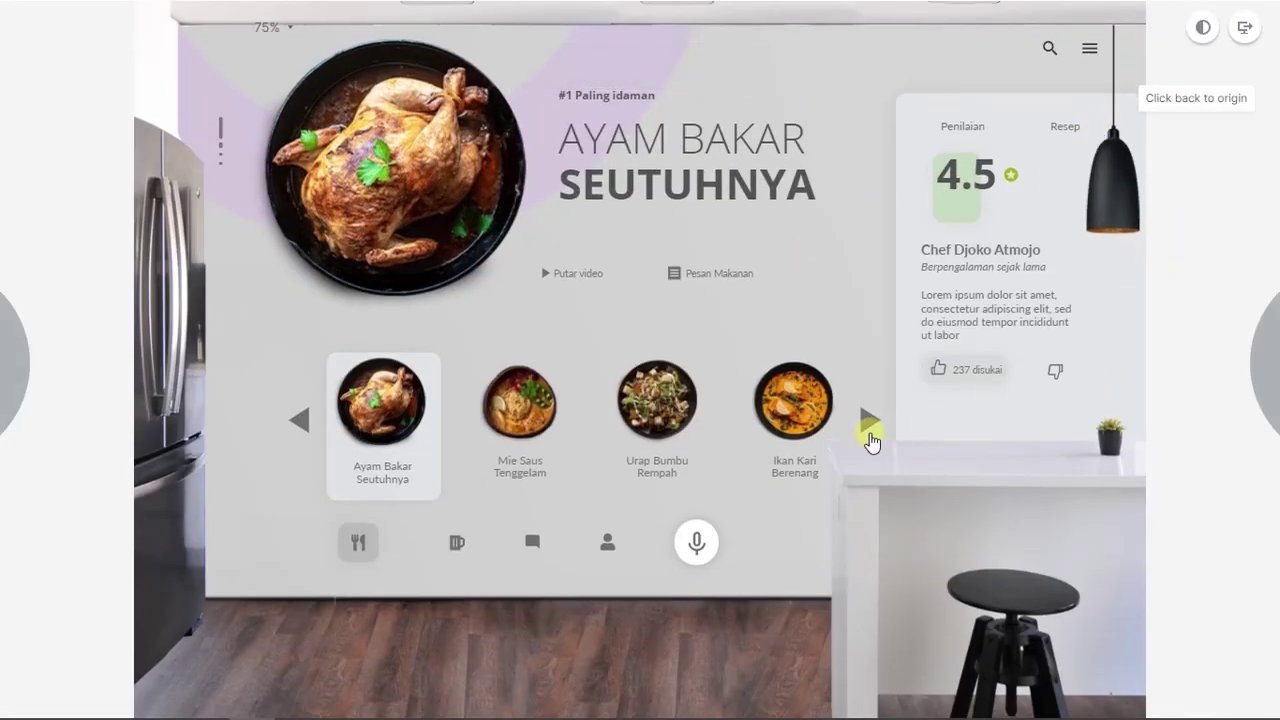
pyautogui.scroll(1, 1208, 108)
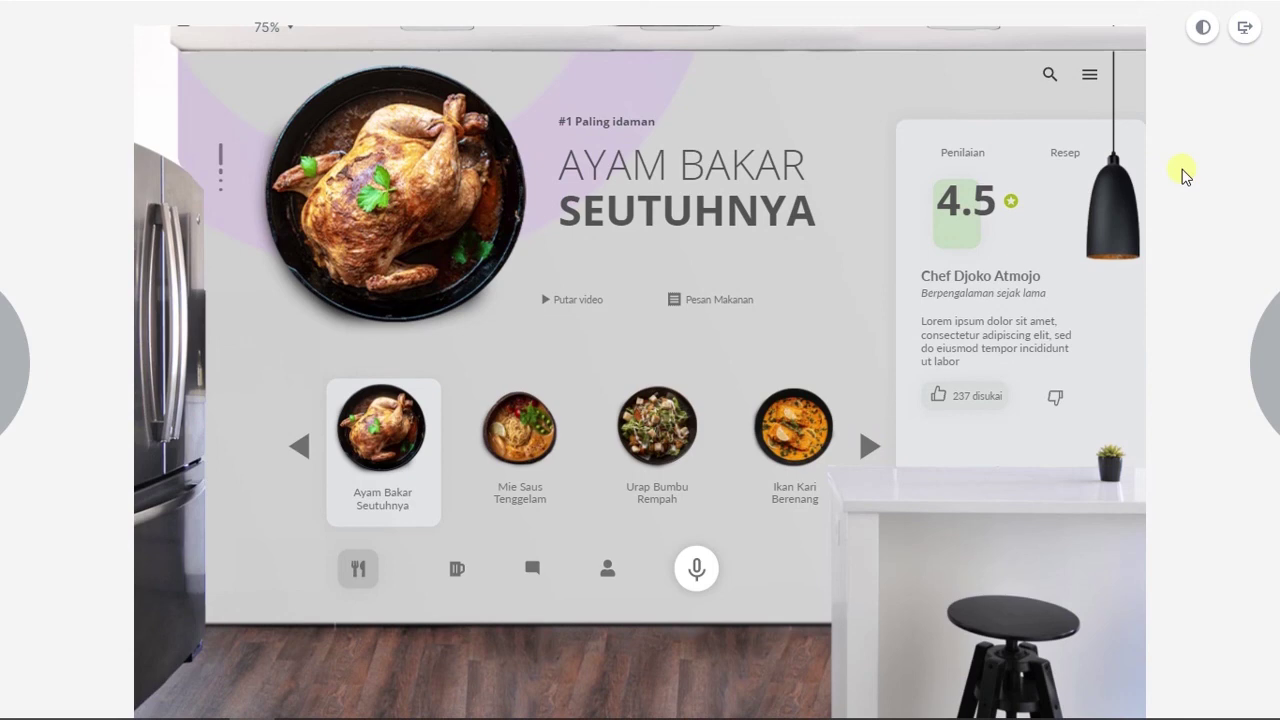
pyautogui.click(876, 452)
pyautogui.click(872, 455)
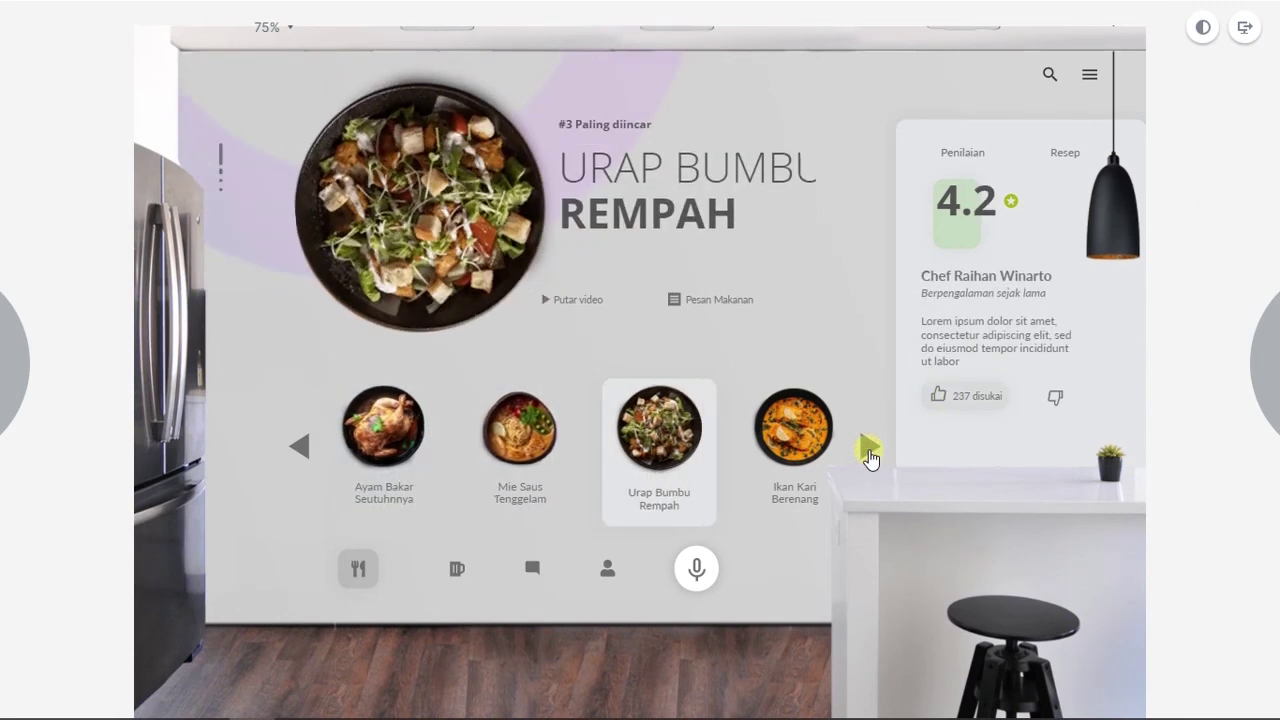
pyautogui.click(870, 452)
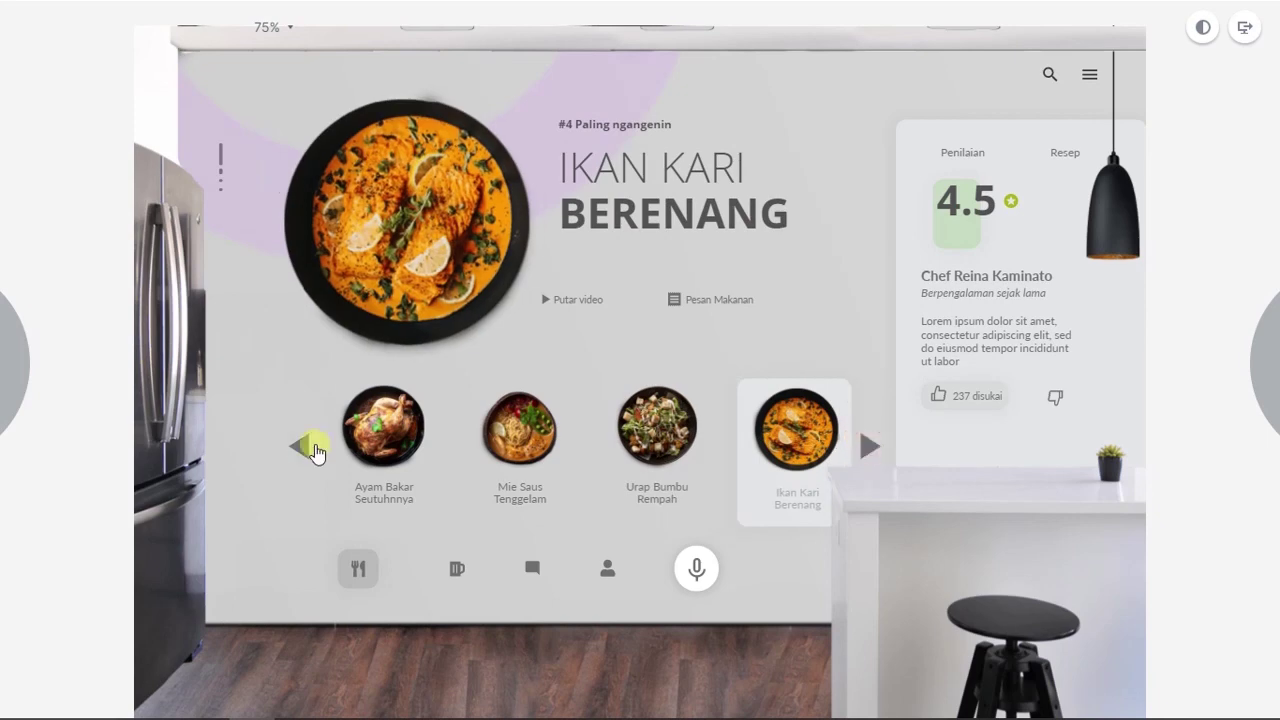
# Step the carousel back to Ayam Bakar Seutuhnya, then forward again to Ikan Kari Berenang
pyautogui.click(313, 450)
pyautogui.click(300, 449)
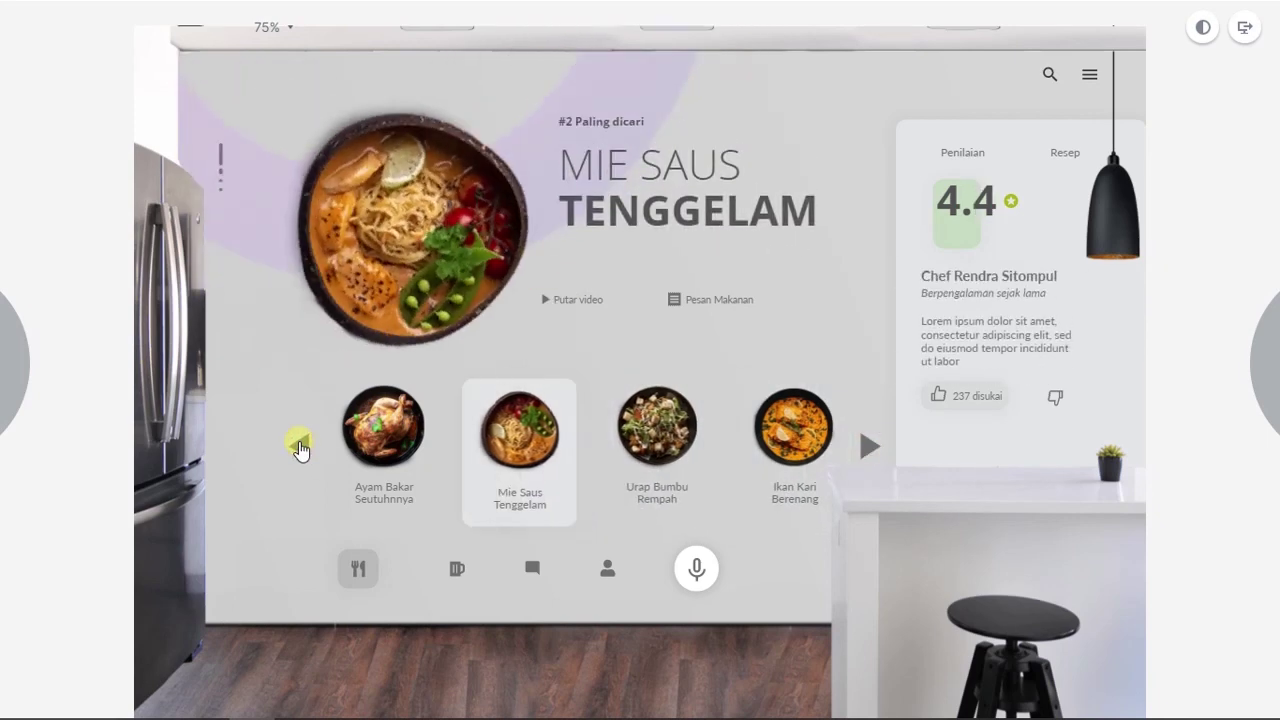
pyautogui.click(300, 449)
pyautogui.click(864, 452)
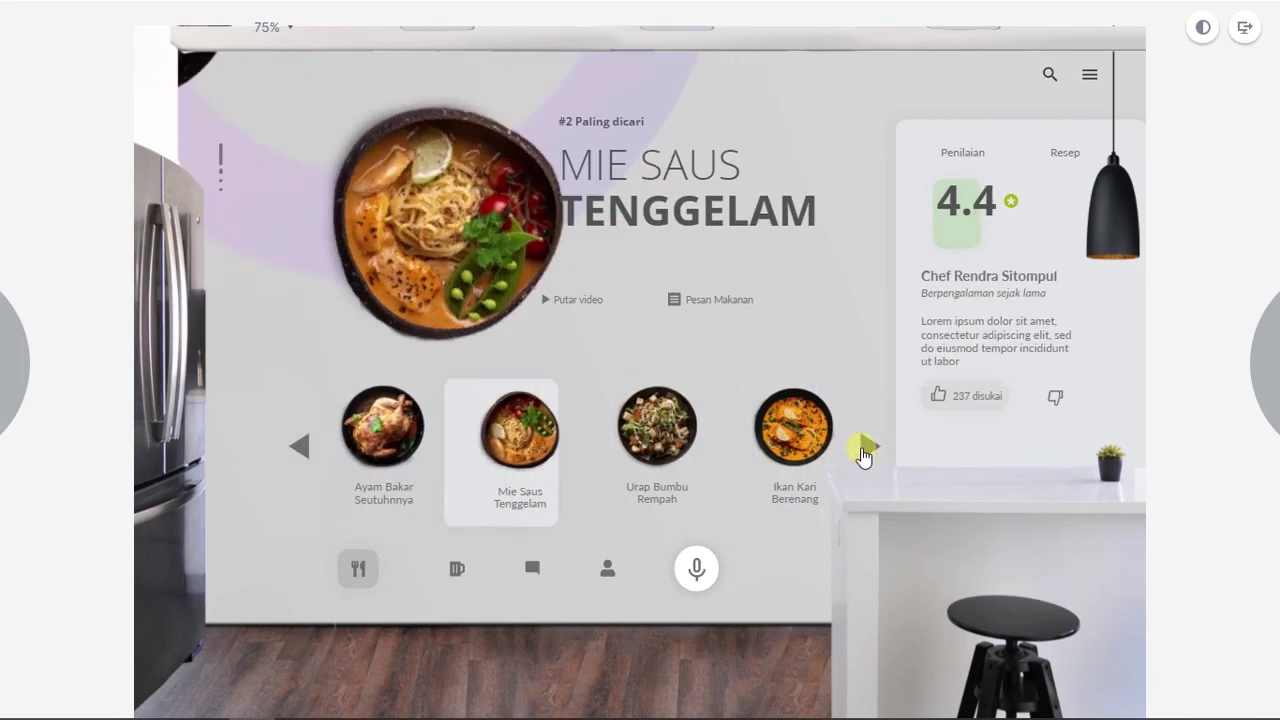
pyautogui.click(864, 452)
pyautogui.click(864, 452)
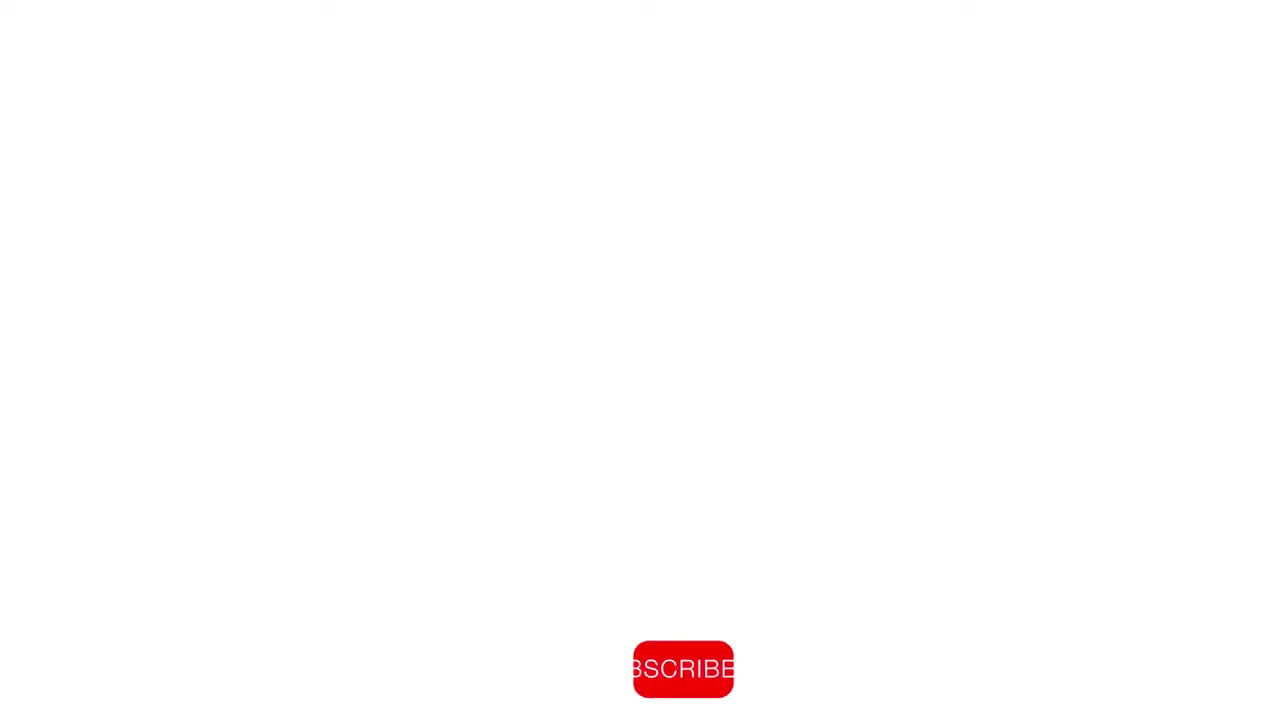